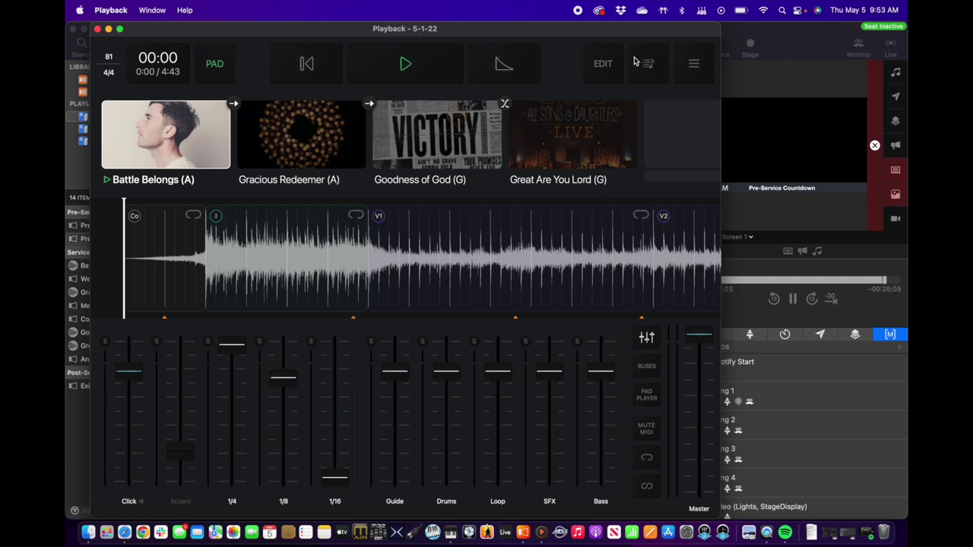
click(689, 67)
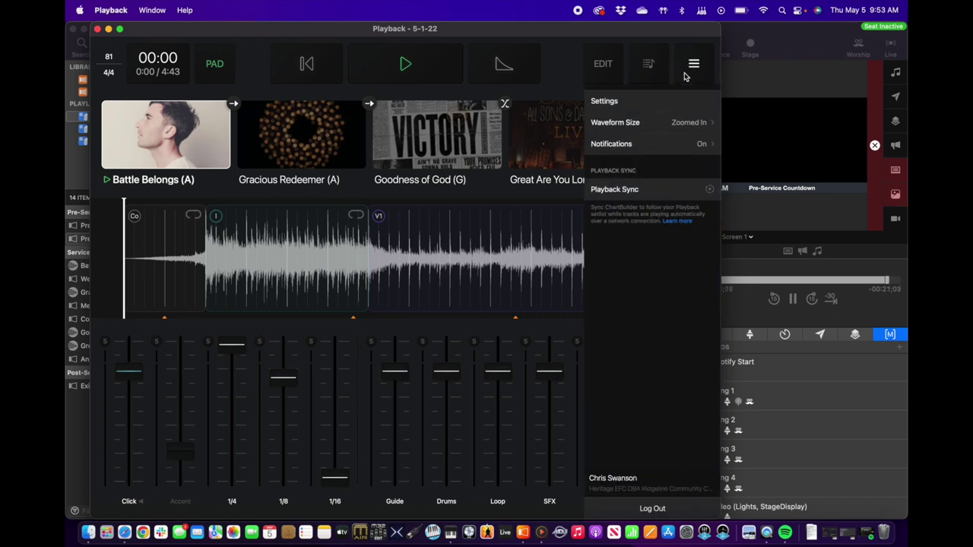
click(606, 102)
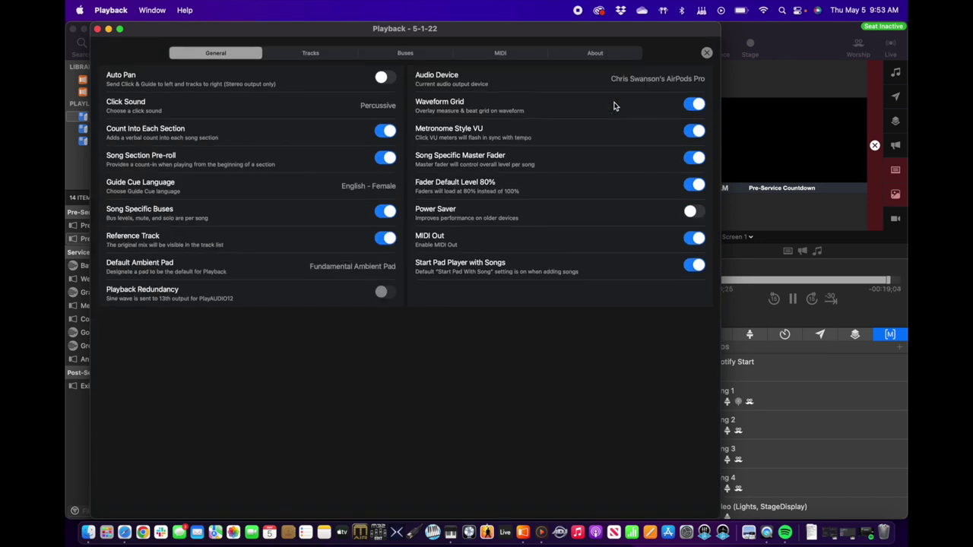
click(706, 52)
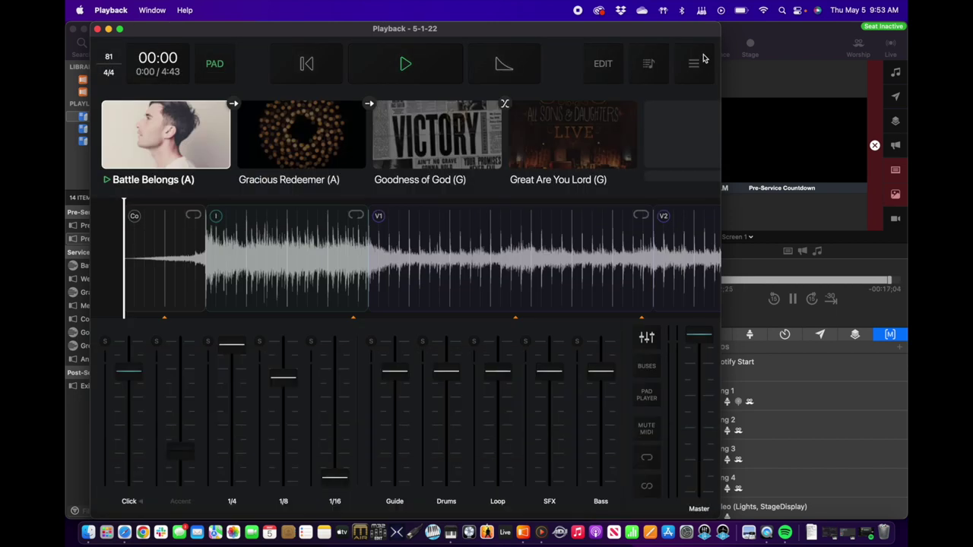
- Remove all setlists from the device and confirm the removal
click(648, 64)
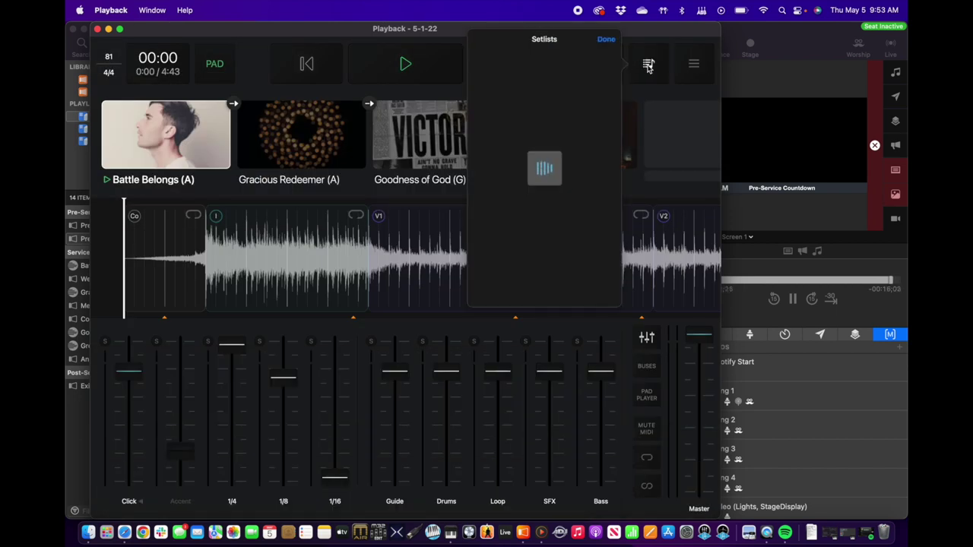
scroll(532, 190, down, 2)
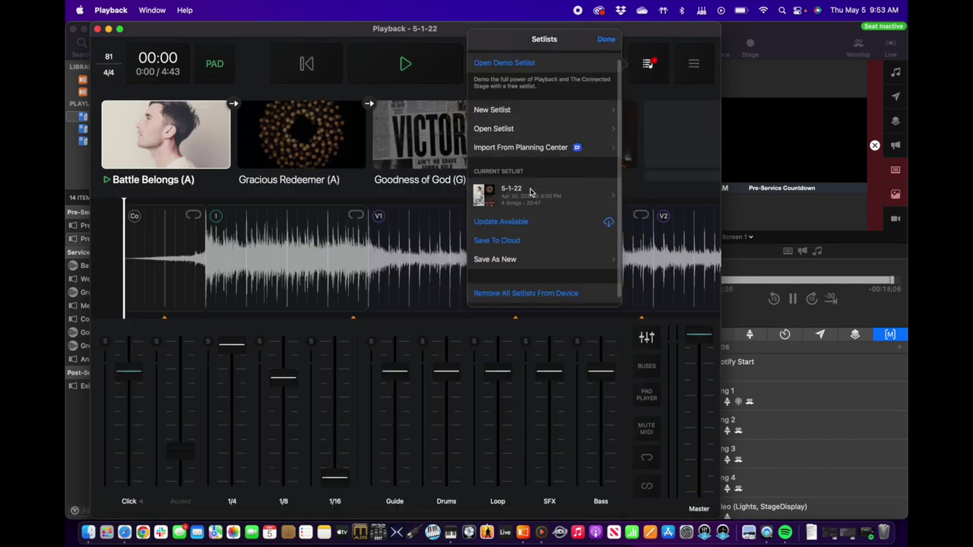
click(507, 284)
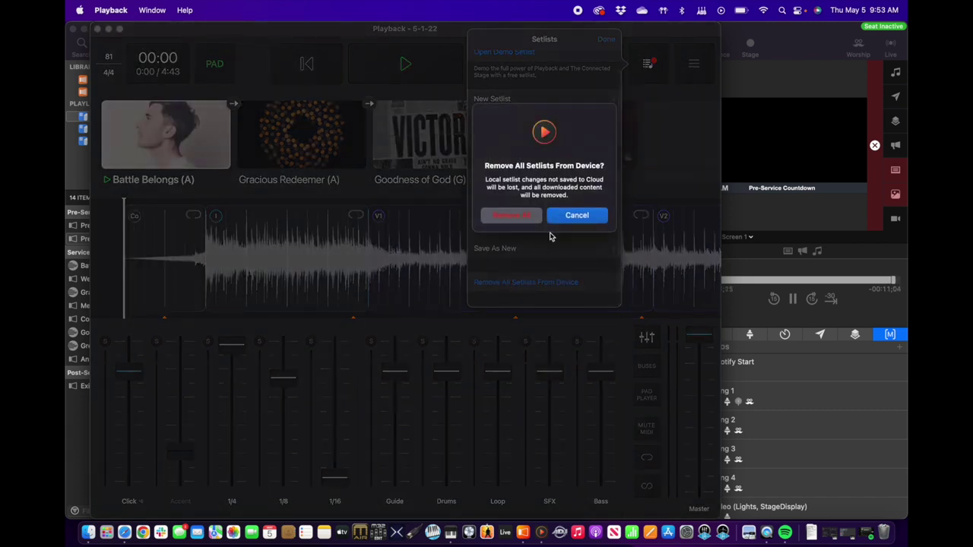
click(518, 219)
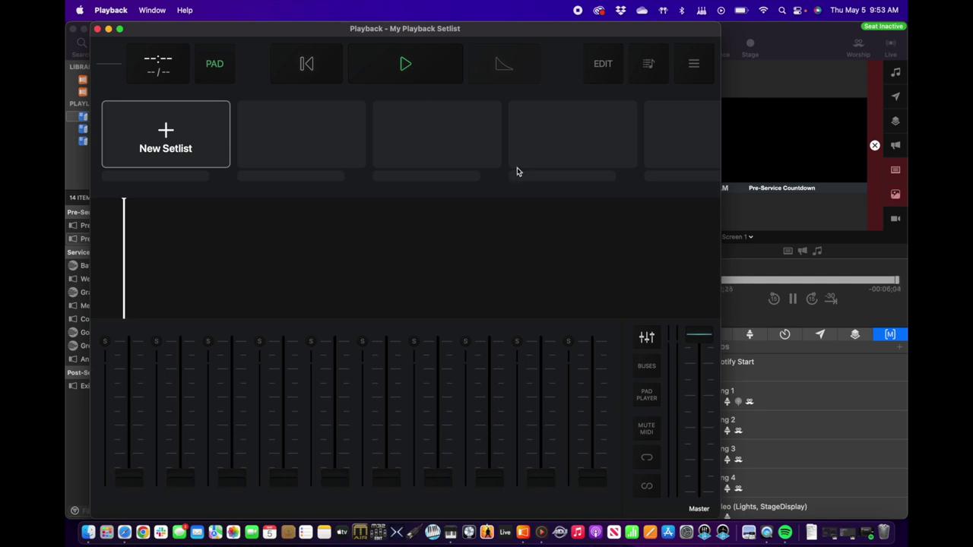
- Open the upcoming 5-8-22 setlist from the cloud
click(647, 67)
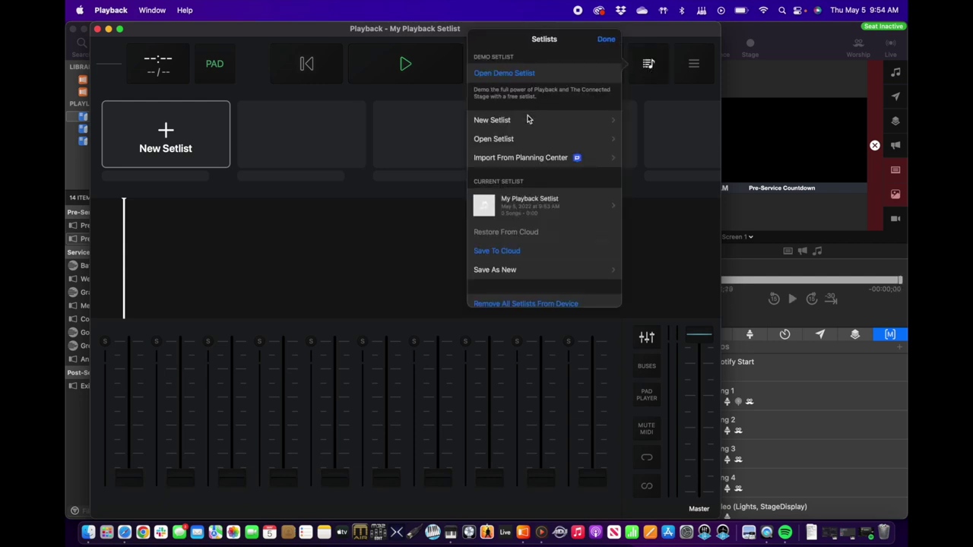
click(524, 139)
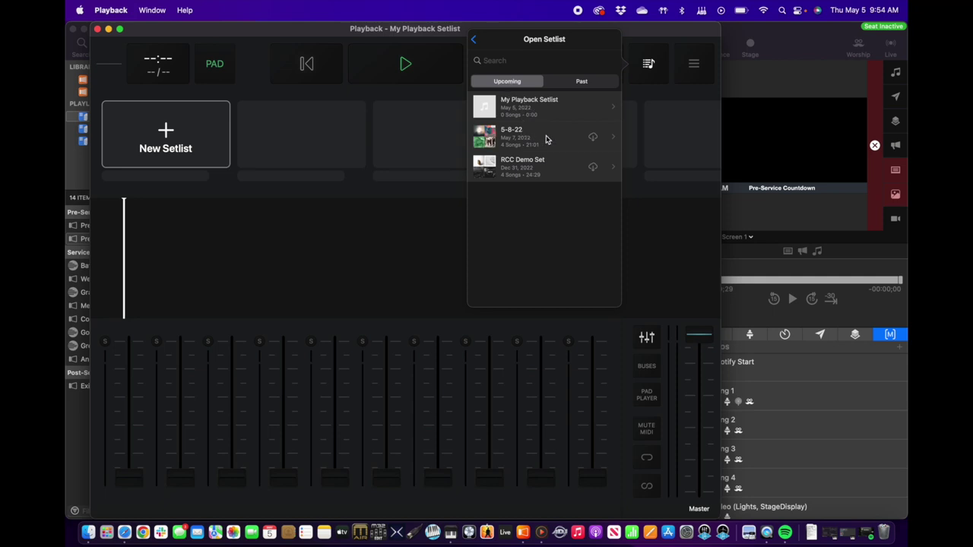
click(554, 136)
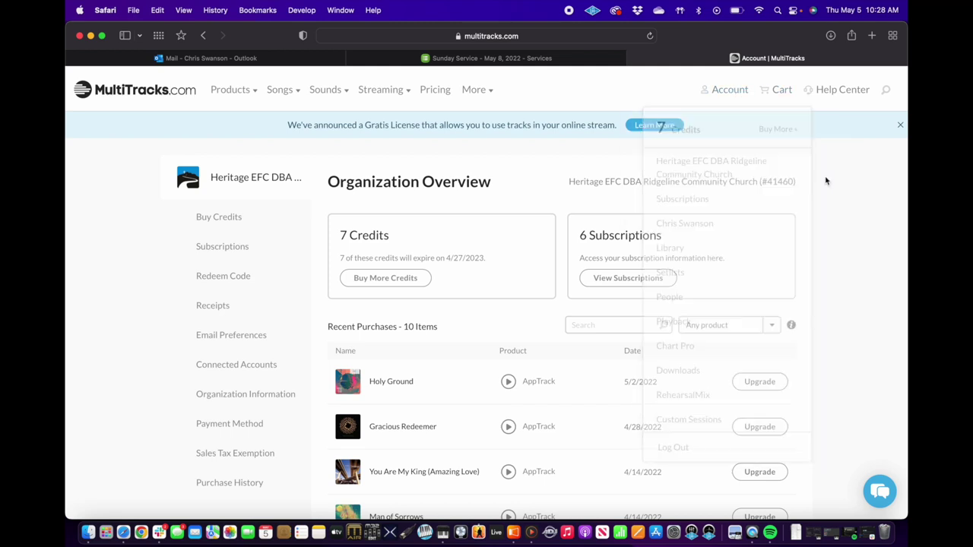
- Switch to MultiTracks.com in Safari, go to the account's setlists, and view the new setlist form without creating one
mouse_move(729, 96)
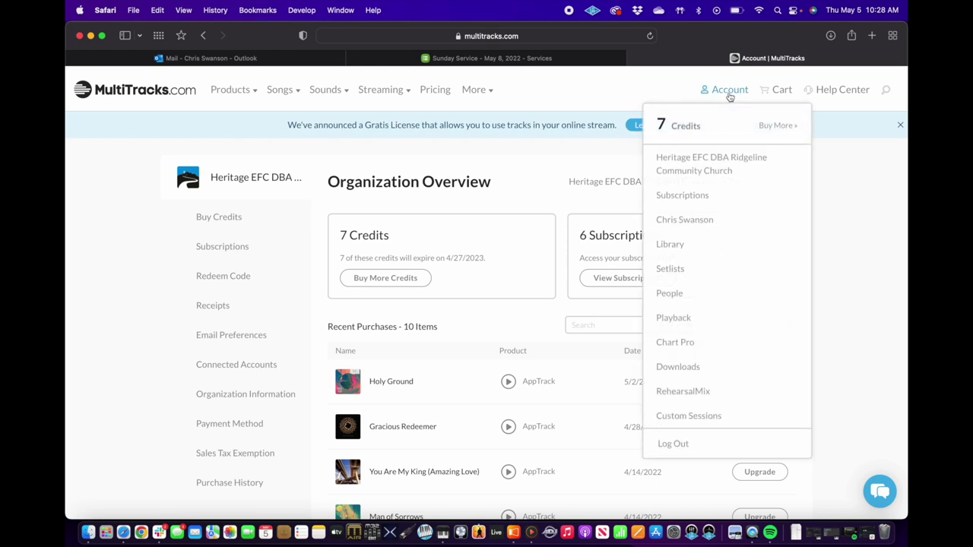
click(667, 270)
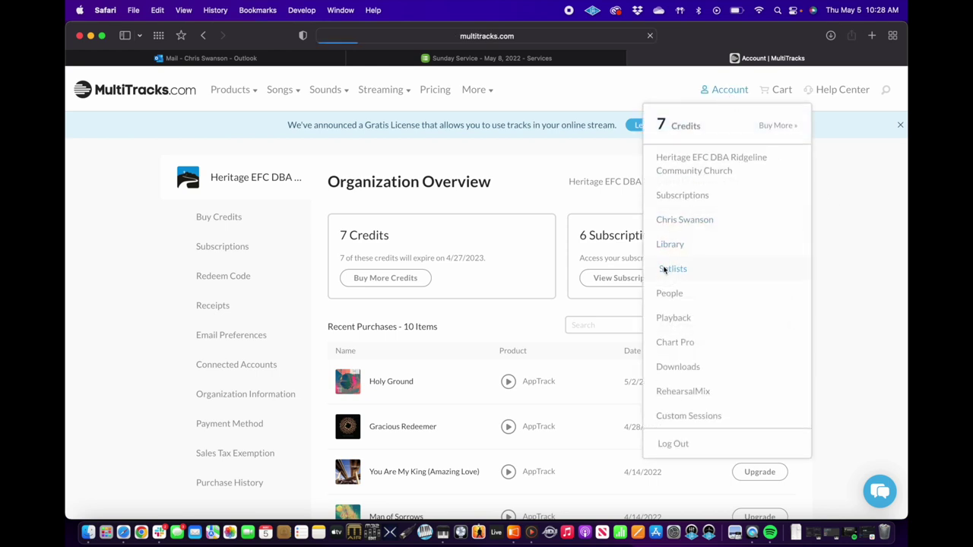
click(751, 214)
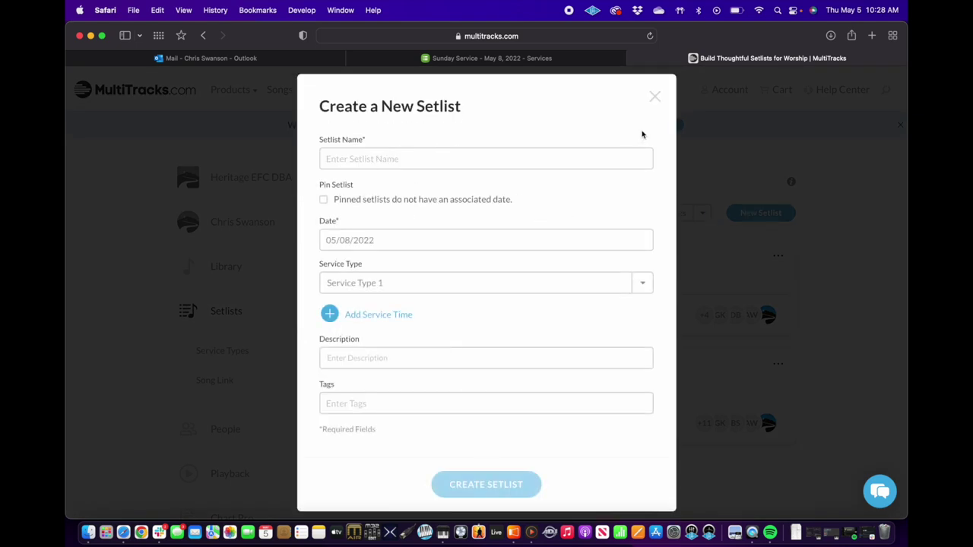
click(653, 97)
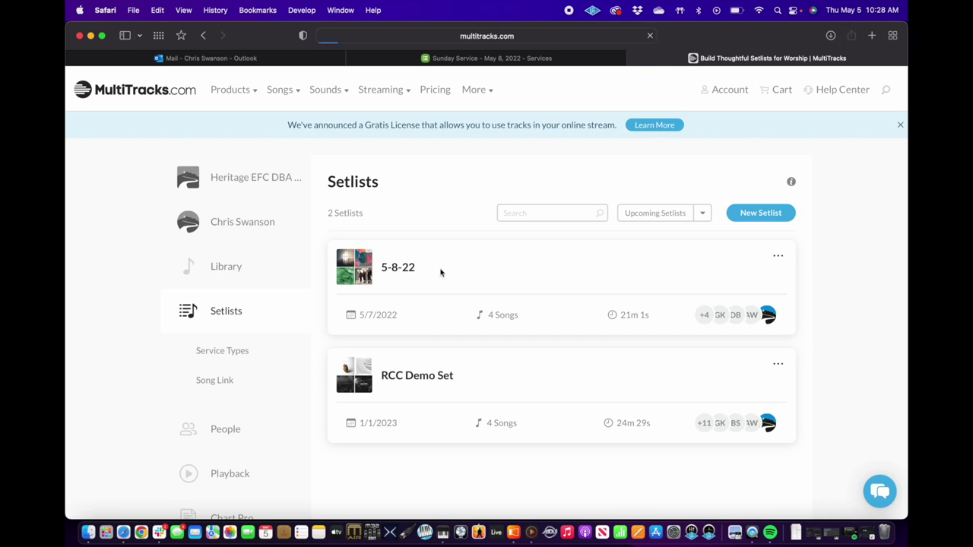
- Open the 5-8-22 setlist on the website and examine its songs, arrangements, keys and tempos
click(407, 269)
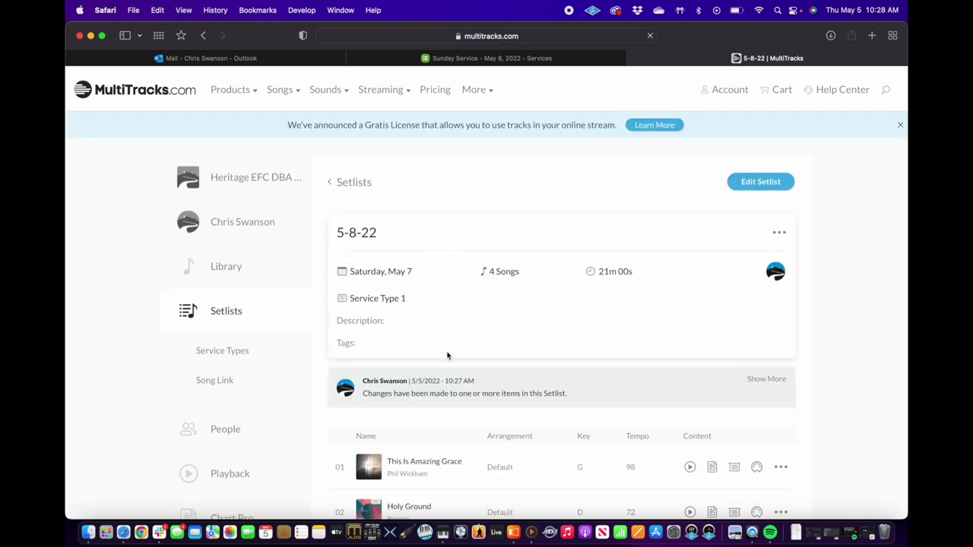
scroll(447, 356, down, 5)
scroll(532, 319, down, 2)
scroll(580, 296, up, 5)
- Put the 5-8-22 setlist into edit mode, examine the reorderable song list, and cancel editing
click(766, 107)
scroll(821, 241, down, 5)
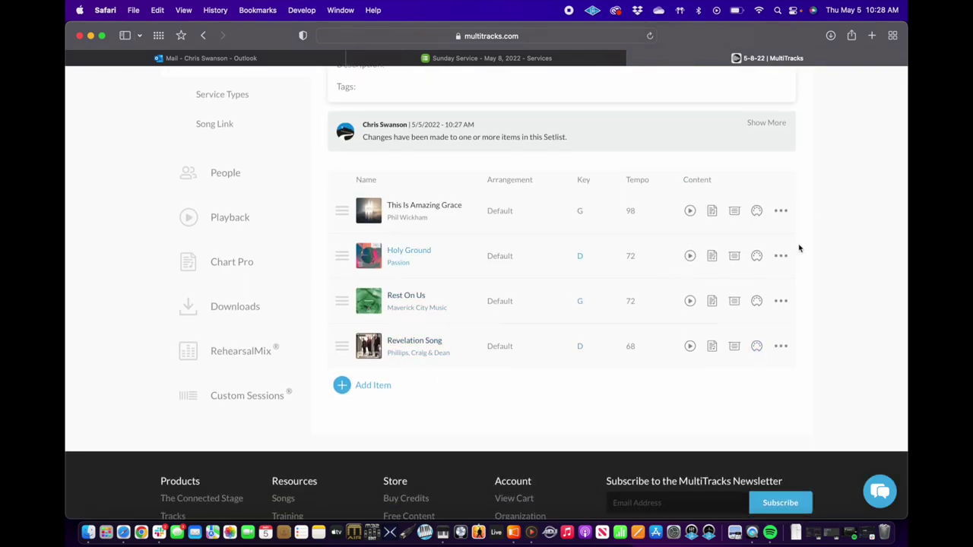
scroll(804, 240, up, 3)
scroll(806, 233, up, 3)
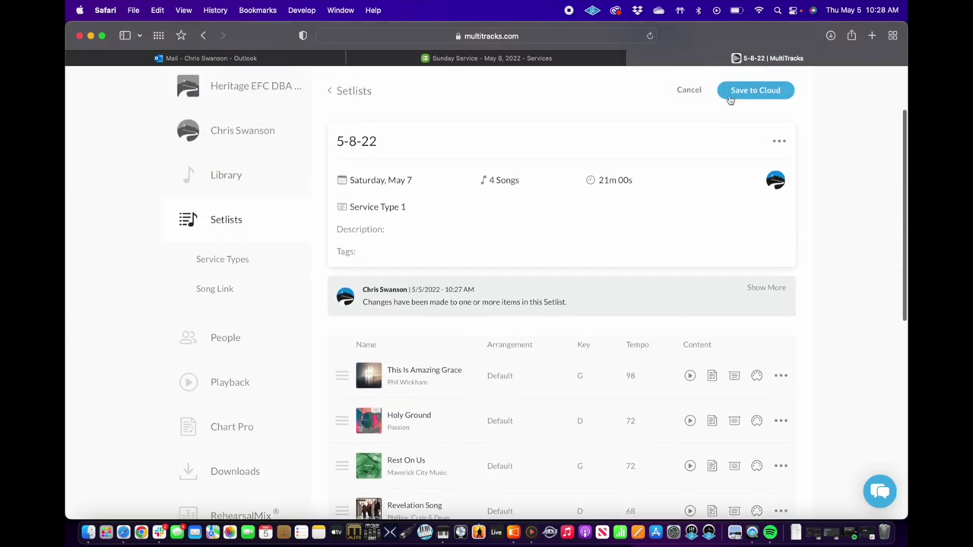
click(689, 90)
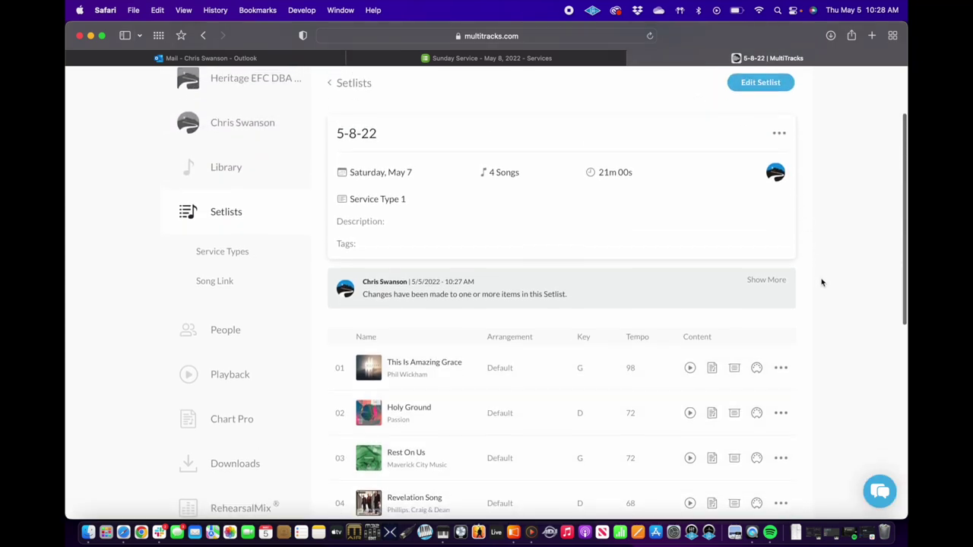
- Review the people assigned to the 5-8-22 setlist and close the list without changing it
scroll(799, 286, down, 3)
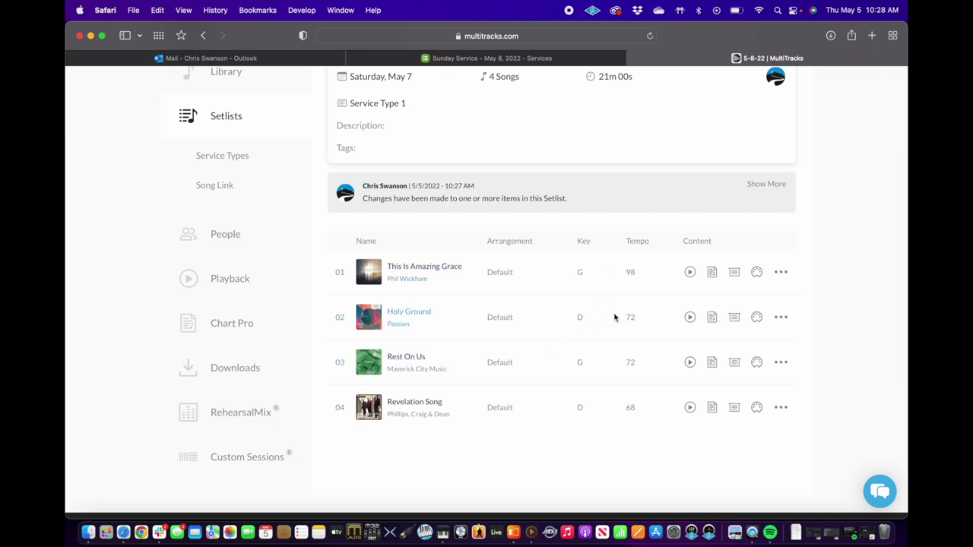
scroll(613, 317, up, 4)
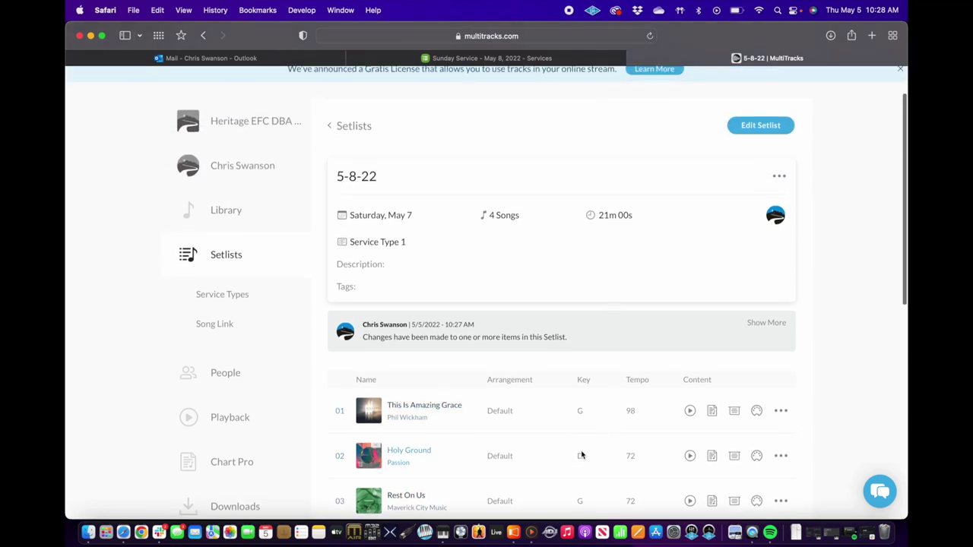
scroll(616, 304, up, 2)
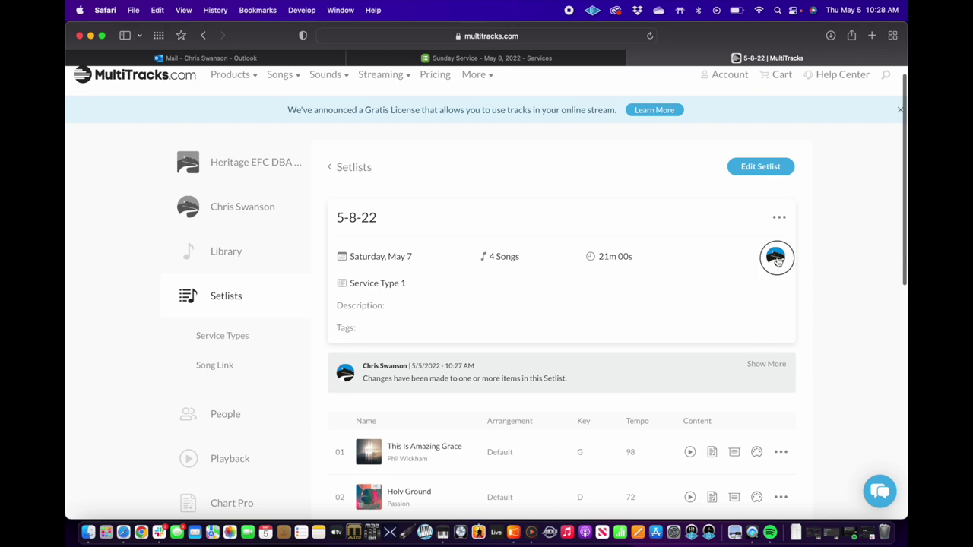
click(776, 258)
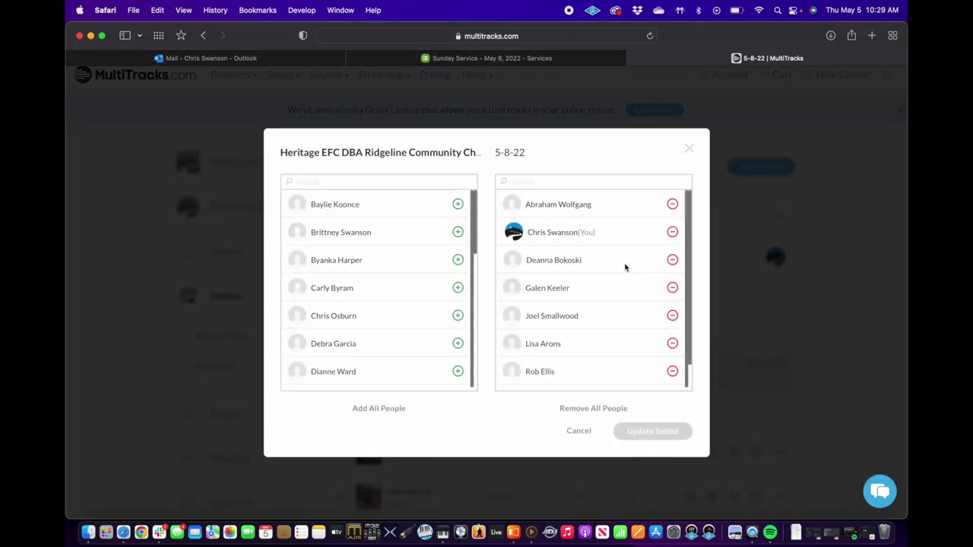
scroll(688, 266, down, 1)
scroll(688, 266, up, 1)
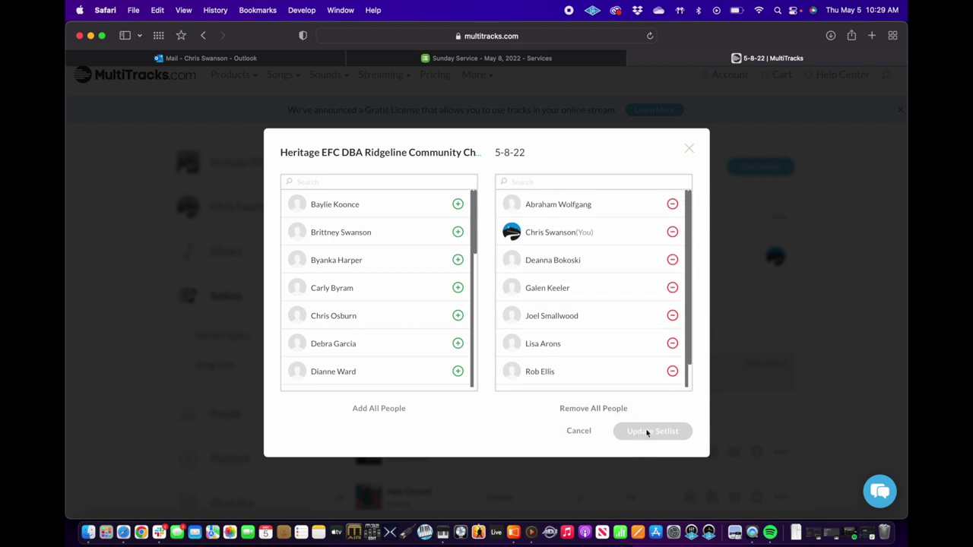
click(578, 431)
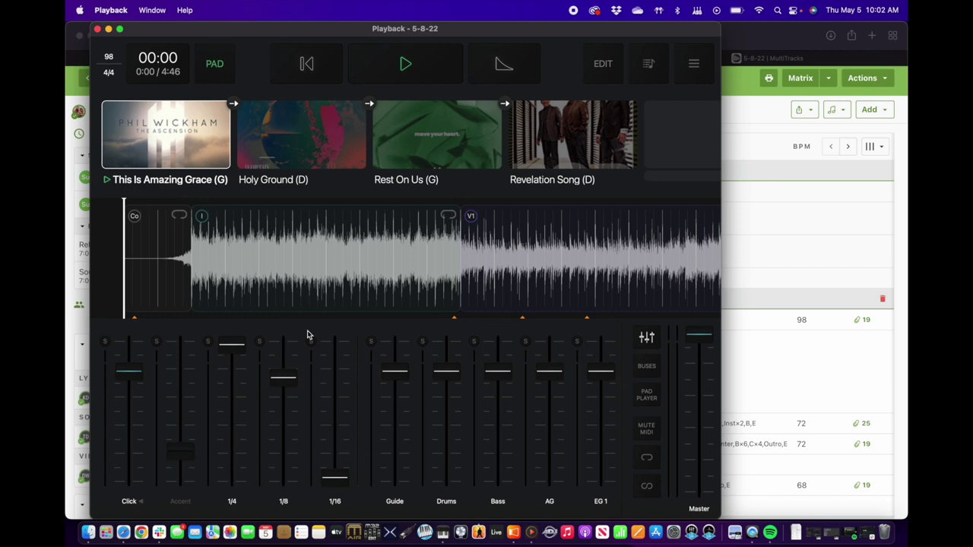
- In the Playback app, step through Holy Ground, Rest On Us and Revelation Song, and return to This Is Amazing Grace
click(292, 128)
click(431, 159)
click(572, 147)
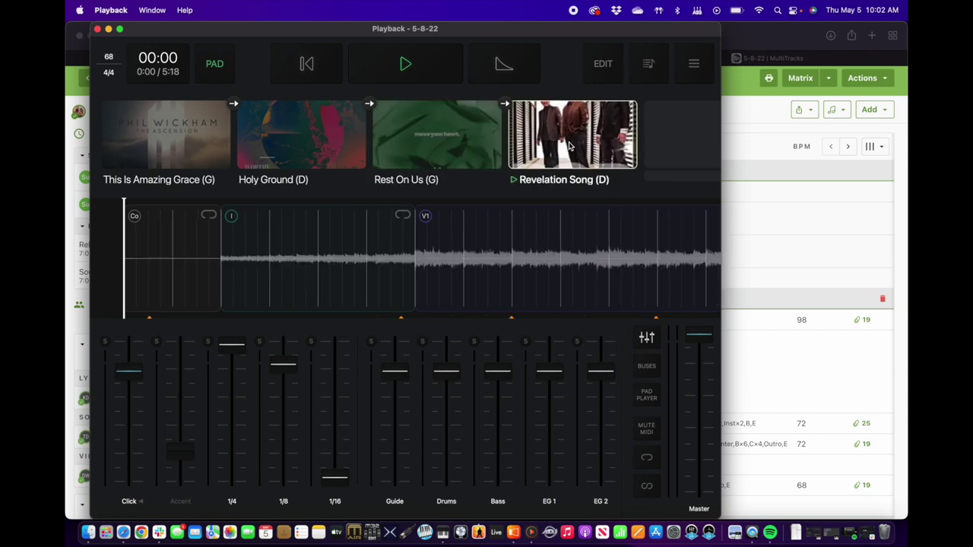
click(161, 130)
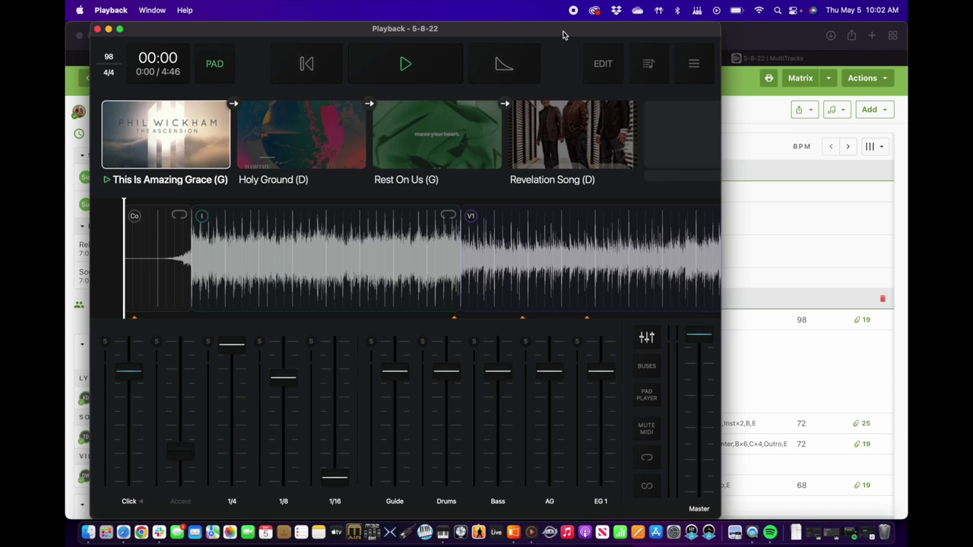
- Put the setlist into edit mode and turn off Start Pad With Song in the settings of This Is Amazing Grace
click(601, 66)
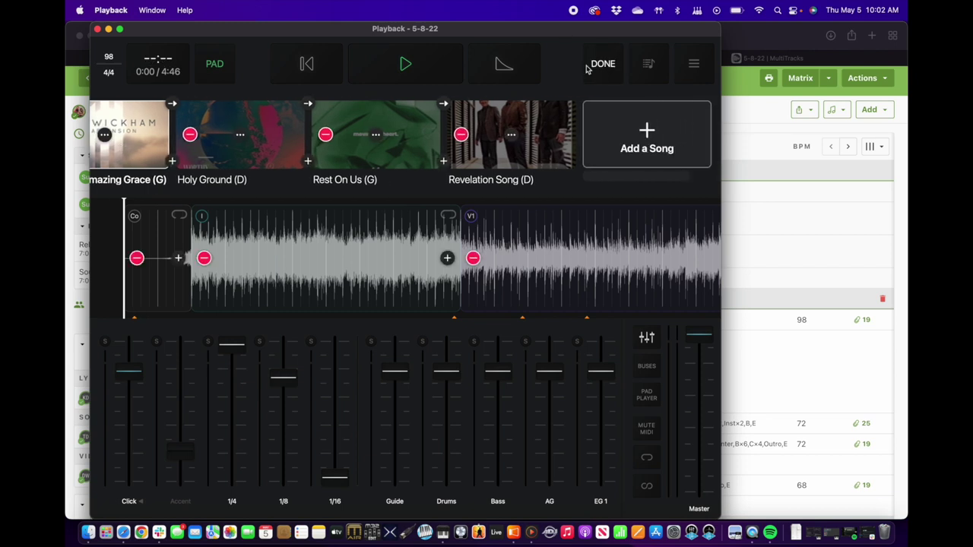
scroll(160, 147, left, 3)
click(170, 138)
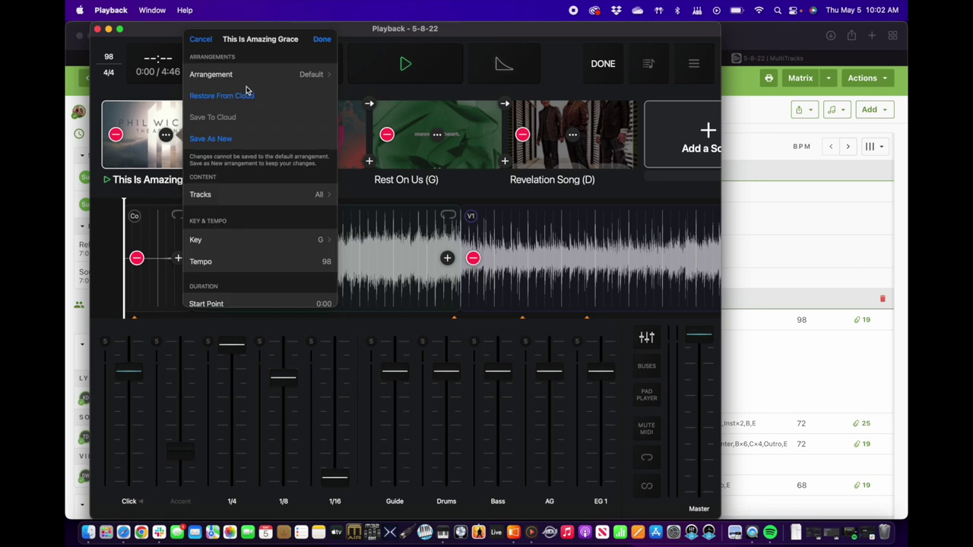
scroll(249, 177, down, 3)
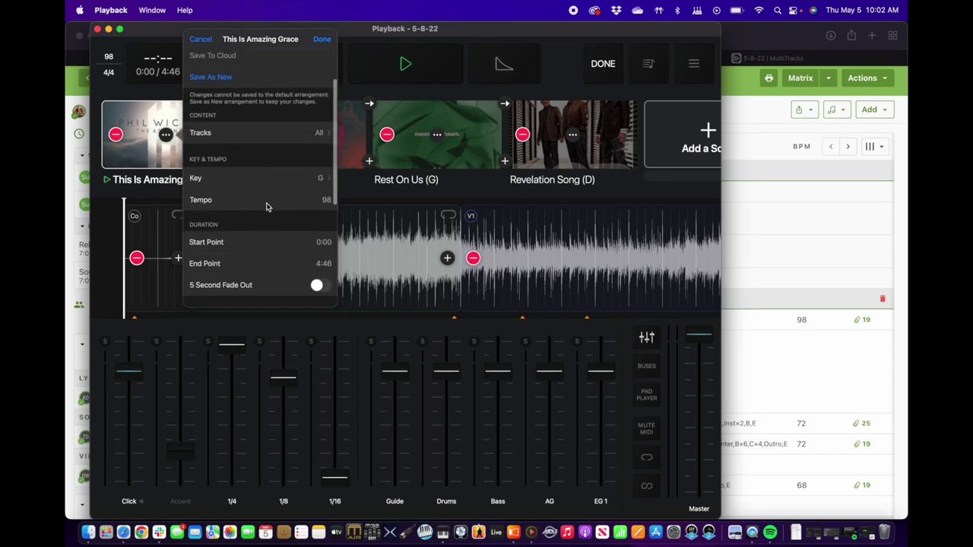
scroll(266, 216, down, 3)
scroll(267, 219, down, 4)
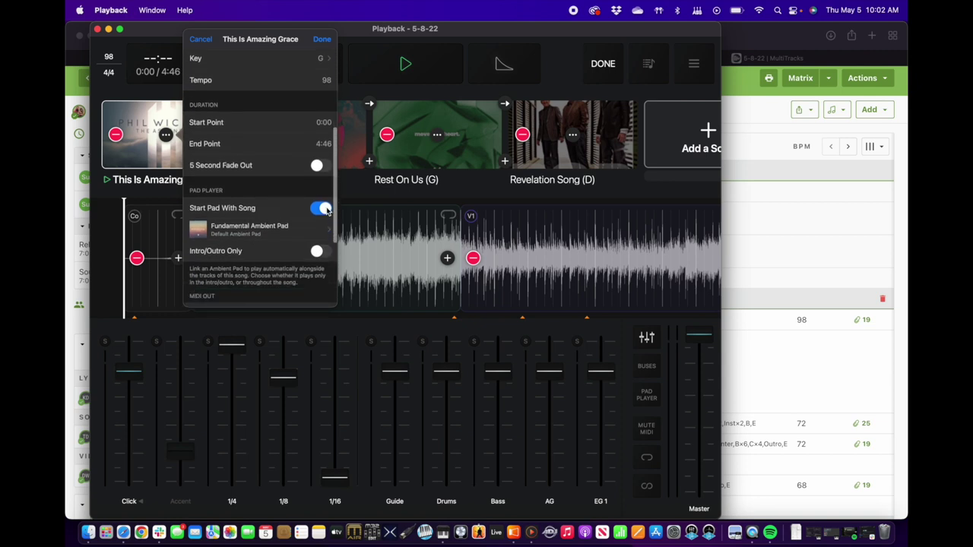
click(323, 209)
- Examine the duration, Pad Player and MIDI Out settings of This Is Amazing Grace
scroll(323, 209, down, 3)
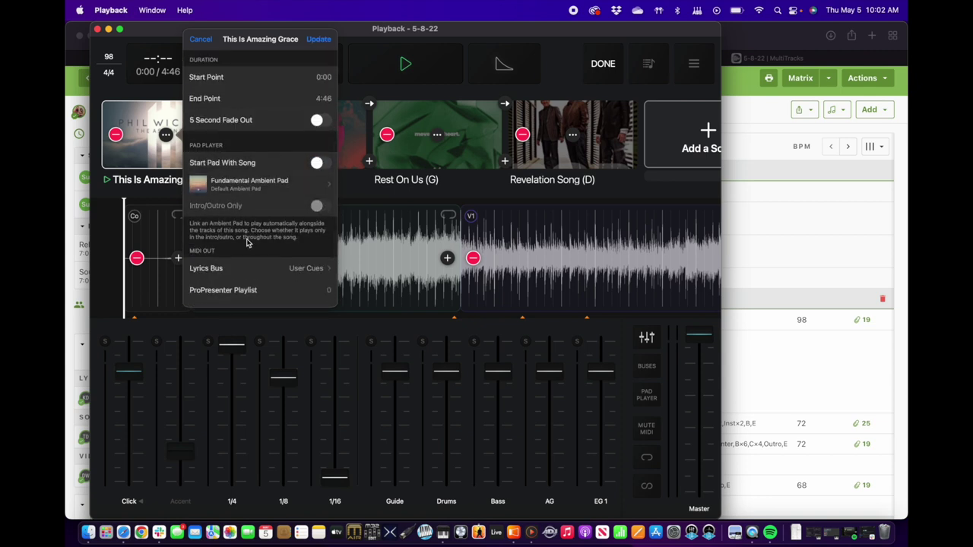
scroll(246, 243, down, 2)
scroll(265, 198, down, 2)
scroll(265, 198, up, 5)
scroll(265, 198, down, 3)
scroll(265, 199, up, 4)
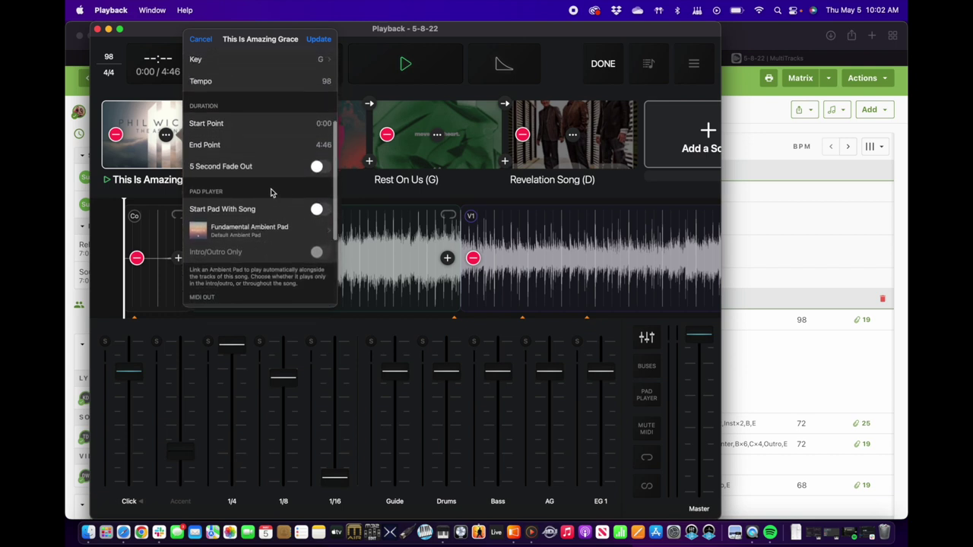
scroll(271, 193, down, 4)
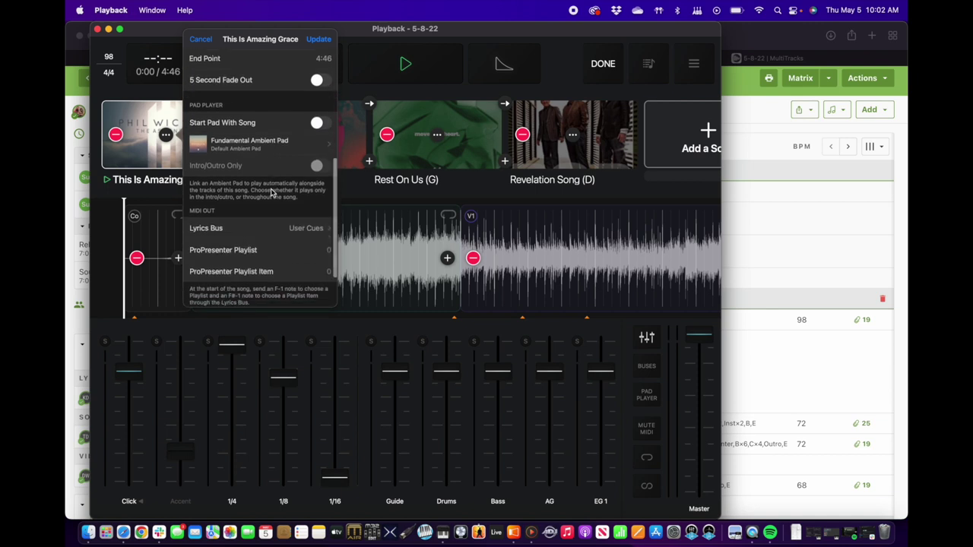
scroll(271, 193, down, 2)
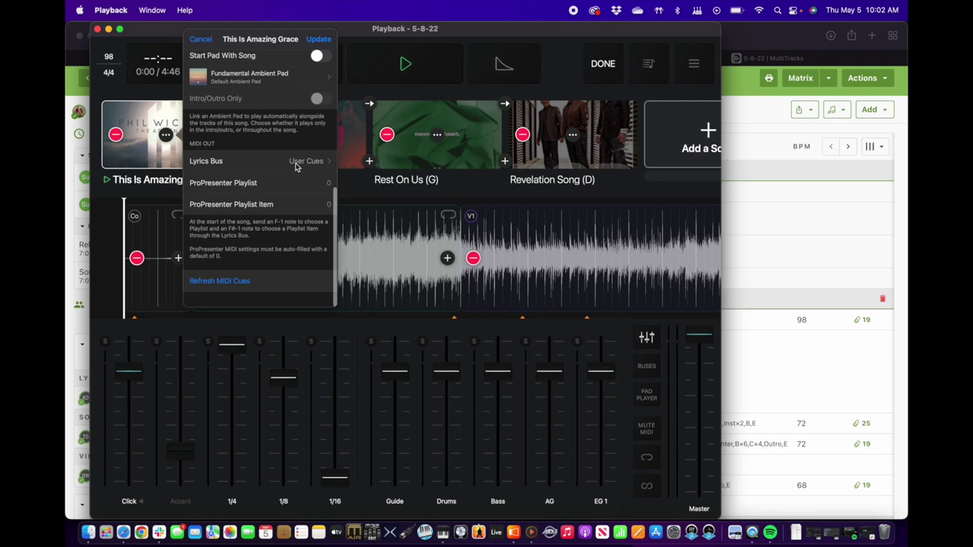
- Check the Lyrics Bus options for This Is Amazing Grace, keeping User Cues, and refresh its MIDI cues
click(297, 167)
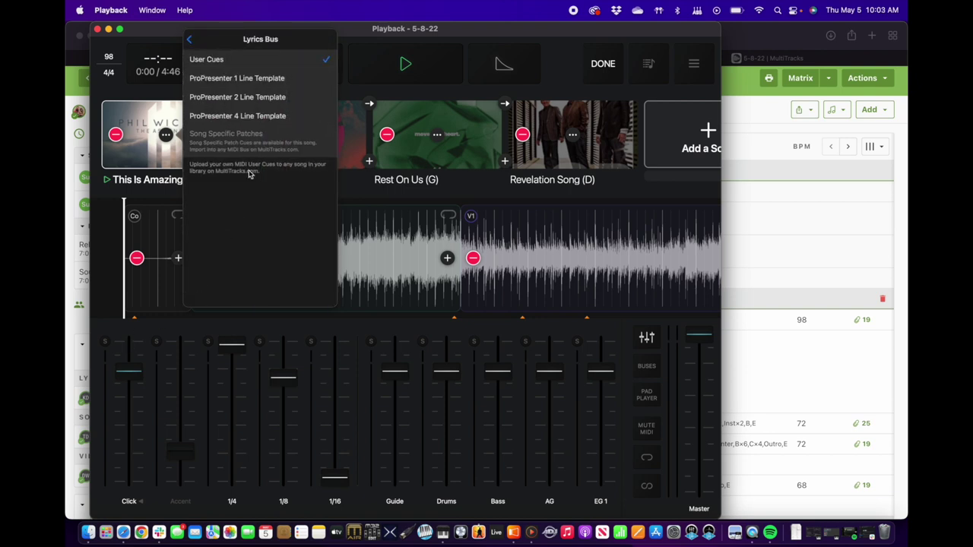
click(190, 38)
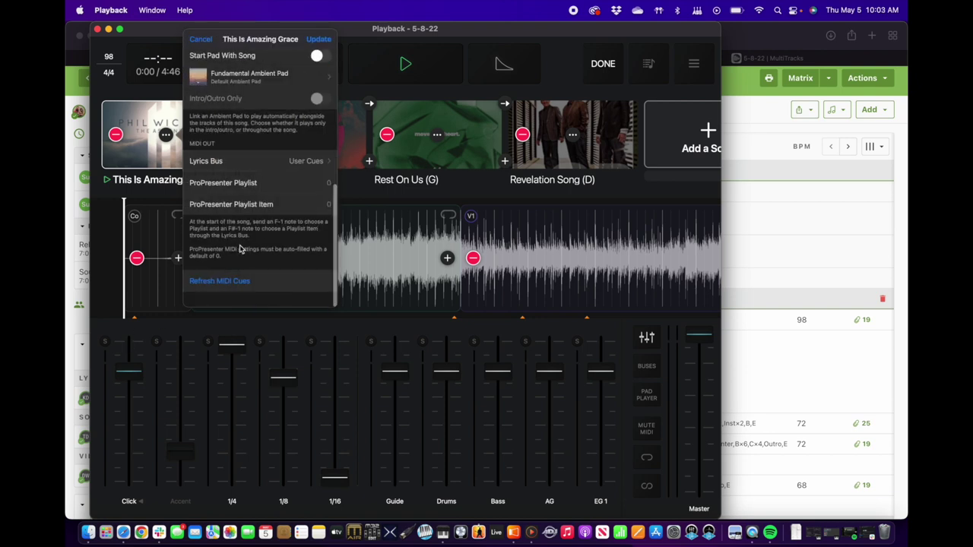
click(220, 282)
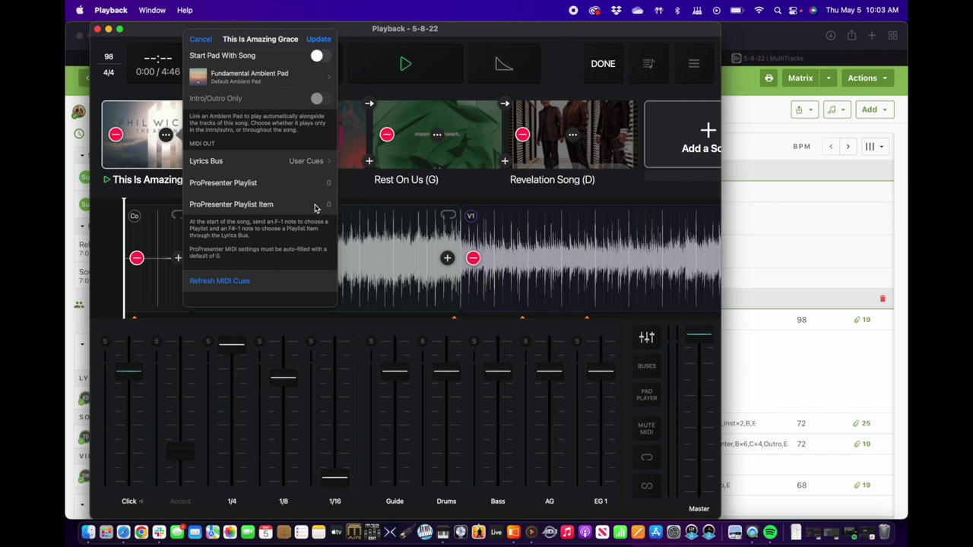
- Switch to ProPresenter and select the This Sunday playlist to check its position in the playlist list
key(ctrl+Up)
click(417, 180)
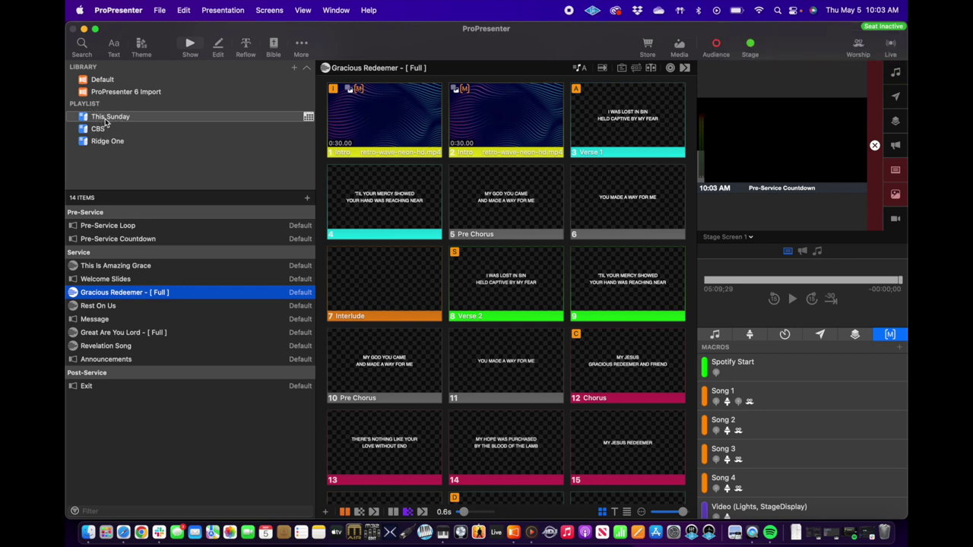
click(142, 117)
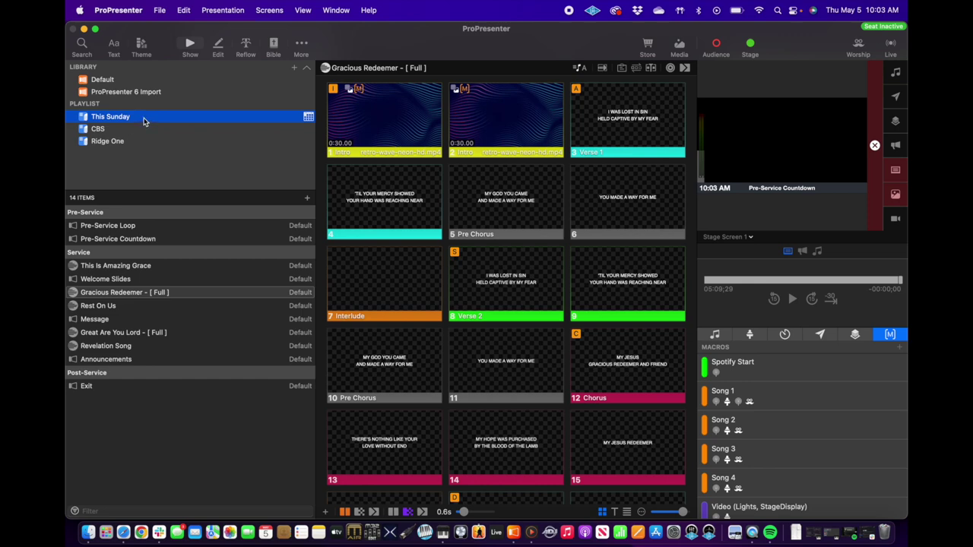
- Return to Playback and set the ProPresenter Playlist of This Is Amazing Grace to 1
key(ctrl+Up)
click(262, 236)
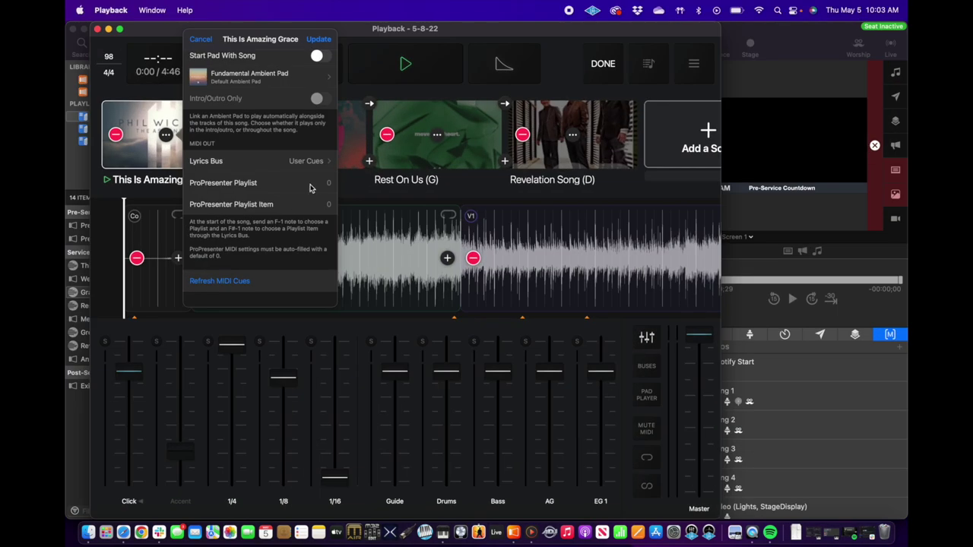
click(322, 186)
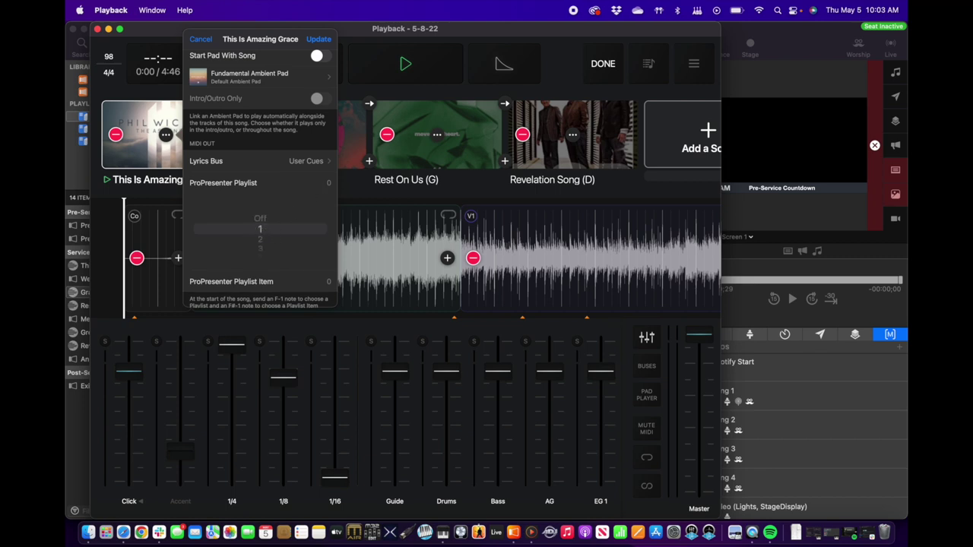
click(308, 186)
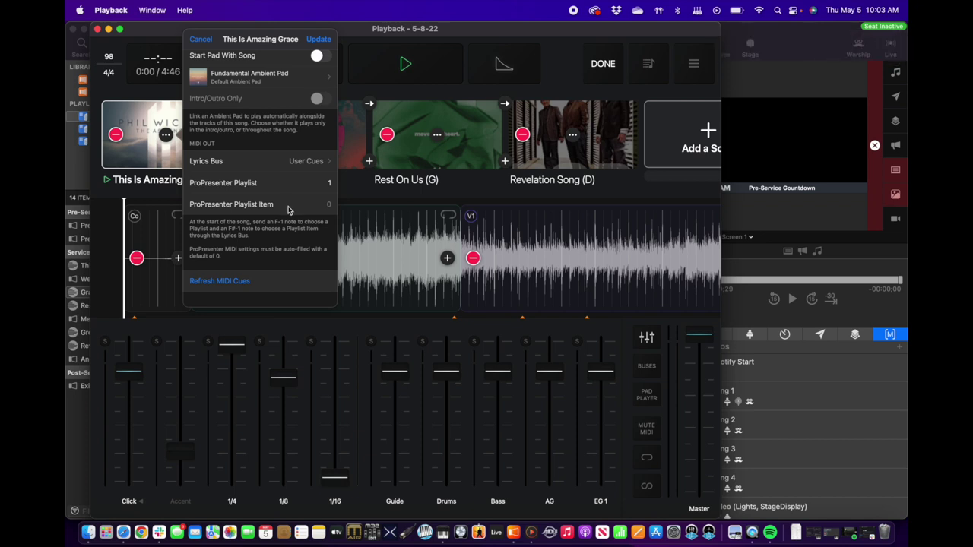
- In ProPresenter, step through the This Sunday playlist from the Pre-Service header to This Is Amazing Grace to work out the song's item number
key(ctrl+Up)
click(498, 317)
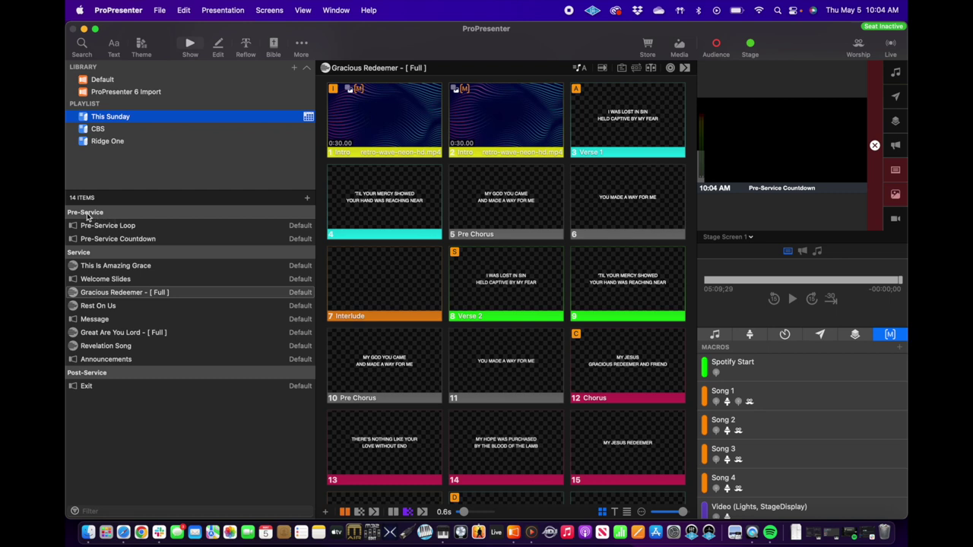
click(112, 213)
click(111, 226)
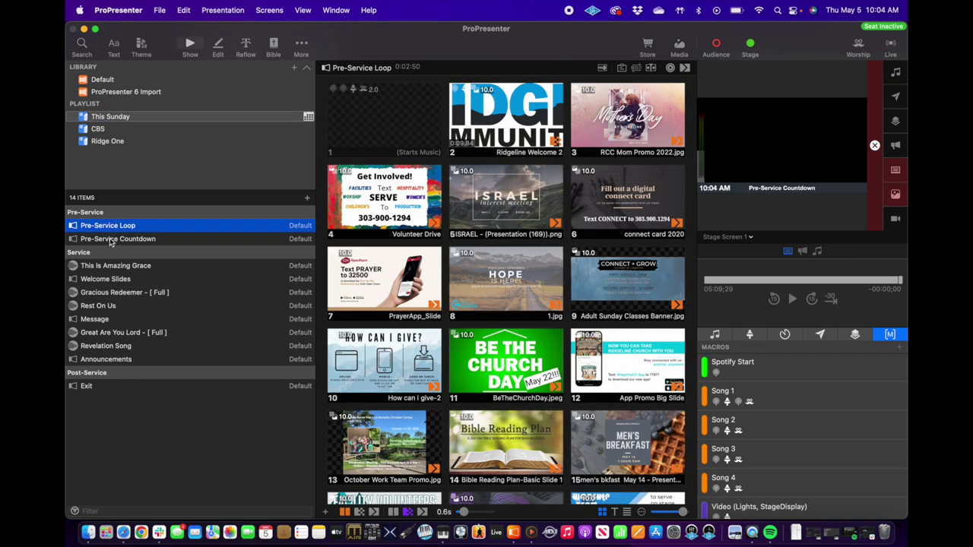
click(114, 242)
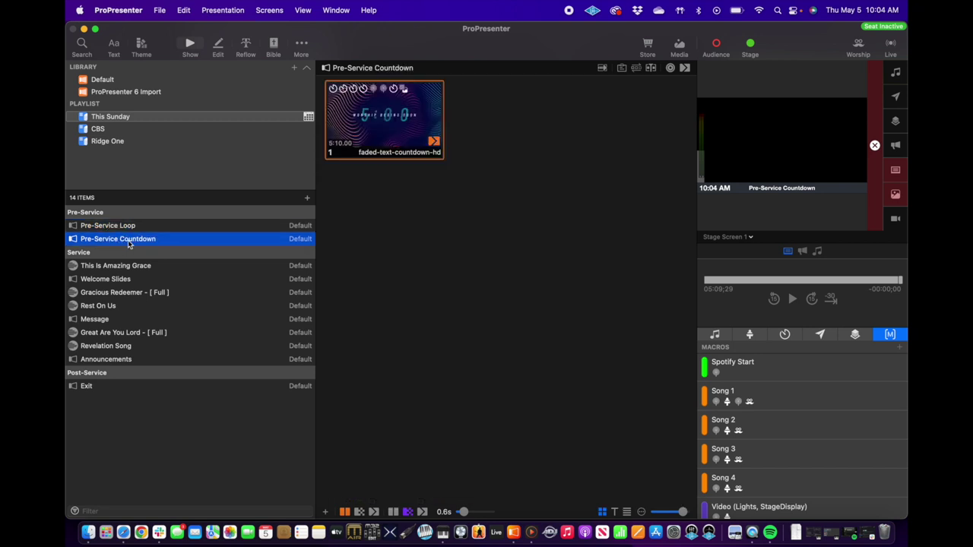
click(127, 256)
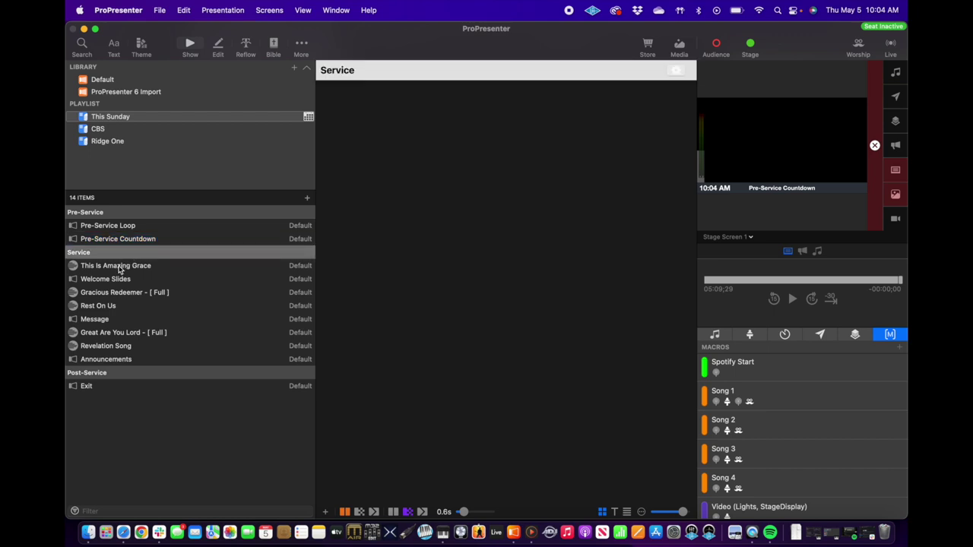
click(119, 268)
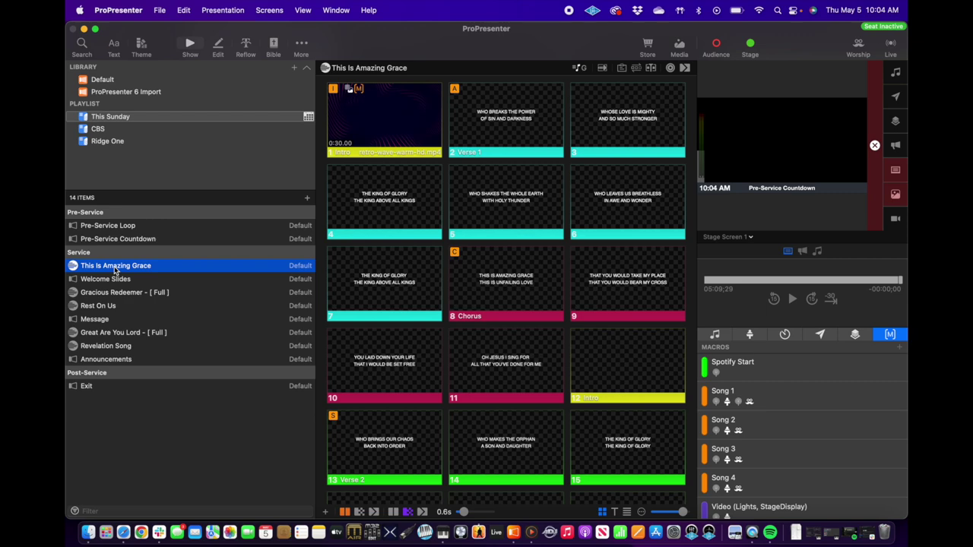
- Back in Playback, set the ProPresenter Playlist Item of This Is Amazing Grace to the song's position in the playlist
key(ctrl+Up)
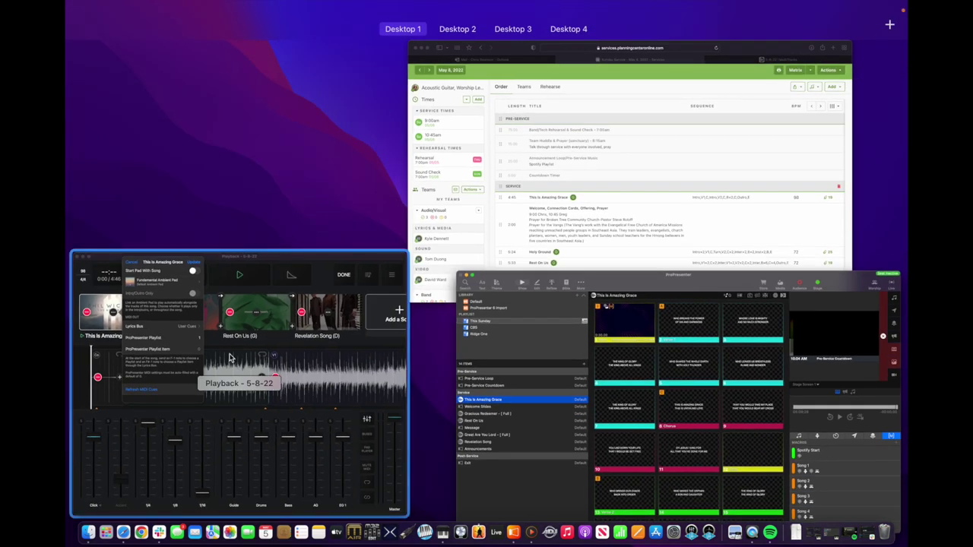
click(236, 380)
click(329, 206)
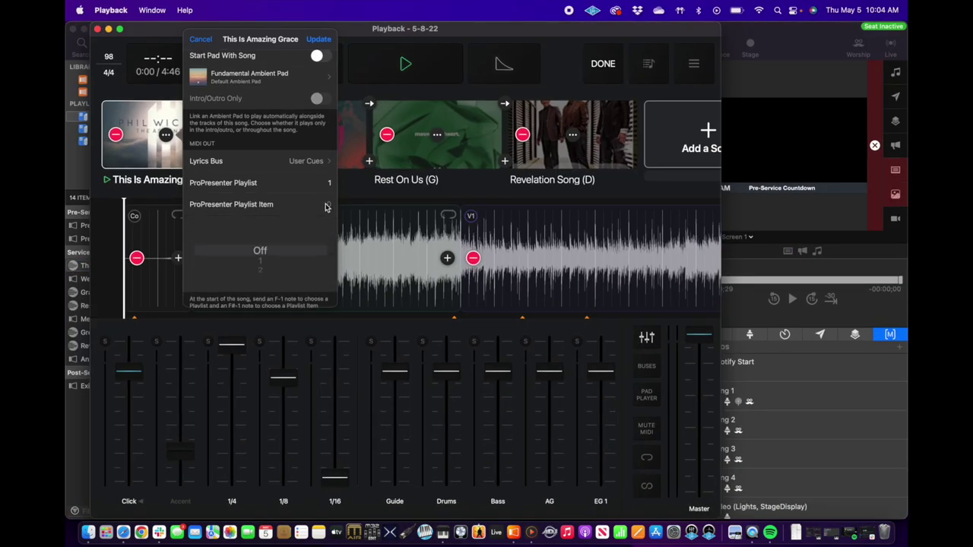
scroll(280, 253, down, 5)
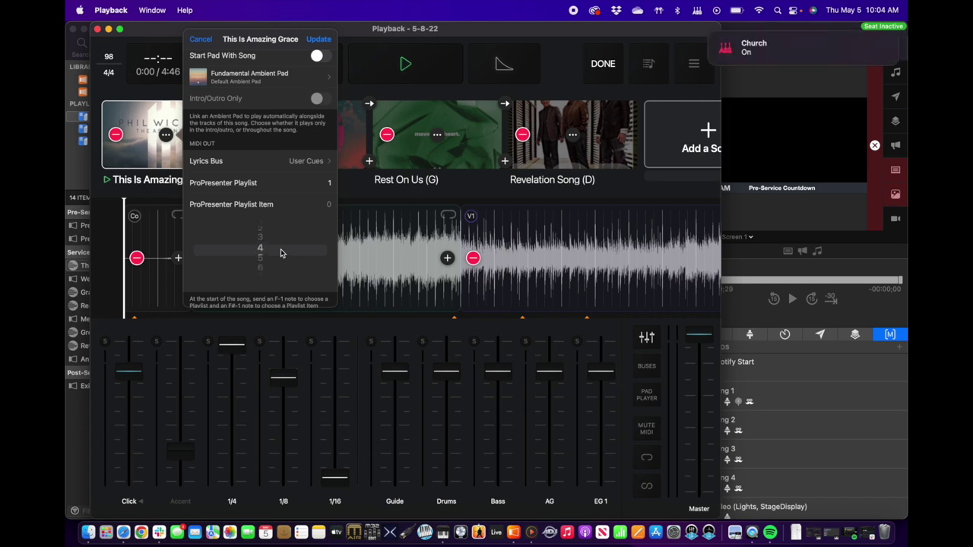
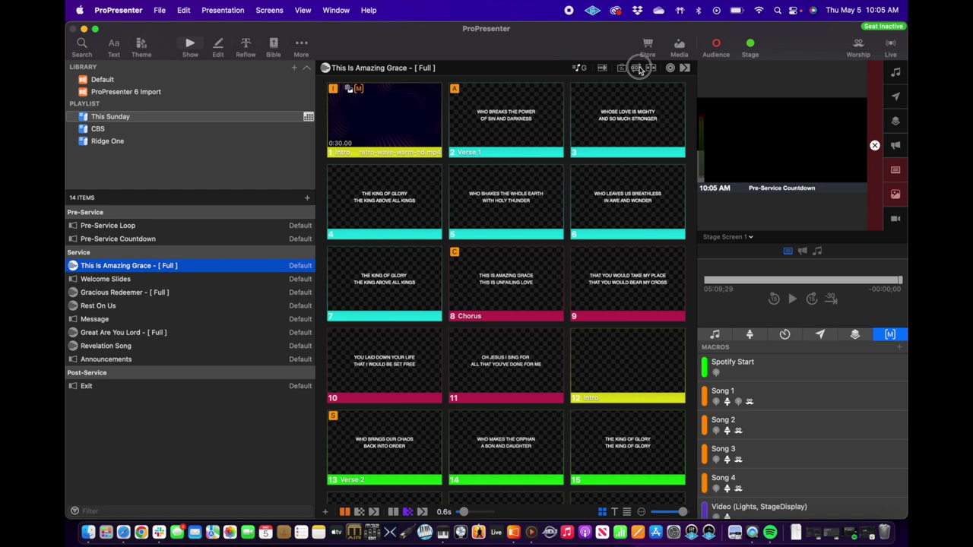
- In ProPresenter, compare the Master and Full arrangements of This Is Amazing Grace, return to Full, and review its slides through the Ending
click(404, 131)
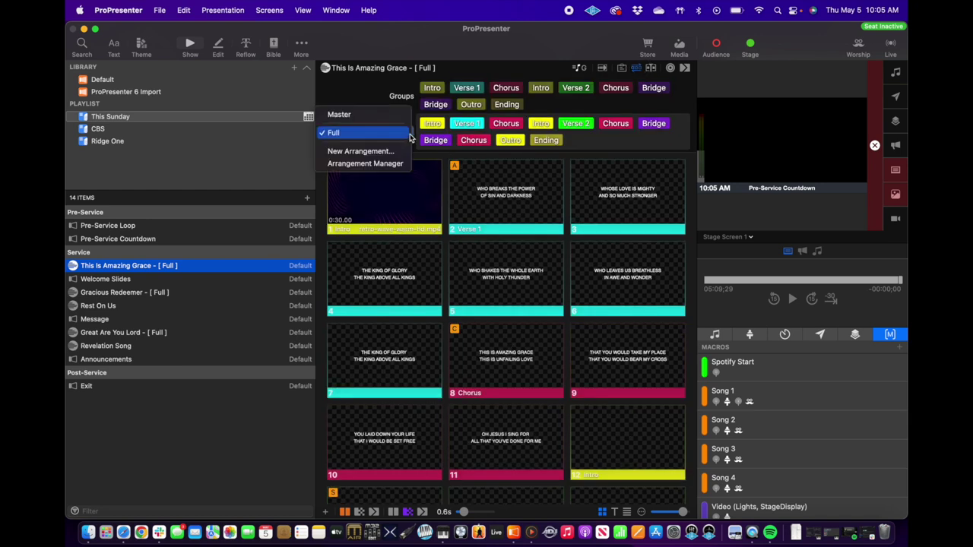
click(375, 123)
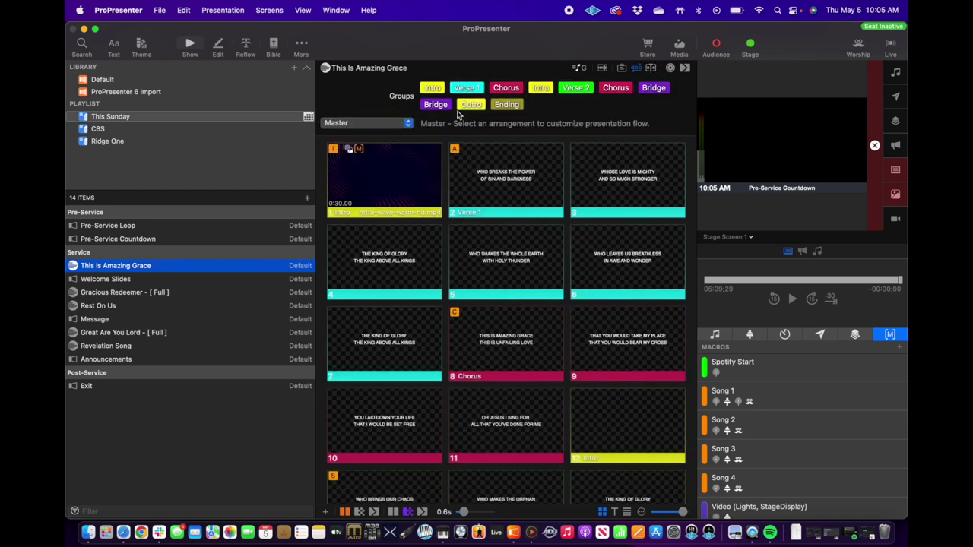
click(409, 124)
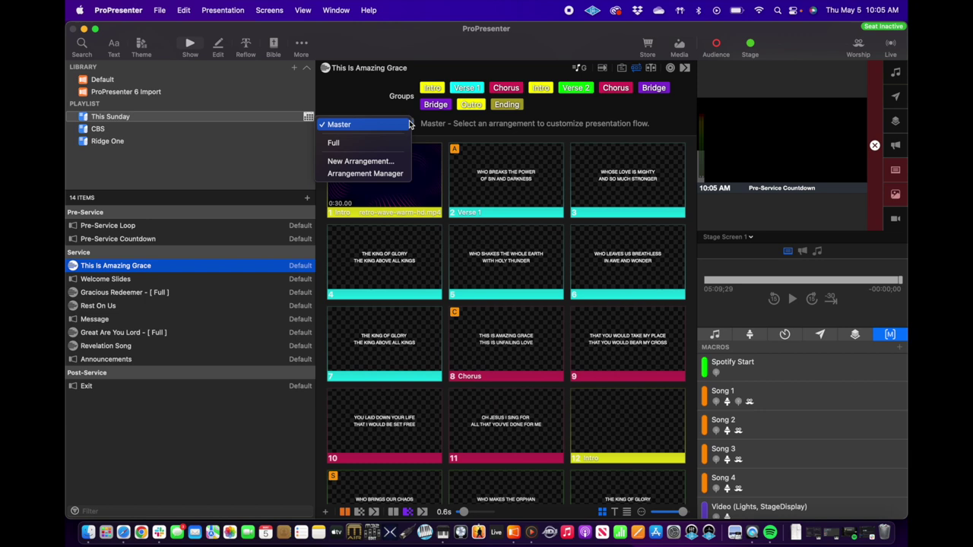
click(362, 144)
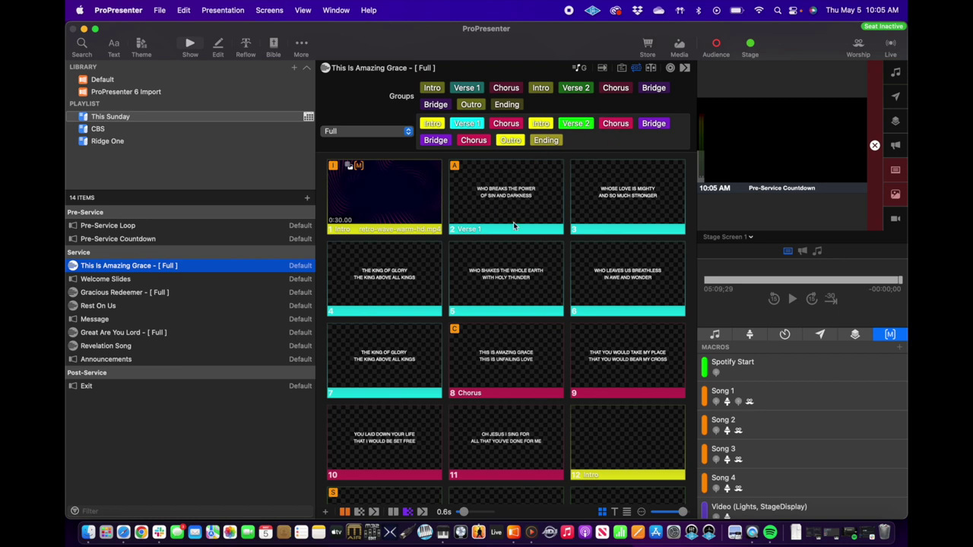
scroll(507, 319, down, 10)
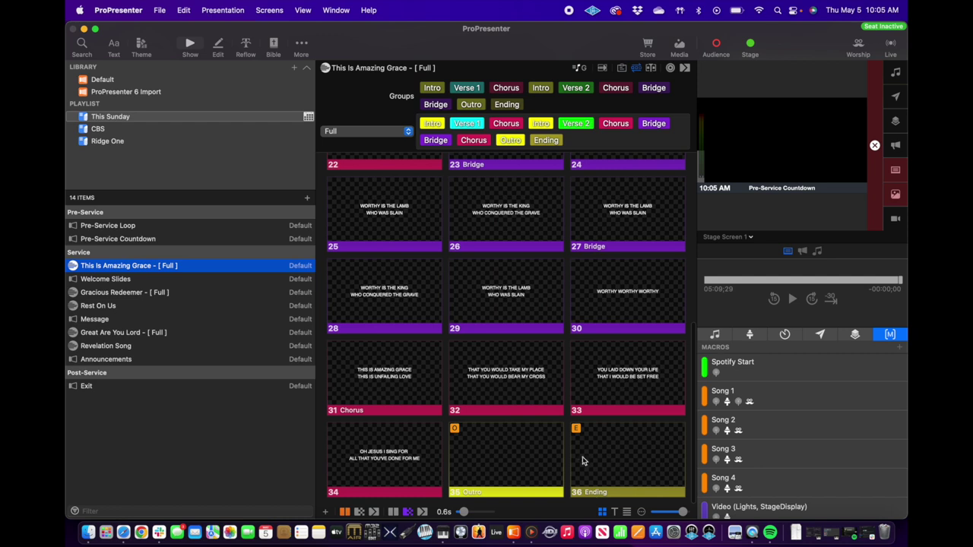
- In Playback, open MIDI Cues editing for This Is Amazing Grace, inspect the cue notes from the count-in to the ending, and finish editing
key(ctrl+Up)
click(396, 381)
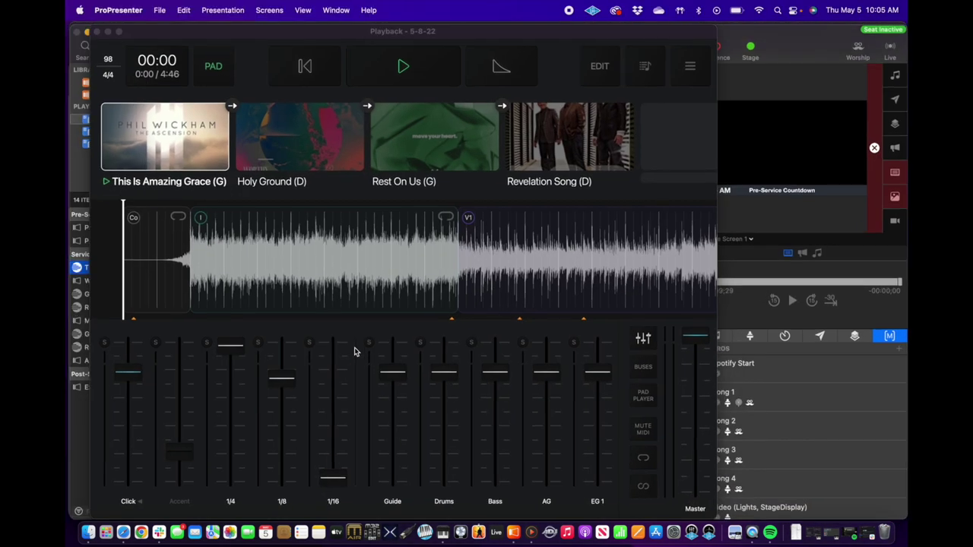
click(601, 67)
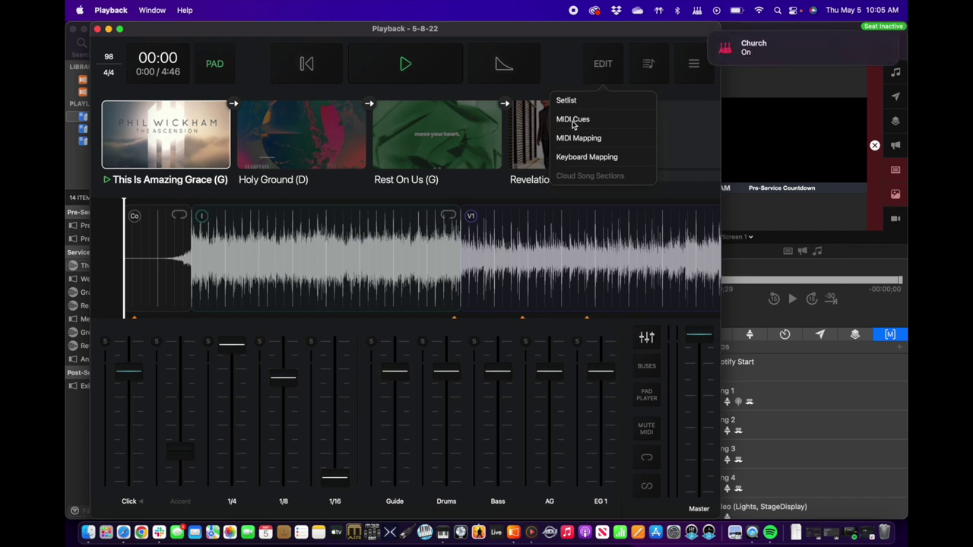
click(573, 120)
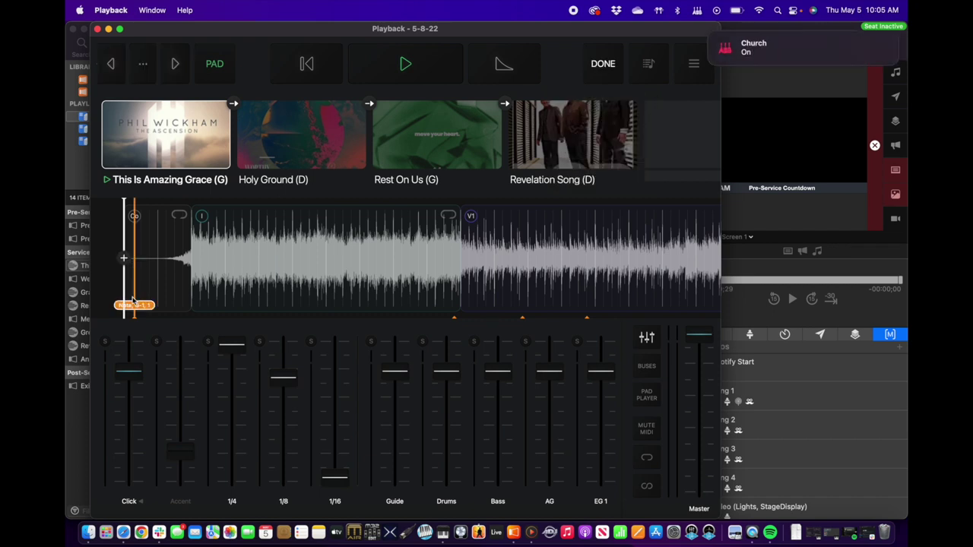
click(454, 318)
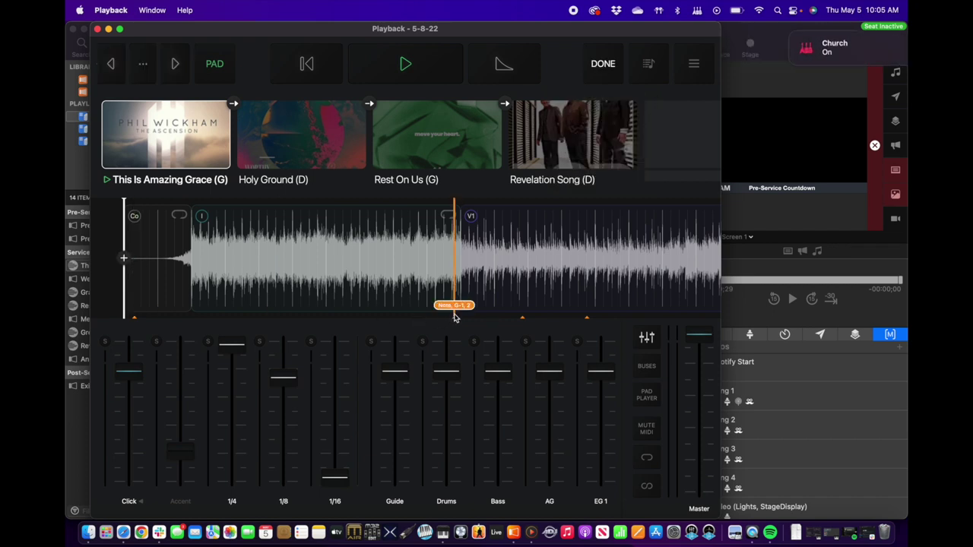
click(522, 318)
click(587, 318)
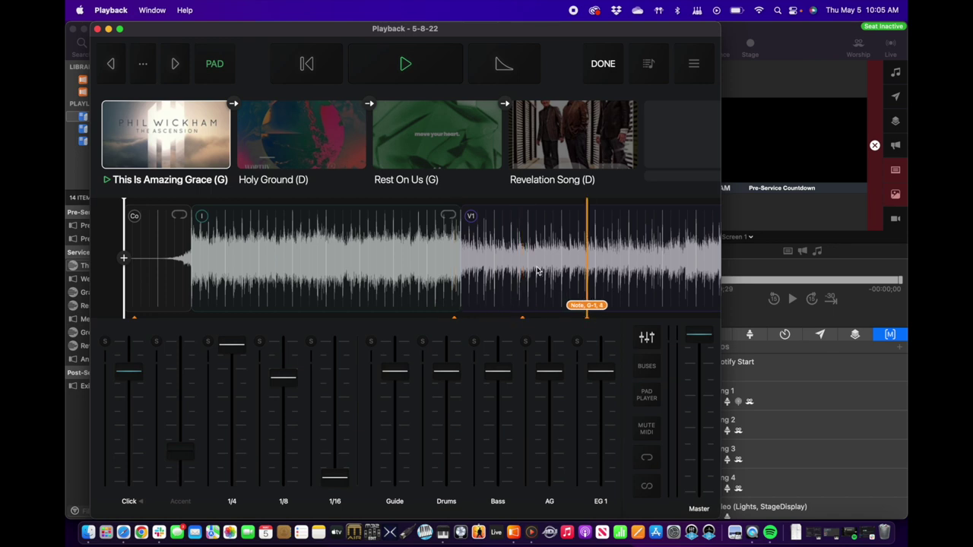
scroll(536, 270, right, 15)
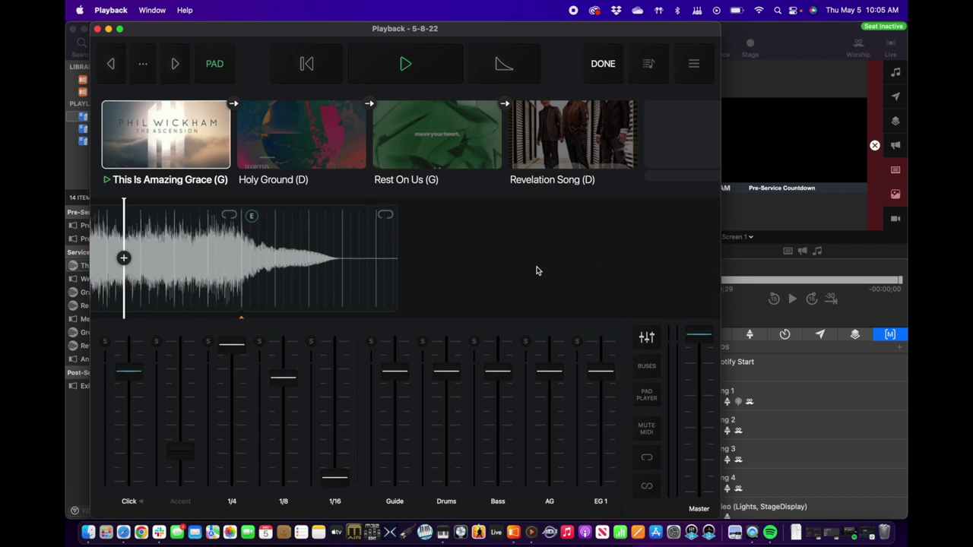
click(249, 318)
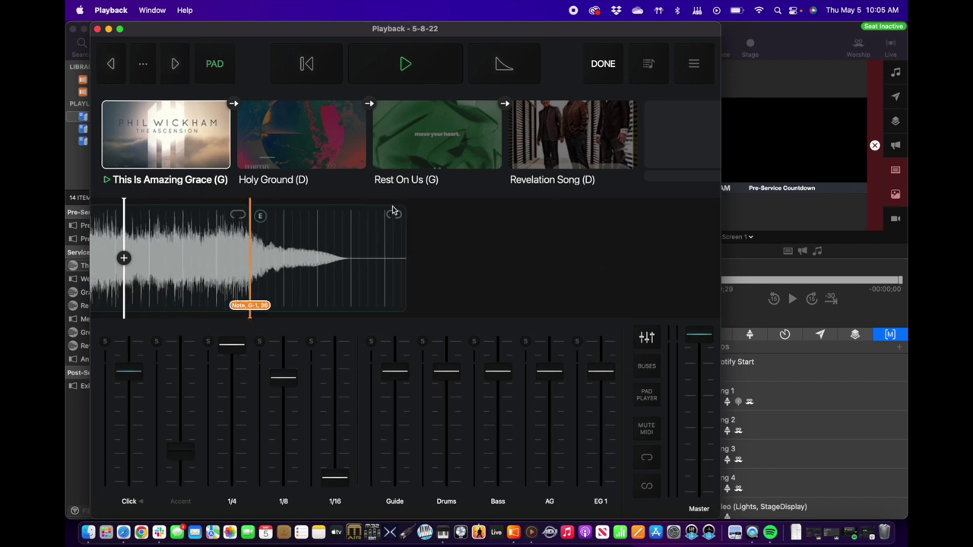
click(603, 64)
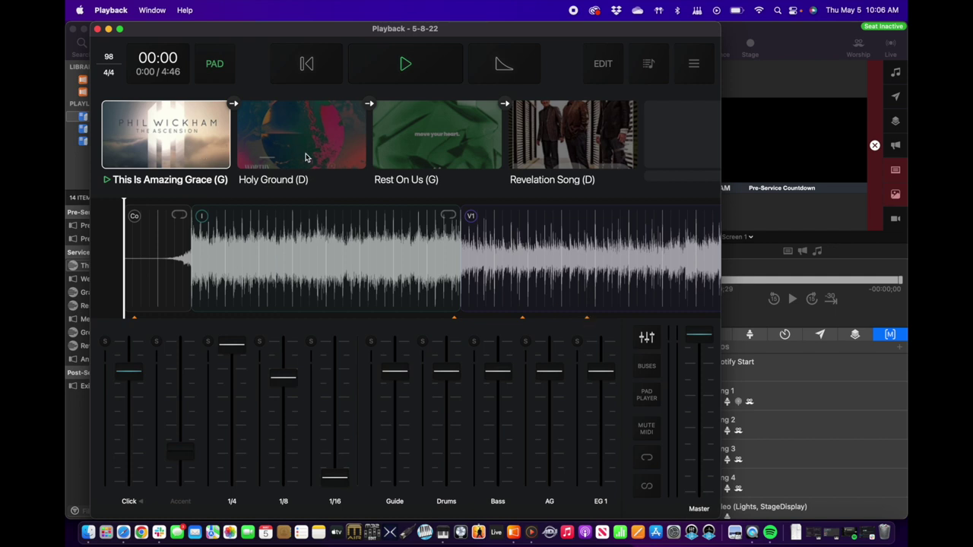
- Nudge the count-in MIDI cue of This Is Amazing Grace forward to the count-in's second measure and save the MIDI cues to the cloud
click(604, 65)
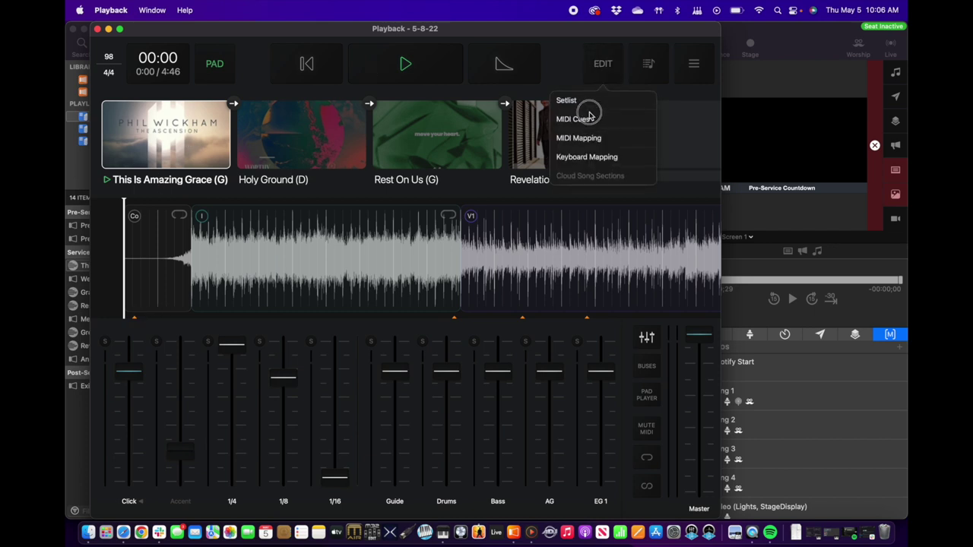
click(584, 119)
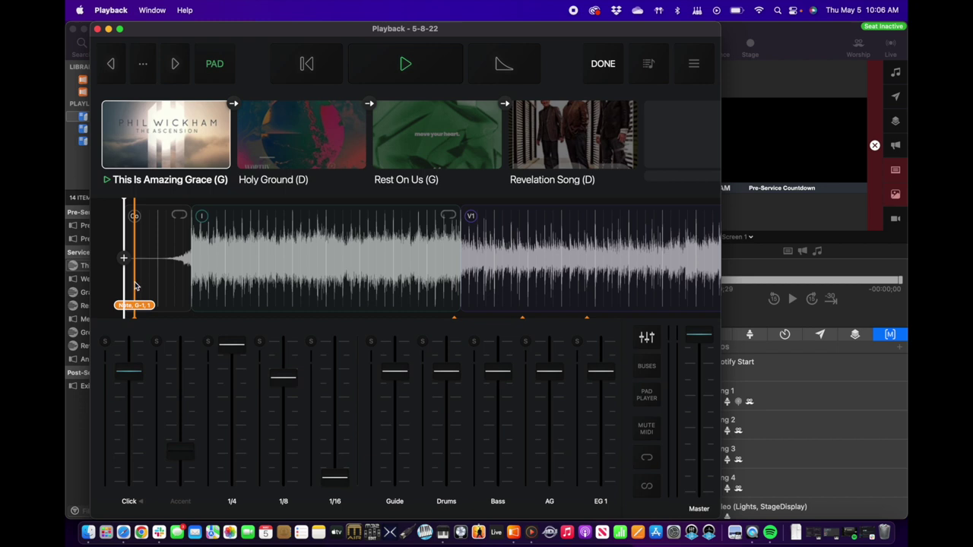
click(144, 65)
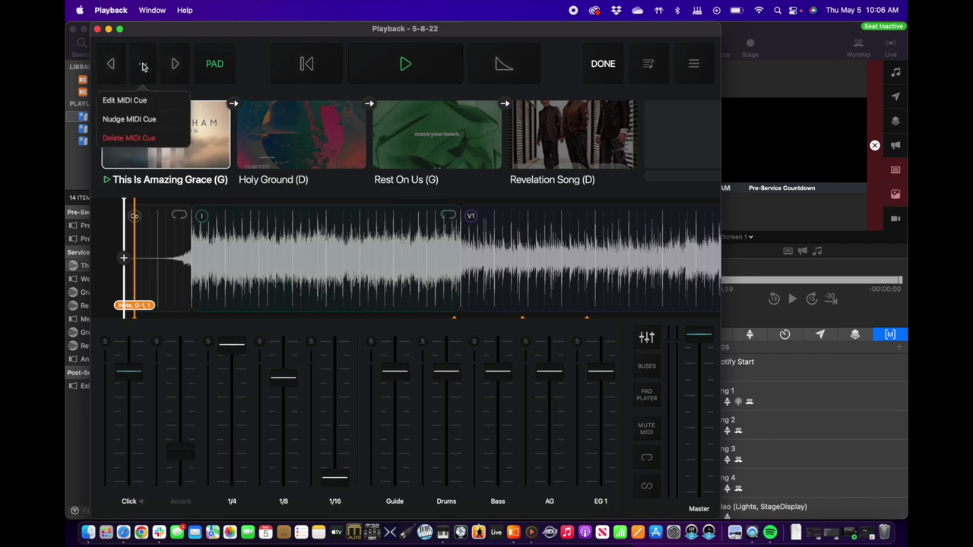
click(128, 120)
click(174, 65)
click(174, 65)
click(174, 65)
click(174, 65)
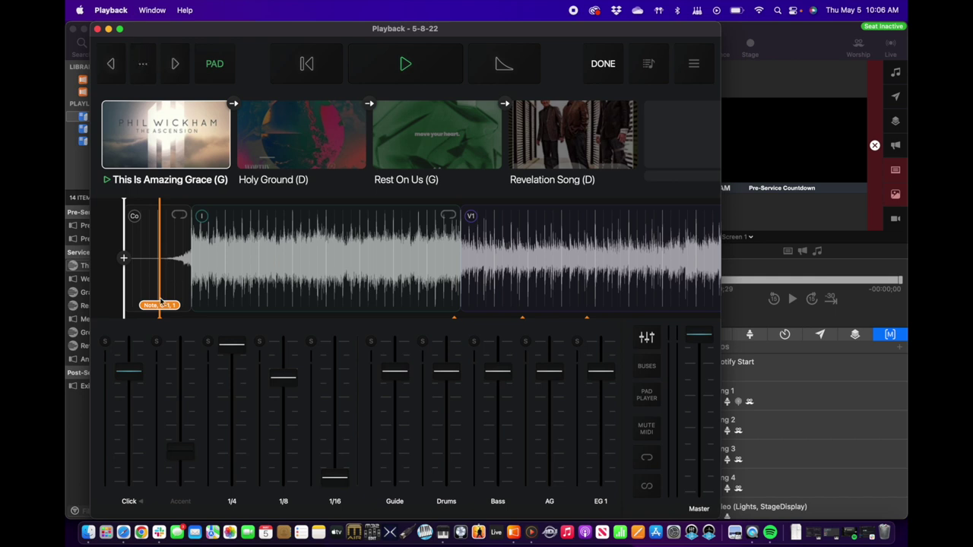
click(602, 65)
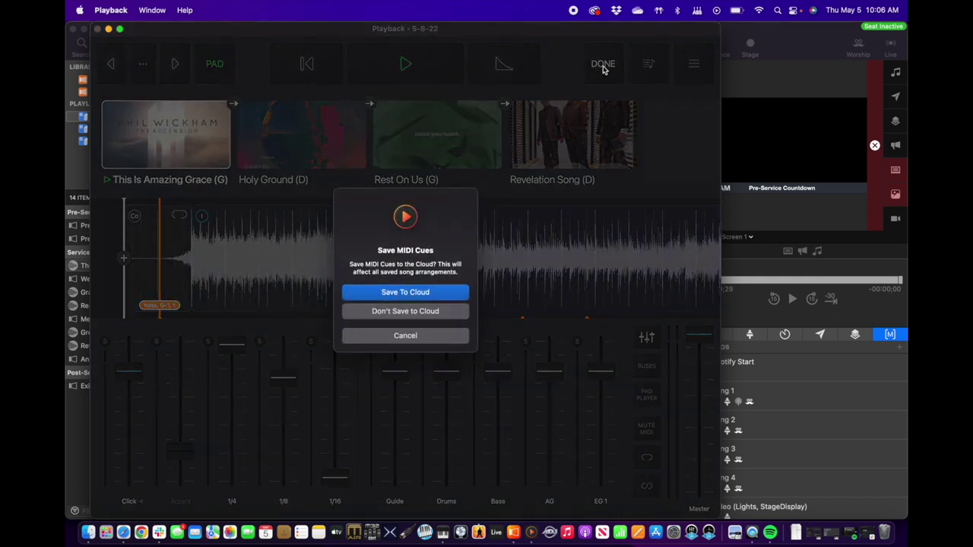
click(401, 293)
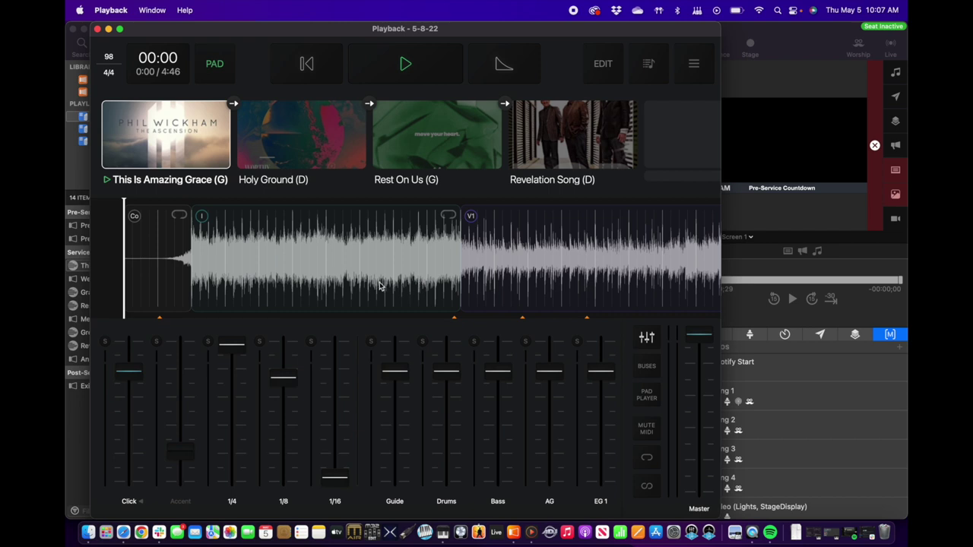
- Open the song settings of Rest On Us in the setlist and turn off Start Pad With Song
click(281, 142)
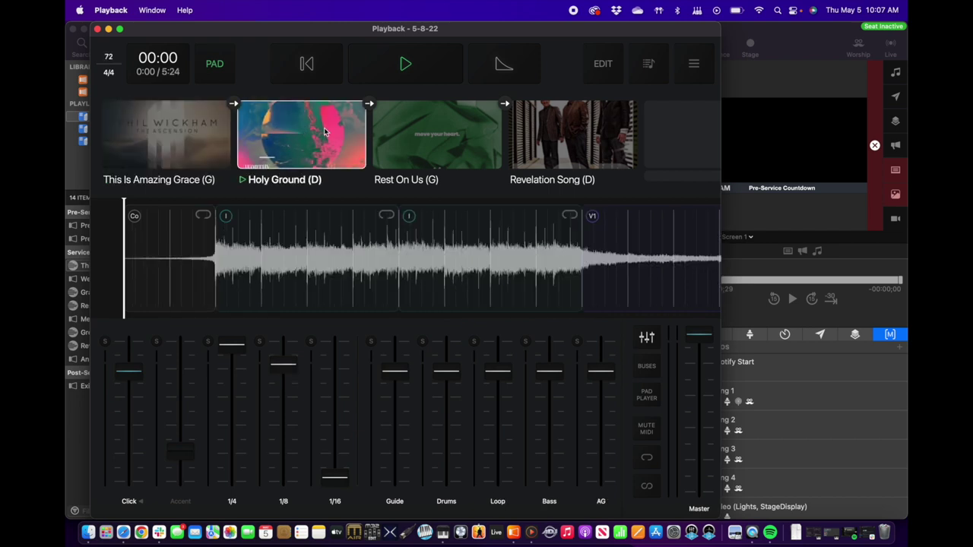
click(445, 146)
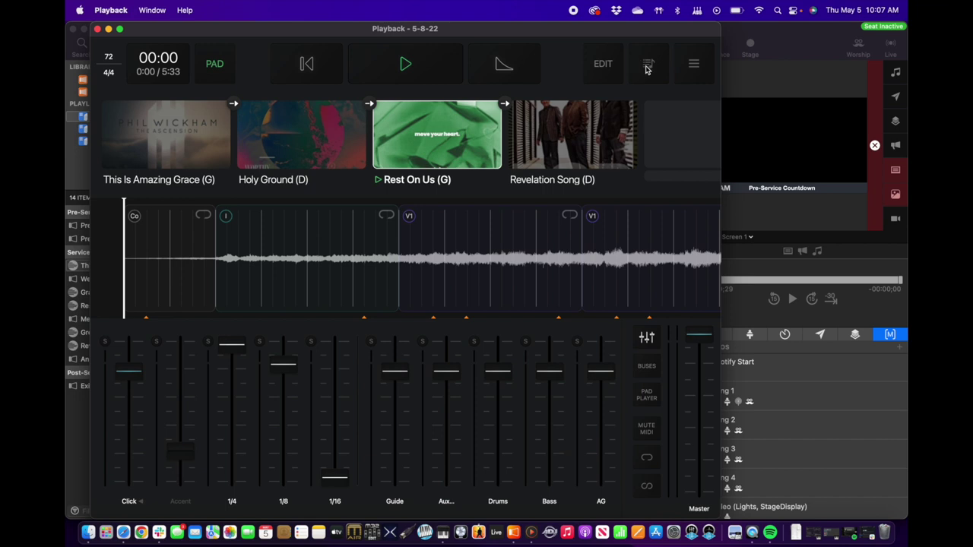
click(602, 63)
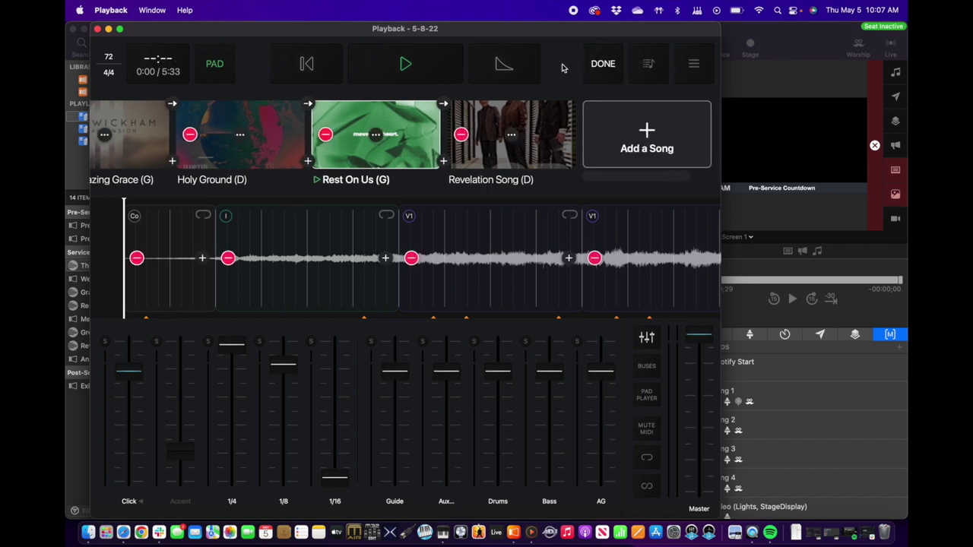
click(377, 135)
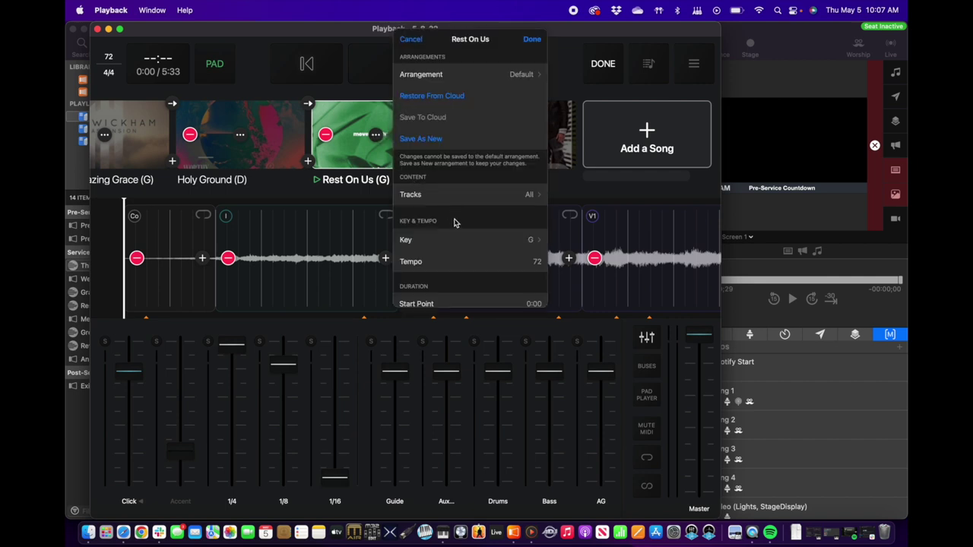
scroll(467, 239, down, 3)
scroll(467, 242, down, 2)
click(530, 228)
scroll(479, 218, down, 5)
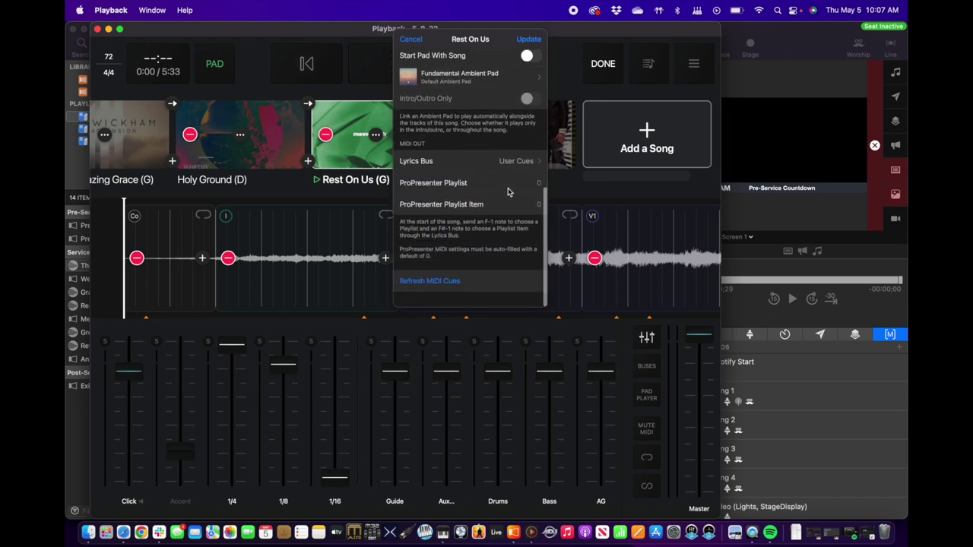
- Set the ProPresenter Playlist of Rest On Us to 1
click(513, 187)
scroll(476, 242, down, 1)
click(504, 185)
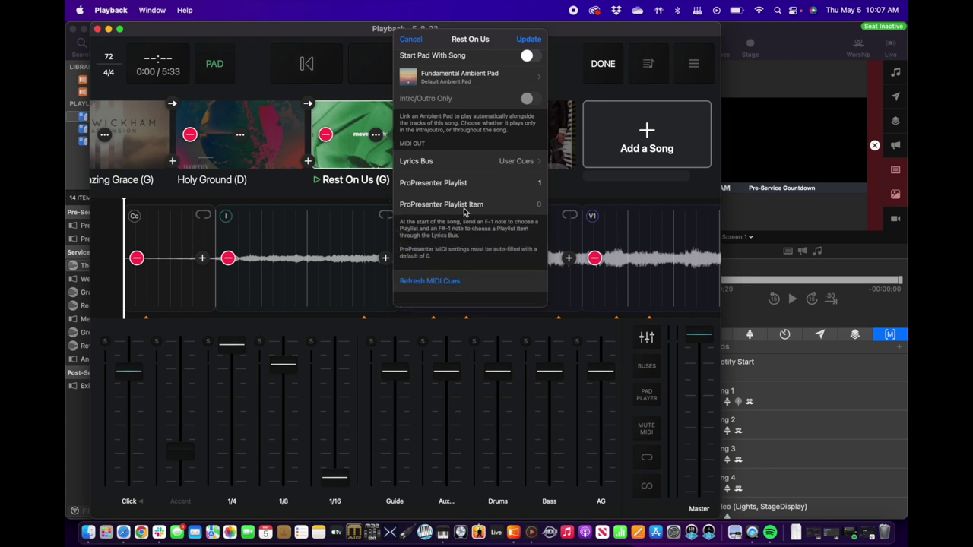
- Look up Rest On Us's position in the ProPresenter playlist, then set its ProPresenter Playlist Item to 8 in Playback and finish setlist editing
key(ctrl+Up)
click(495, 343)
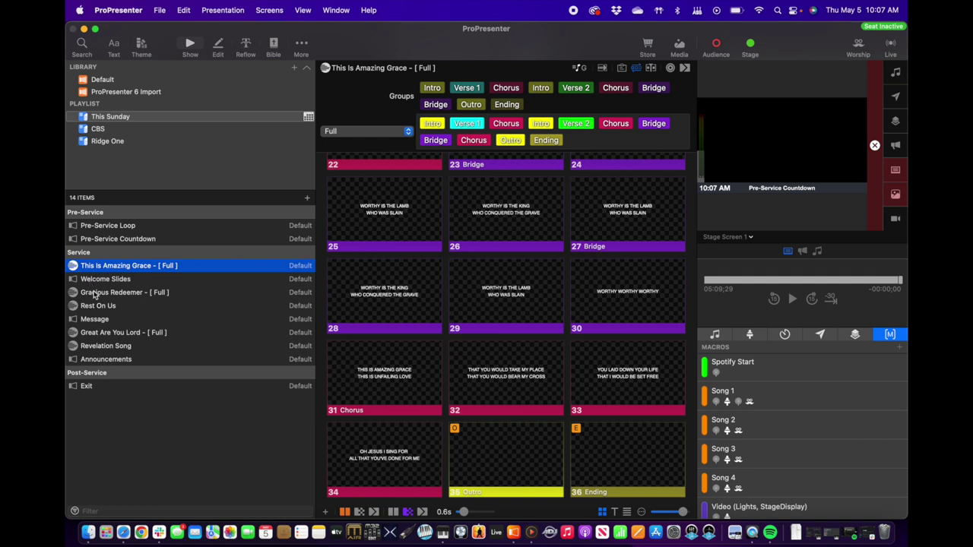
key(ctrl+Up)
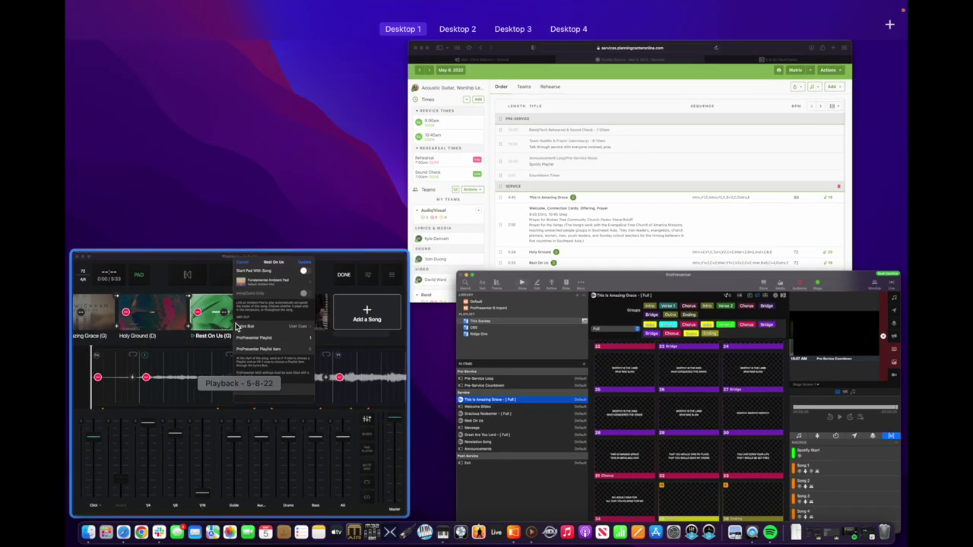
click(225, 316)
click(536, 206)
scroll(480, 277, down, 5)
scroll(480, 276, down, 3)
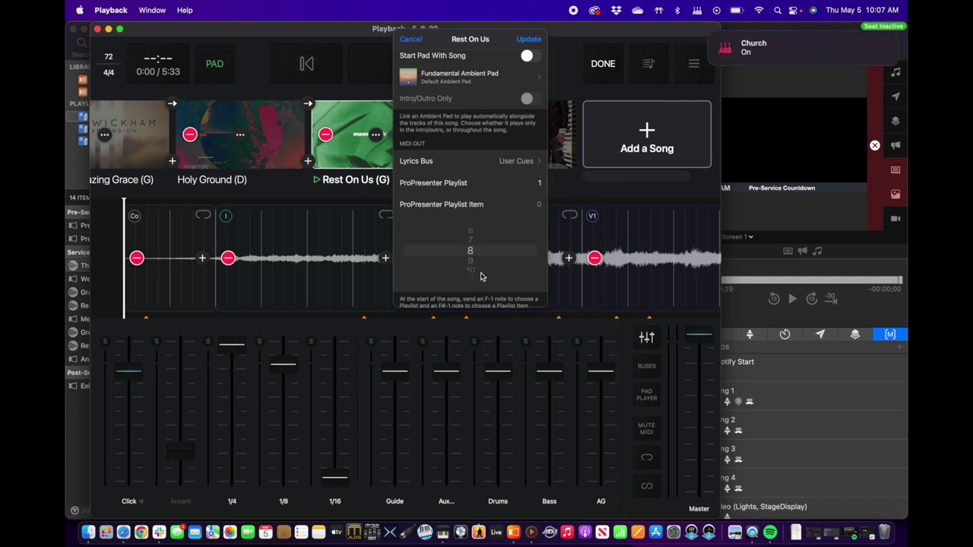
click(513, 204)
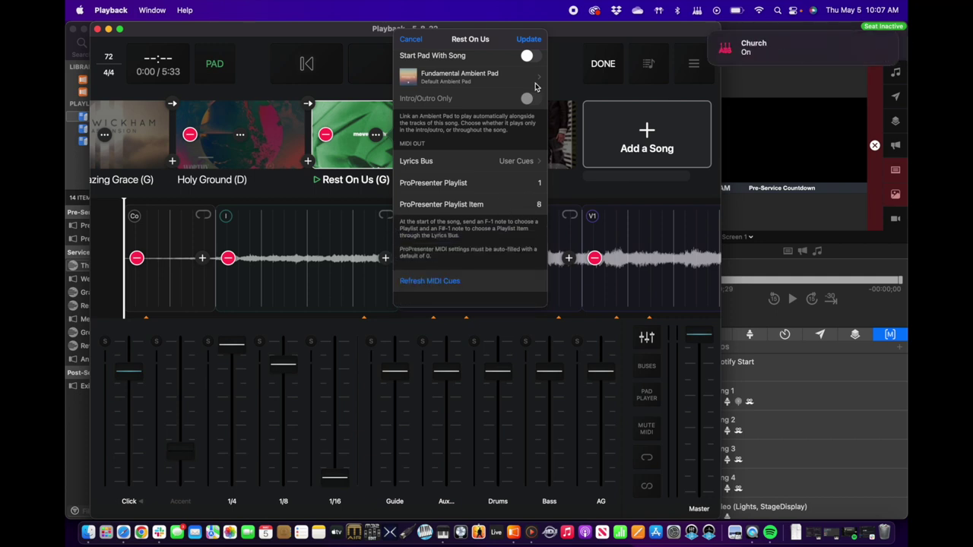
click(529, 40)
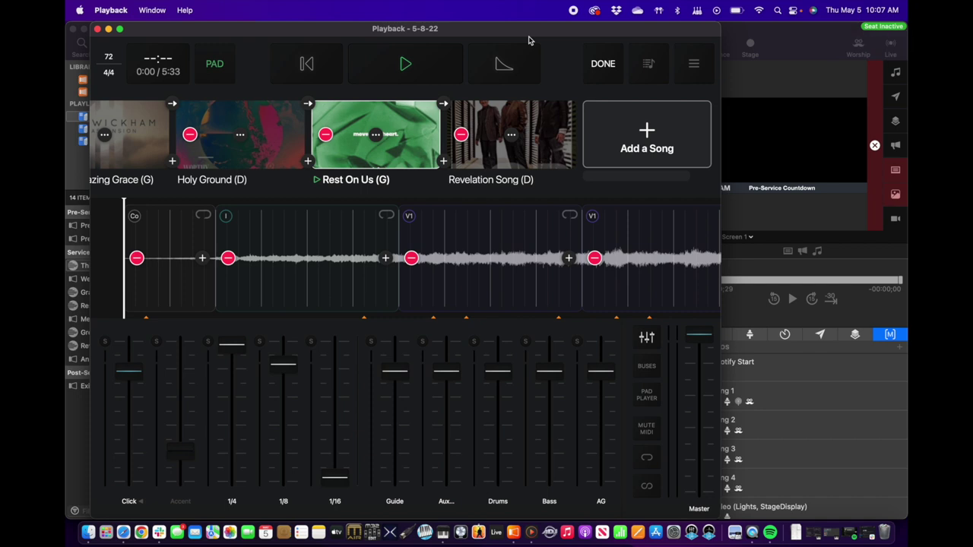
click(590, 64)
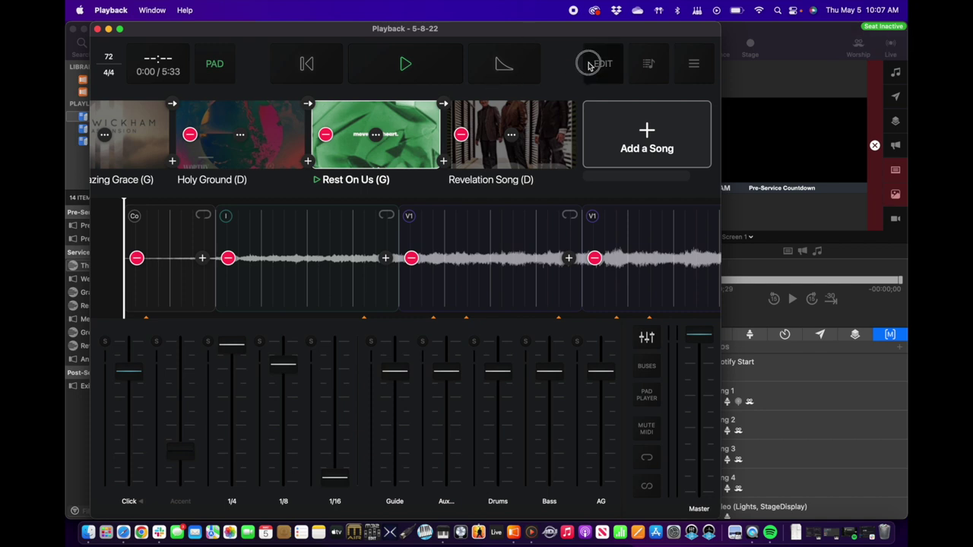
- In ProPresenter, switch Rest On Us from the Master to the Full arrangement and review its slides through the Ending
click(773, 38)
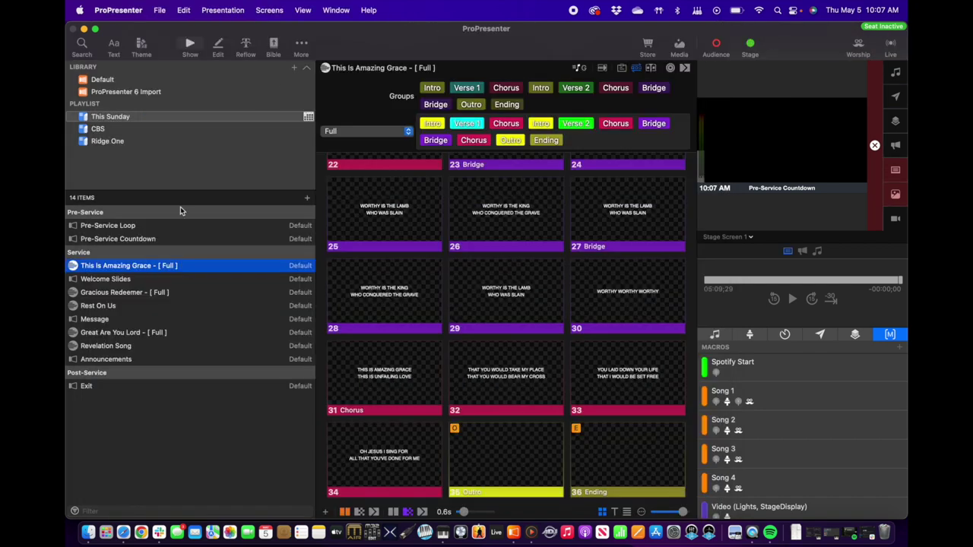
click(112, 307)
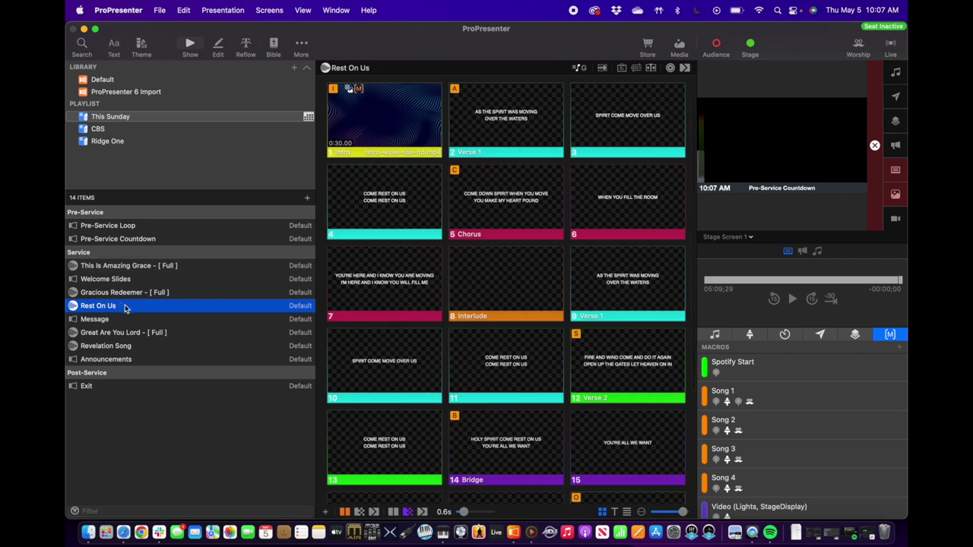
click(636, 68)
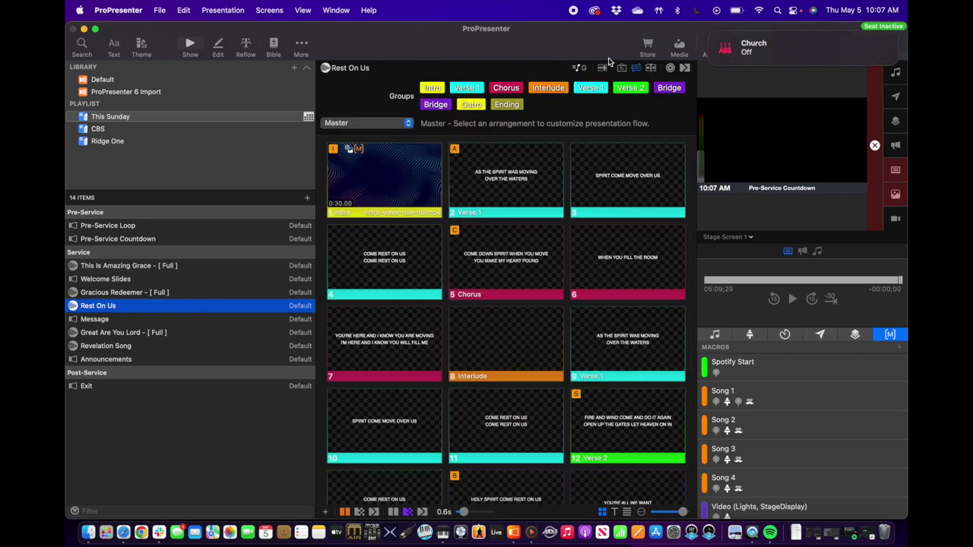
click(581, 68)
click(564, 68)
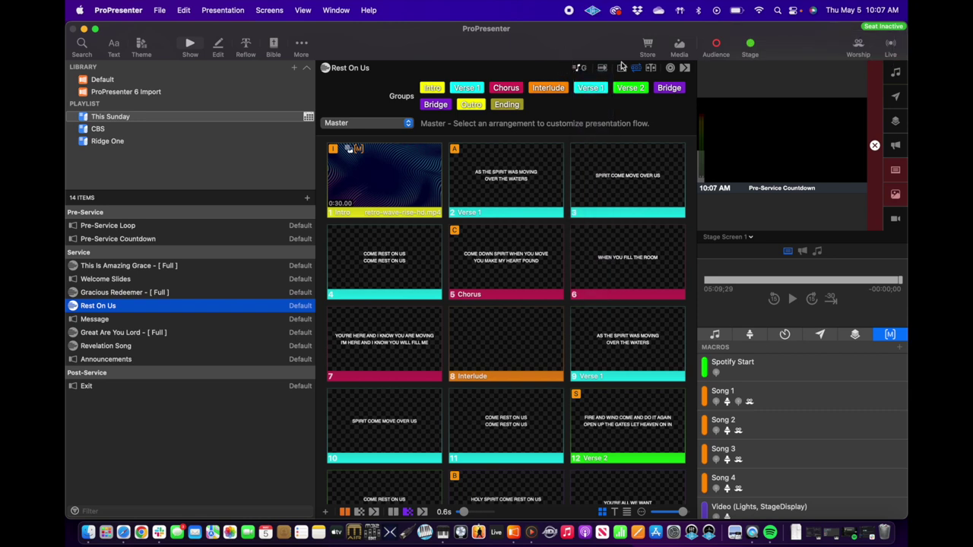
click(411, 124)
click(334, 142)
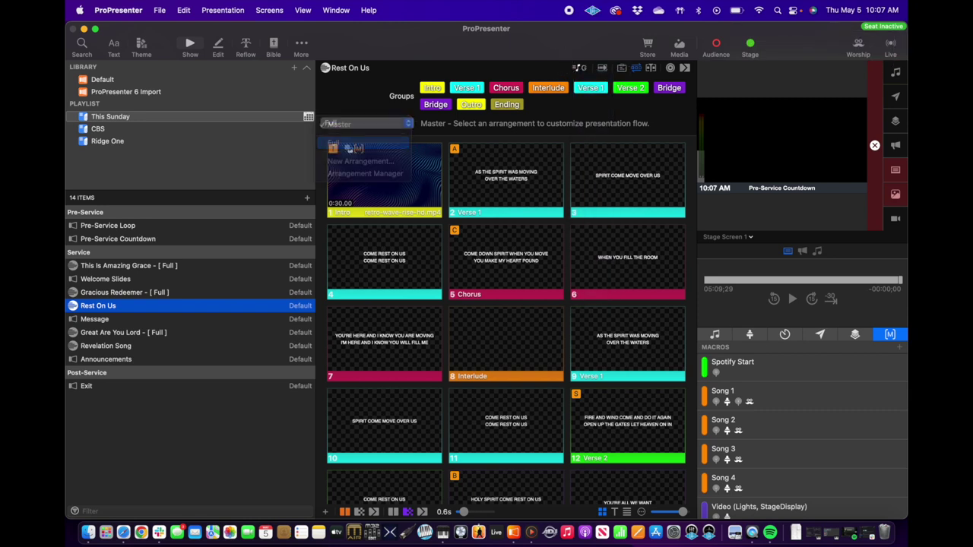
scroll(482, 278, down, 15)
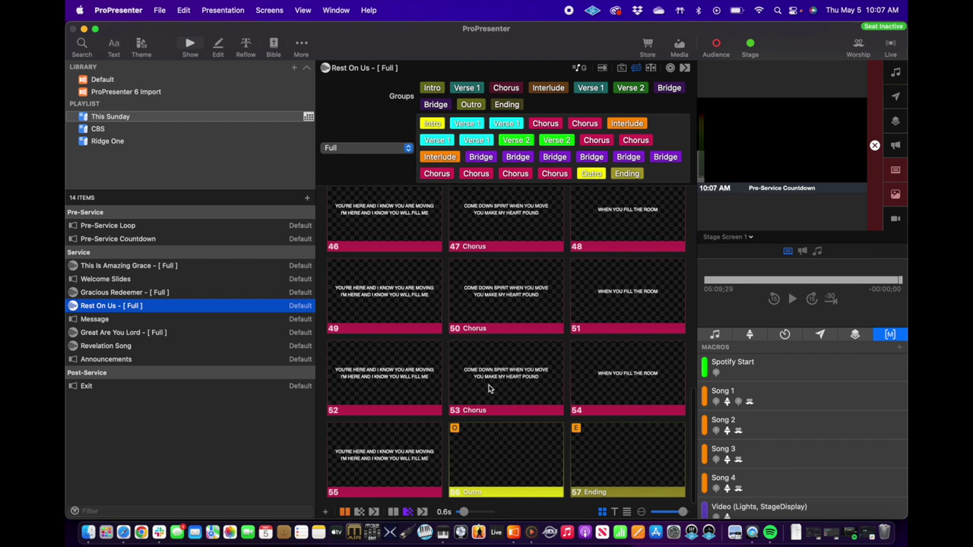
- Back in Playback, open MIDI Cues editing for Rest On Us, inspect the cue note before the ending, and leave editing
key(ctrl+Up)
click(350, 336)
click(600, 63)
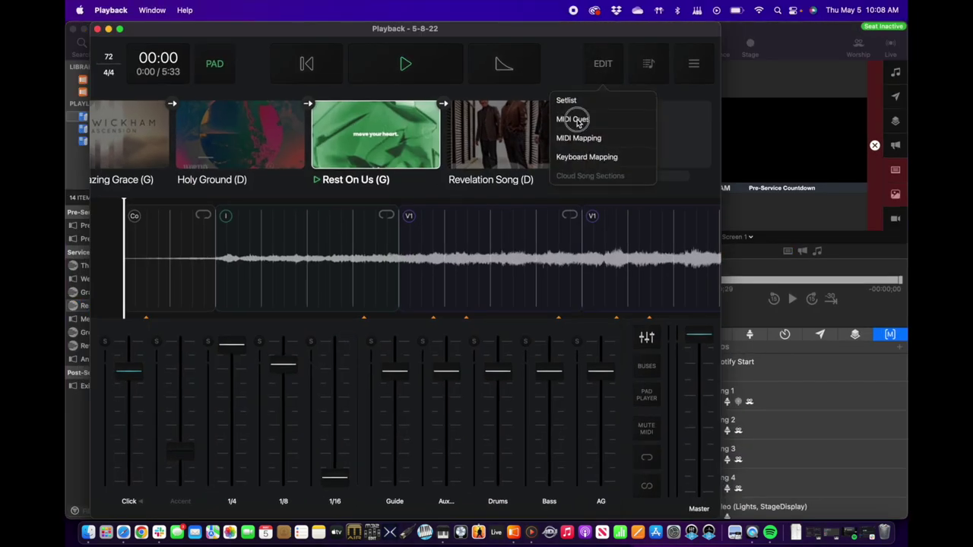
click(574, 119)
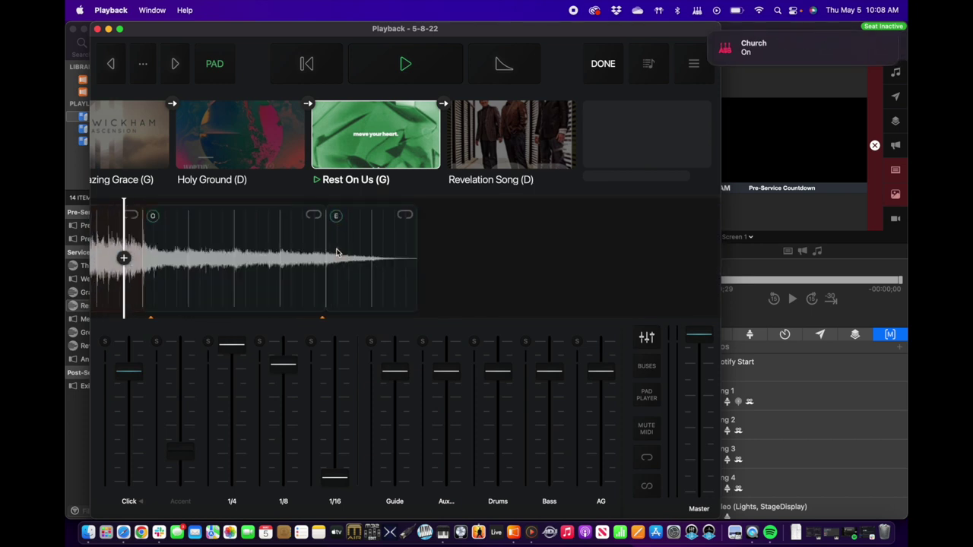
click(327, 318)
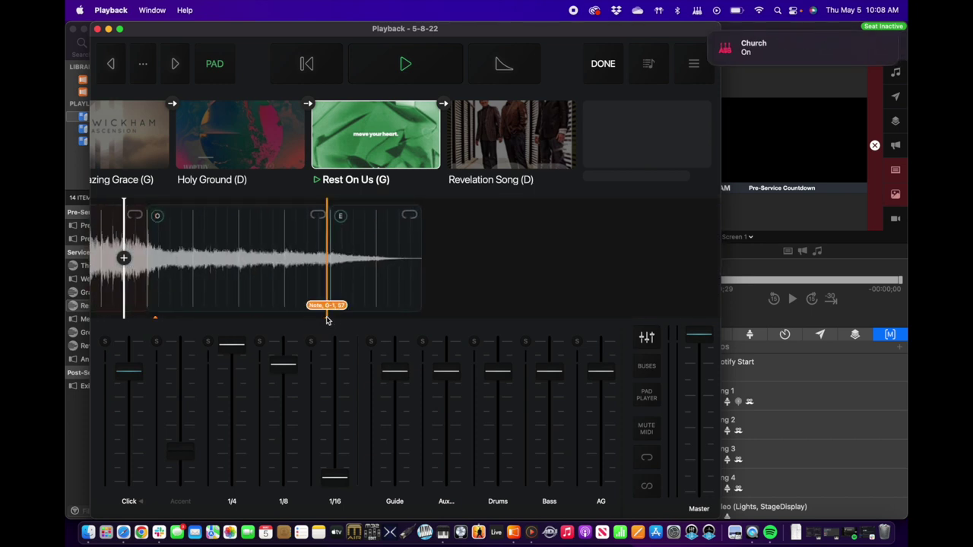
key(Escape)
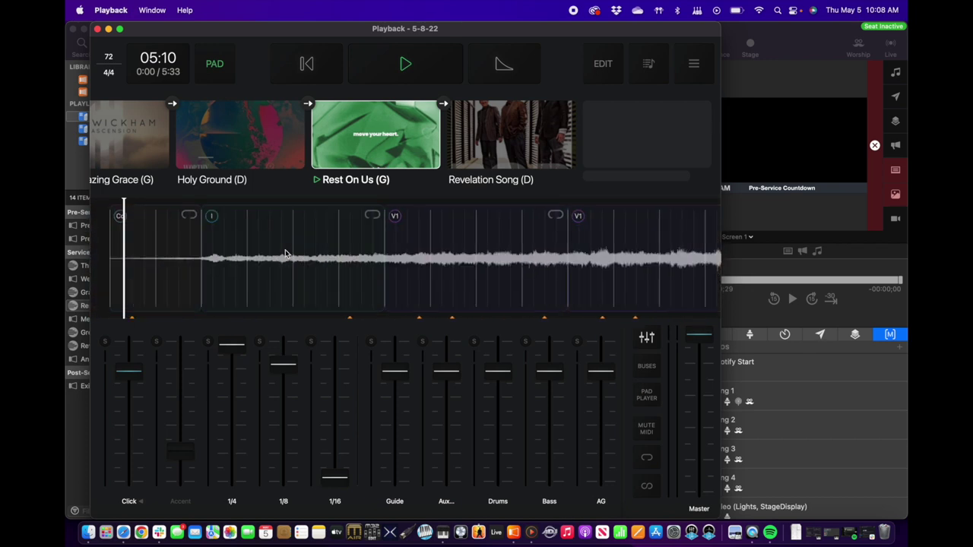
click(606, 66)
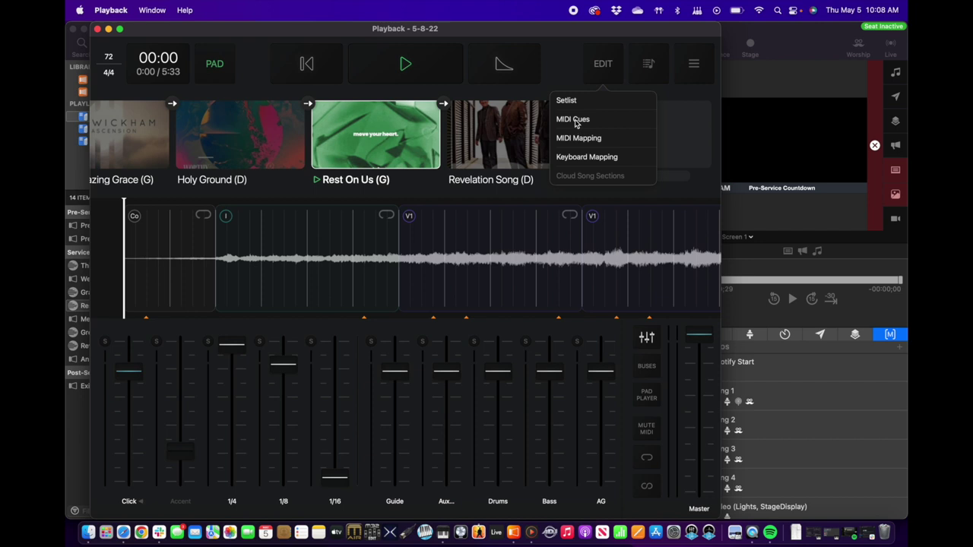
click(606, 76)
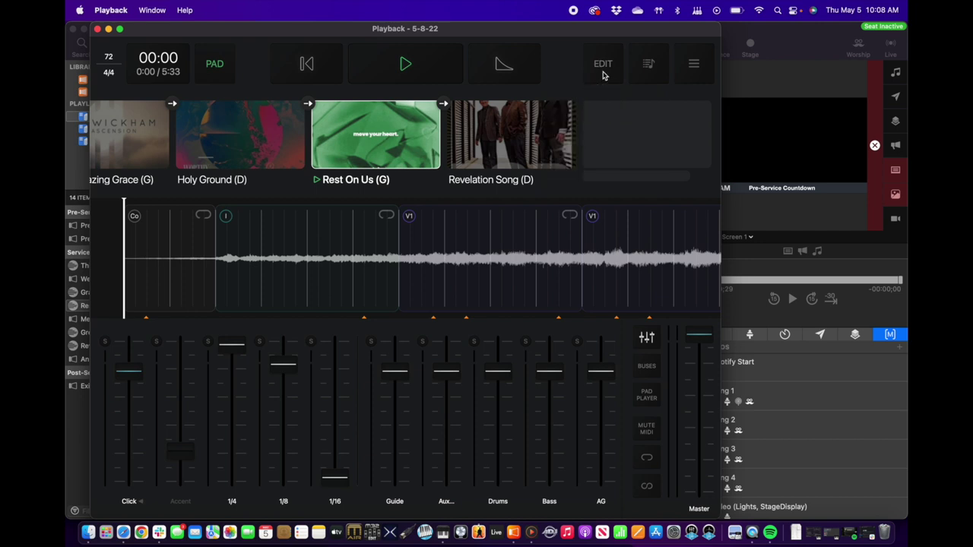
- Turn off Start Pad With Song for Revelation Song and set its ProPresenter Playlist to 1
click(495, 144)
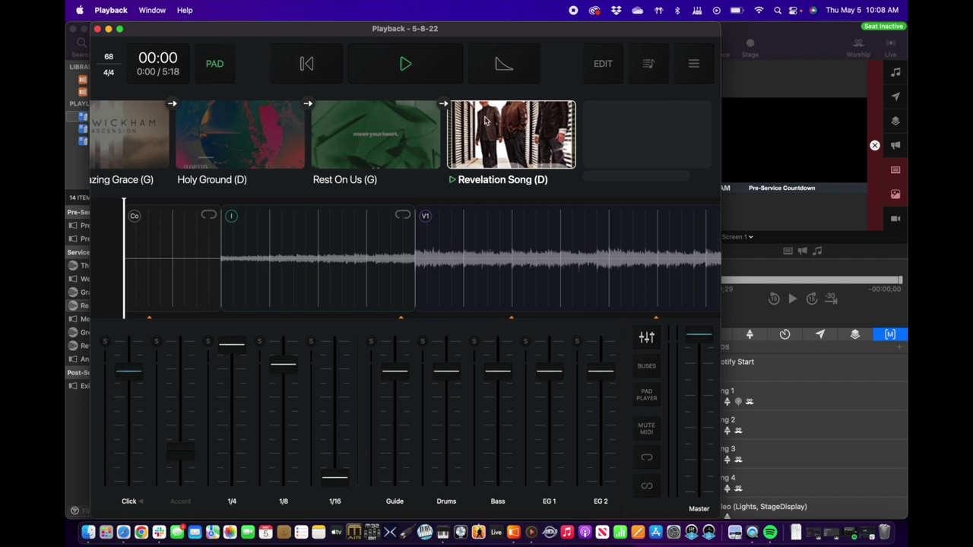
click(604, 66)
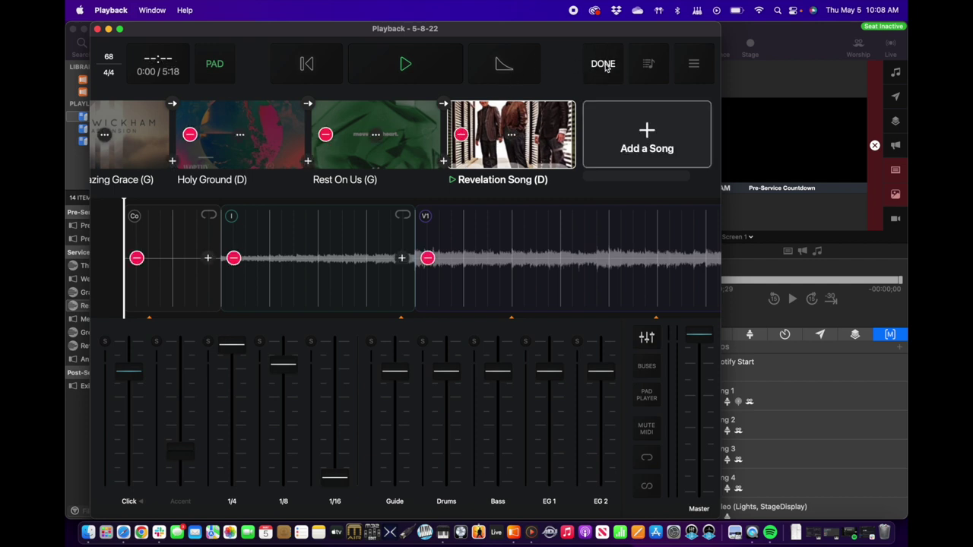
click(509, 137)
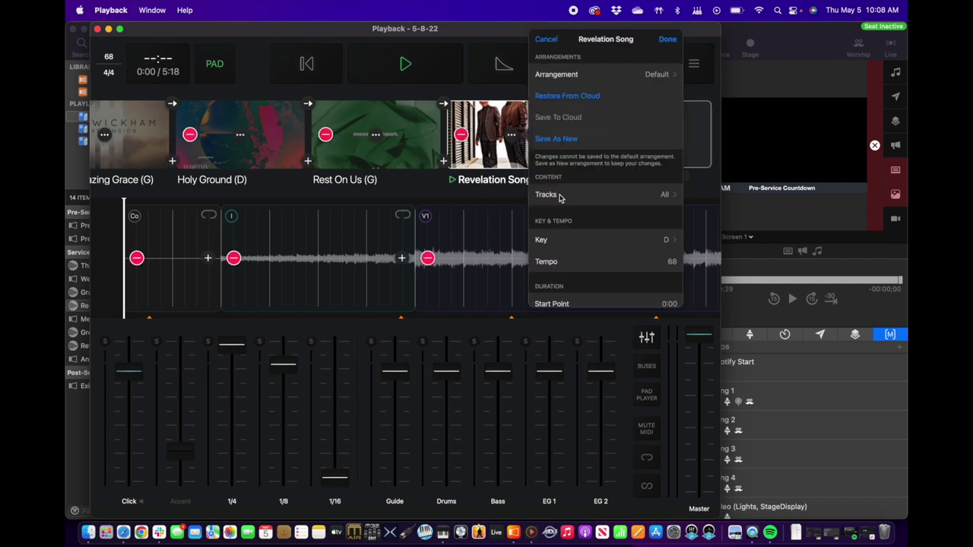
scroll(583, 233, down, 6)
click(669, 180)
scroll(608, 186, down, 3)
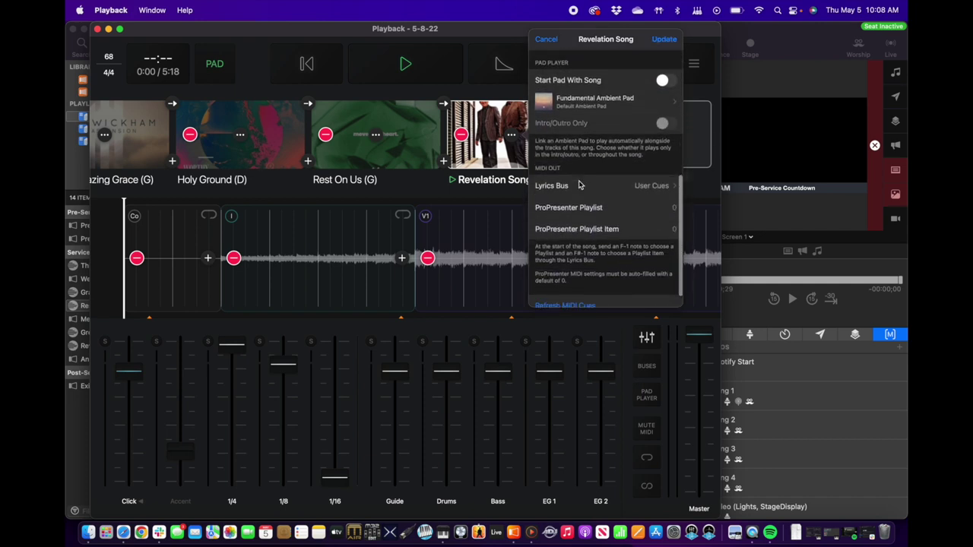
click(648, 210)
click(610, 264)
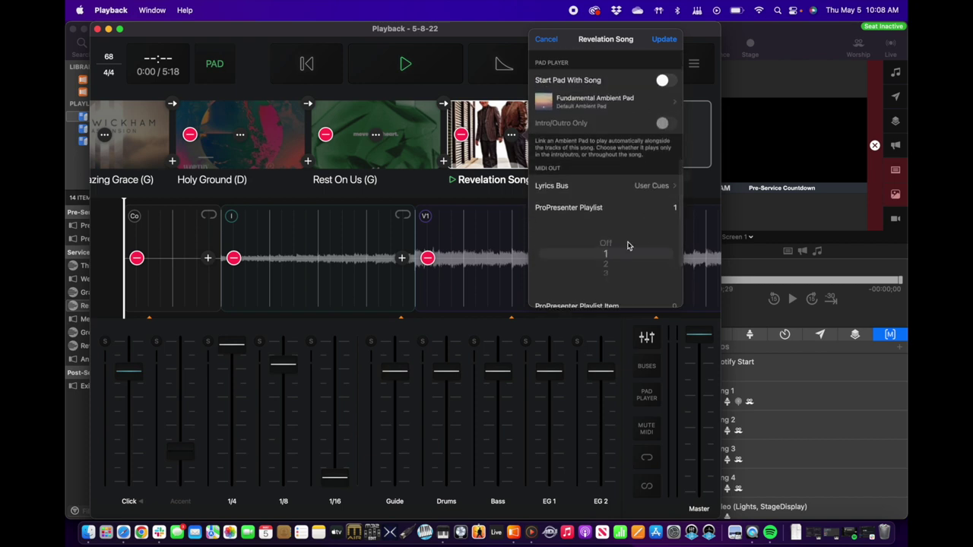
- Switch to ProPresenter and delete Great Are You Lord from the This Sunday playlist, leaving Revelation Song in place
click(645, 209)
click(777, 34)
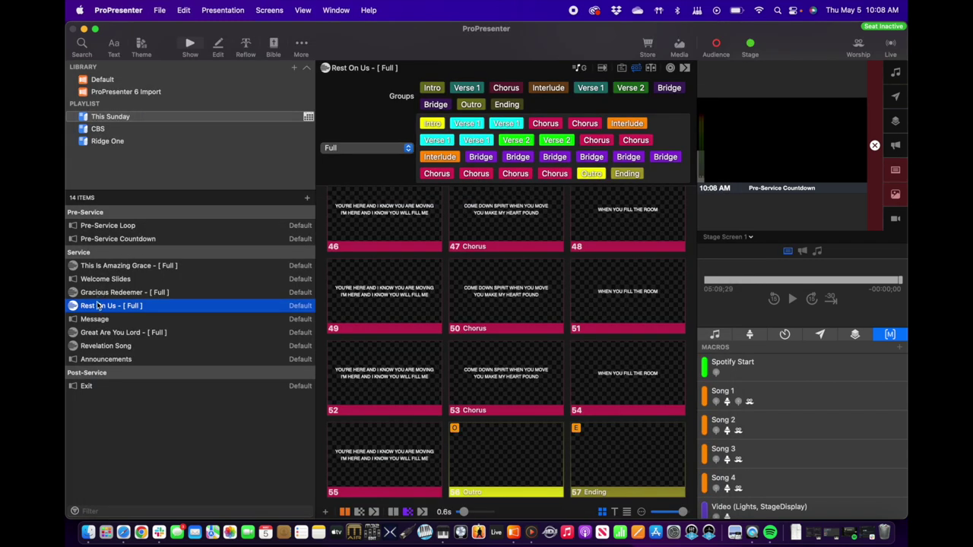
click(99, 346)
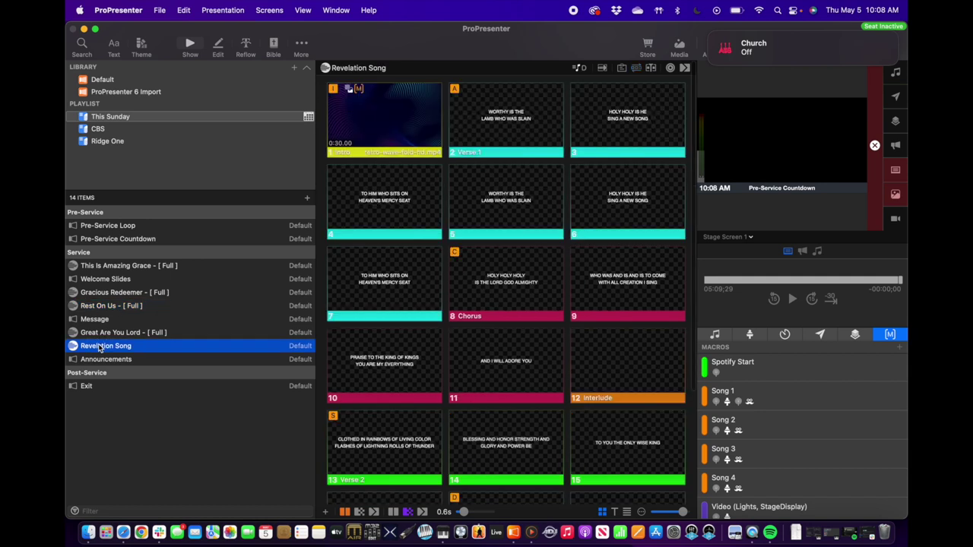
click(98, 336)
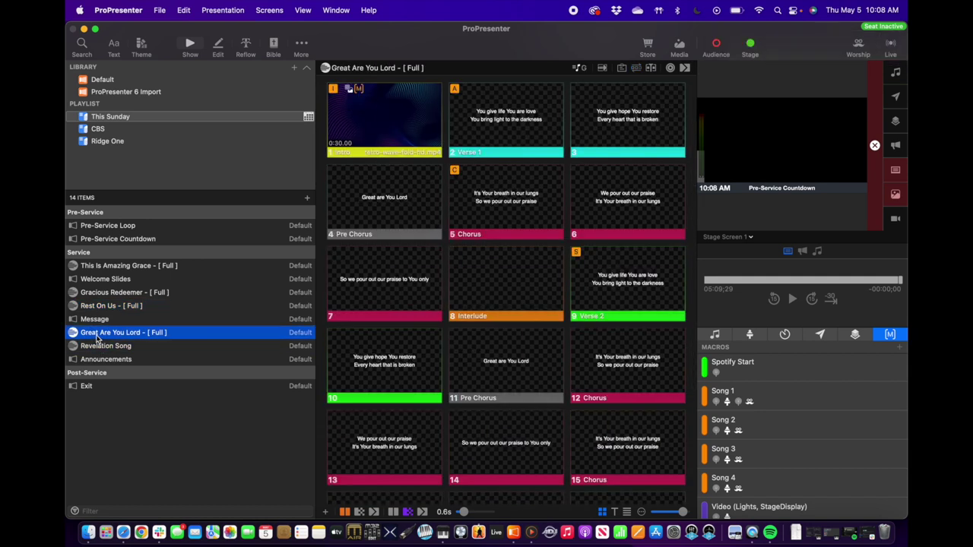
right_click(97, 337)
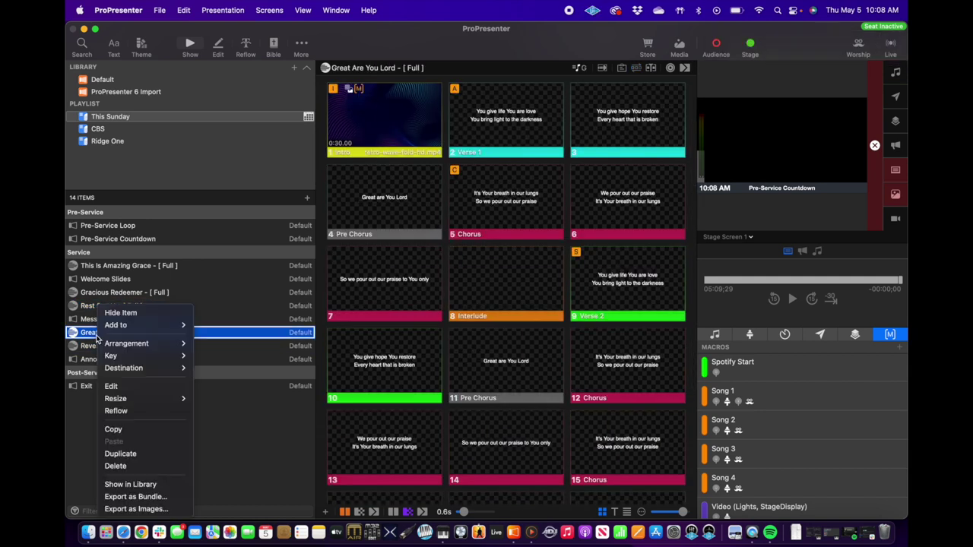
click(115, 466)
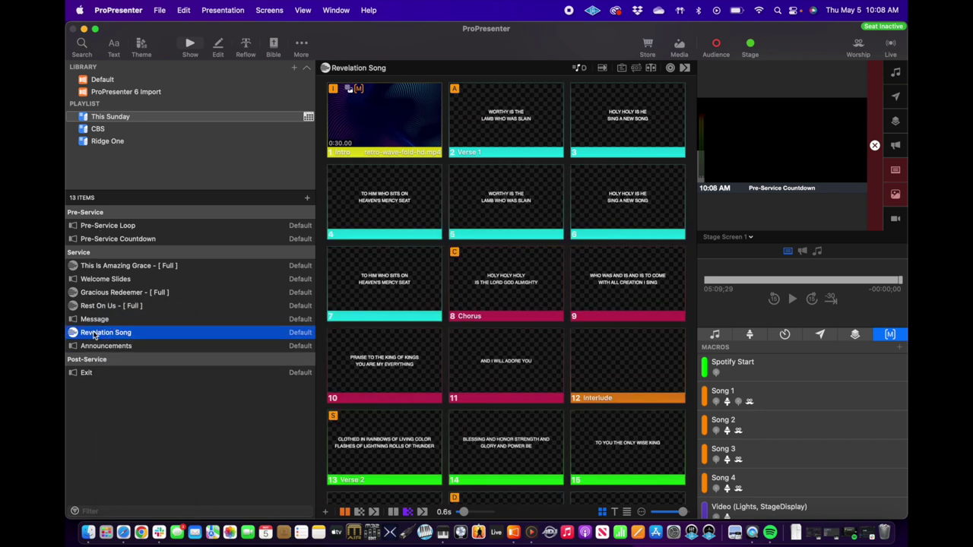
- Back in Playback, set Revelation Song's ProPresenter Playlist Item to 10, update the song and finish setlist editing
right_click(362, 127)
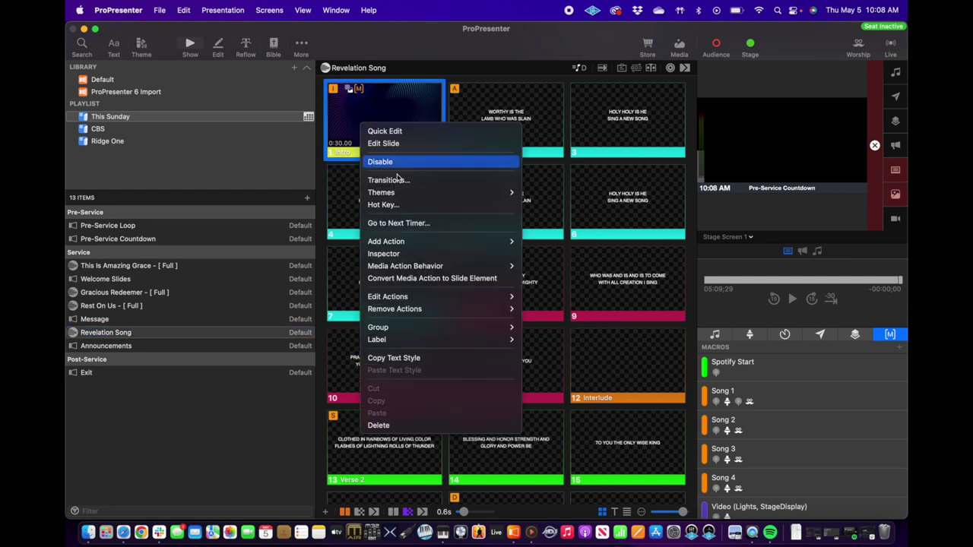
click(379, 120)
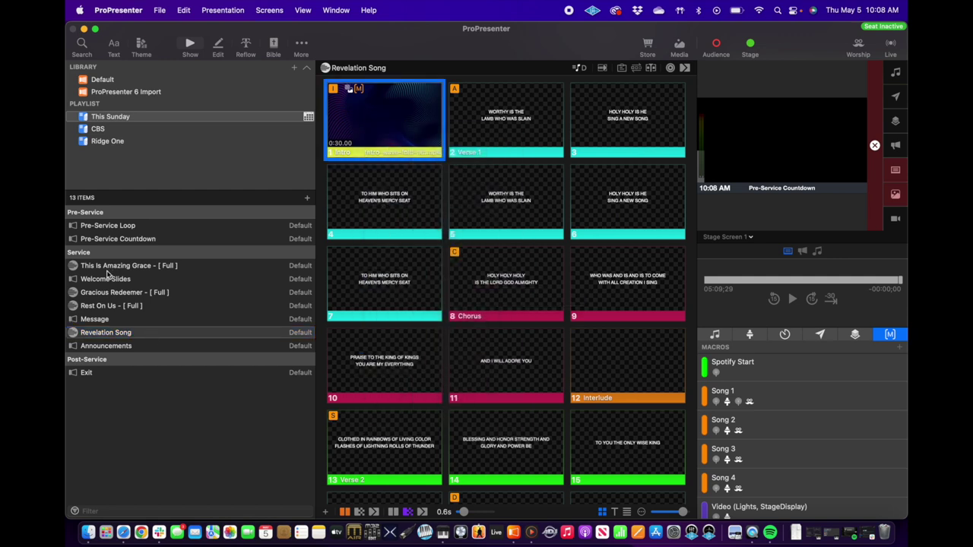
key(ctrl+Up)
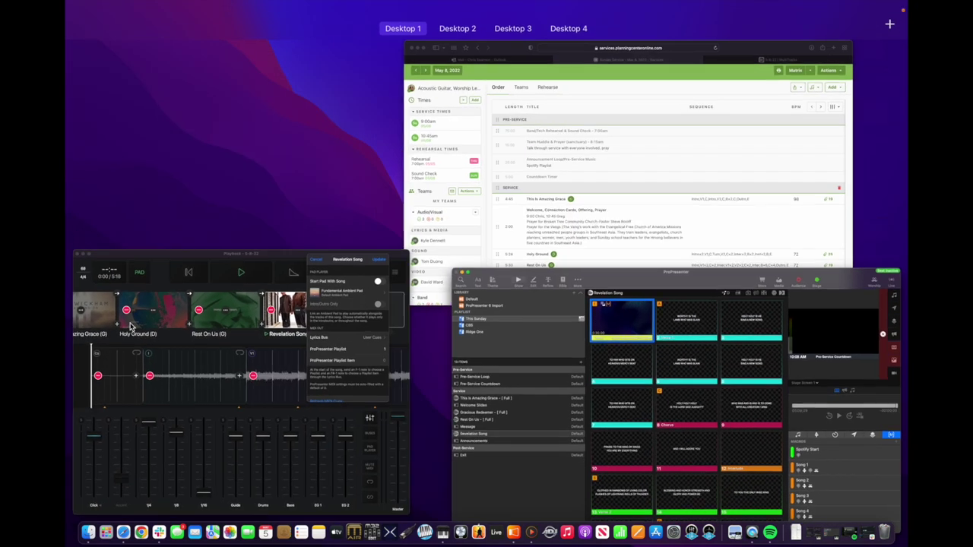
click(318, 338)
click(641, 233)
scroll(588, 282, down, 8)
scroll(588, 283, down, 2)
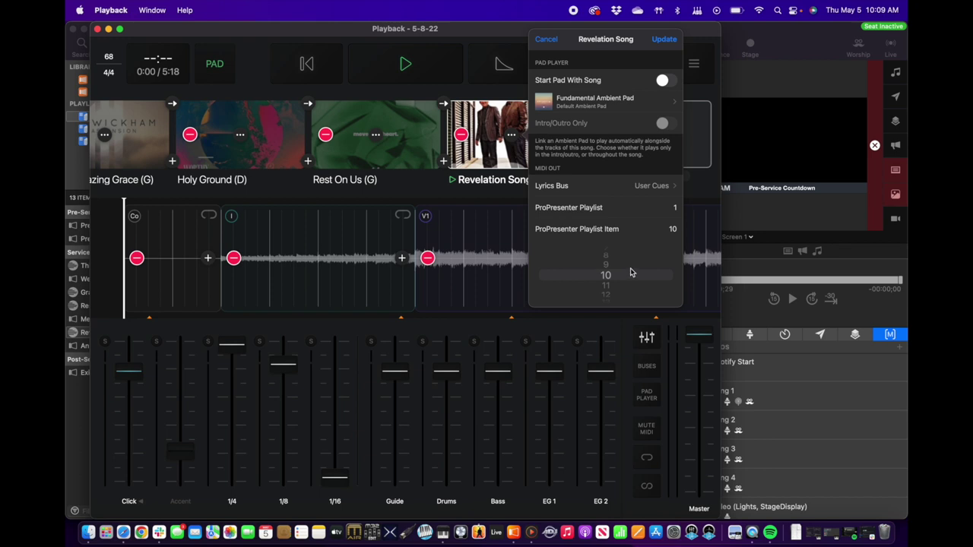
click(650, 229)
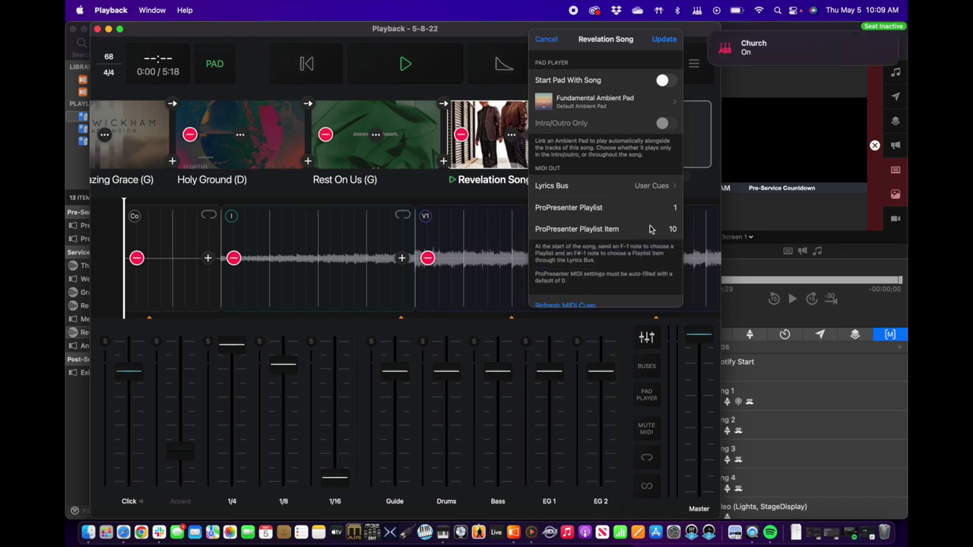
click(661, 40)
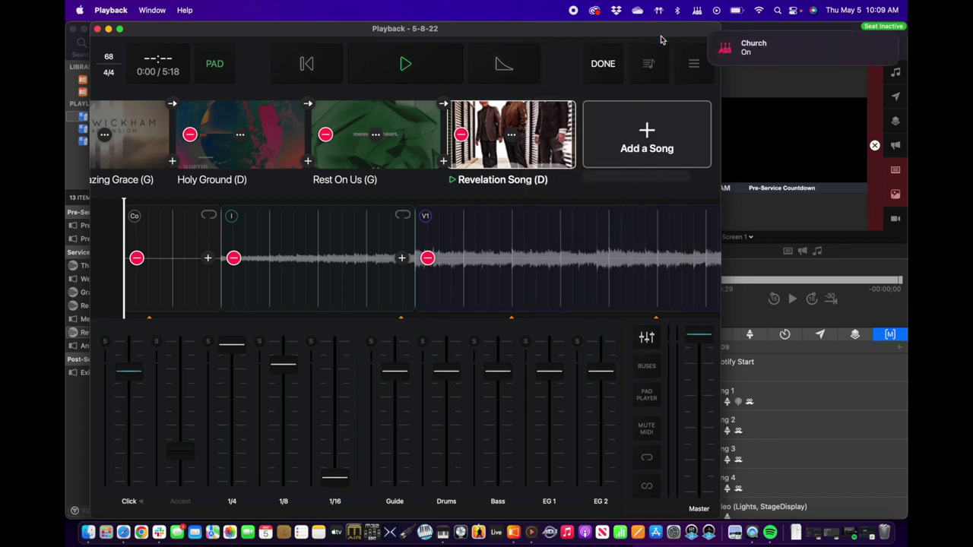
click(601, 67)
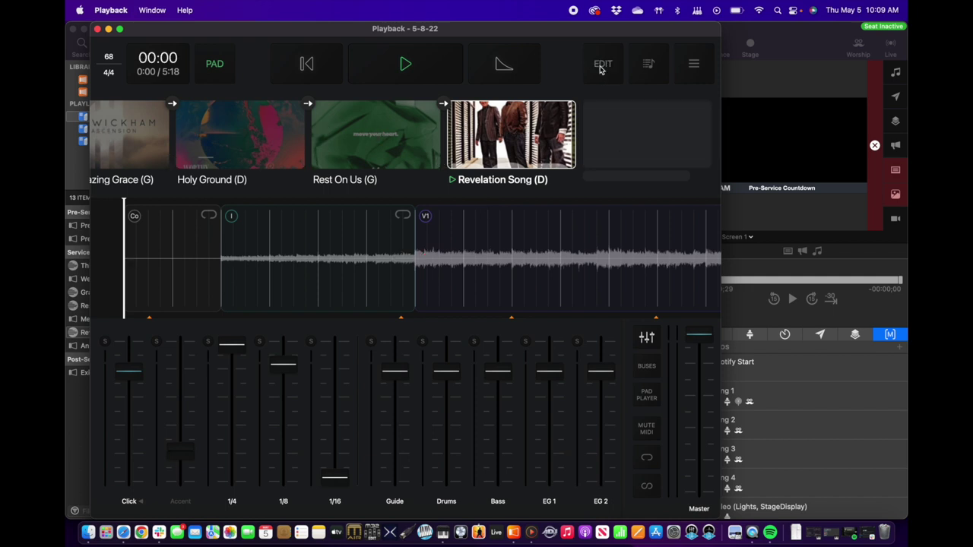
- In ProPresenter, switch Revelation Song to the Full arrangement and review its slides through the Ending
key(ctrl+Up)
click(532, 292)
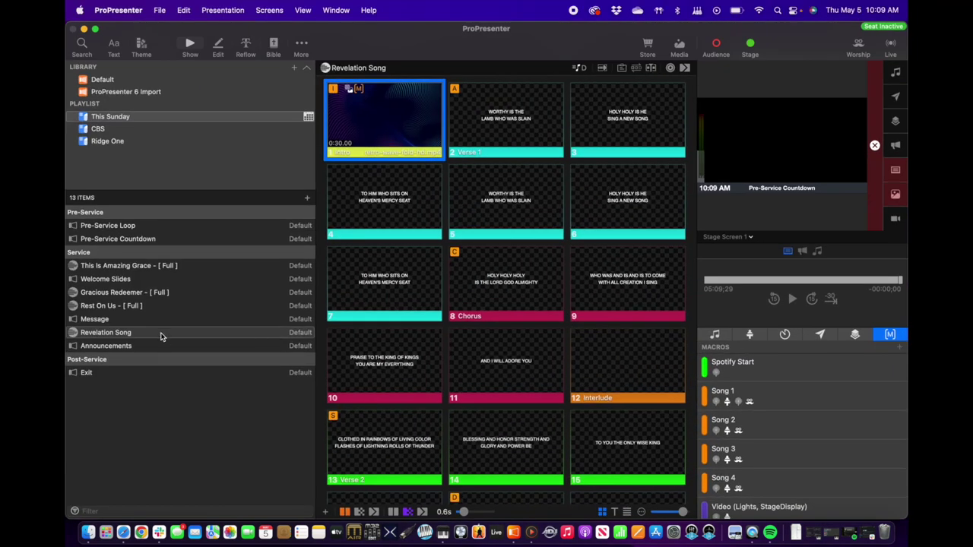
right_click(160, 336)
mouse_move(199, 363)
mouse_move(199, 344)
click(277, 355)
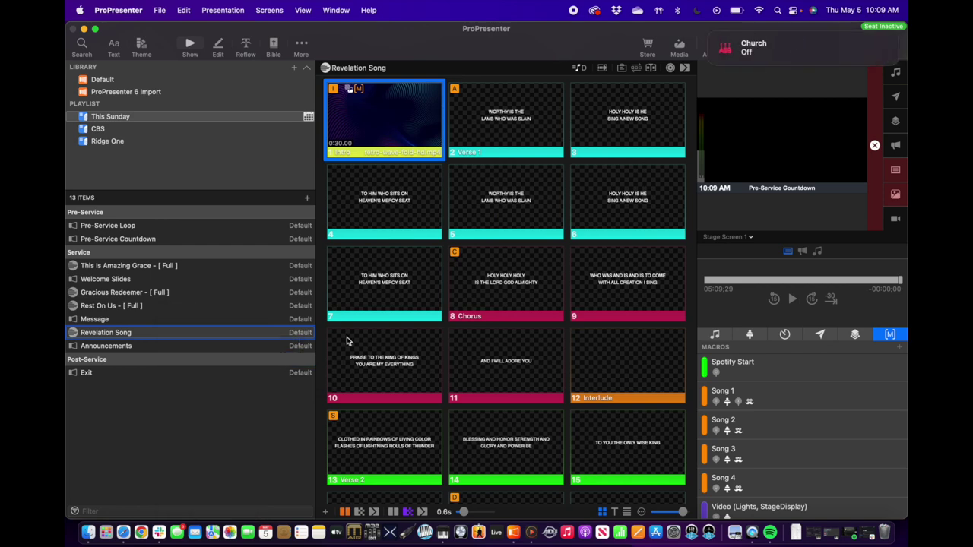
scroll(520, 346, down, 10)
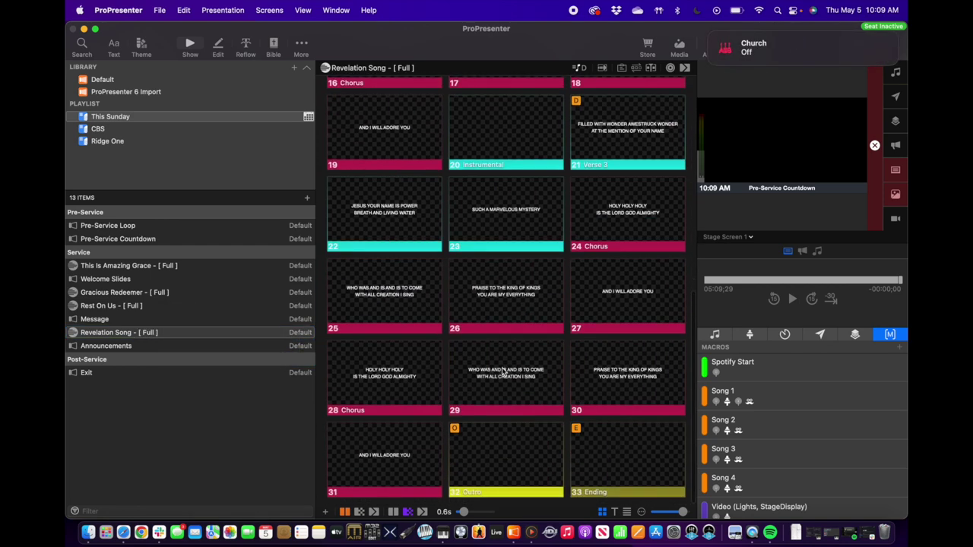
- Return to Playback, open MIDI Cues editing for Revelation Song, inspect the cue note before the ending, and leave editing
key(ctrl+Up)
click(370, 337)
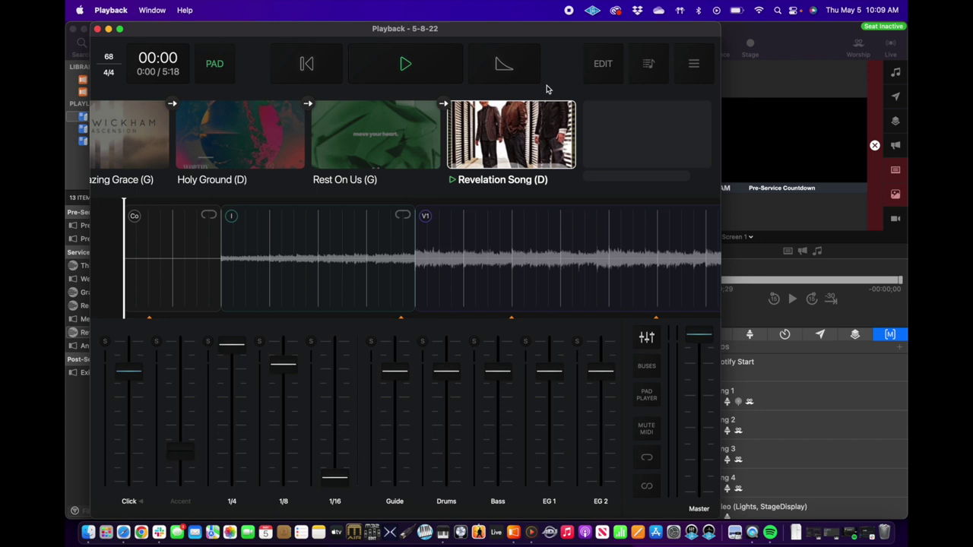
click(601, 73)
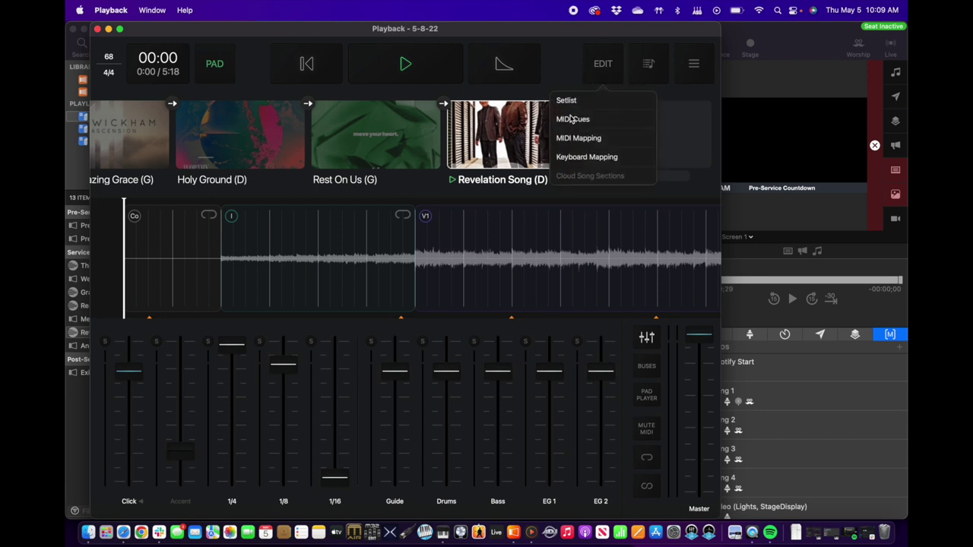
scroll(402, 254, right, 10)
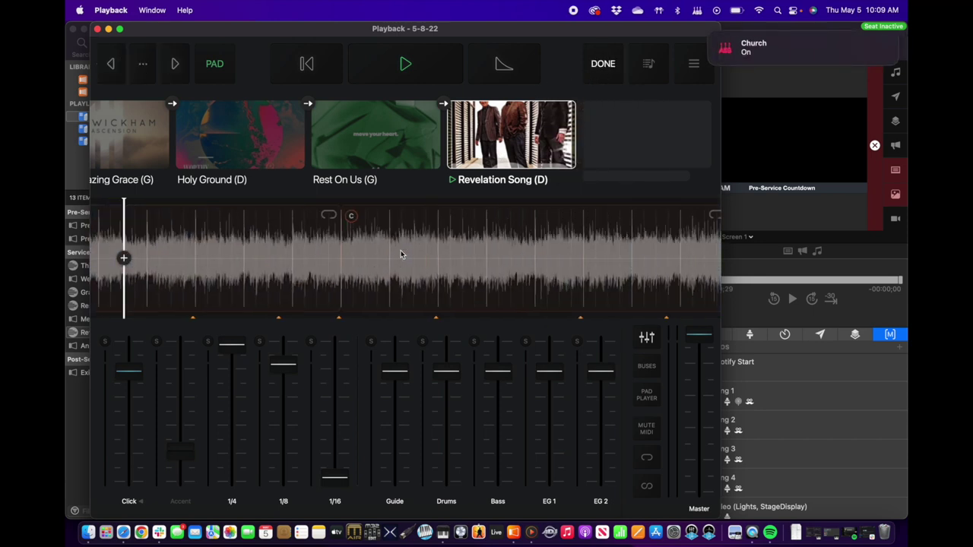
scroll(401, 254, right, 5)
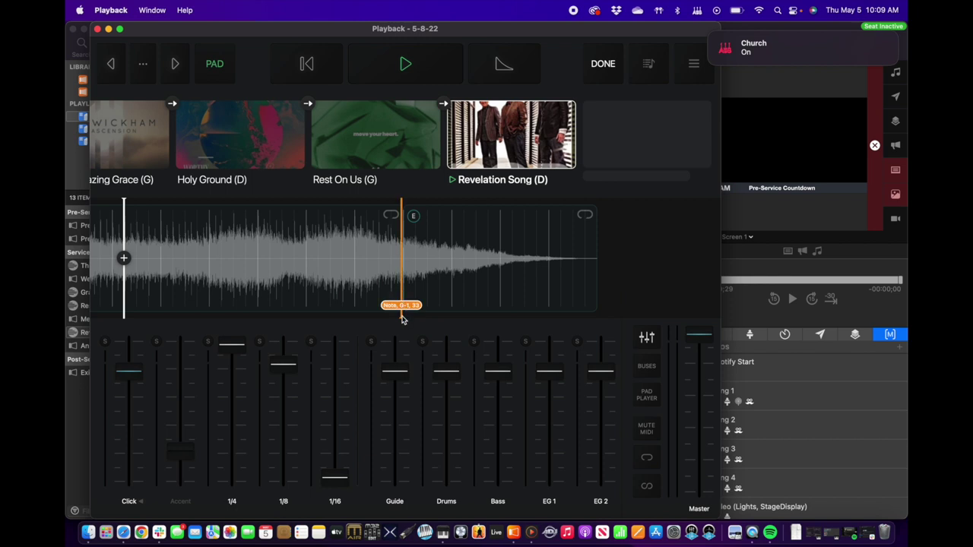
click(603, 64)
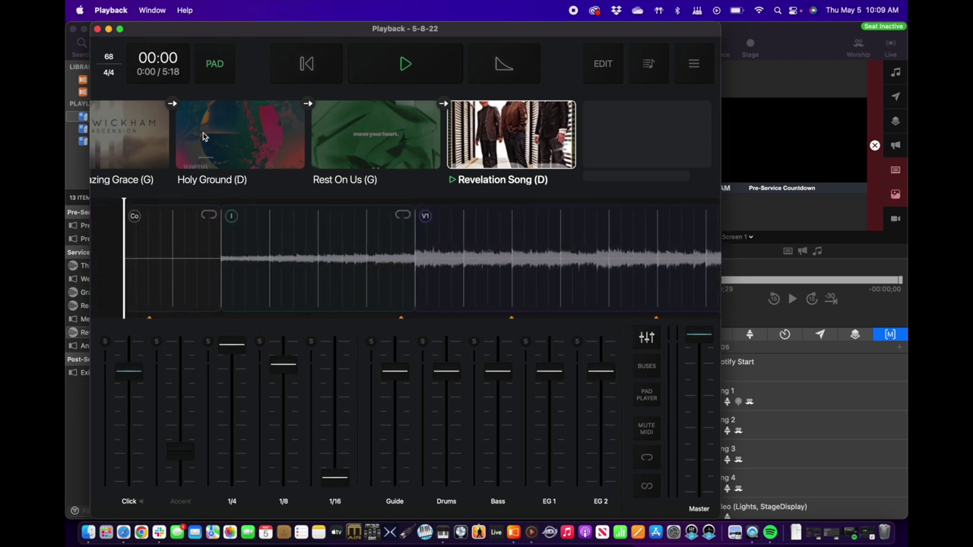
- Open Holy Ground's settings in setlist editing and turn off Start Pad With Song
click(238, 156)
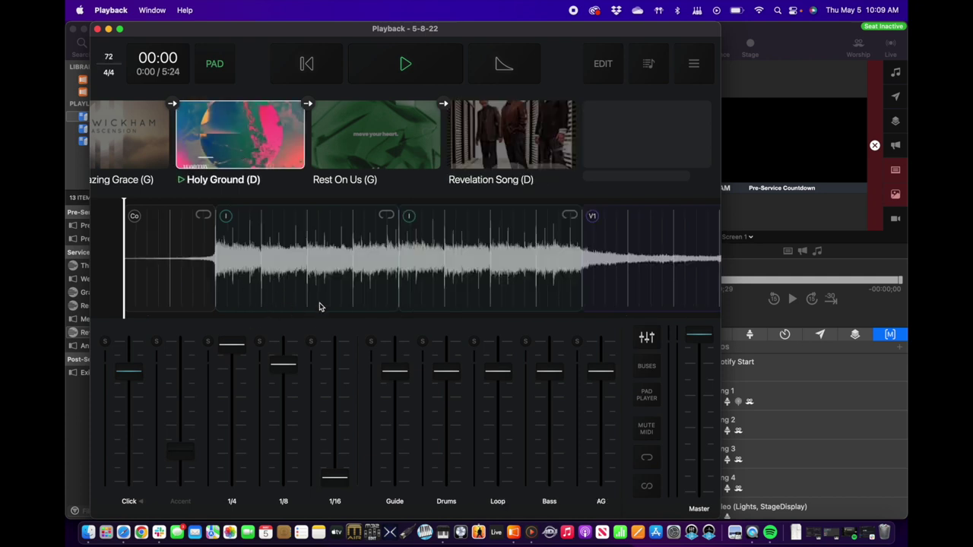
click(605, 62)
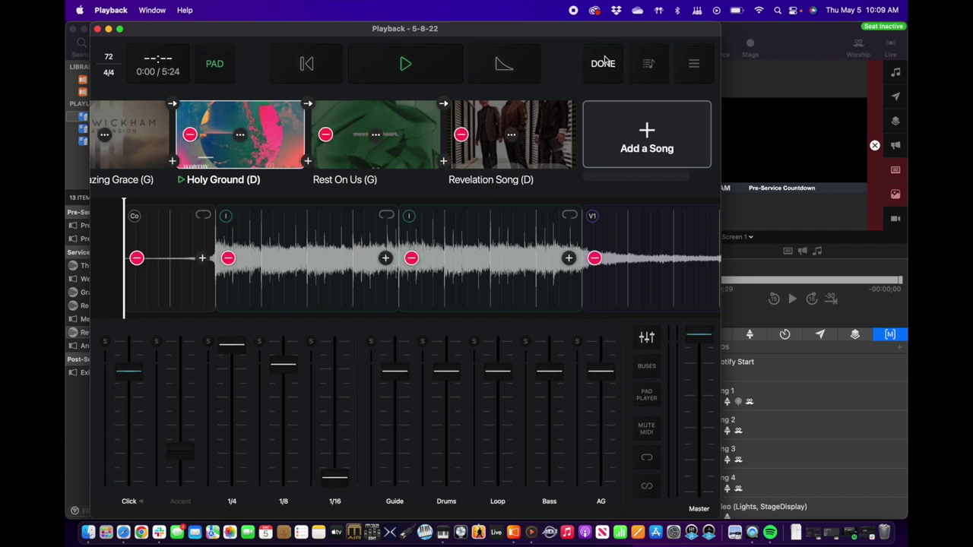
click(241, 136)
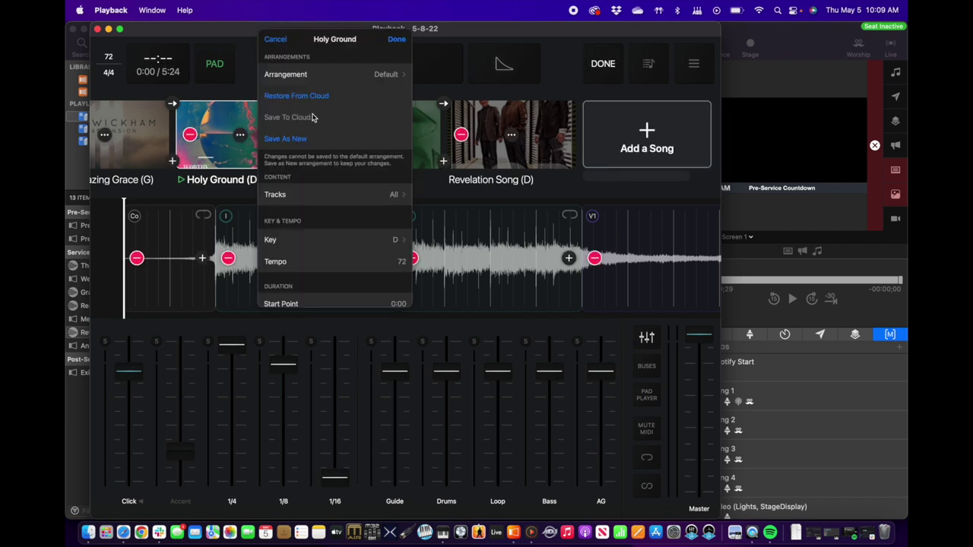
scroll(312, 195, down, 5)
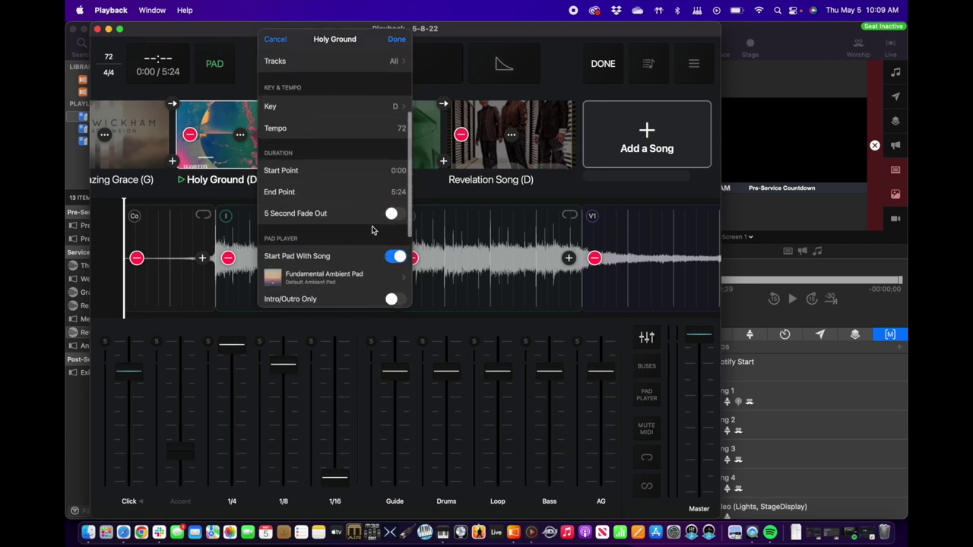
click(401, 259)
scroll(327, 235, down, 4)
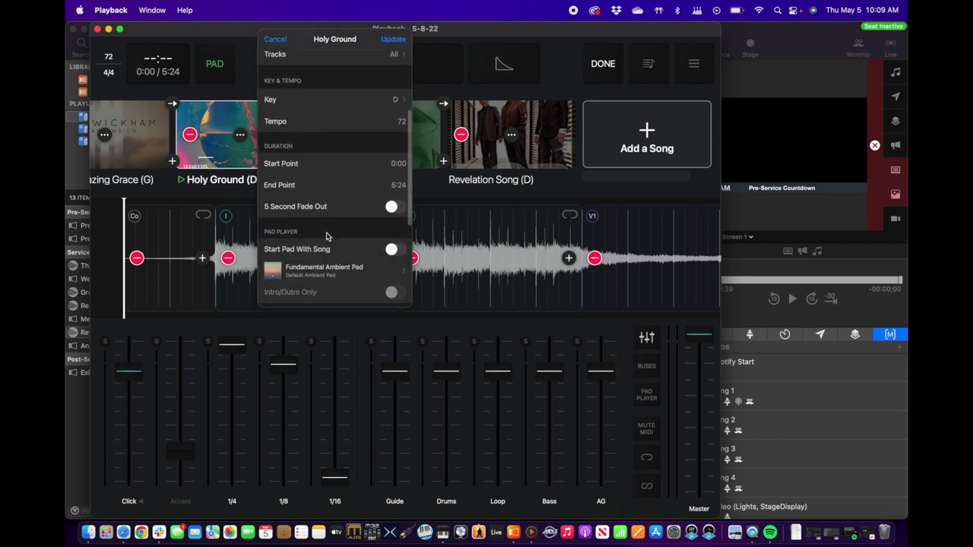
- Set Holy Ground's Lyrics Bus to ProPresenter 2 Line Template, refresh its MIDI cues and update the song
scroll(327, 236, down, 4)
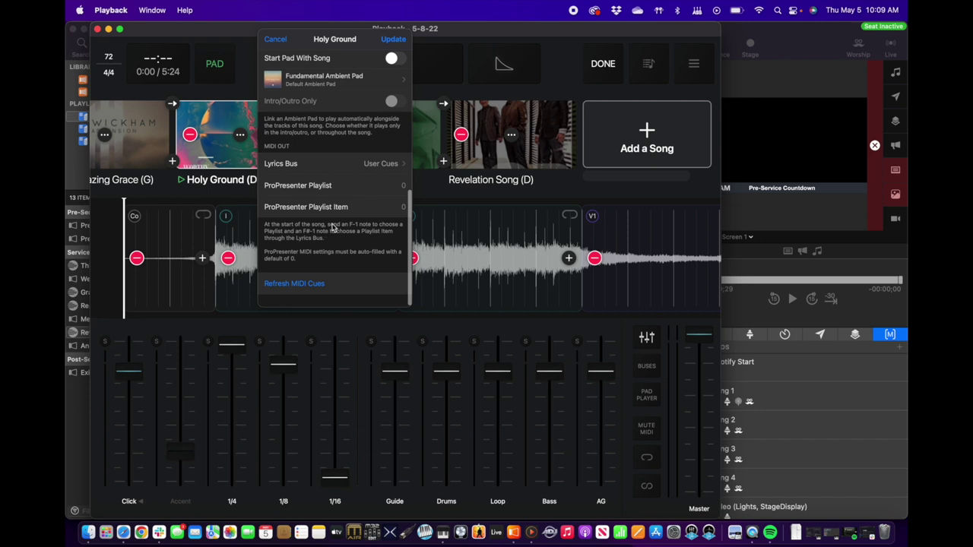
click(372, 166)
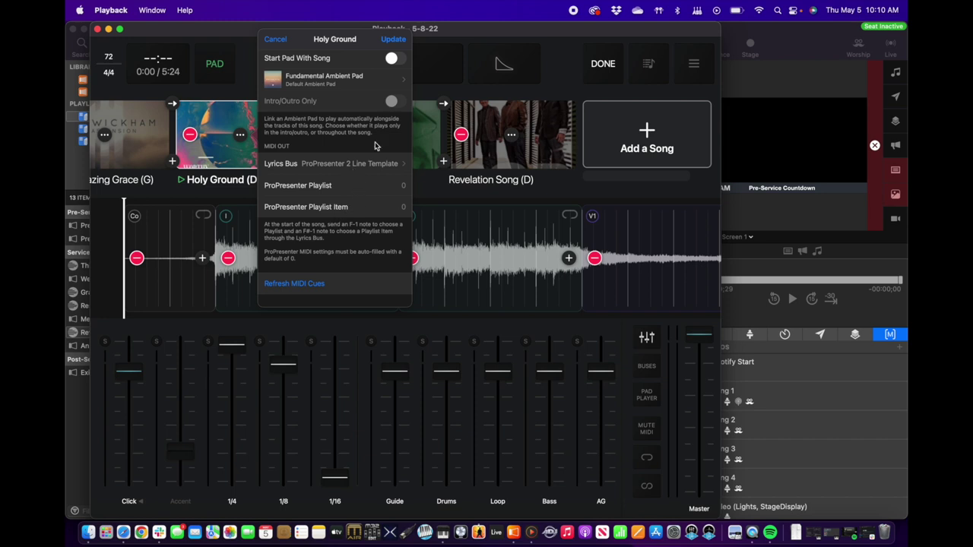
click(291, 283)
click(392, 40)
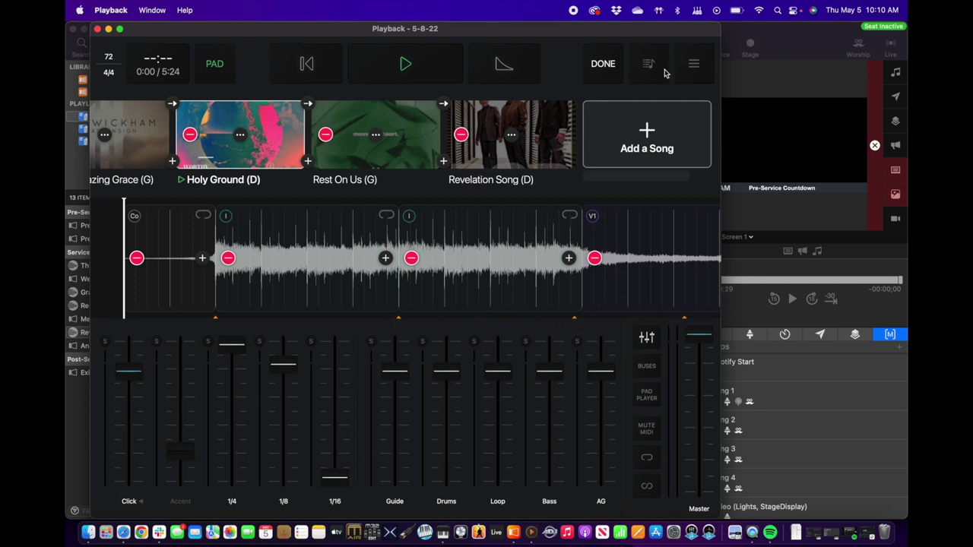
- Switch to ProPresenter and search the MultiTracks source for "holy ground"
click(793, 37)
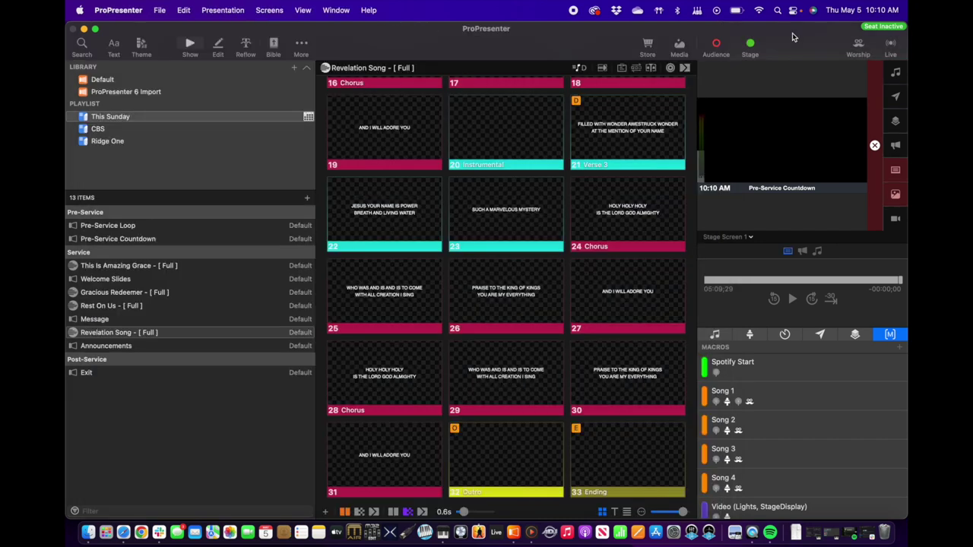
click(82, 45)
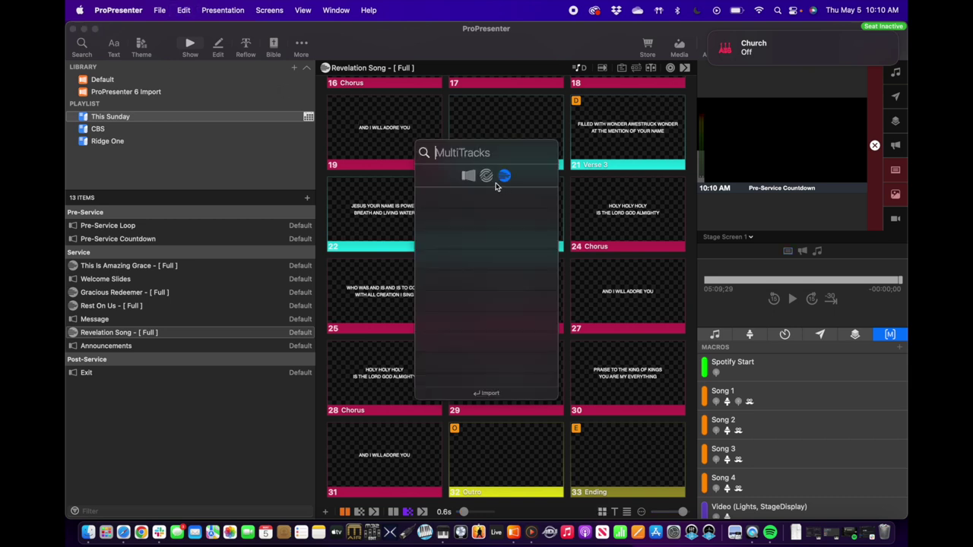
click(468, 176)
click(486, 175)
click(467, 178)
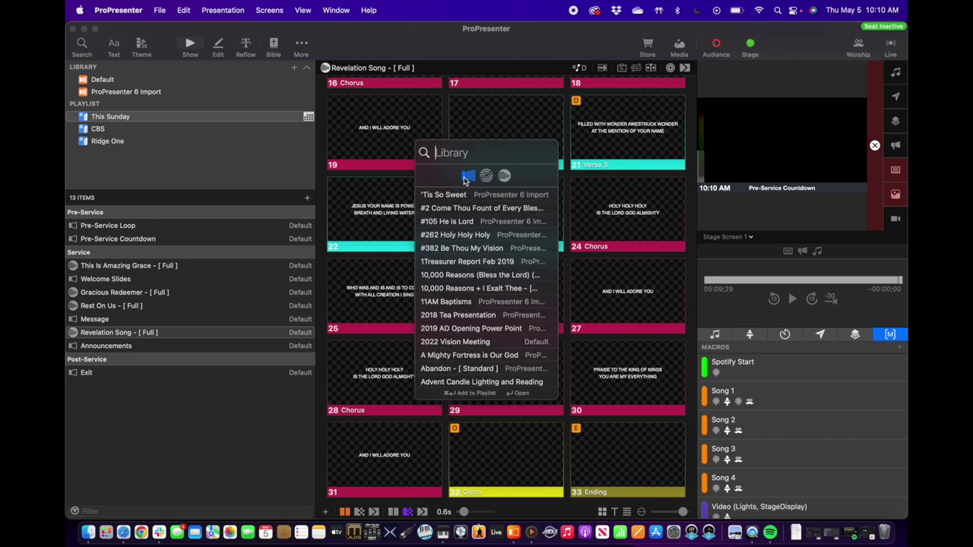
click(486, 176)
click(504, 175)
click(495, 155)
text(holy ground)
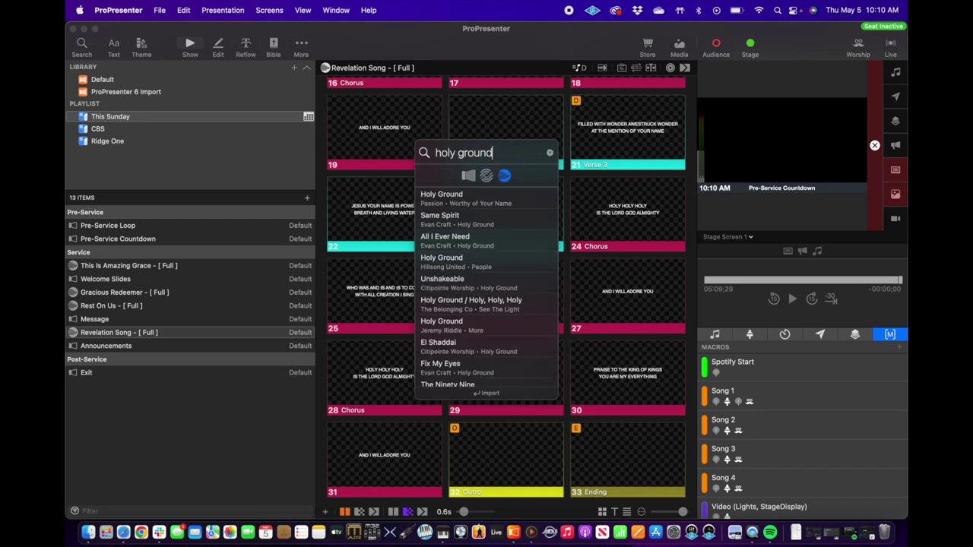
- Open the import settings for Passion's Holy Ground, set the key to D Major, and check the Ridgeline Standard theme options
click(462, 199)
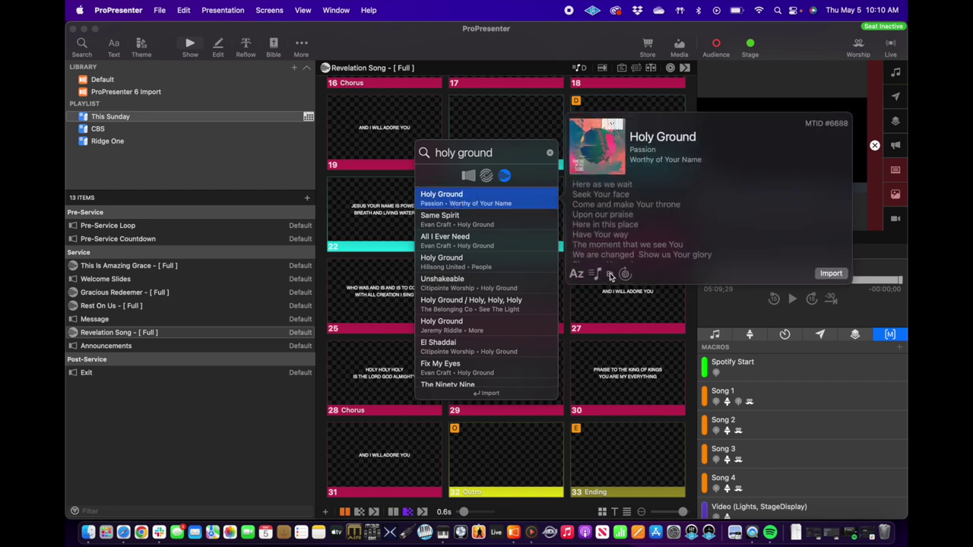
click(831, 275)
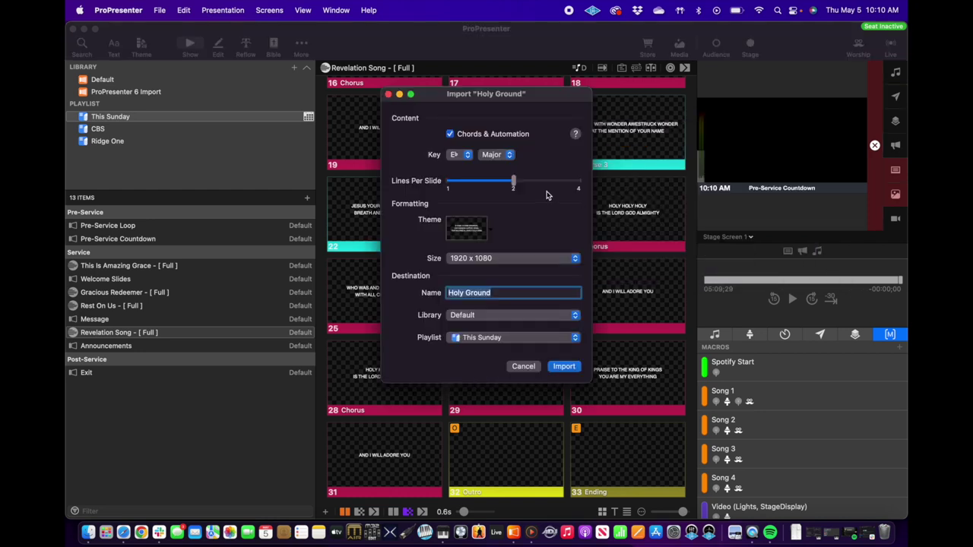
click(467, 155)
click(460, 135)
mouse_move(513, 181)
mouse_down()
mouse_move(448, 182)
mouse_move(575, 183)
mouse_move(514, 183)
mouse_up()
click(477, 226)
mouse_move(505, 249)
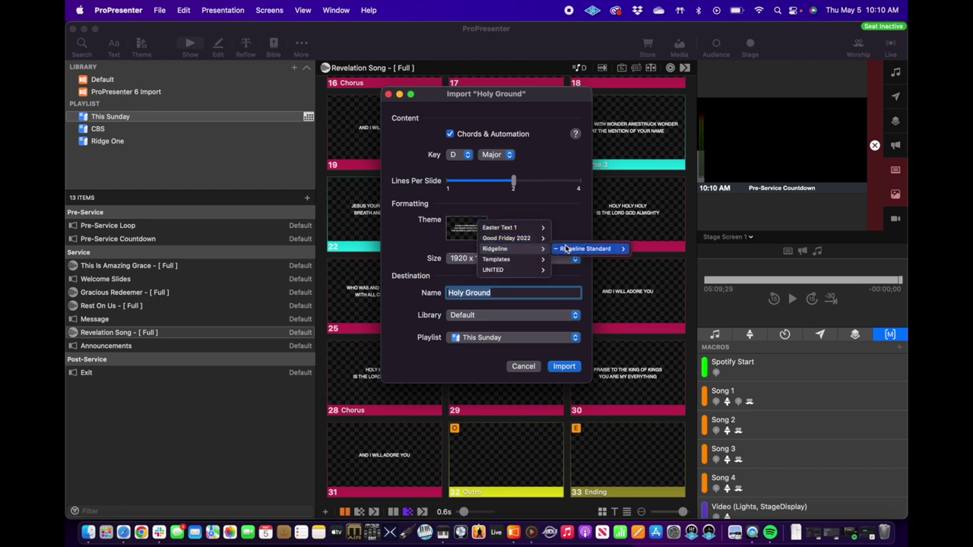
mouse_move(589, 249)
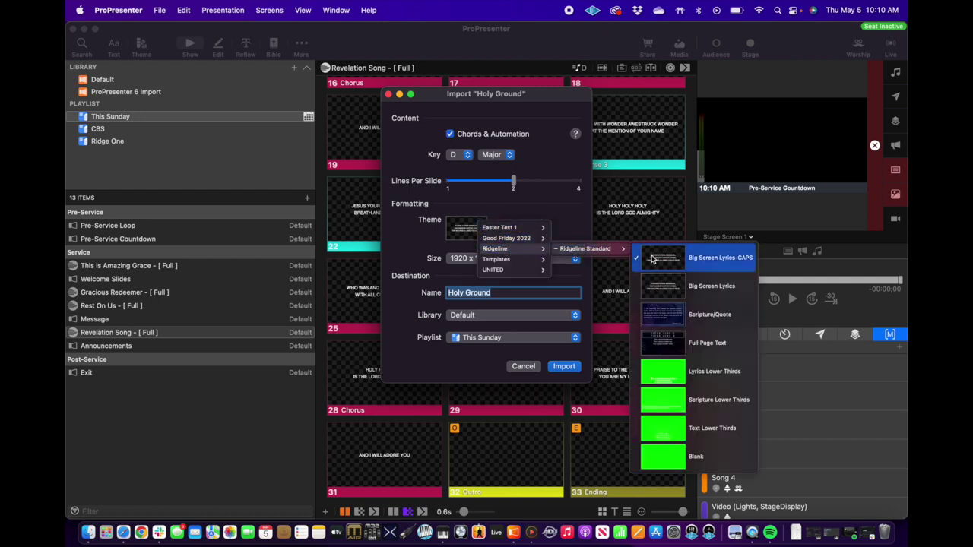
click(414, 238)
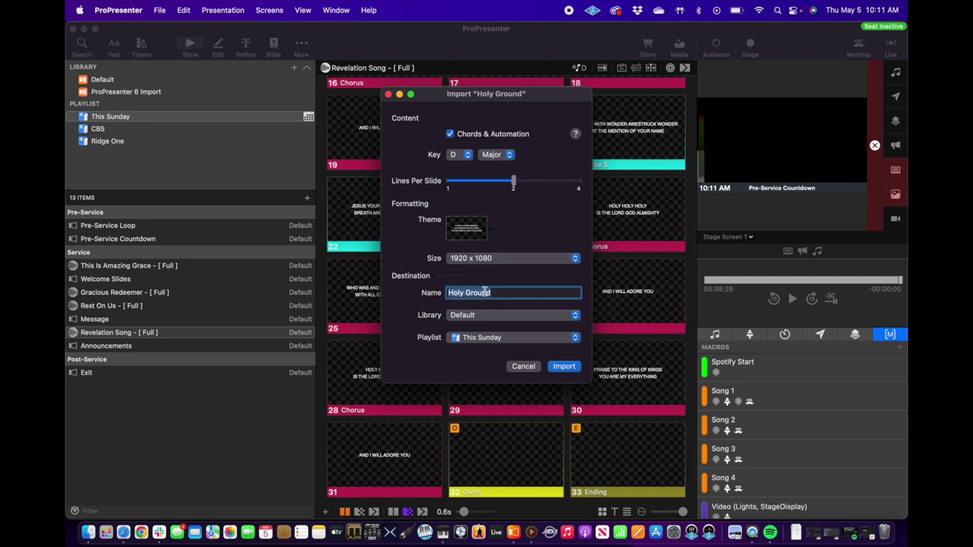
- Import Holy Ground into the This Sunday playlist, move it between Gracious Redeemer and Rest On Us, and view Gracious Redeemer's slides
click(559, 370)
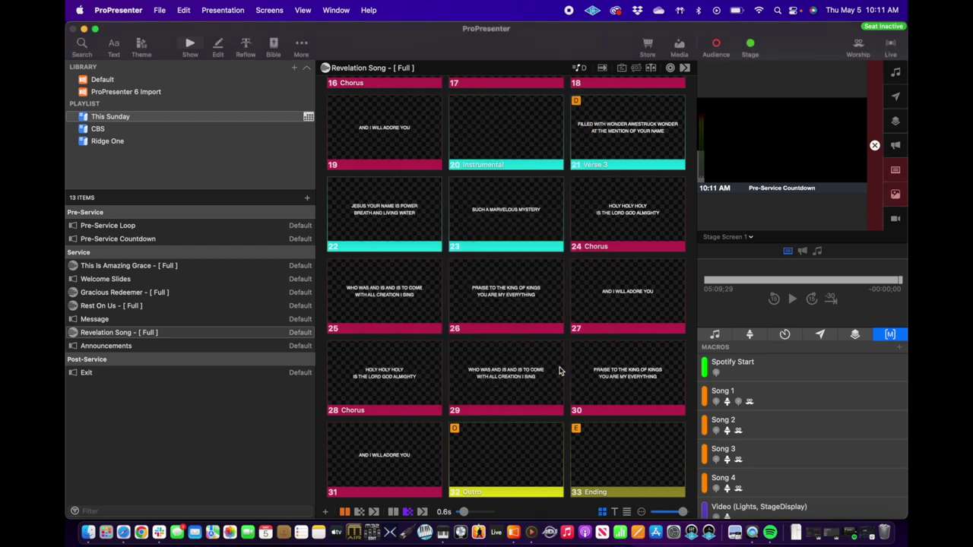
drag(138, 389, 125, 306)
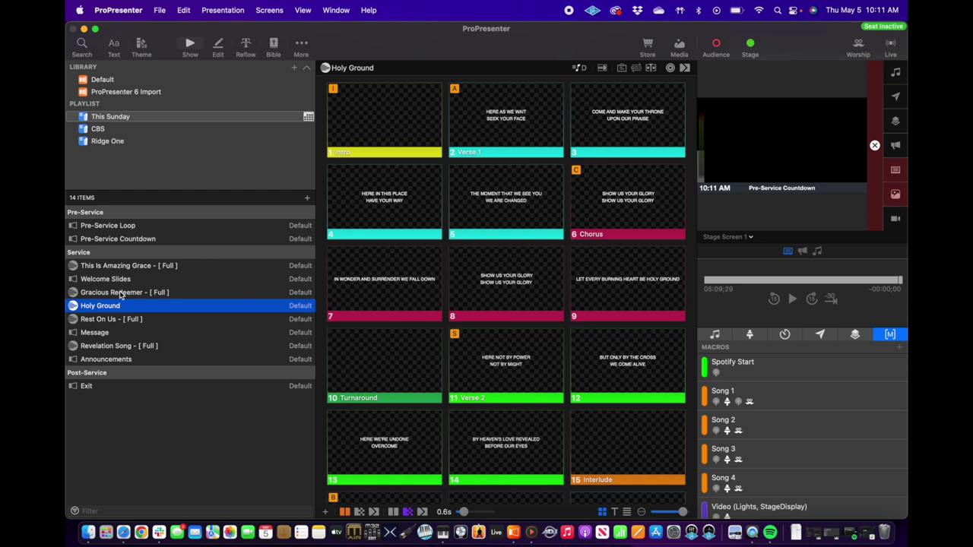
click(121, 294)
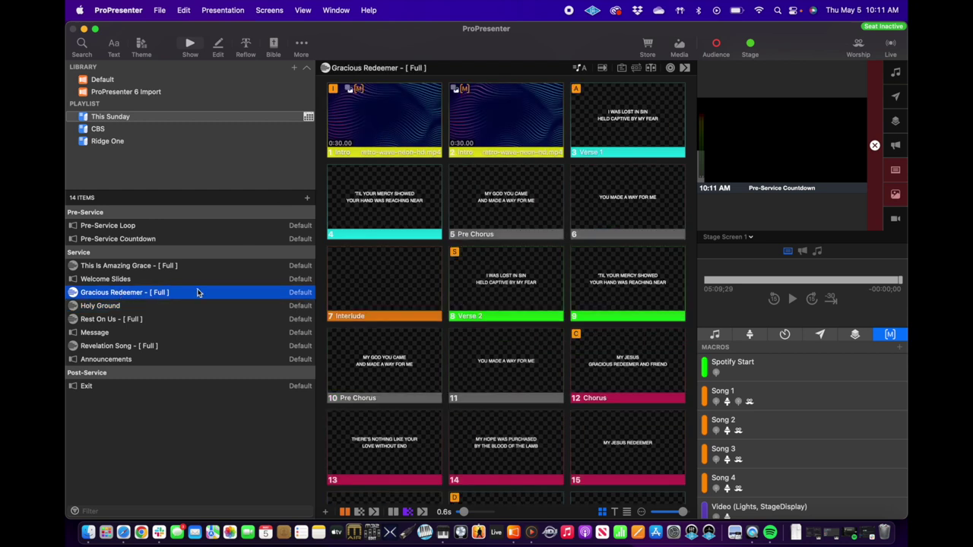
- Add the retro-wave-doppler-lo-fi-hd background from the Revealed media playlist to Holy Ground's Intro slide and hide the media bin
key(super+shift+m)
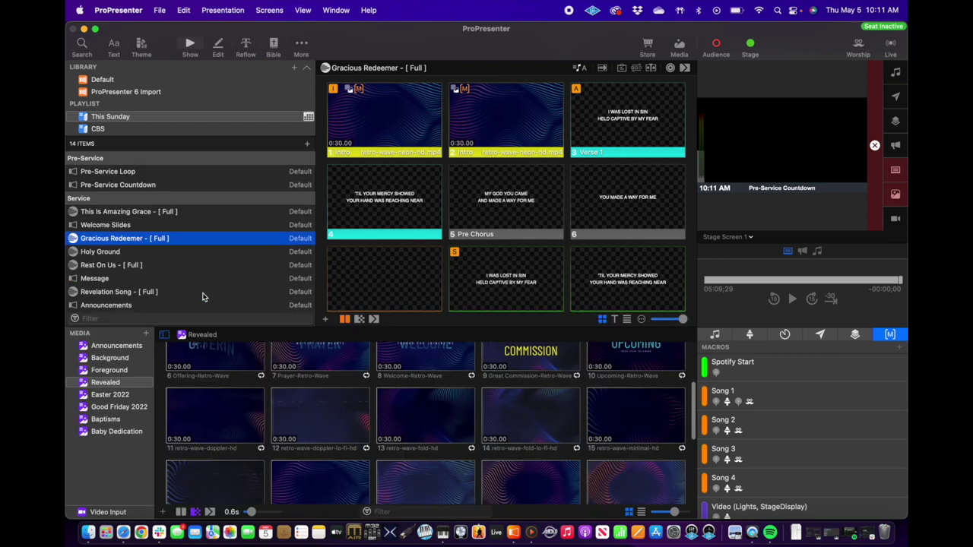
click(120, 253)
right_click(278, 428)
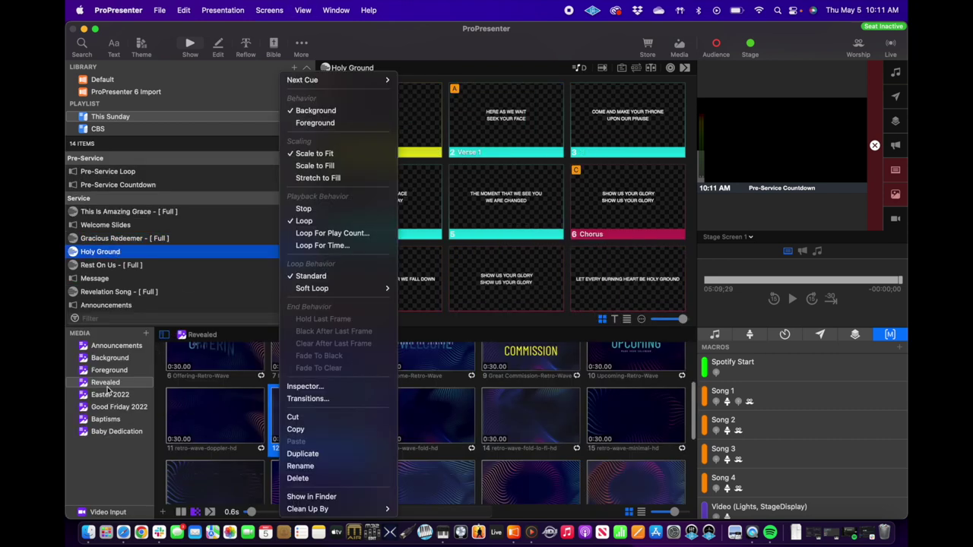
click(321, 428)
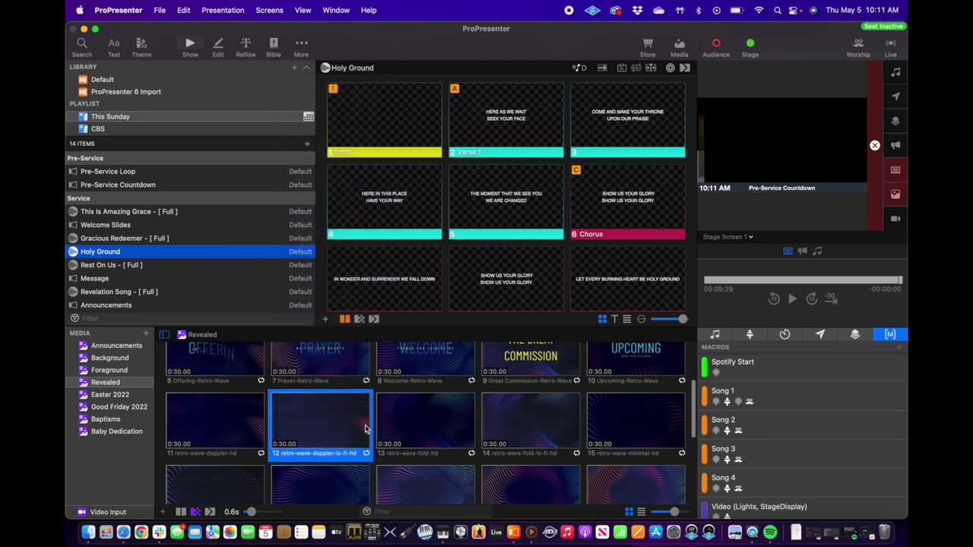
scroll(365, 429, up, 5)
scroll(365, 430, down, 5)
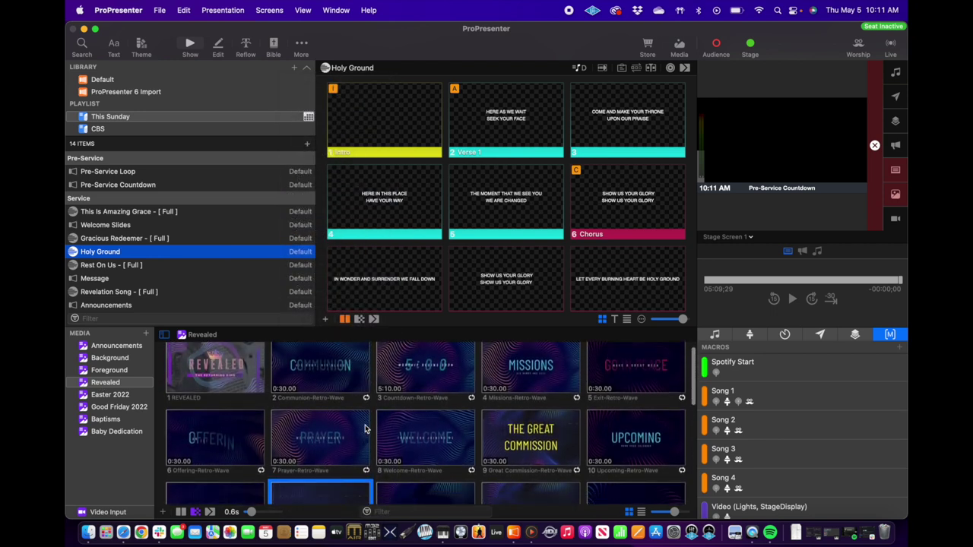
scroll(365, 429, down, 1)
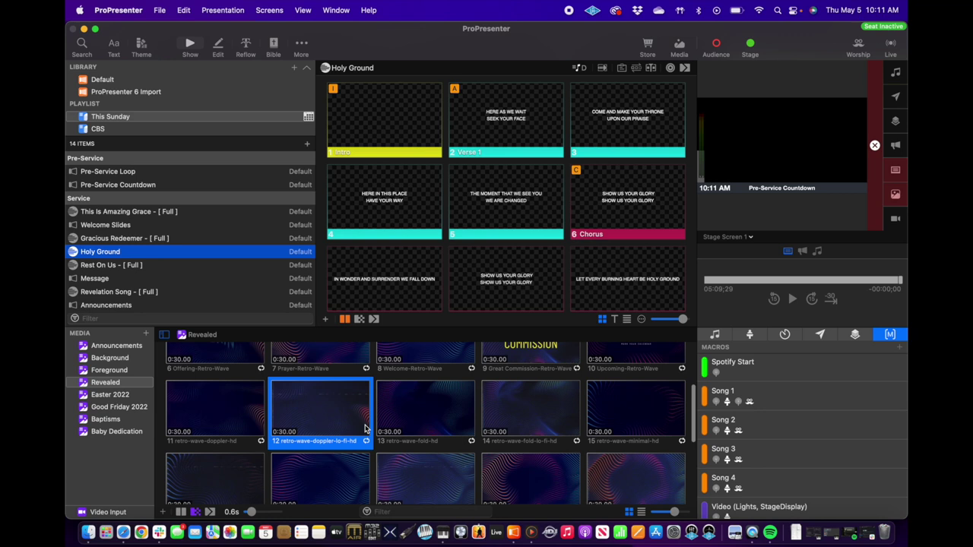
scroll(365, 430, down, 1)
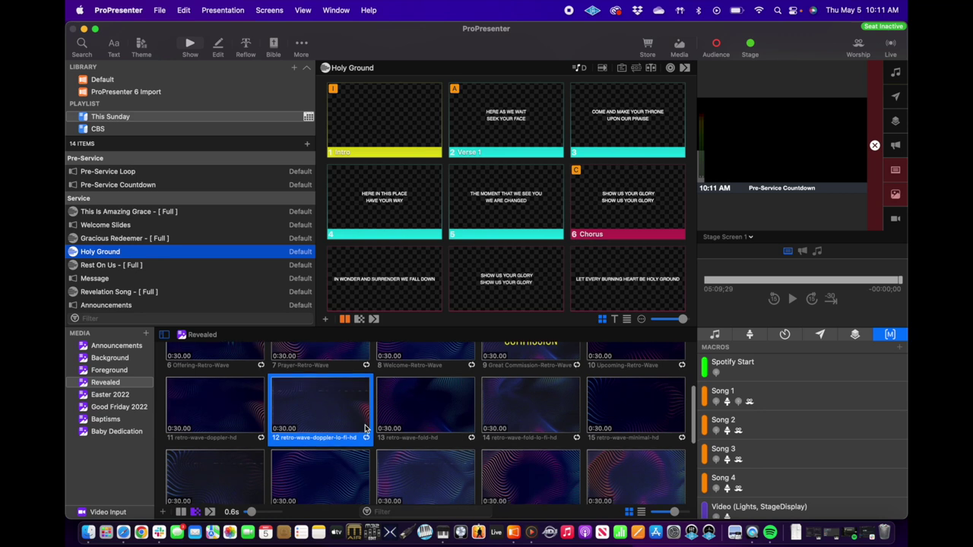
scroll(365, 430, down, 2)
drag(319, 435, 385, 115)
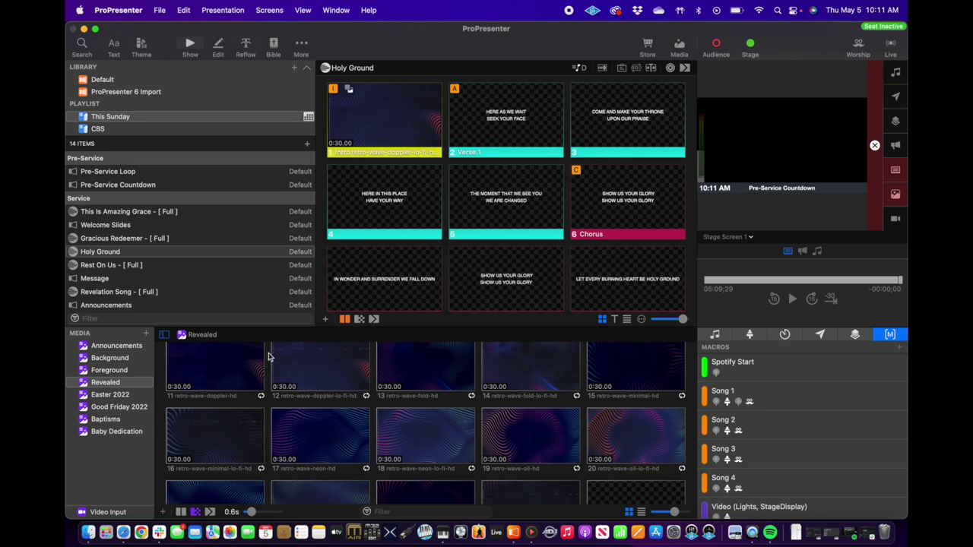
key(super+alt+m)
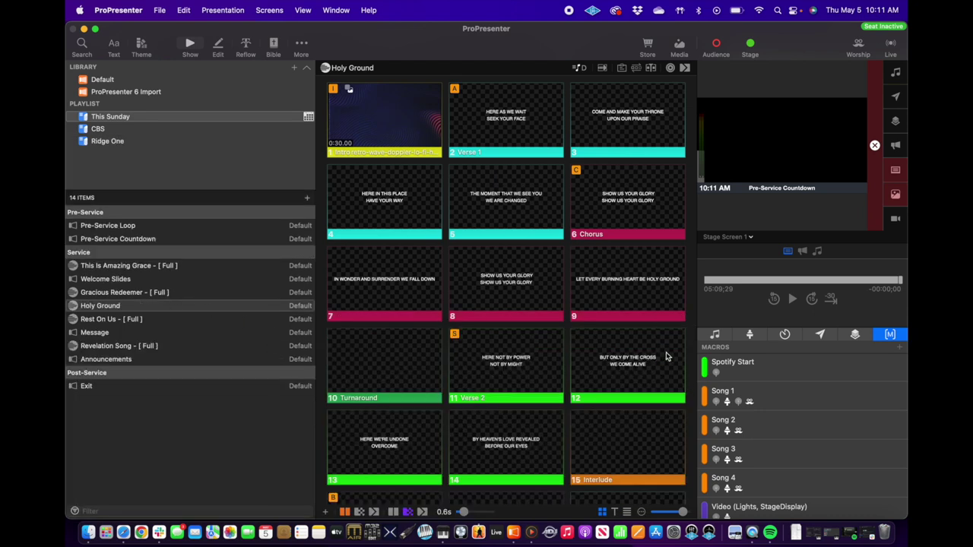
- Attach the Song 2 macro to Holy Ground's Intro slide and look through the song's remaining slides
click(764, 424)
drag(763, 424, 425, 130)
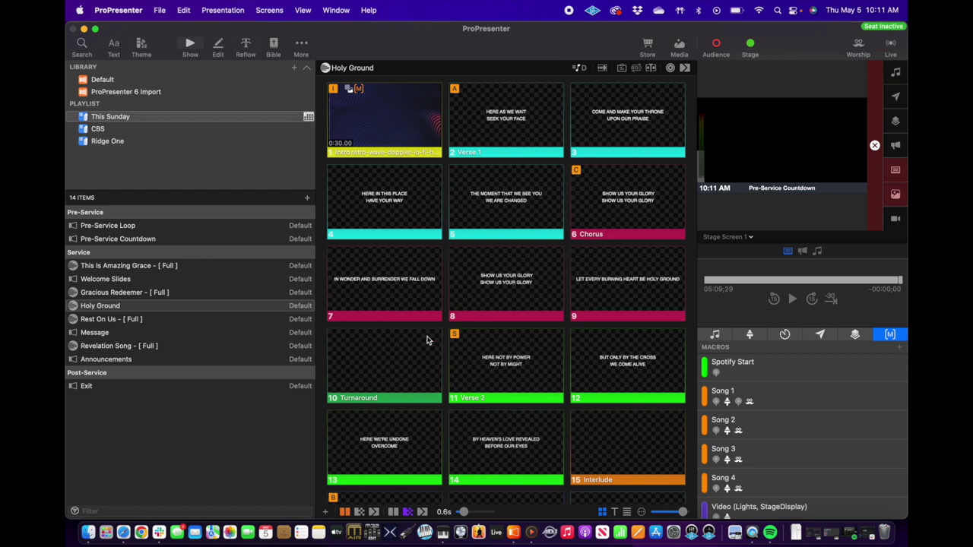
scroll(481, 380, down, 3)
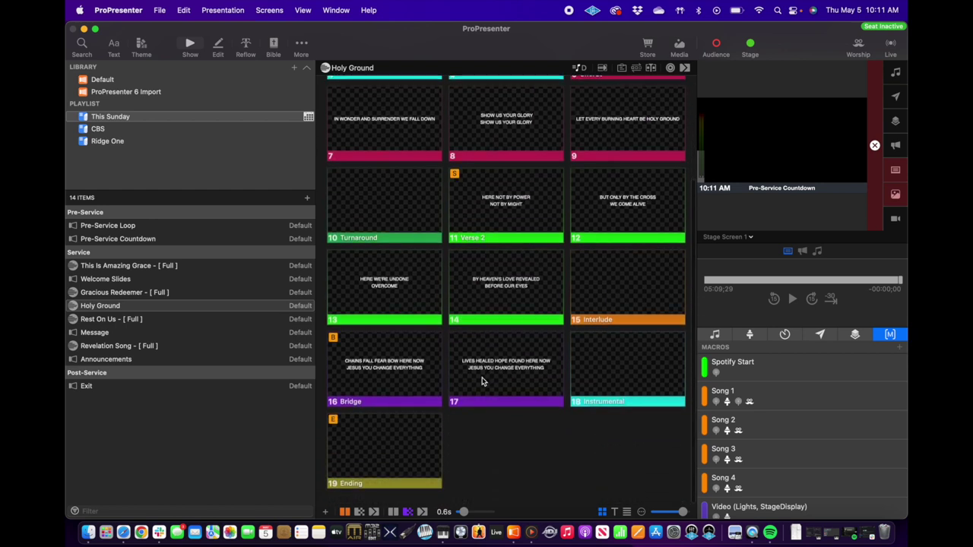
scroll(482, 382, down, 1)
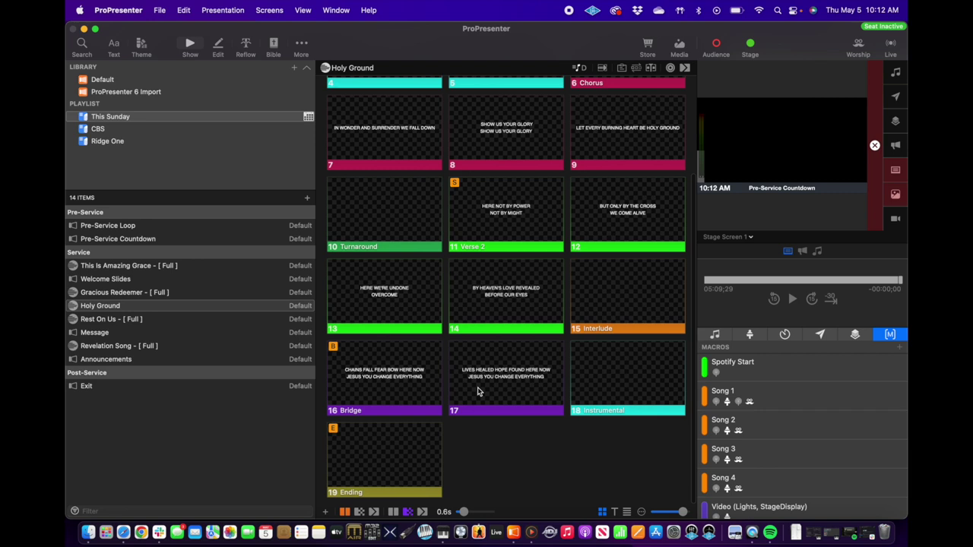
scroll(461, 347, up, 4)
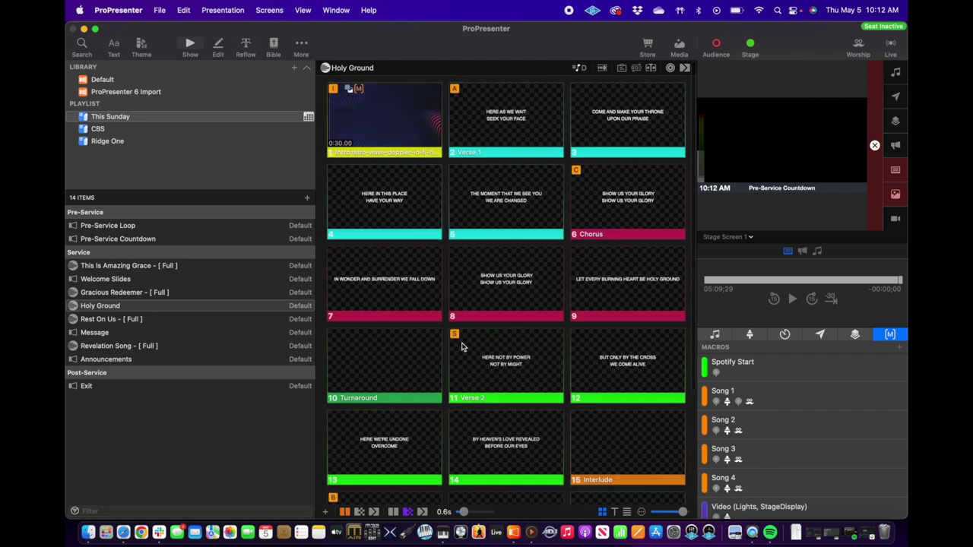
- Show Holy Ground's arrangement, switch it from Master to Full, and review the slide order through to the ending
click(634, 67)
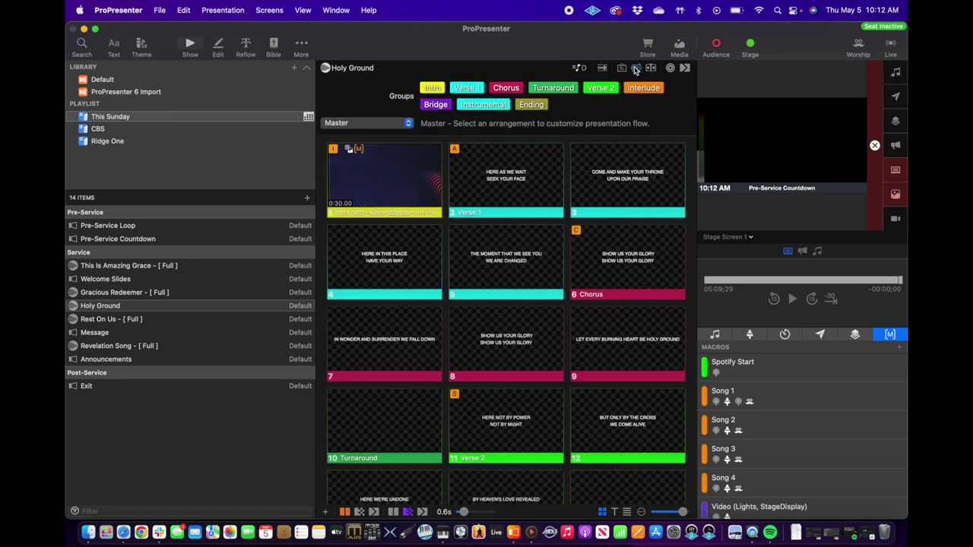
click(408, 125)
click(374, 140)
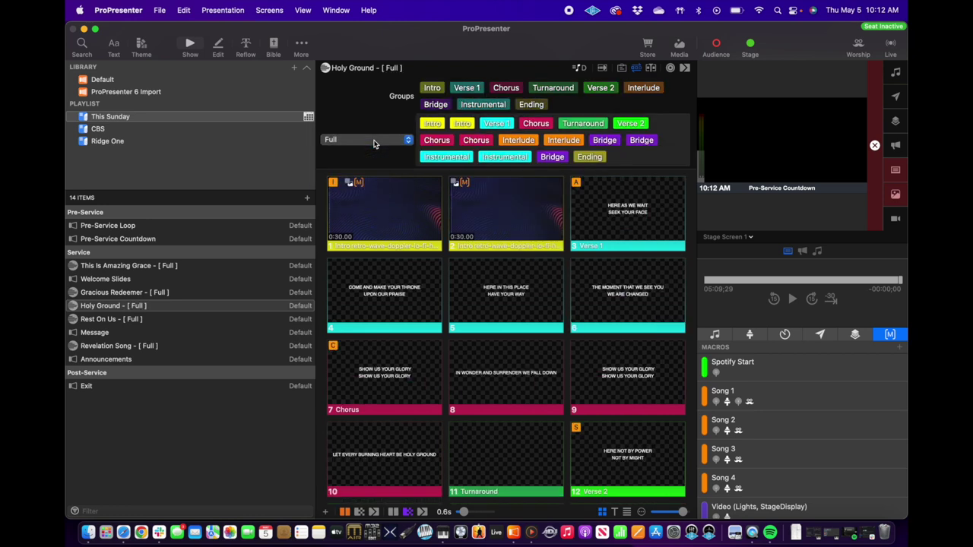
scroll(476, 309, down, 5)
scroll(477, 309, down, 5)
scroll(476, 309, up, 10)
scroll(466, 334, down, 10)
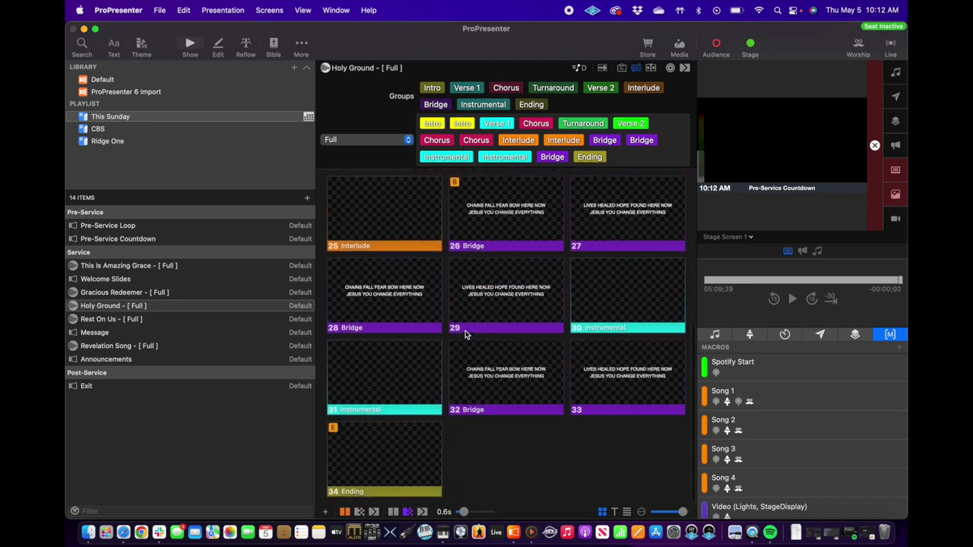
scroll(466, 335, up, 10)
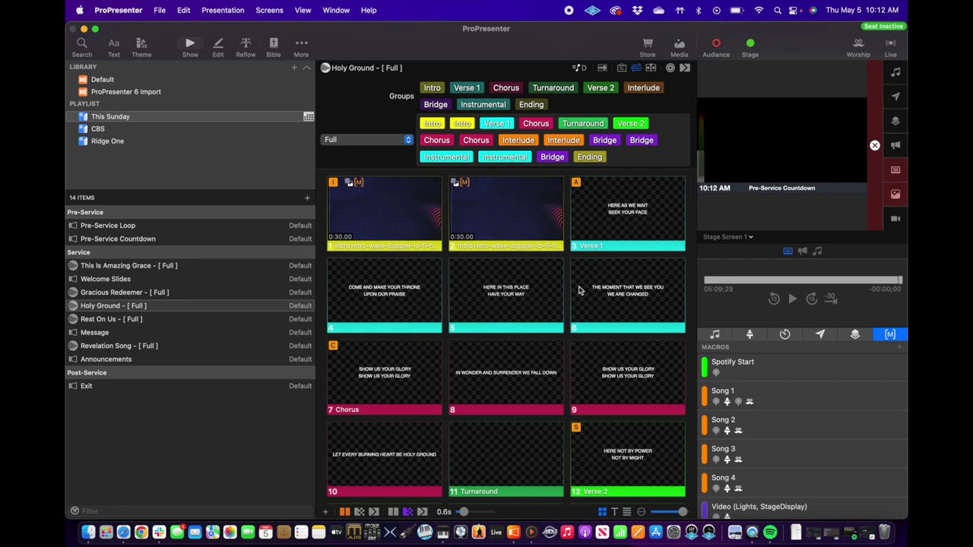
- Send Holy Ground's slide 8, "In wonder and surrender we fall down", to the stage output and look over the surrounding slides
click(509, 377)
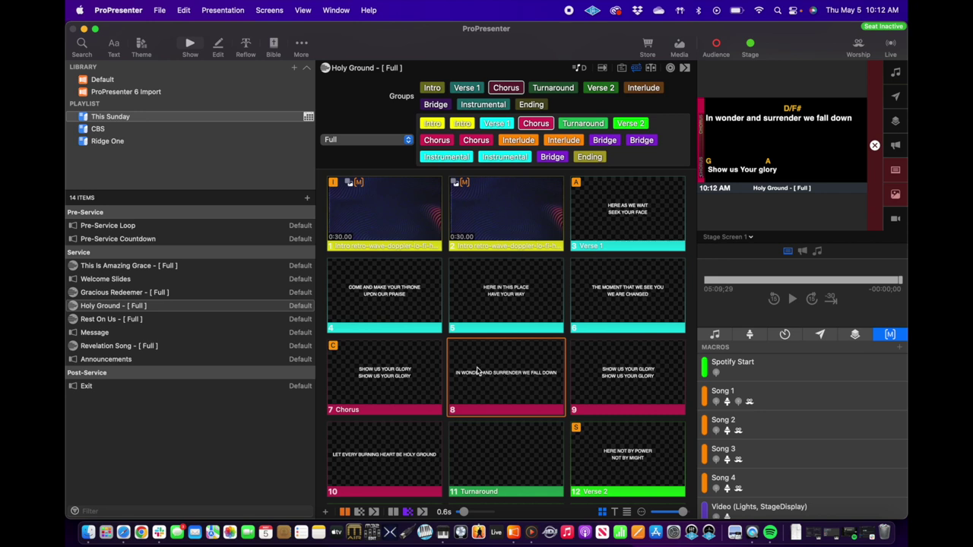
scroll(470, 374, down, 15)
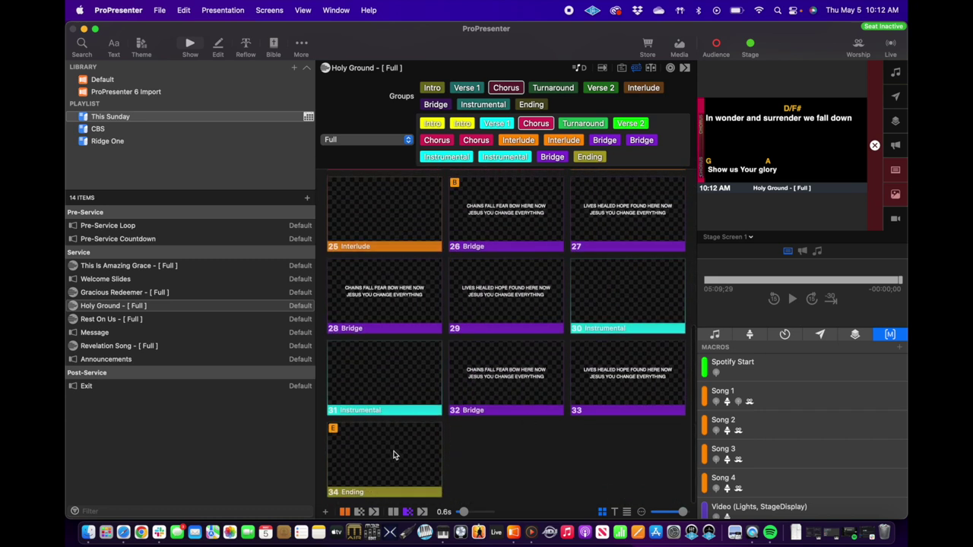
scroll(391, 455, up, 15)
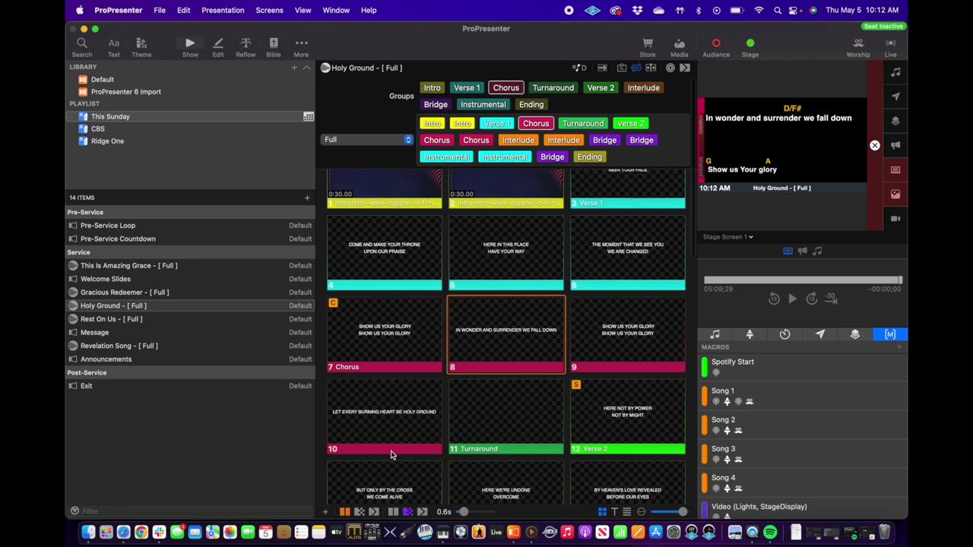
scroll(391, 451, down, 8)
- Switch to Playback to view Holy Ground's track sections, return to ProPresenter, and examine the song's slides down to the Ending
key(ctrl+Up)
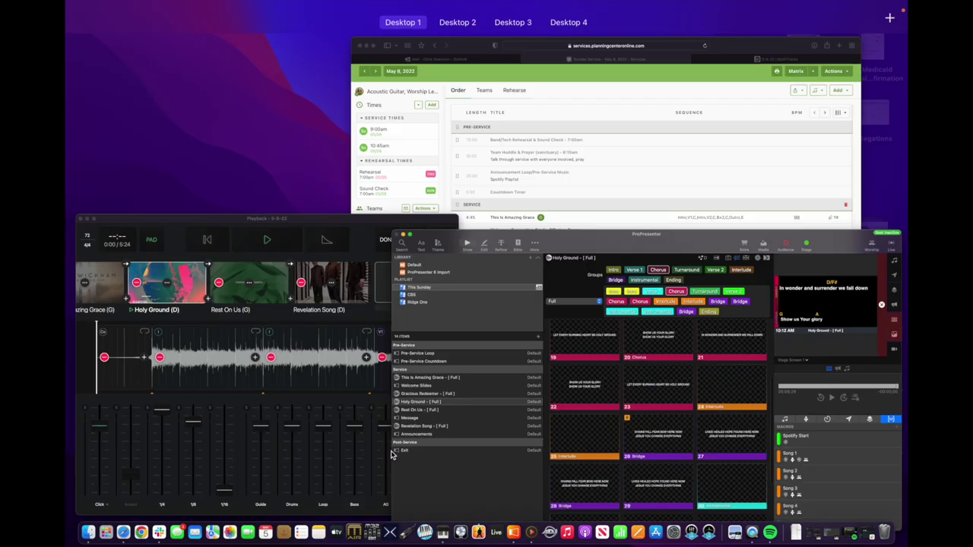
click(318, 422)
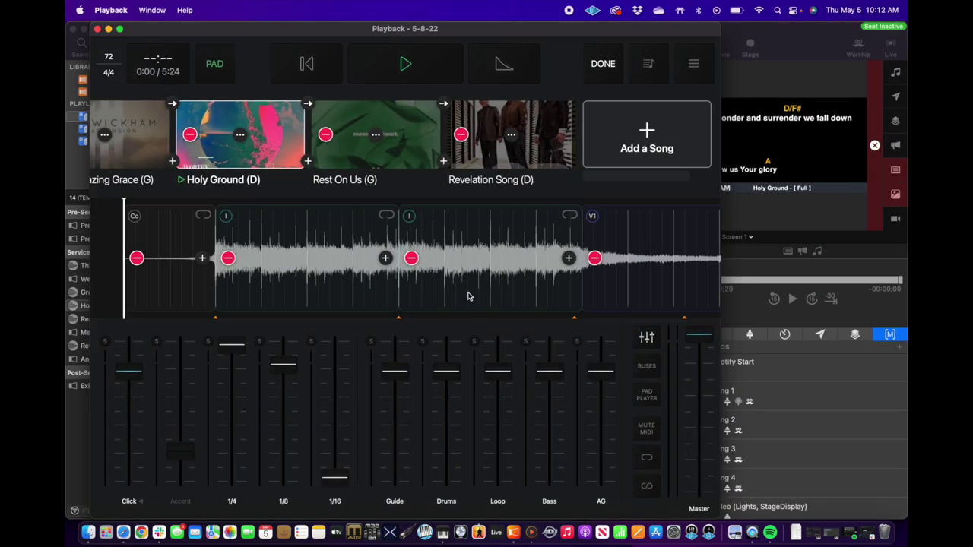
key(ctrl+Up)
click(477, 314)
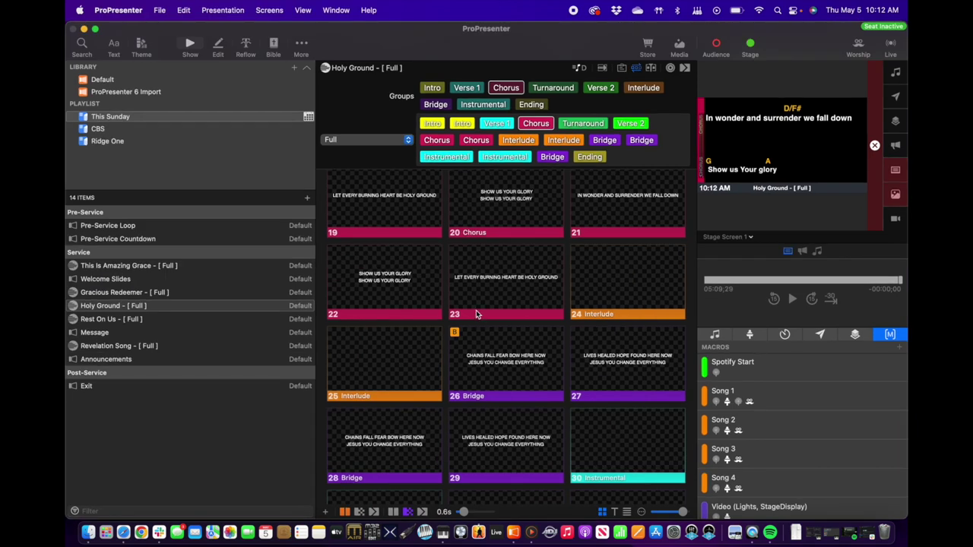
scroll(476, 314, down, 2)
scroll(486, 393, down, 5)
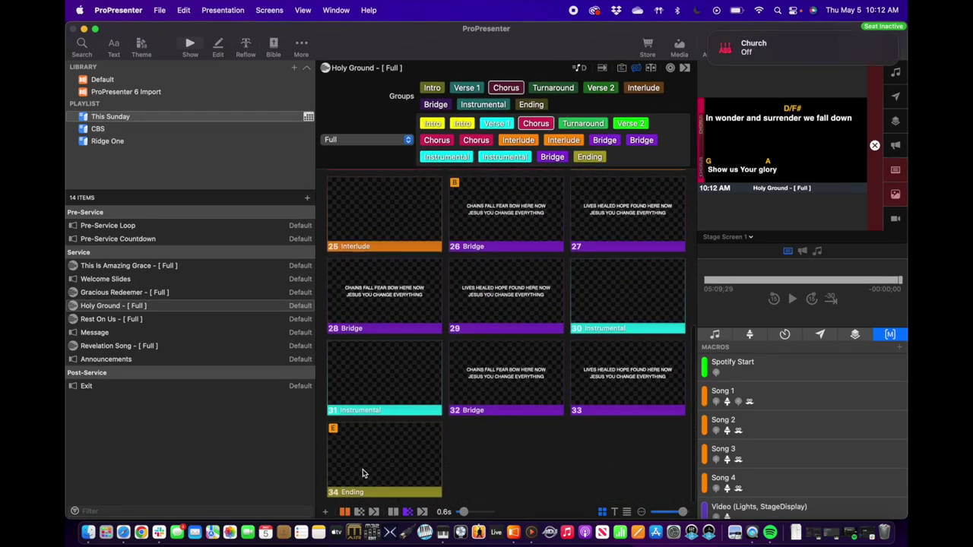
key(ctrl+Up)
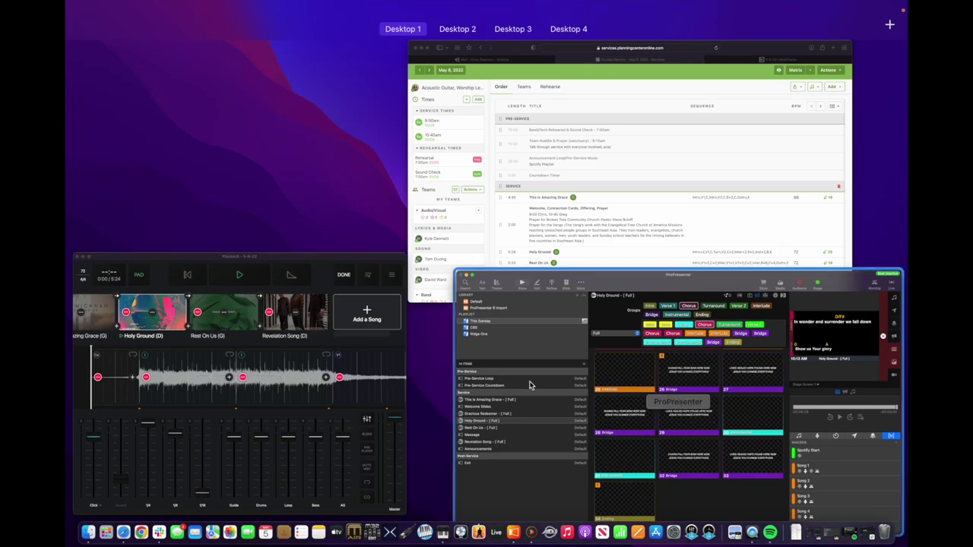
click(530, 386)
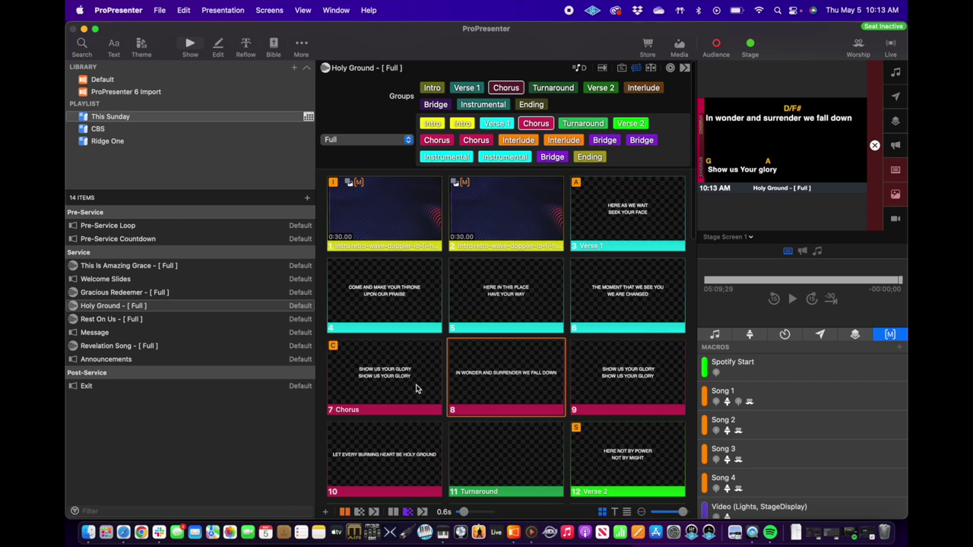
key(ctrl+Up)
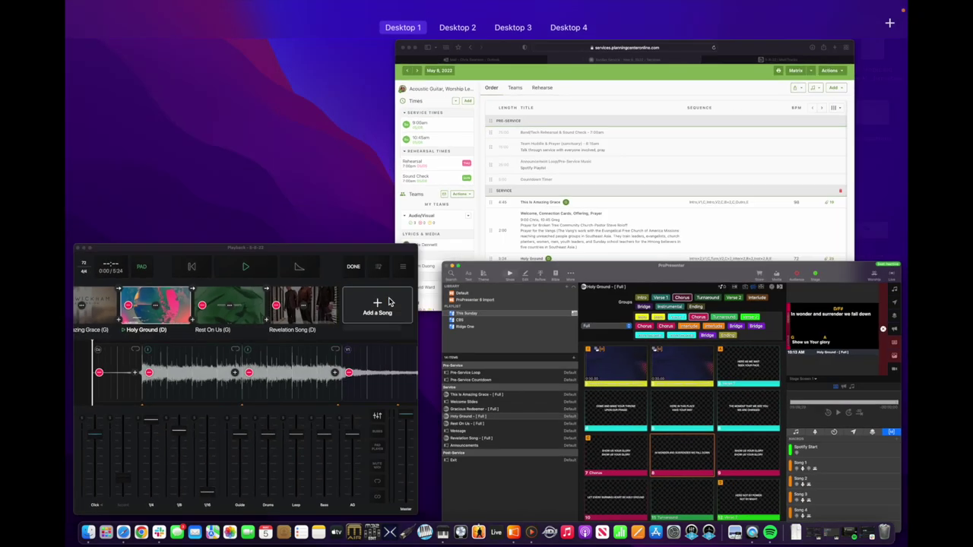
click(279, 346)
key(ctrl+Up)
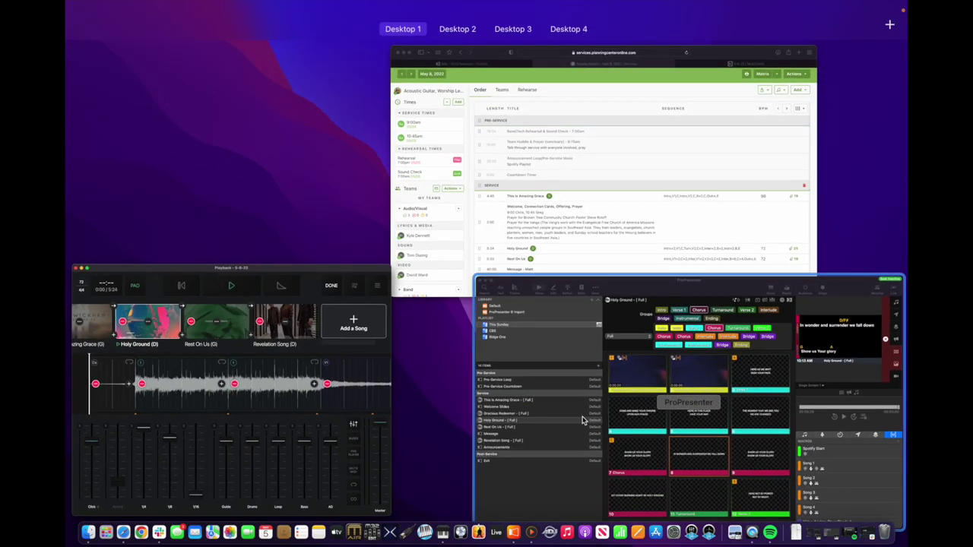
click(560, 408)
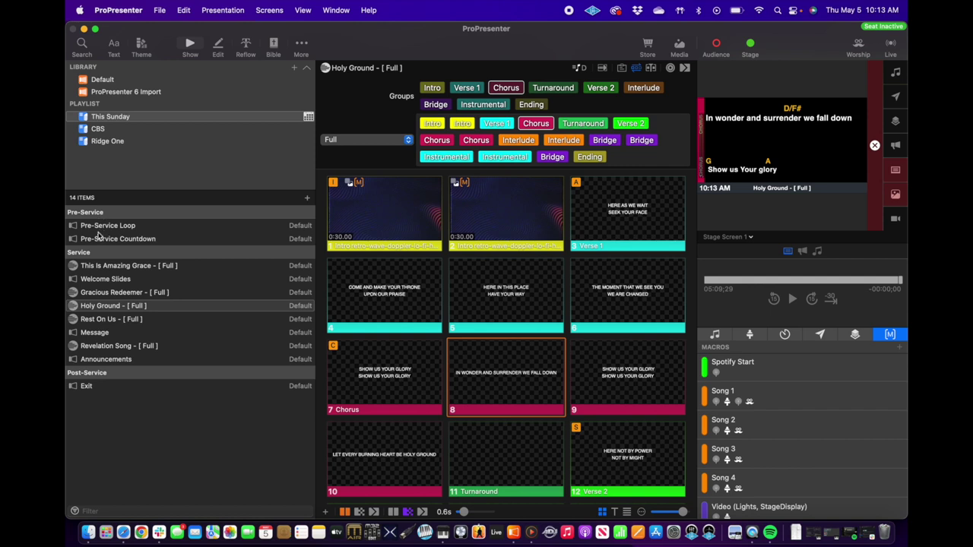
- Delete the Gracious Redeemer song from the Service section of the This Sunday playlist
click(106, 295)
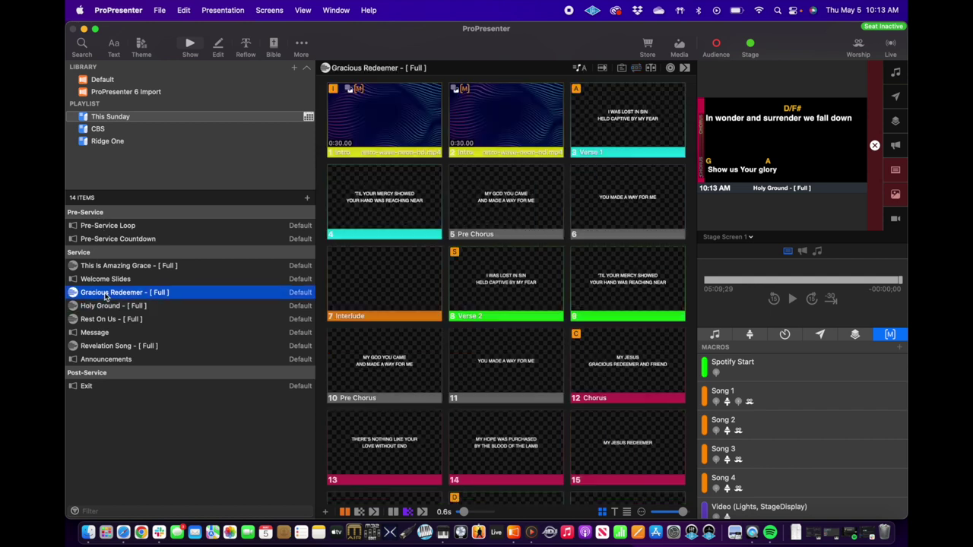
right_click(106, 295)
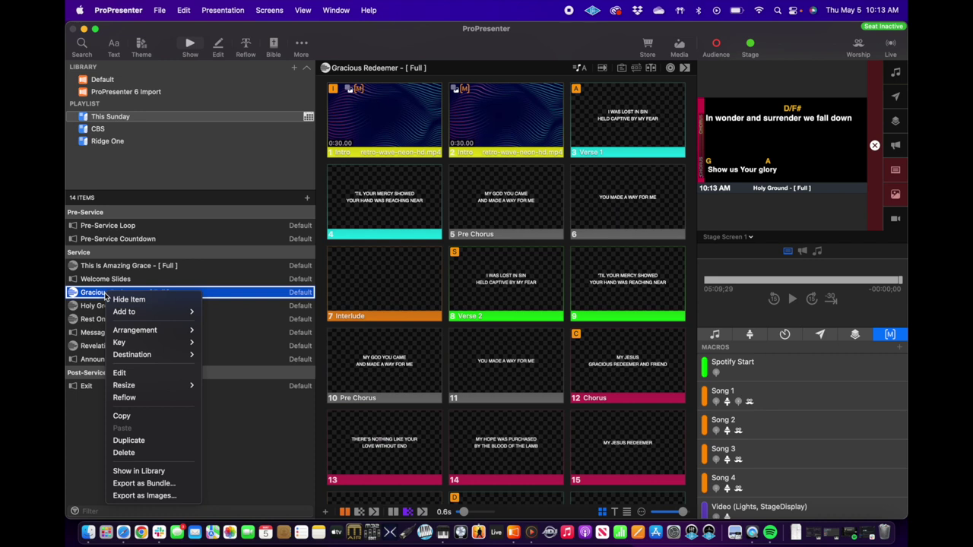
click(126, 454)
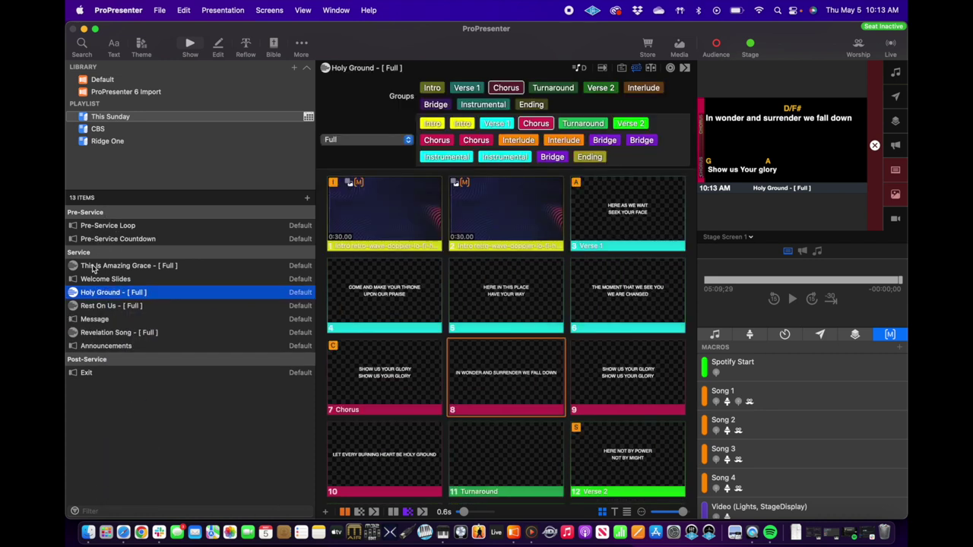
- Switch to Playback and set Holy Ground's ProPresenter Playlist to 1 and its ProPresenter Playlist Item to the song's position in that playlist
key(ctrl+Up)
click(193, 338)
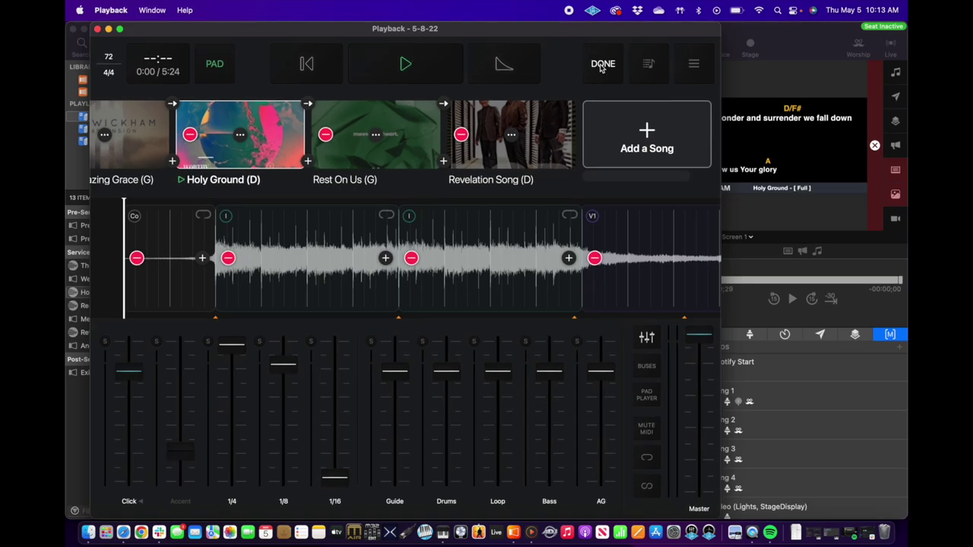
click(602, 64)
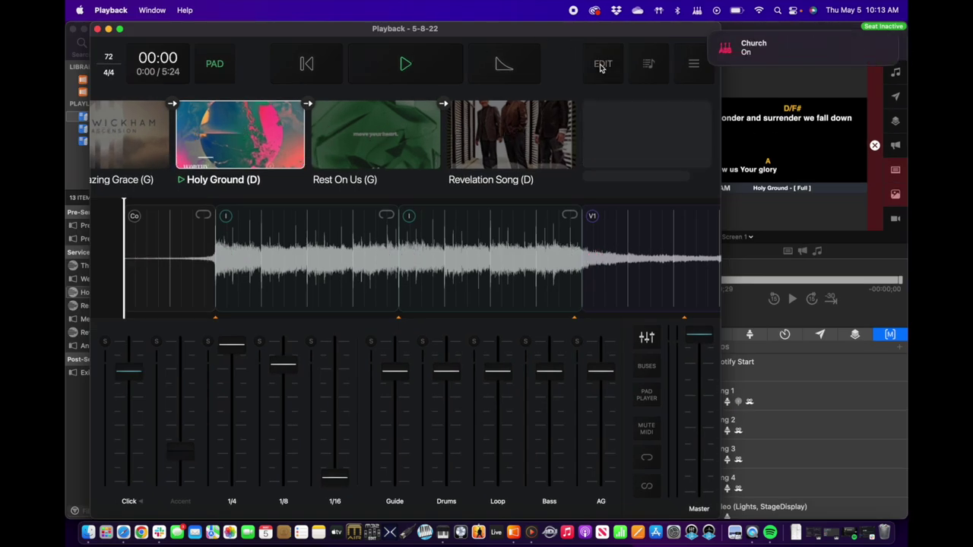
click(601, 65)
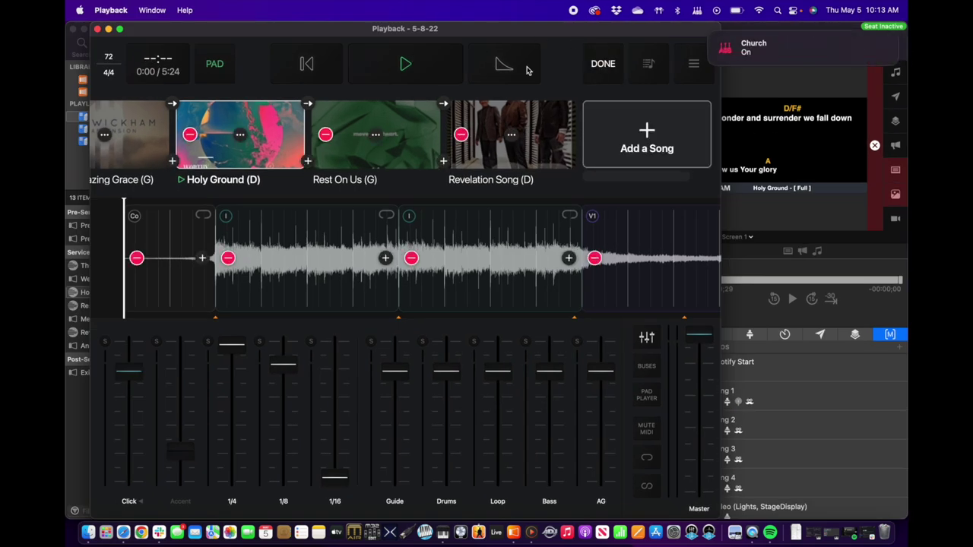
click(240, 135)
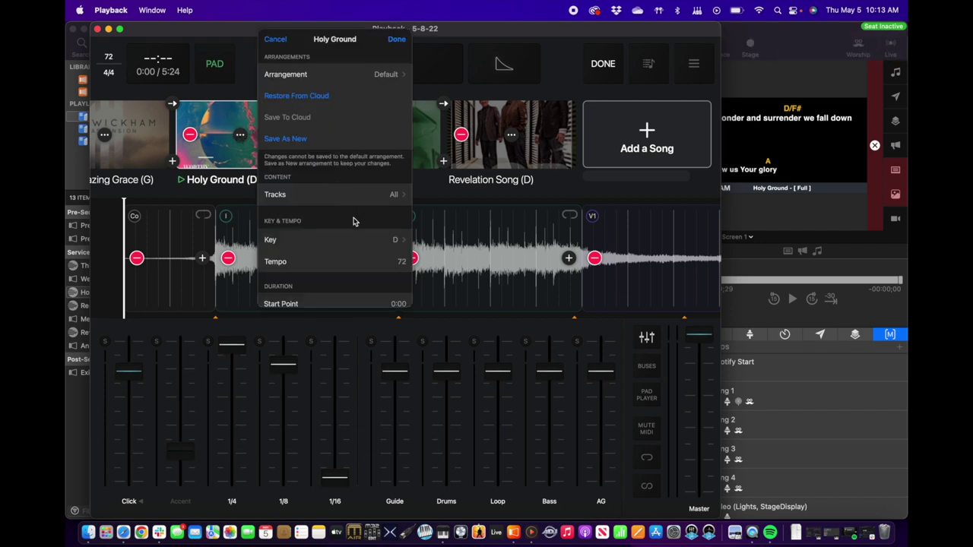
scroll(353, 221, down, 10)
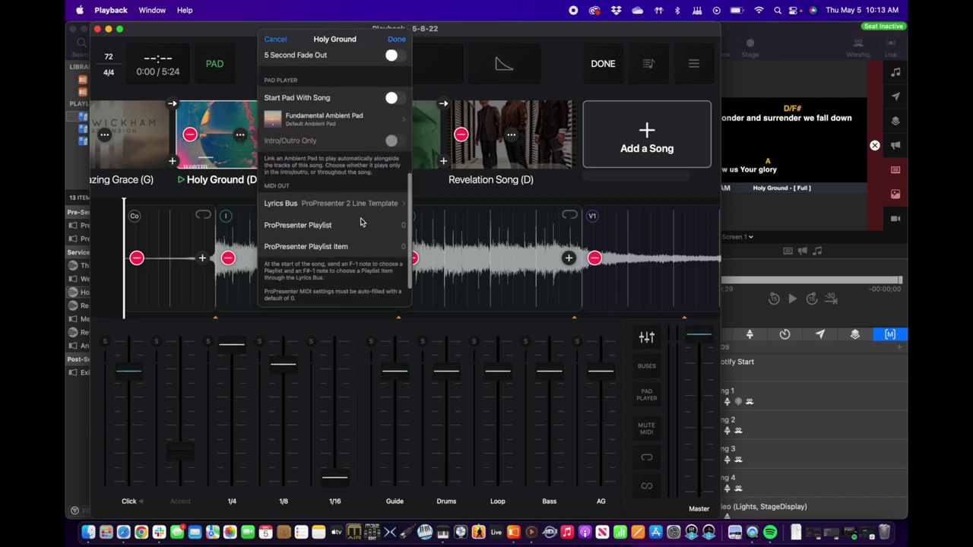
click(389, 228)
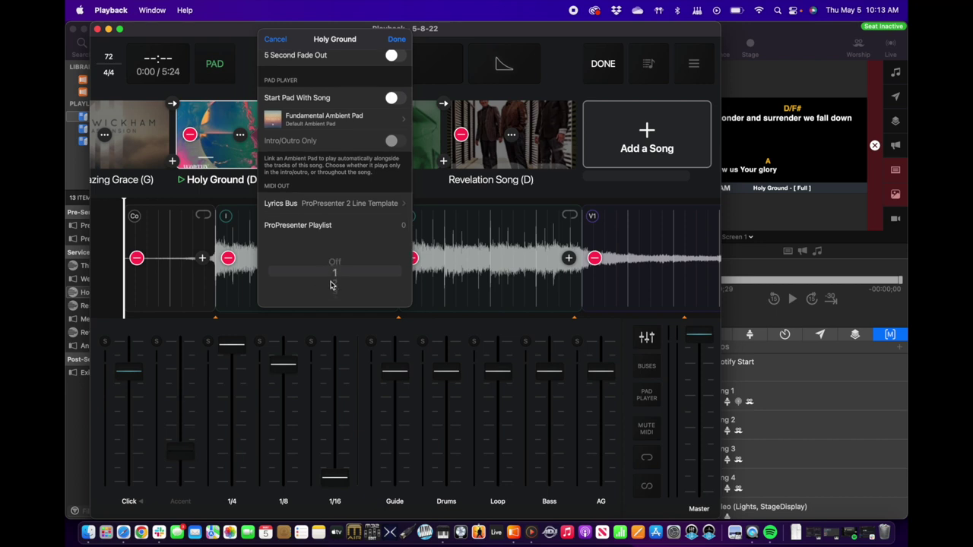
click(369, 224)
click(354, 247)
scroll(337, 287, down, 7)
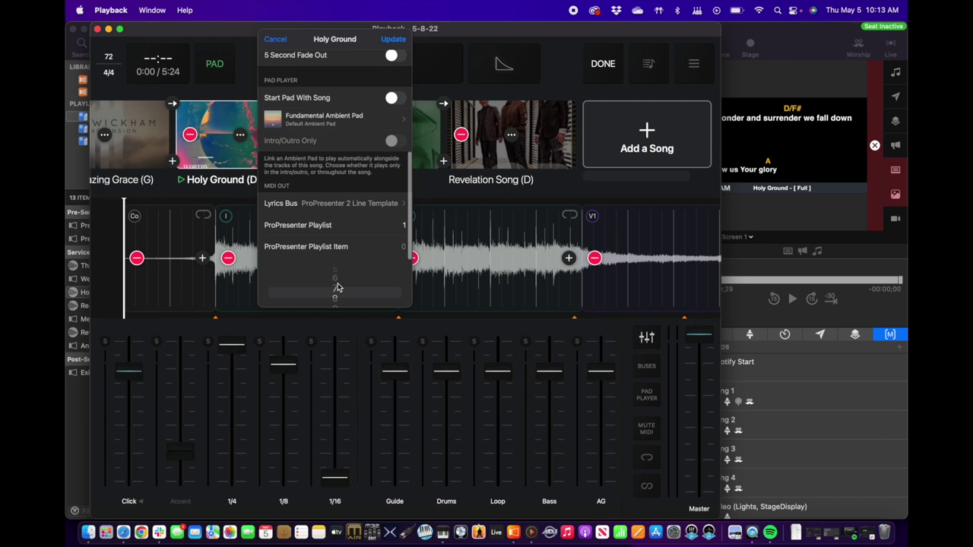
click(380, 246)
click(397, 41)
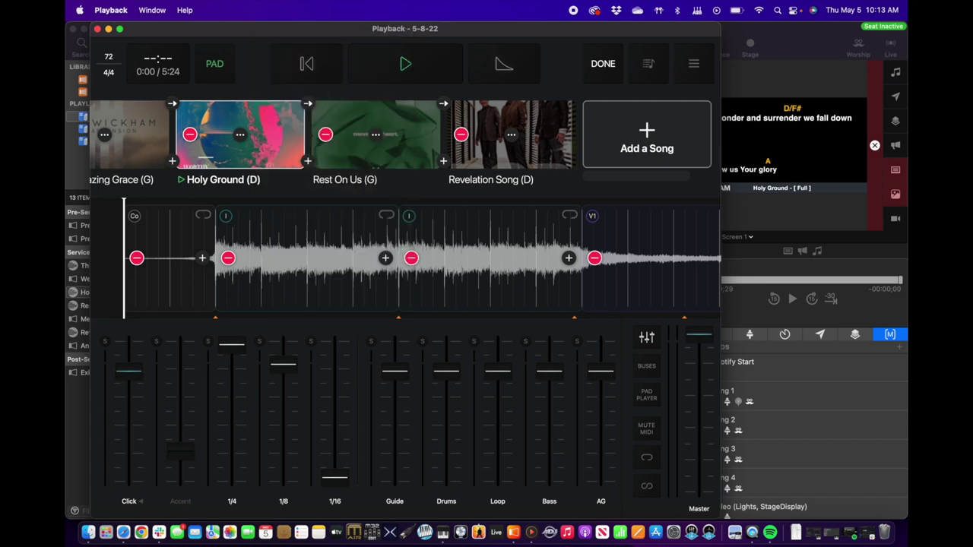
- Leave setlist editing, open Holy Ground's MIDI production cues for editing, and examine the note cues from the Intro to the Ending
click(600, 67)
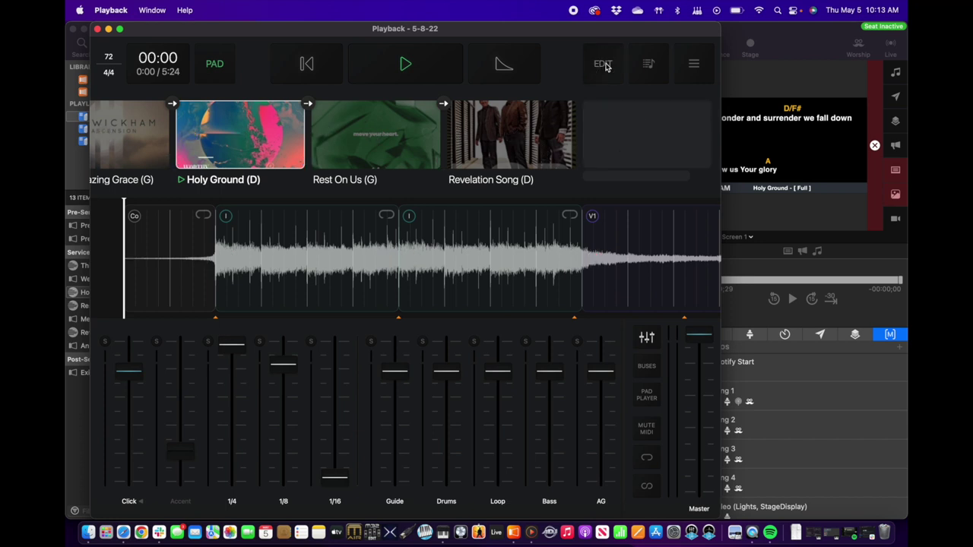
click(606, 67)
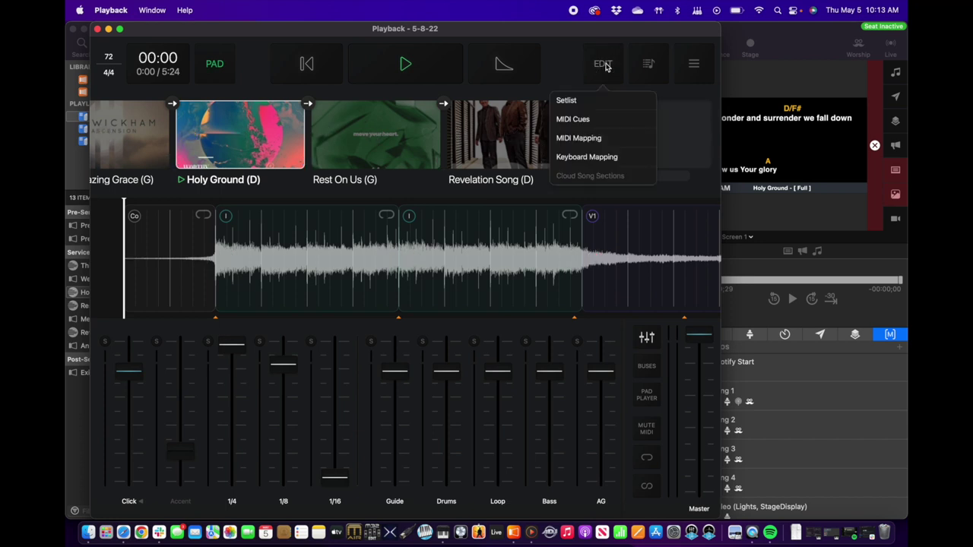
click(572, 122)
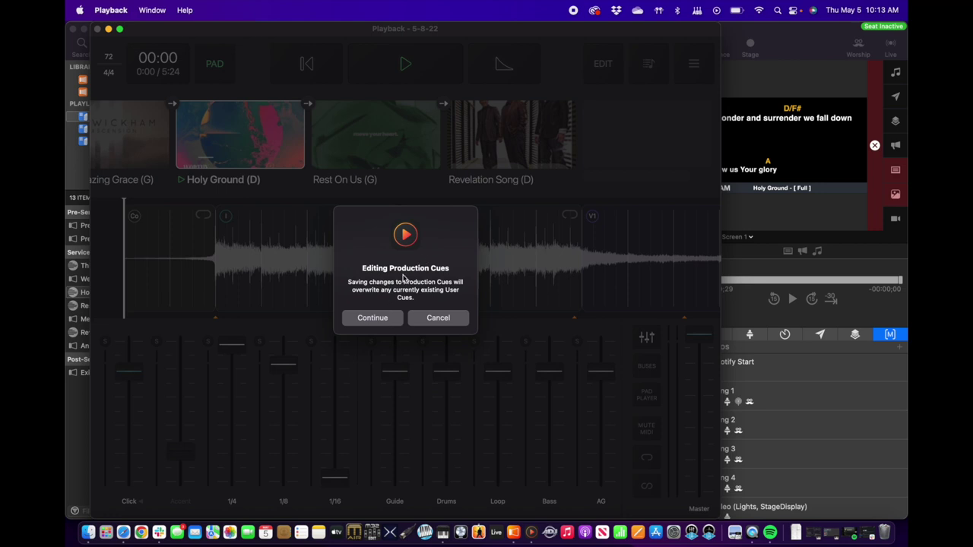
click(383, 319)
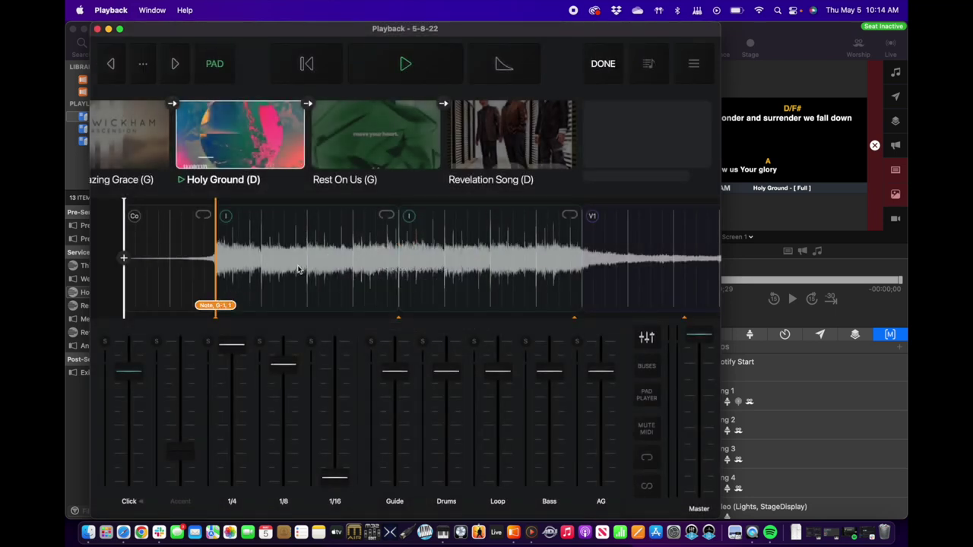
scroll(297, 270, up, 5)
scroll(297, 269, down, 5)
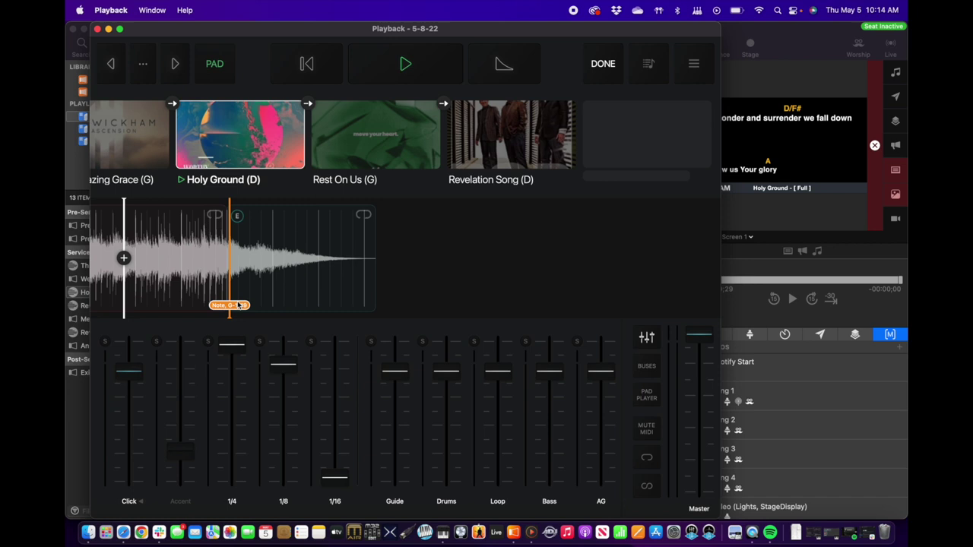
- Switch to ProPresenter, view Holy Ground in the Master arrangement, and send Bridge slides 16 and 17 to the stage output
key(ctrl+Up)
click(539, 339)
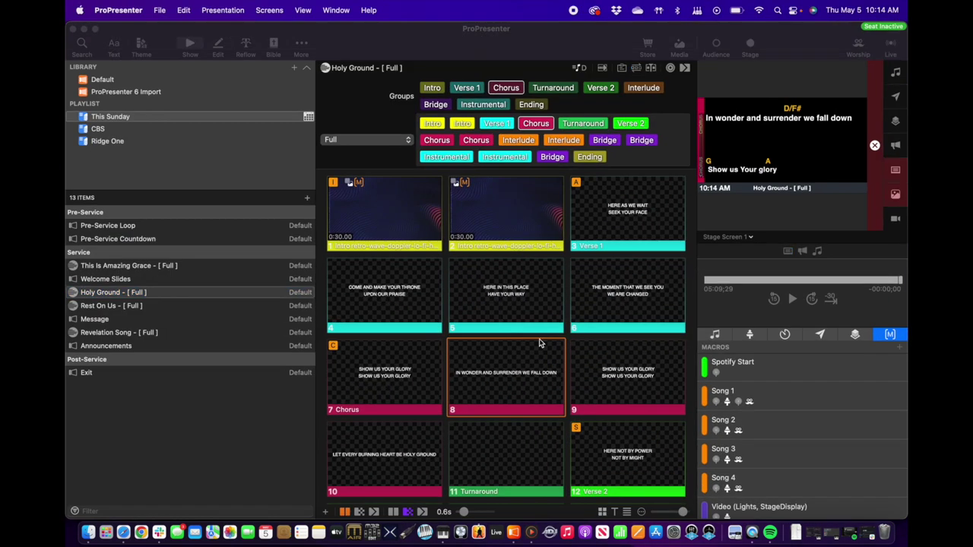
click(405, 140)
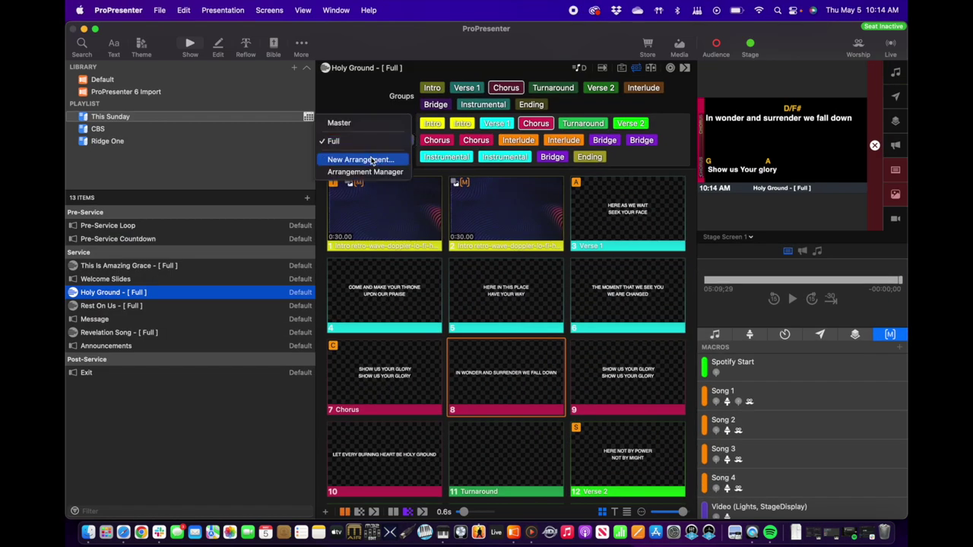
click(354, 124)
scroll(448, 279, down, 6)
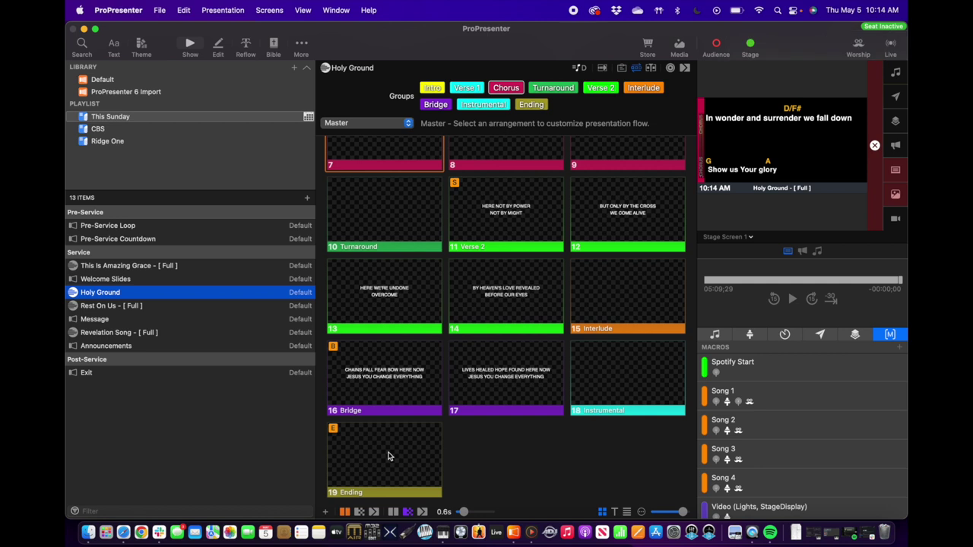
scroll(418, 347, up, 1)
scroll(417, 347, down, 1)
click(385, 383)
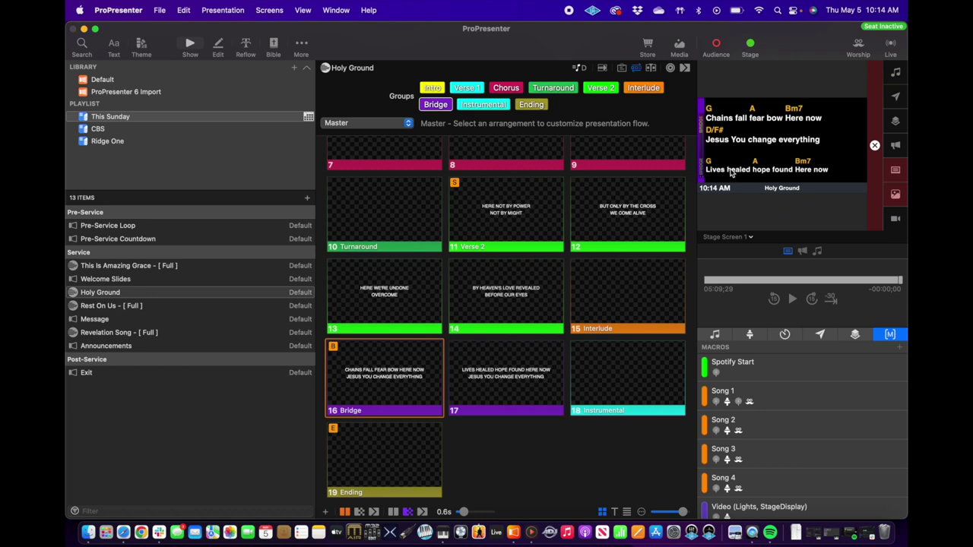
click(504, 373)
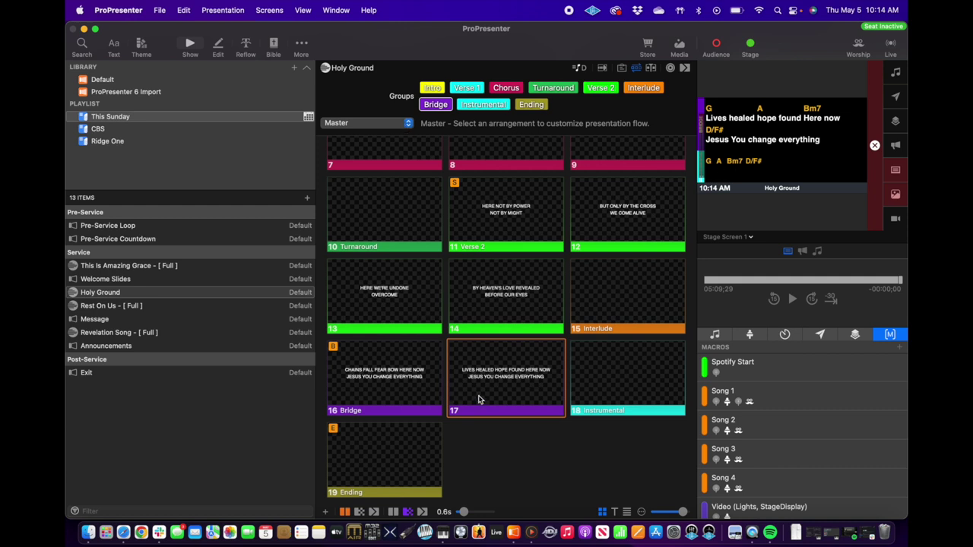
- Set Holy Ground's arrangement back to Full and look through its slides down to the Ending
click(410, 123)
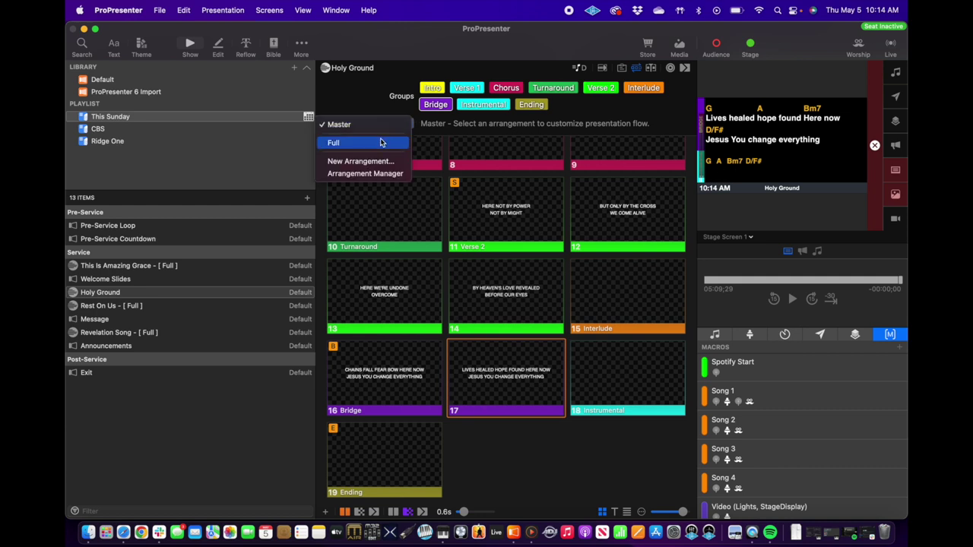
click(380, 139)
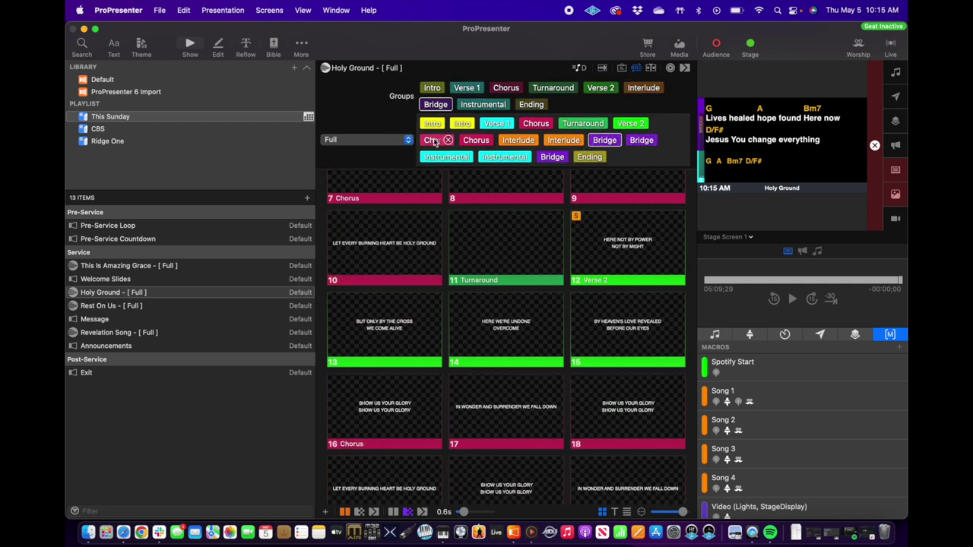
scroll(423, 427, down, 3)
scroll(423, 427, down, 7)
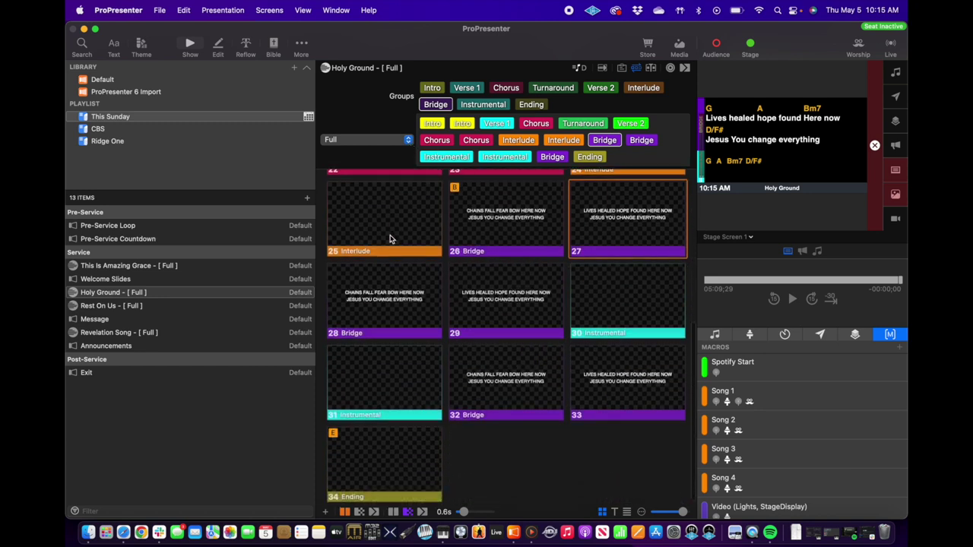
- Run Interlude slide 25 and Bridge slides 26 and 27 on the stage output to check the upcoming lyrics
click(509, 239)
click(593, 224)
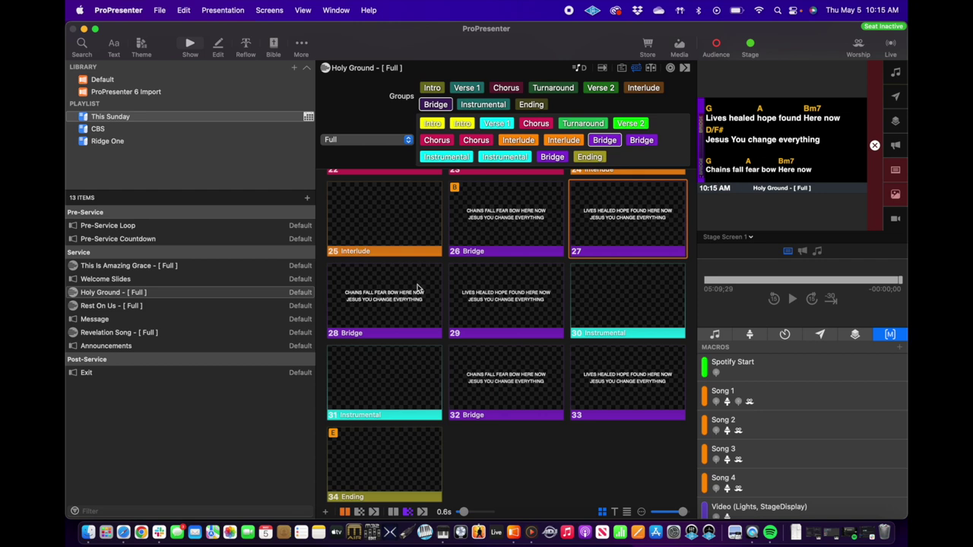
click(496, 225)
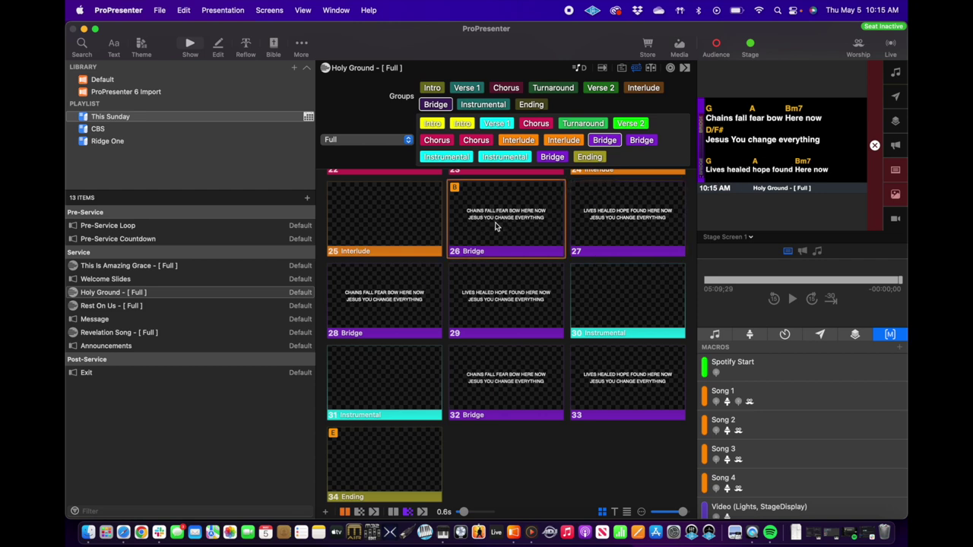
click(410, 228)
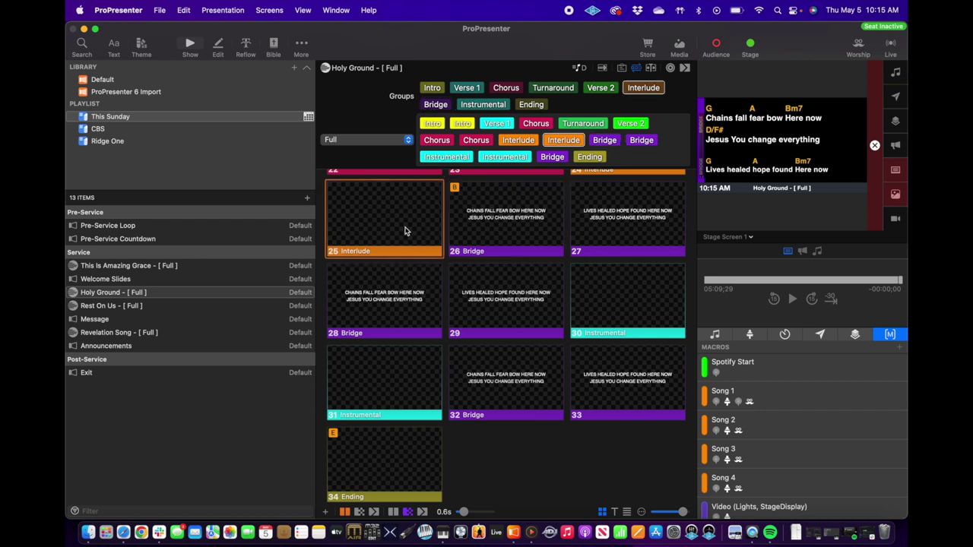
click(491, 224)
click(591, 219)
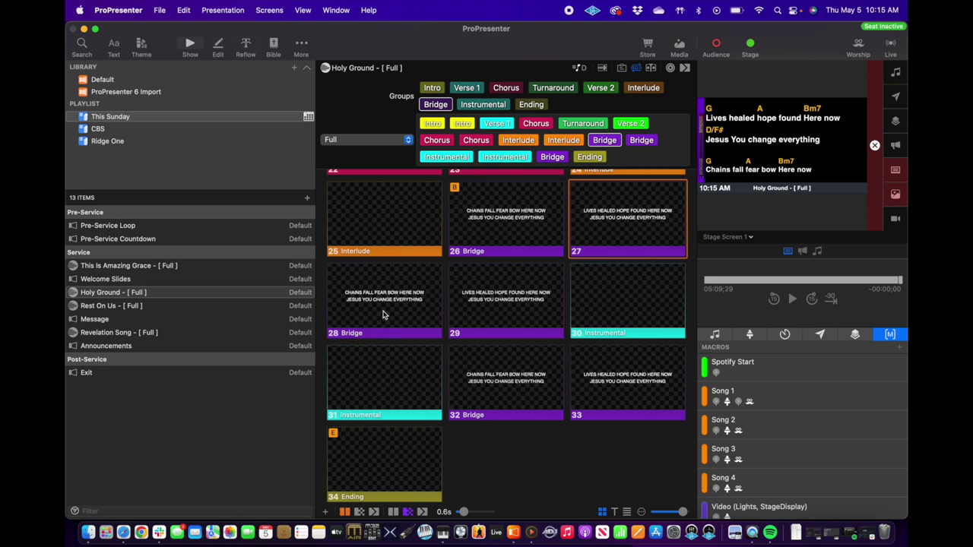
- Send Bridge slide 29 to the output, jump back to Bridge slide 26 with its hot key, and view the Ending slide
click(501, 307)
key(b)
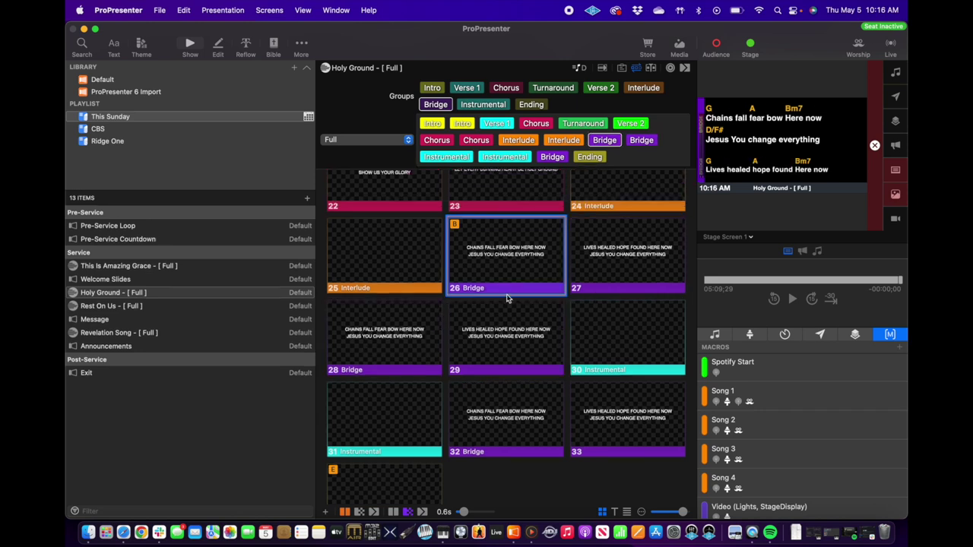
scroll(595, 426, down, 2)
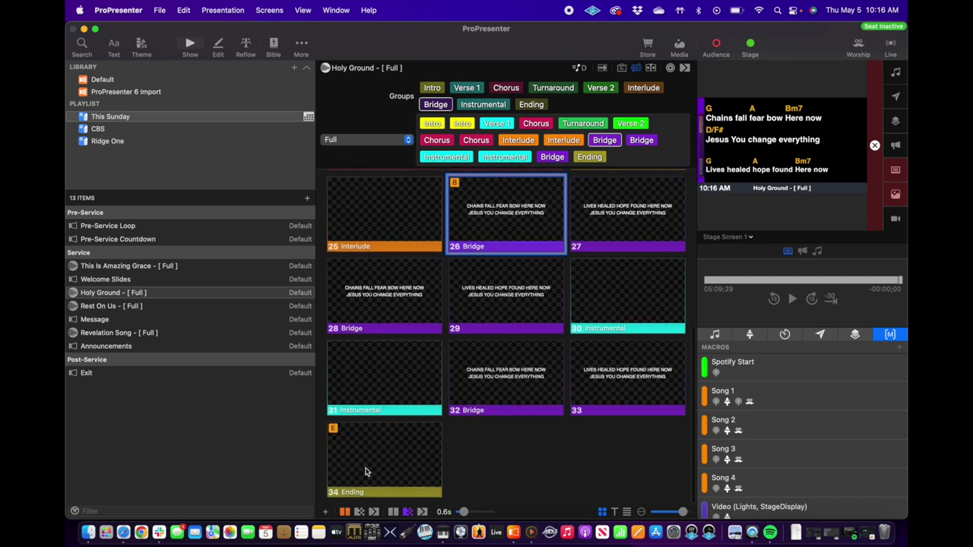
- Switch to Playback and check the MIDI cues placed just ahead of Holy Ground's Bridge sections and at its Ending
key(ctrl+Up)
click(282, 365)
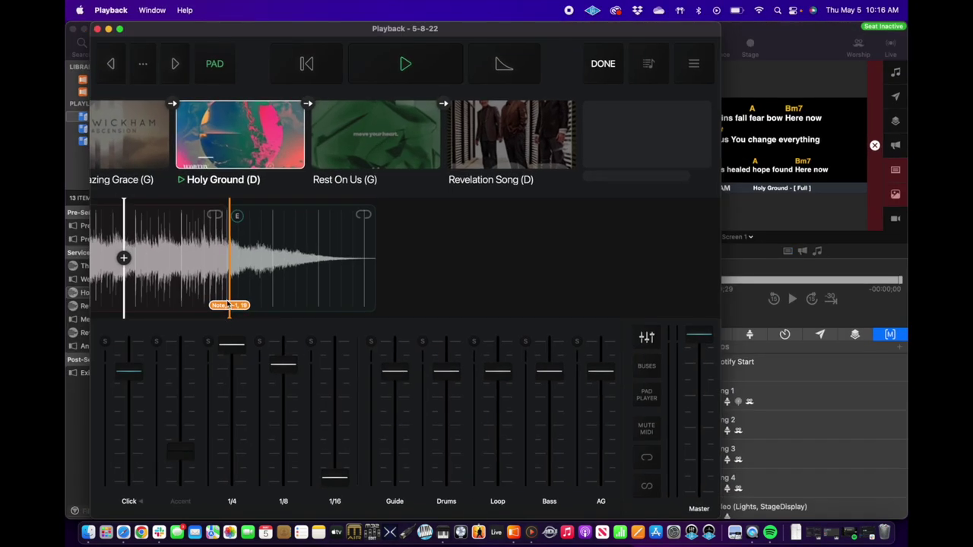
scroll(263, 248, up, 5)
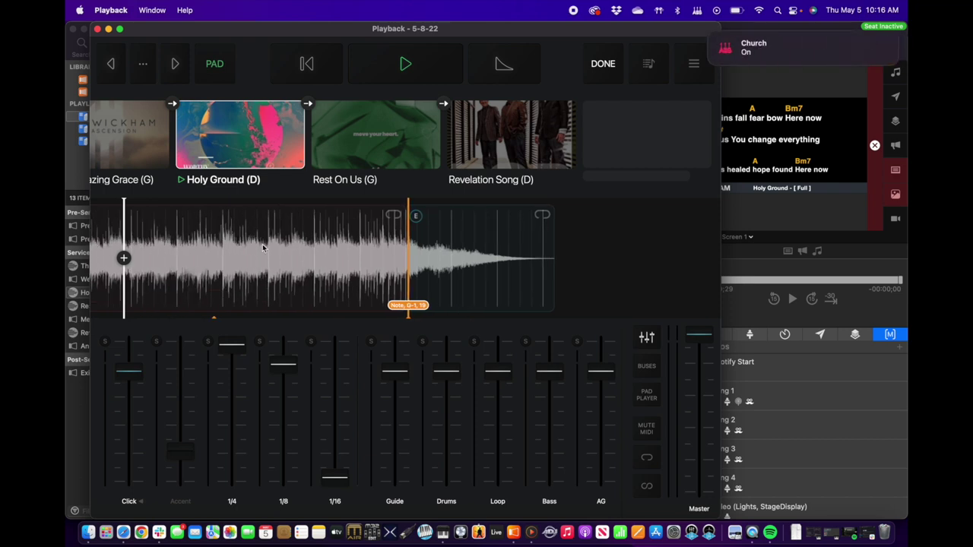
scroll(263, 248, down, 5)
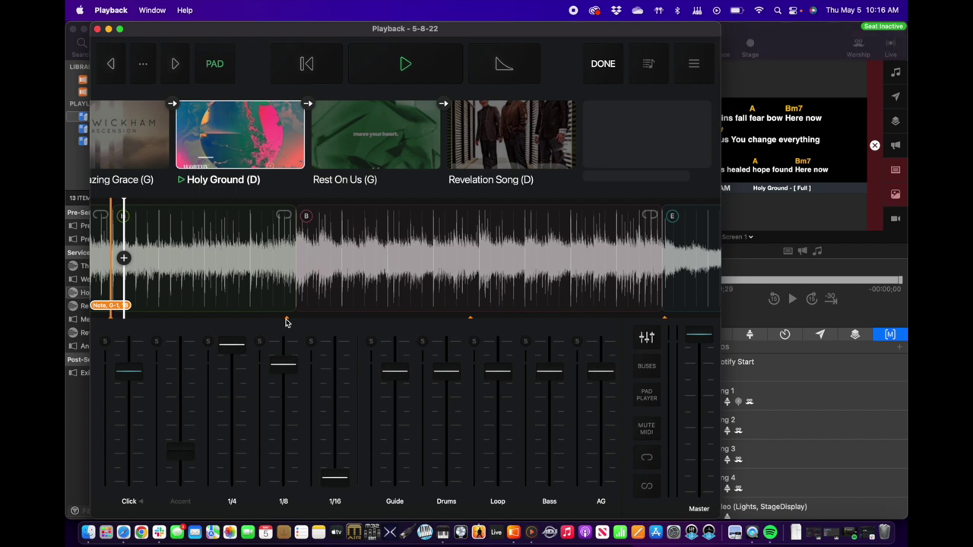
click(287, 319)
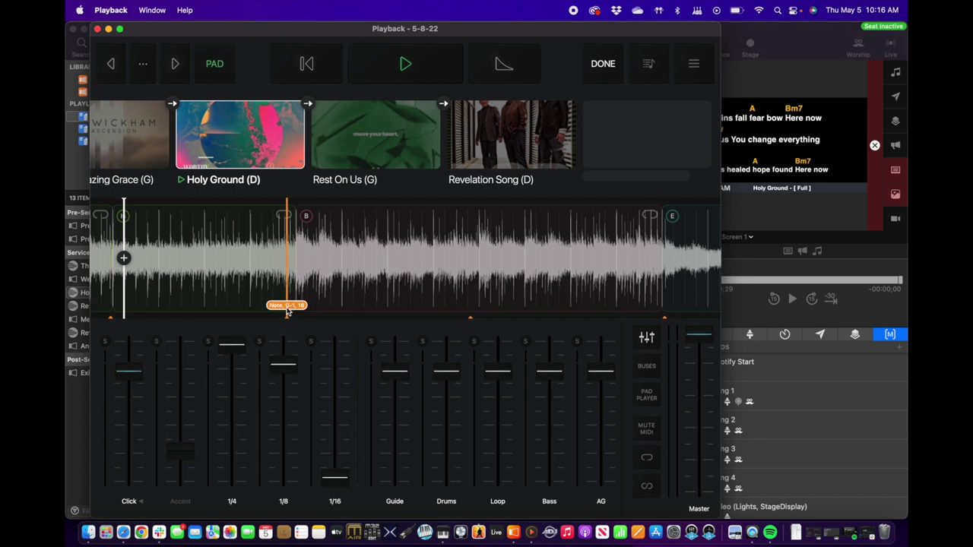
scroll(281, 273, left, 10)
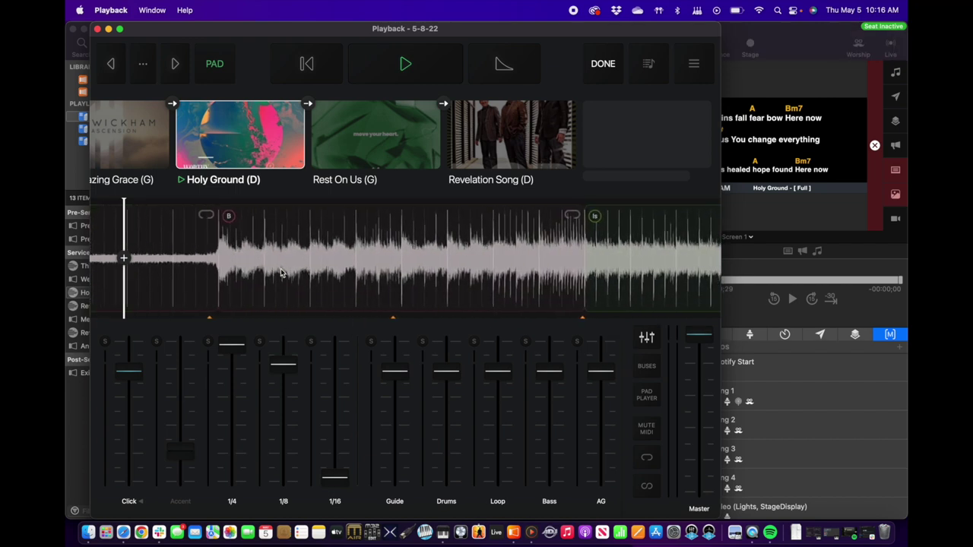
click(230, 318)
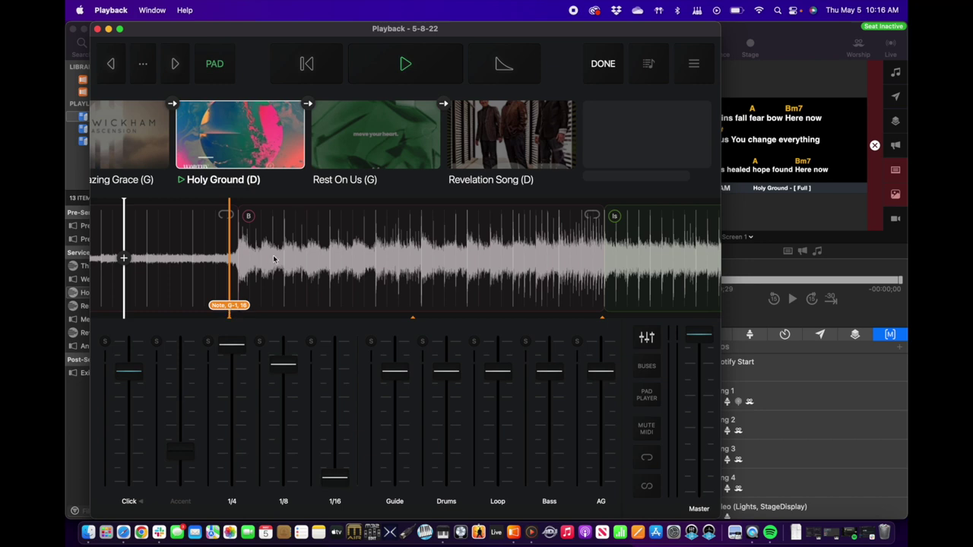
- Nudge Holy Ground's first Intro MIDI cue earlier to the middle of the Co section, and finish editing the cues
scroll(274, 260, right, 10)
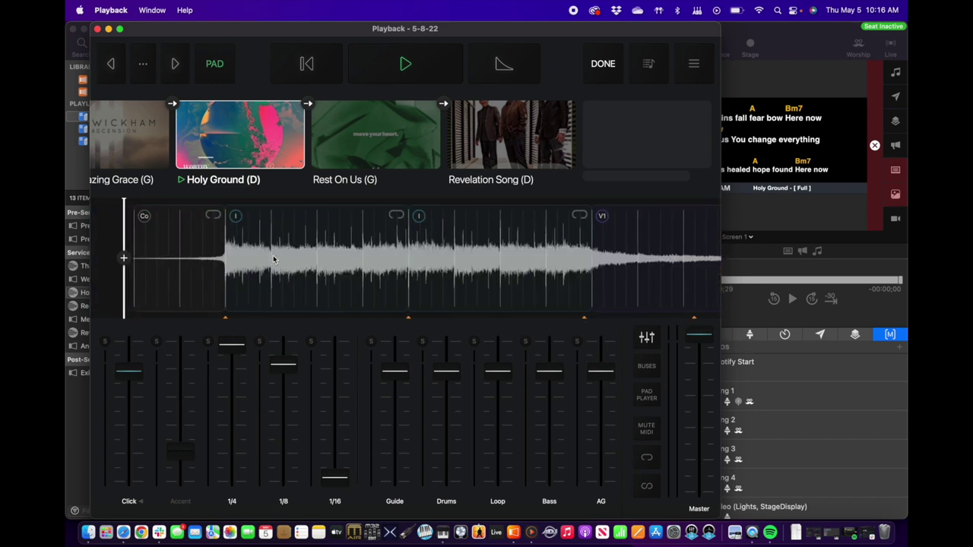
scroll(274, 260, right, 2)
click(222, 292)
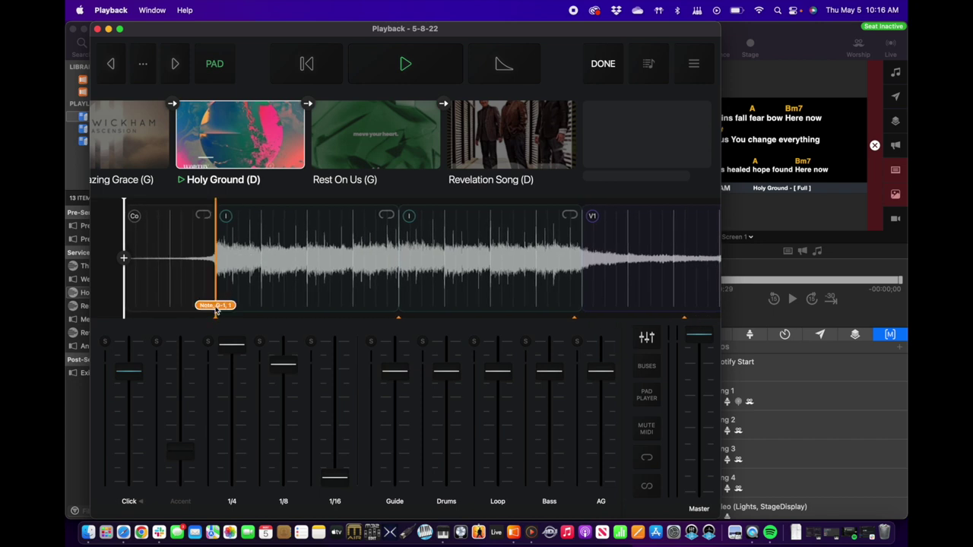
click(142, 65)
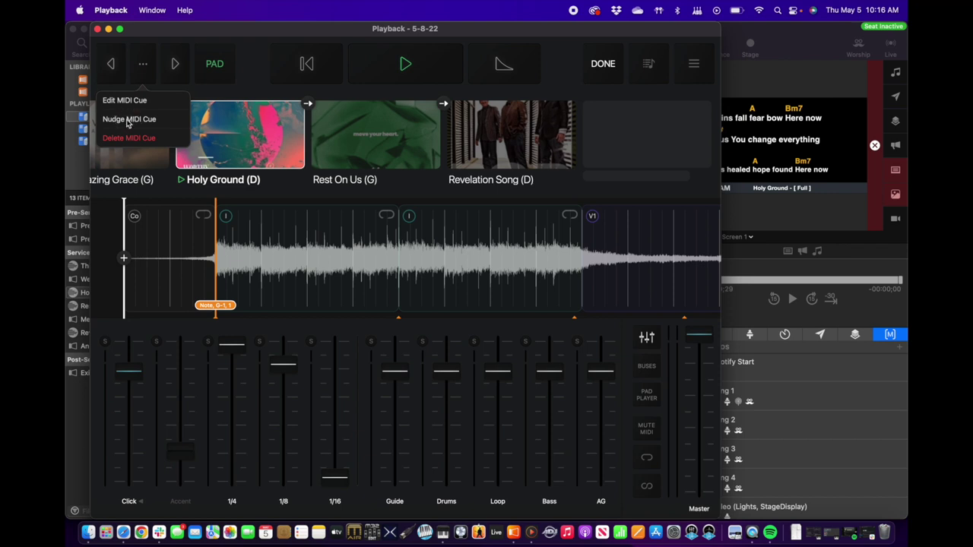
click(128, 121)
click(110, 66)
click(109, 67)
click(110, 67)
click(109, 67)
click(110, 67)
click(109, 67)
click(109, 67)
click(110, 67)
click(109, 67)
click(109, 66)
click(109, 67)
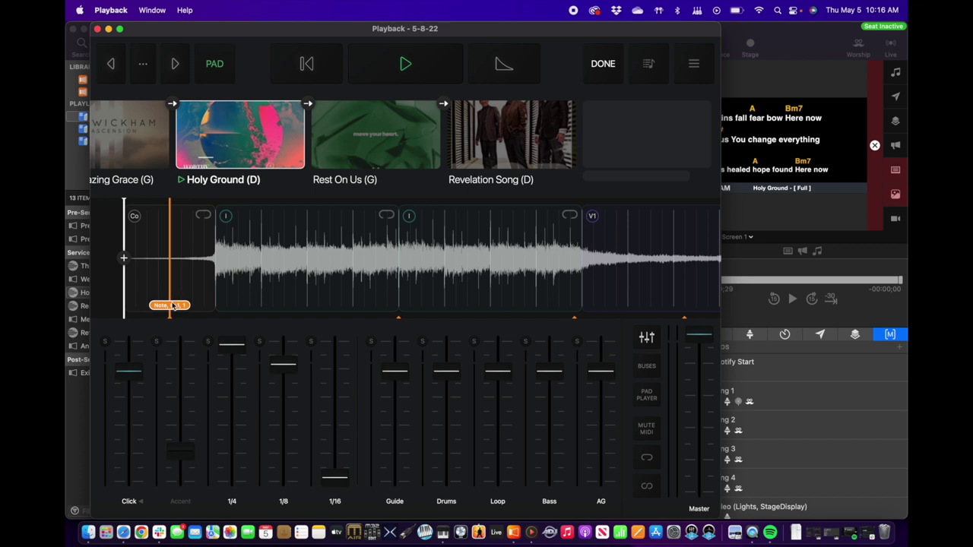
click(599, 62)
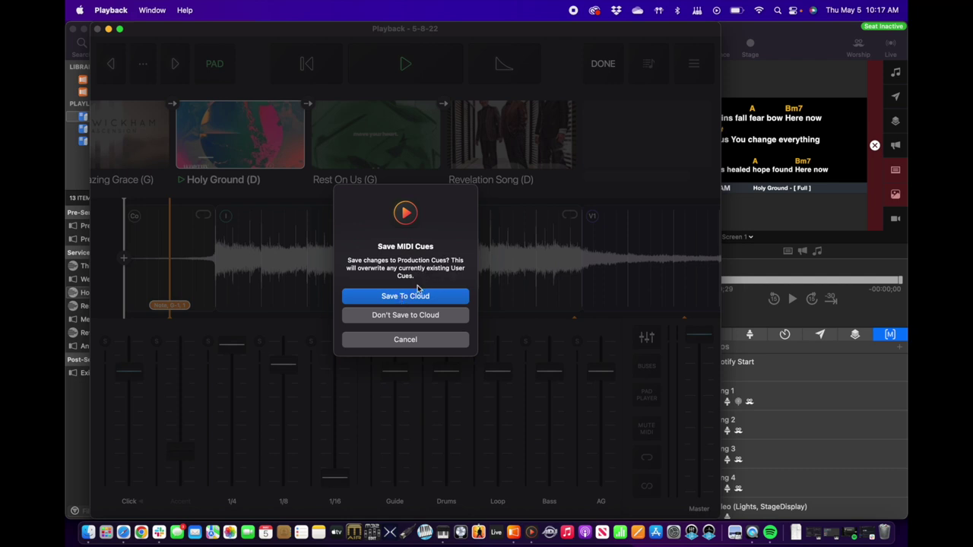
- Save the production cue changes to the cloud and switch to the 5-8-22 MultiTracks setlist in Safari
click(406, 298)
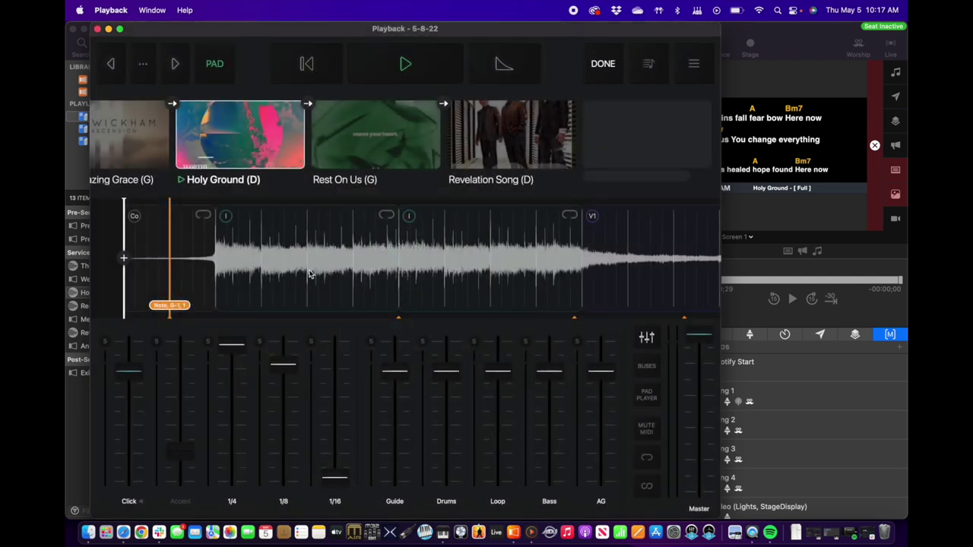
key(ctrl+Up)
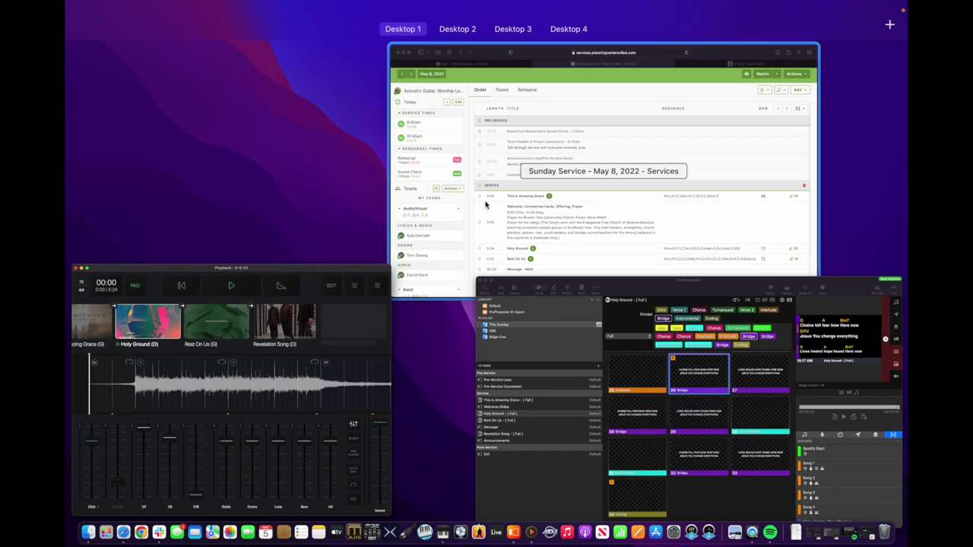
click(485, 204)
click(707, 59)
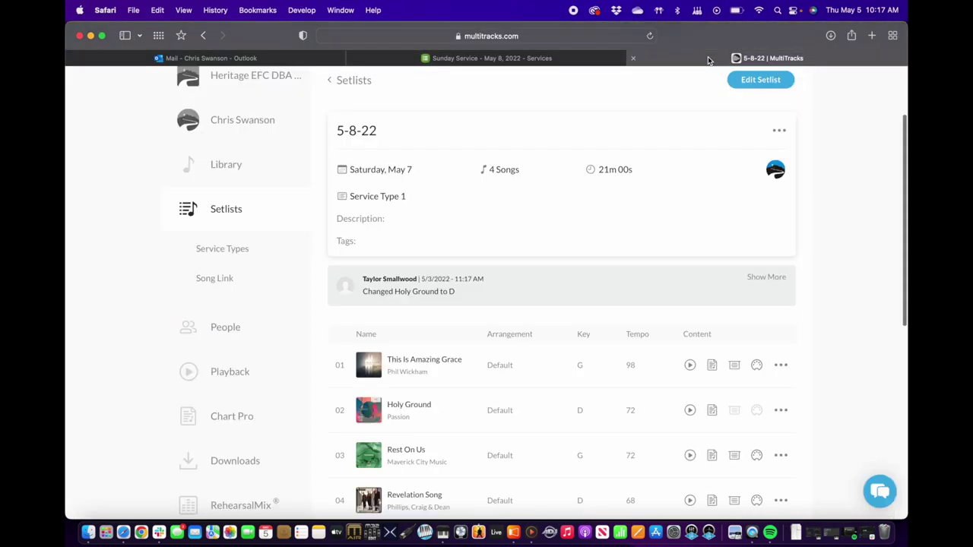
- Reload the 5-8-22 setlist page and open the MIDI cues of Holy Ground
scroll(510, 363, down, 2)
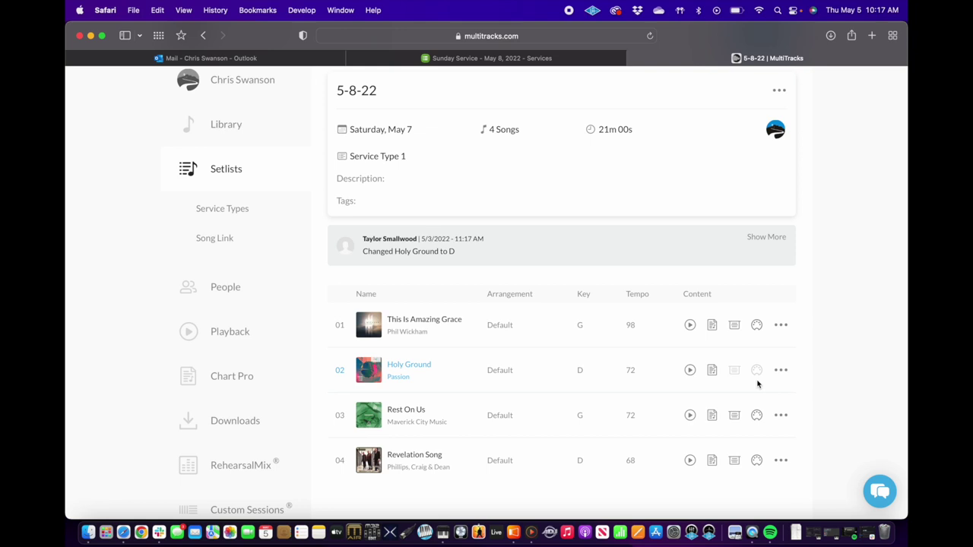
click(650, 37)
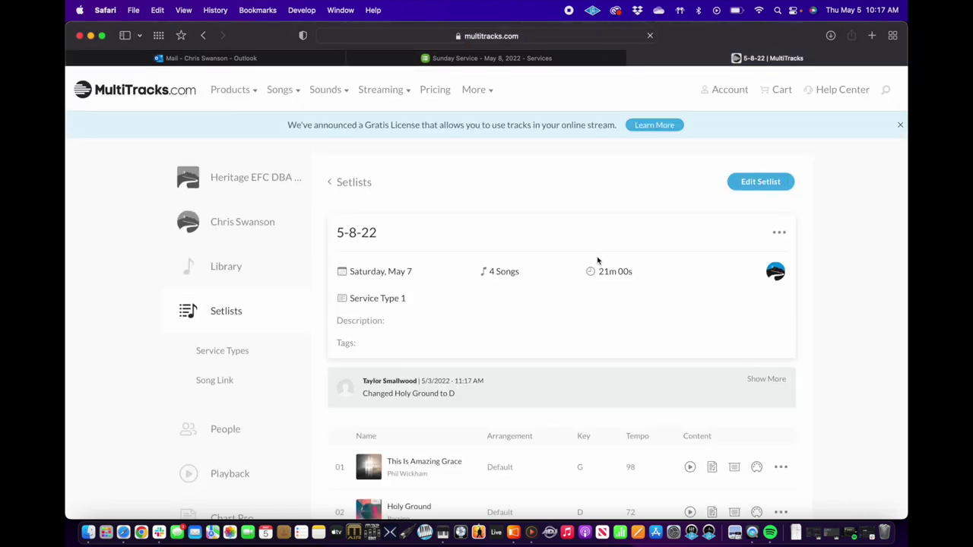
scroll(594, 341, down, 1)
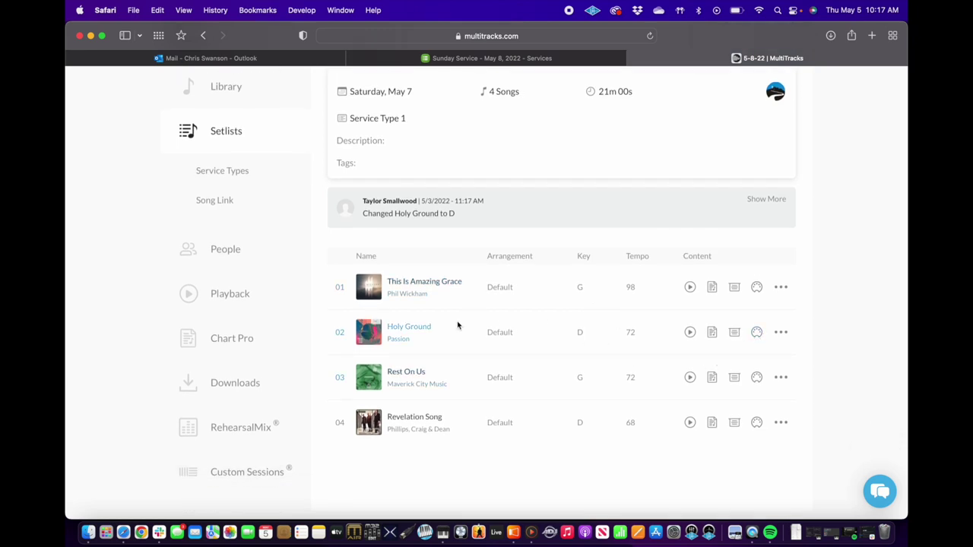
click(757, 334)
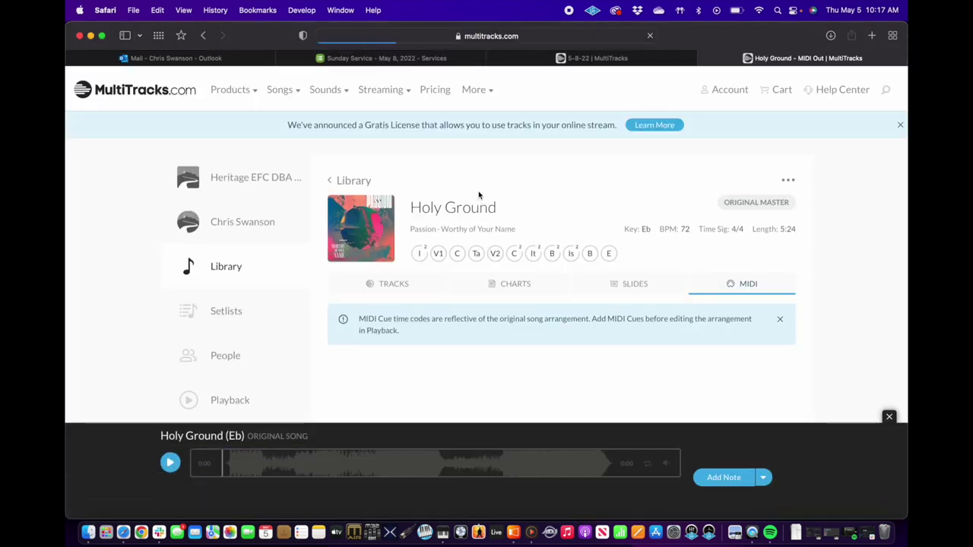
- Set the velocities of the Lyrics notes at 00:20:000, 00:32:803 and 00:40:812 to 2, 3 and 4
scroll(620, 298, down, 3)
scroll(621, 297, down, 4)
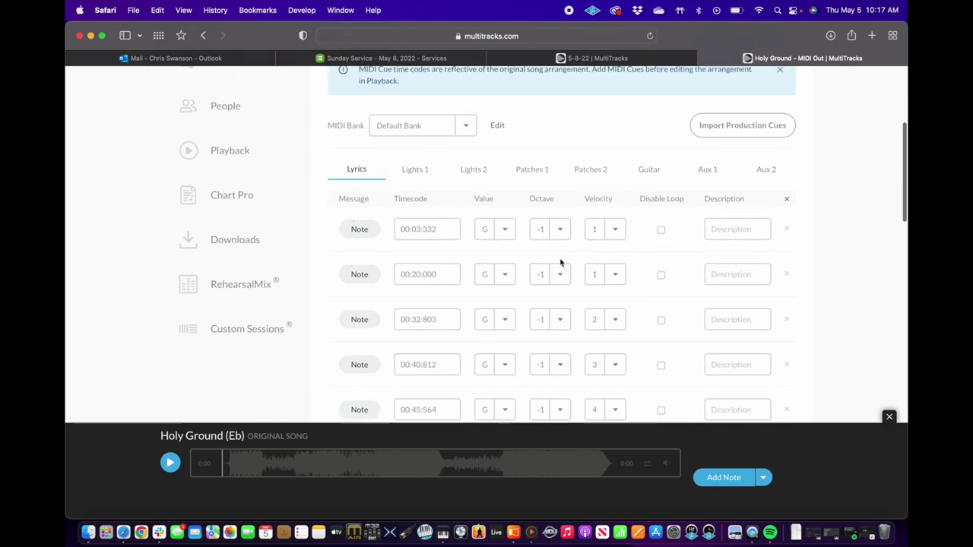
scroll(654, 289, down, 1)
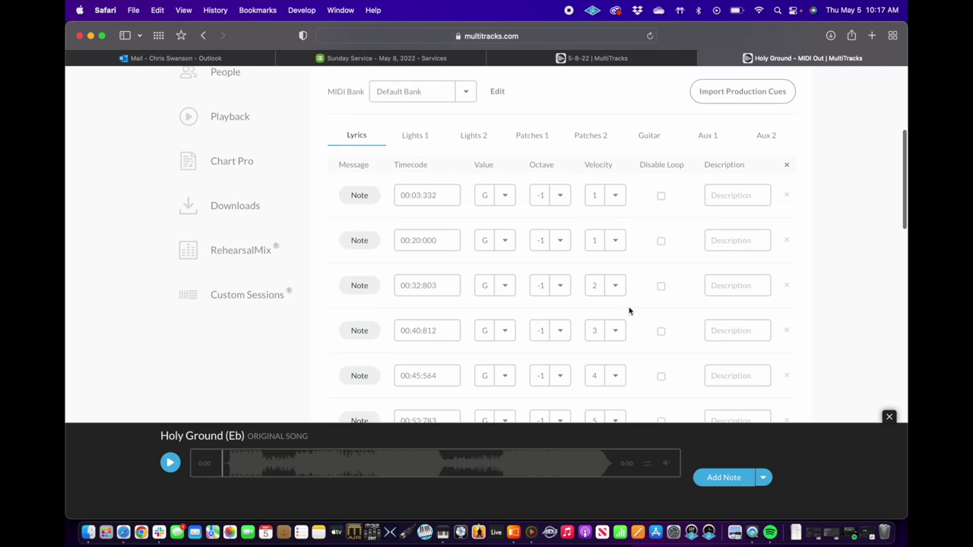
scroll(630, 311, up, 4)
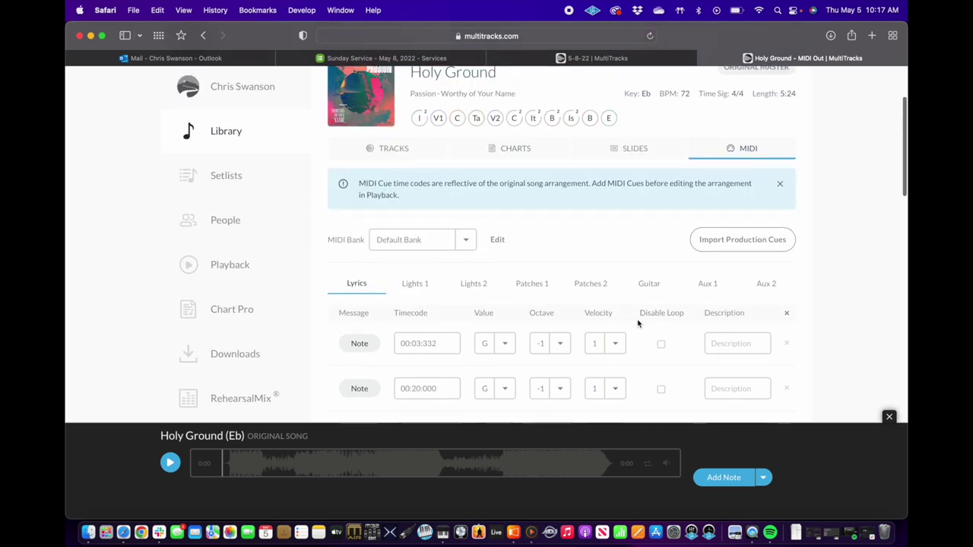
scroll(640, 342, down, 4)
scroll(641, 286, down, 2)
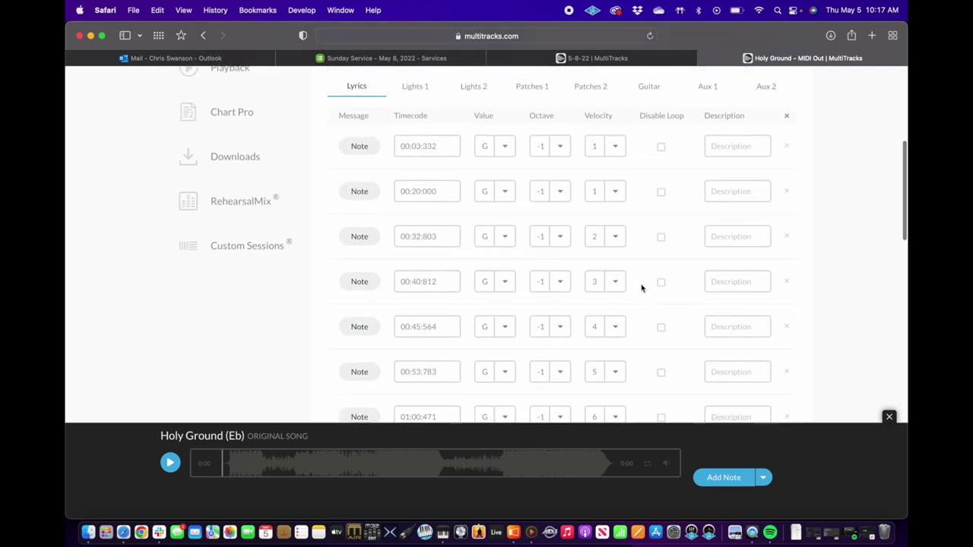
click(614, 193)
click(600, 200)
click(614, 237)
click(599, 248)
click(618, 283)
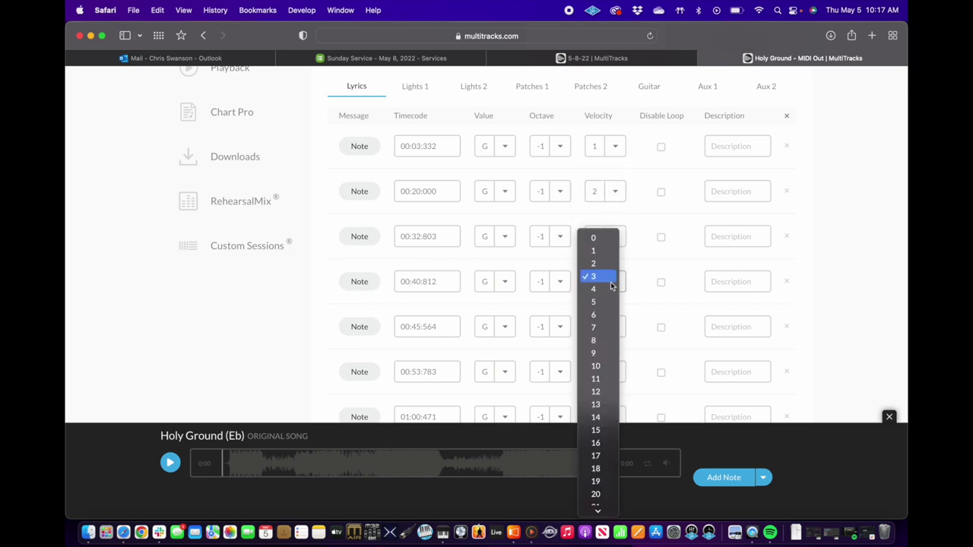
click(597, 286)
- Set the velocities of the Lyrics notes at 00:45:564, 00:53:783 and 01:00:471 to 5, 6 and 7
scroll(637, 326, down, 2)
click(615, 253)
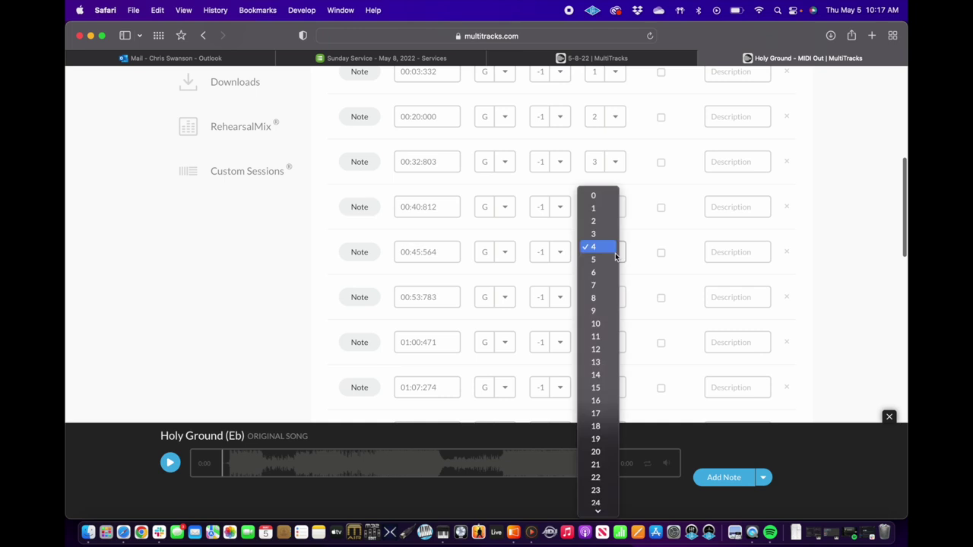
click(597, 259)
scroll(643, 315, down, 2)
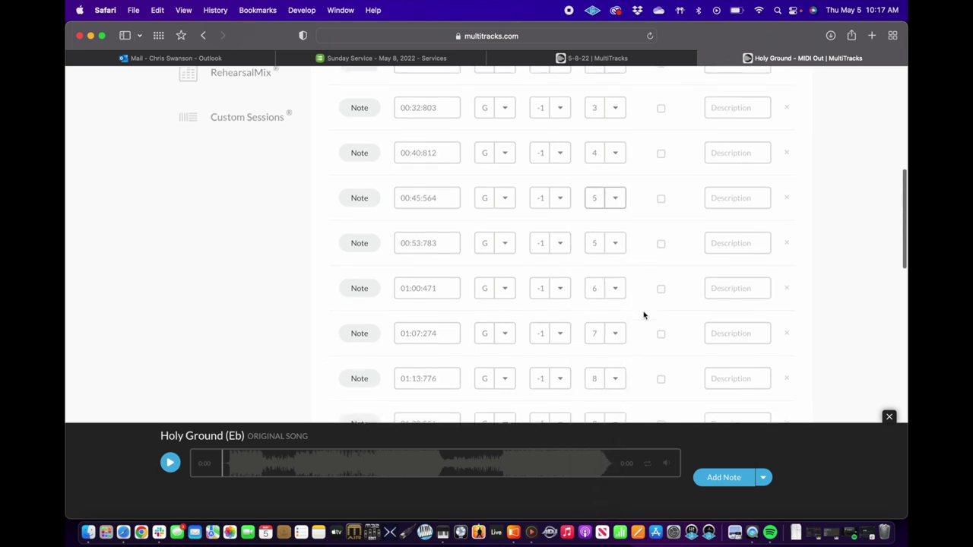
click(613, 246)
click(613, 246)
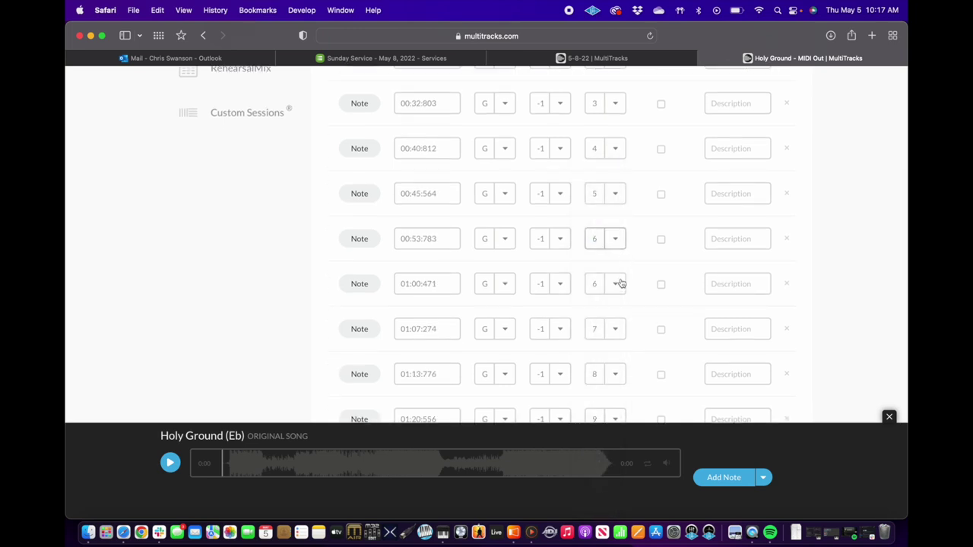
click(617, 284)
click(600, 293)
- Set the velocity of the Lyrics note at 01:07:274 to 8 and the one at 01:13:776 to 9
scroll(635, 327, down, 2)
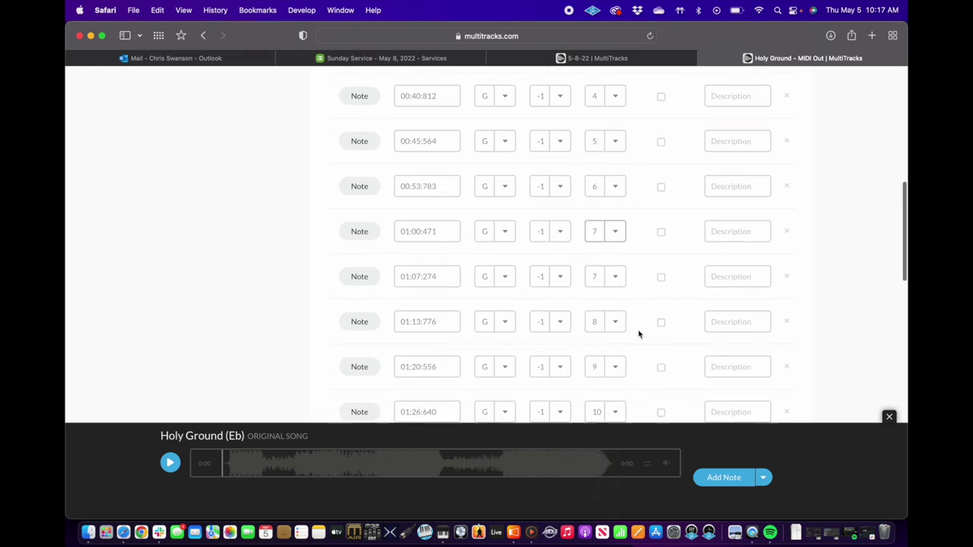
click(615, 275)
click(598, 279)
scroll(627, 304, down, 2)
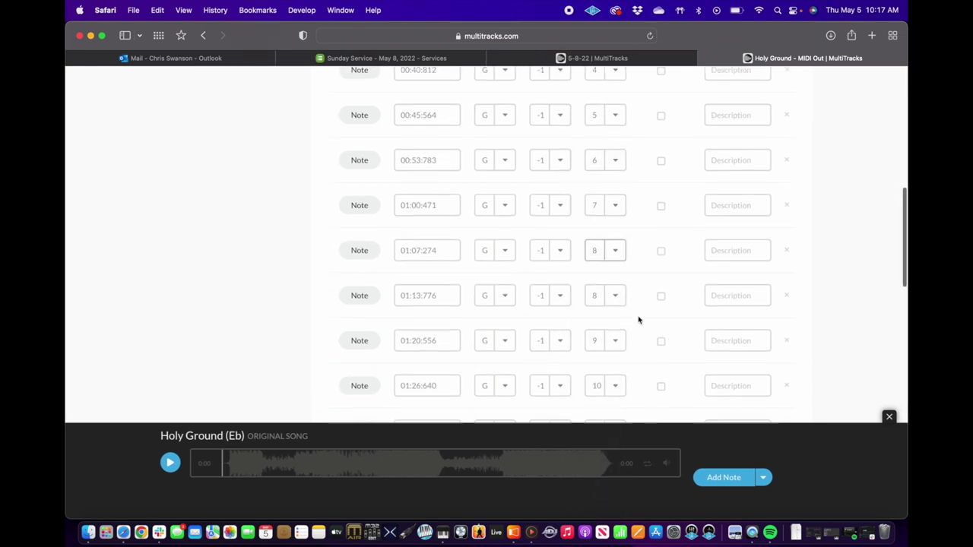
click(614, 280)
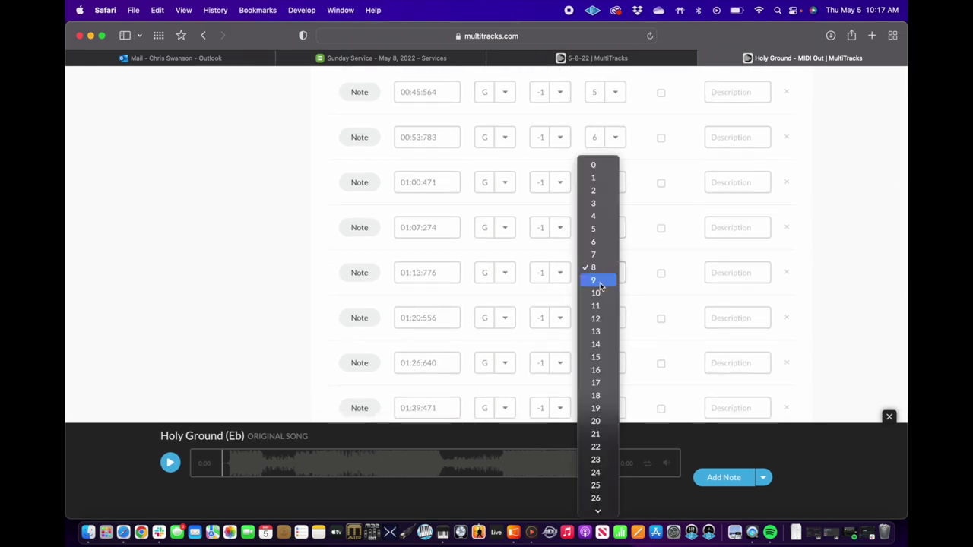
click(614, 280)
click(614, 279)
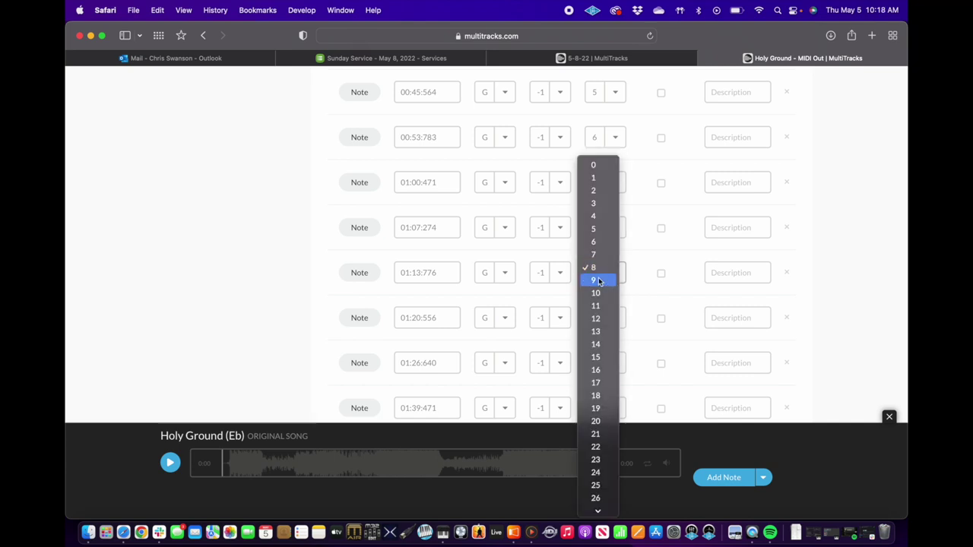
click(613, 284)
- Set the velocity of the Lyrics note at 01:20:556 to 10 and the one at 01:26:640 to 11
scroll(618, 278, down, 2)
click(617, 278)
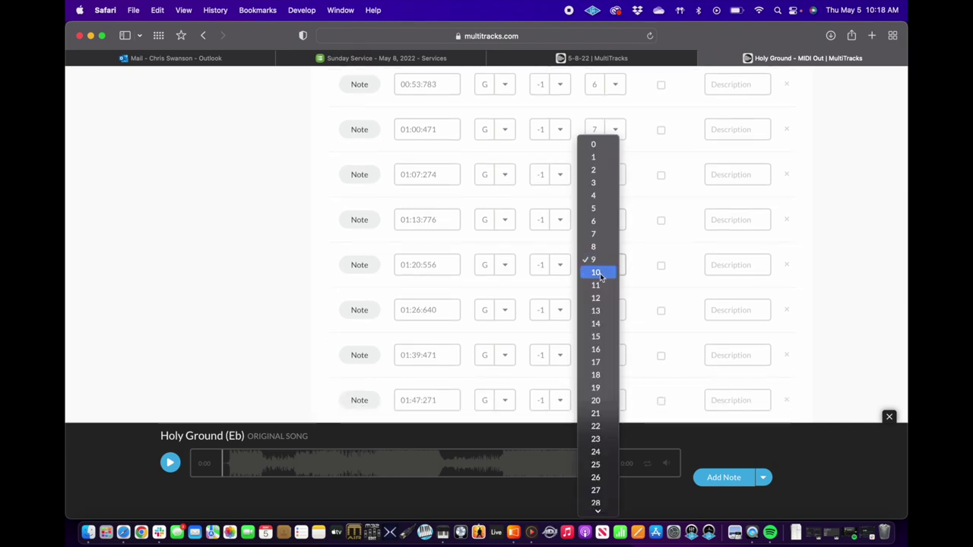
click(604, 272)
scroll(628, 304, down, 2)
click(615, 259)
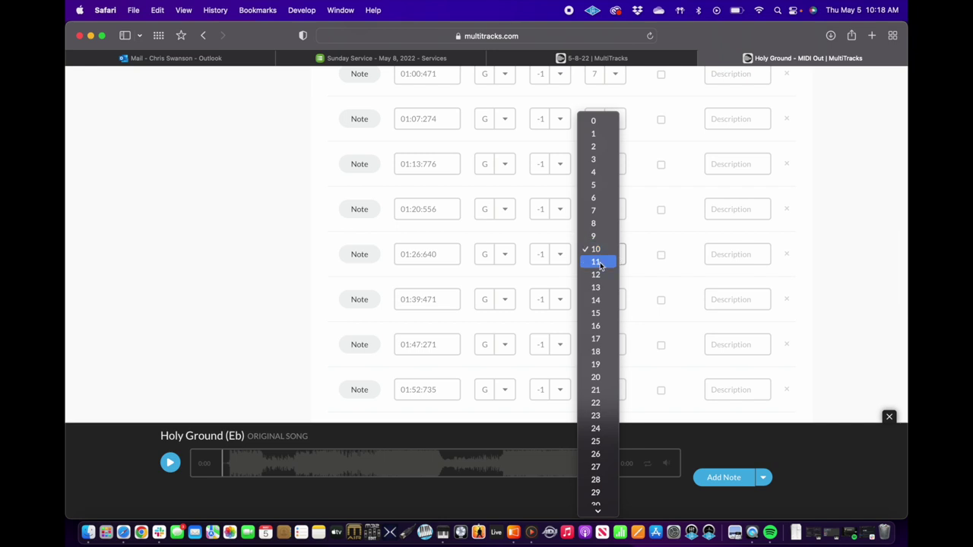
click(600, 259)
- Set the velocity of the Lyrics note at 01:39:471 to 12 and the one at 01:47:271 to 13
scroll(636, 301, down, 1)
scroll(636, 302, down, 2)
click(615, 242)
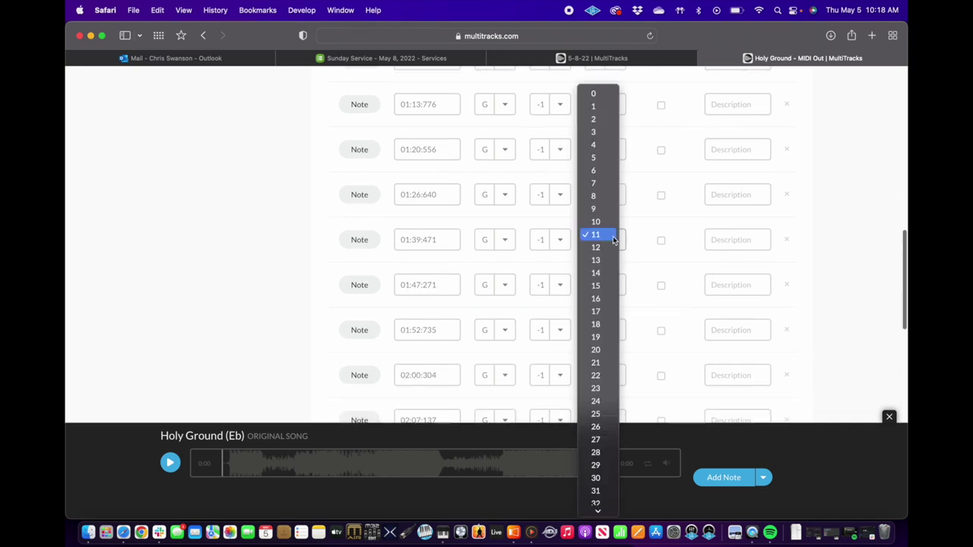
click(601, 246)
scroll(640, 308, down, 2)
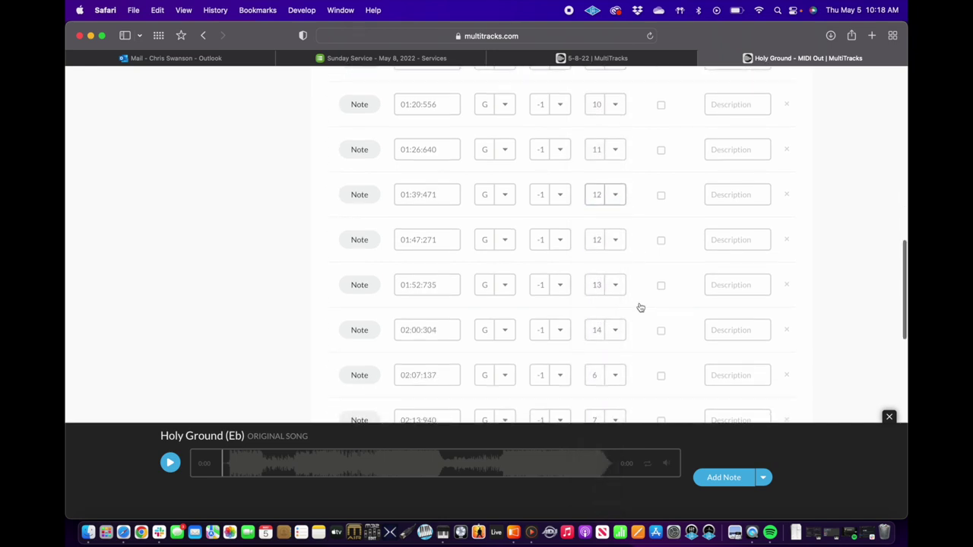
click(615, 243)
click(600, 248)
- Set the velocity of the Lyrics note at 01:52:735 to 14 and the one at 02:00:304 to 15
scroll(638, 298, down, 1)
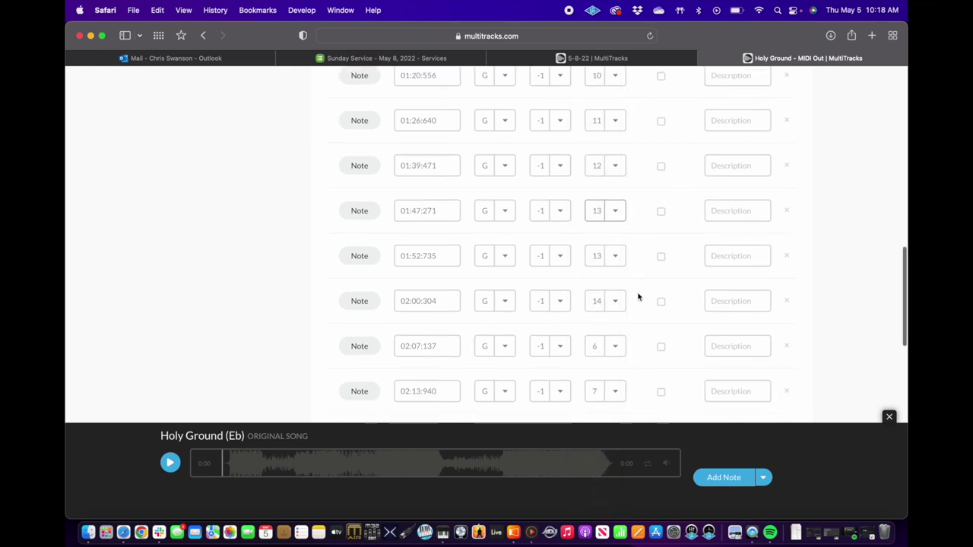
click(616, 258)
click(600, 263)
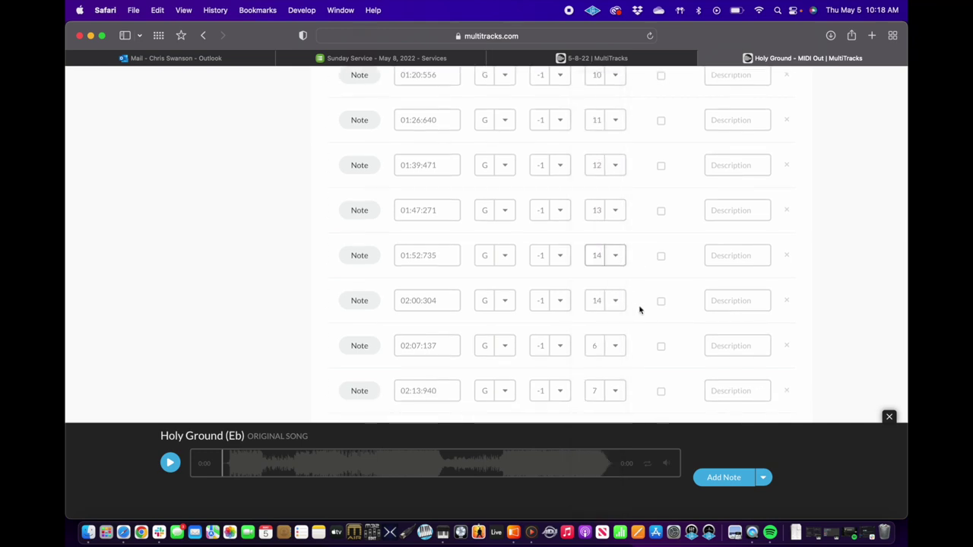
scroll(640, 308, down, 2)
click(616, 258)
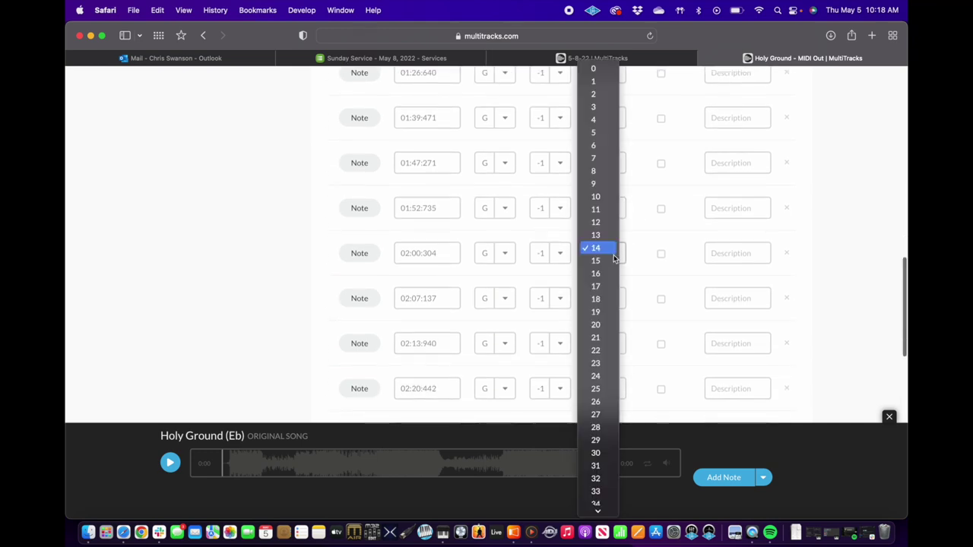
click(599, 258)
- Set the velocity of the Lyrics note at 02:07:137 to 16 and the one at 02:13:940 to 17
scroll(643, 305, down, 1)
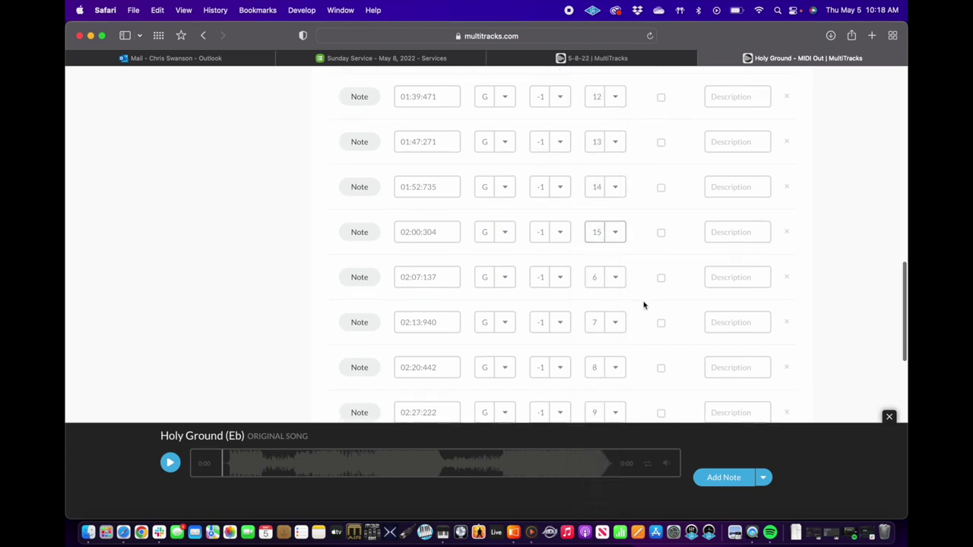
click(615, 278)
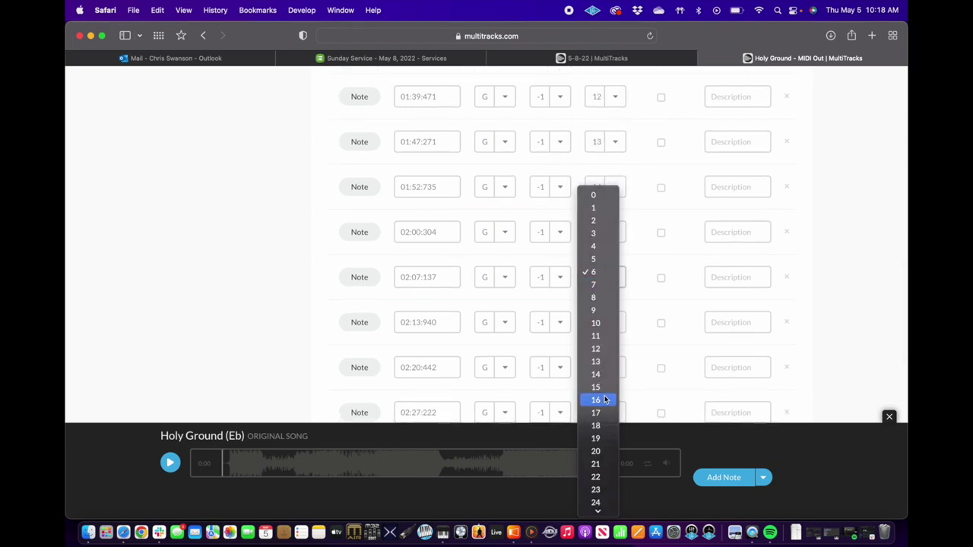
click(604, 400)
scroll(626, 315, down, 2)
click(615, 272)
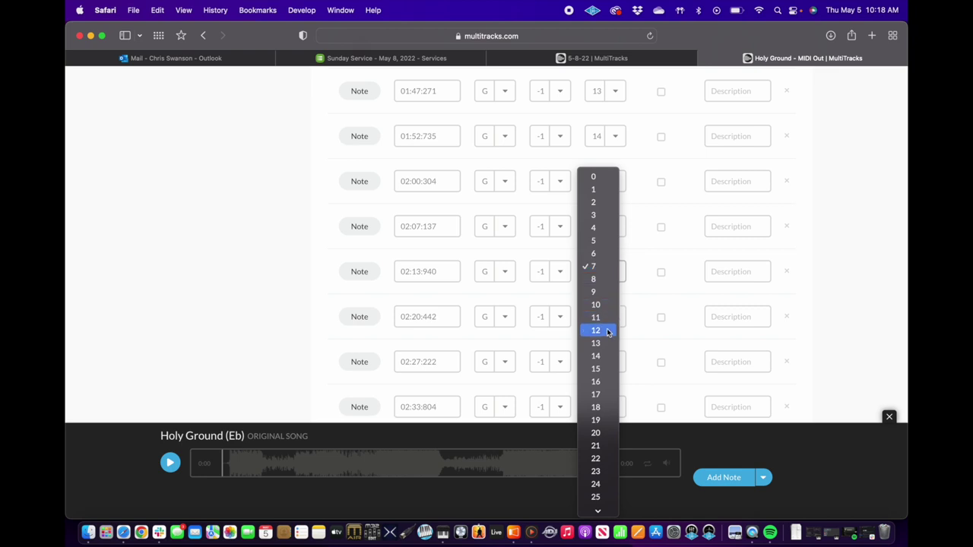
click(636, 347)
click(615, 269)
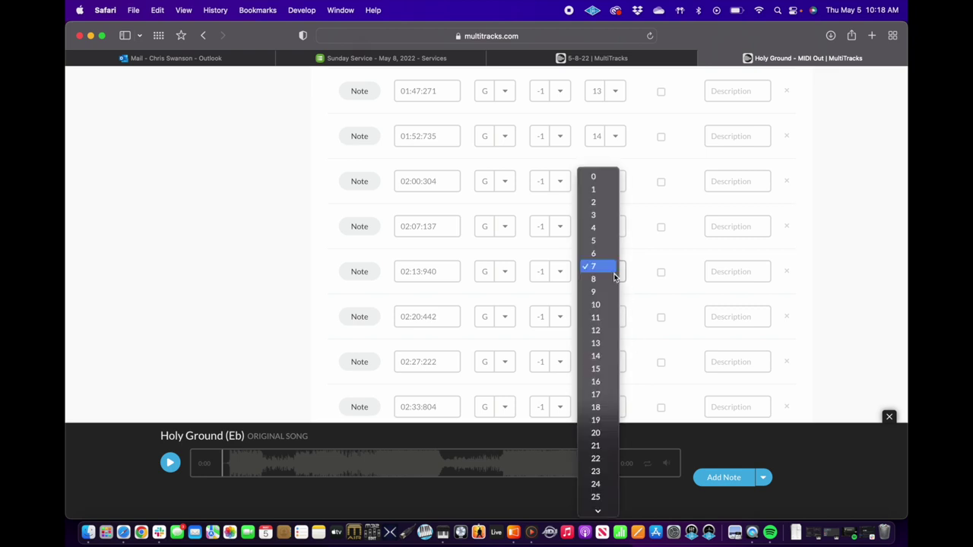
click(610, 395)
- Set the velocity of the Lyrics note at 02:20:442 to 18 and the one at 02:27:222 to 19
scroll(628, 369, down, 2)
click(613, 257)
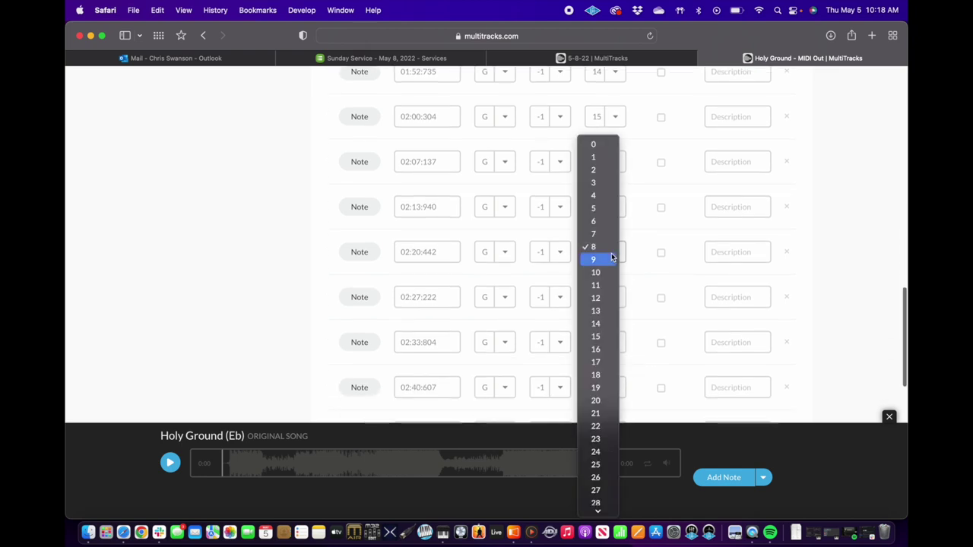
click(603, 373)
scroll(630, 315, down, 2)
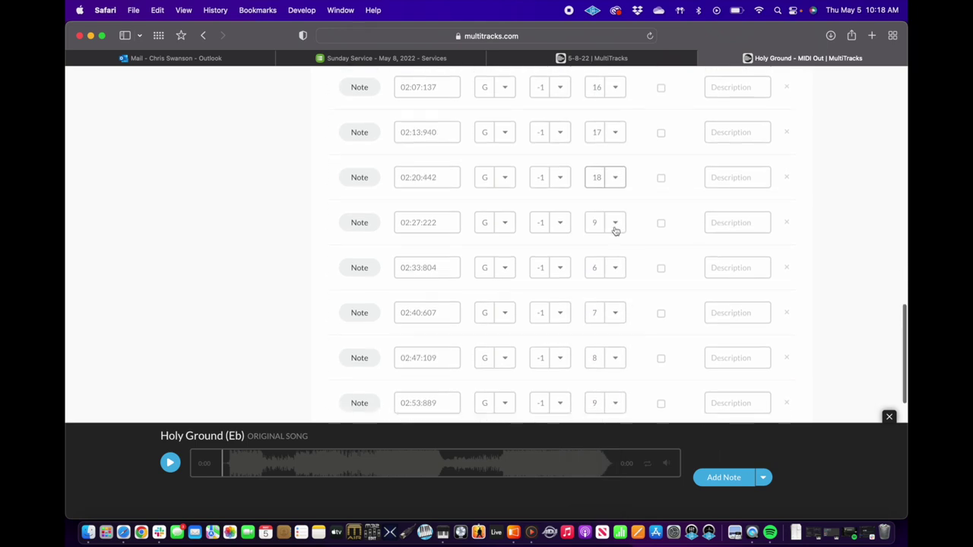
click(614, 225)
click(600, 333)
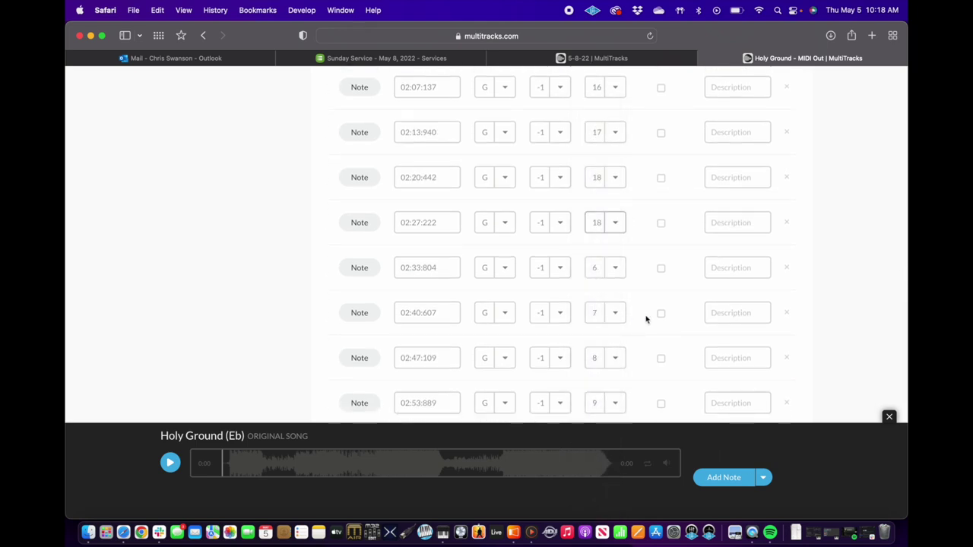
scroll(645, 320, down, 1)
click(617, 195)
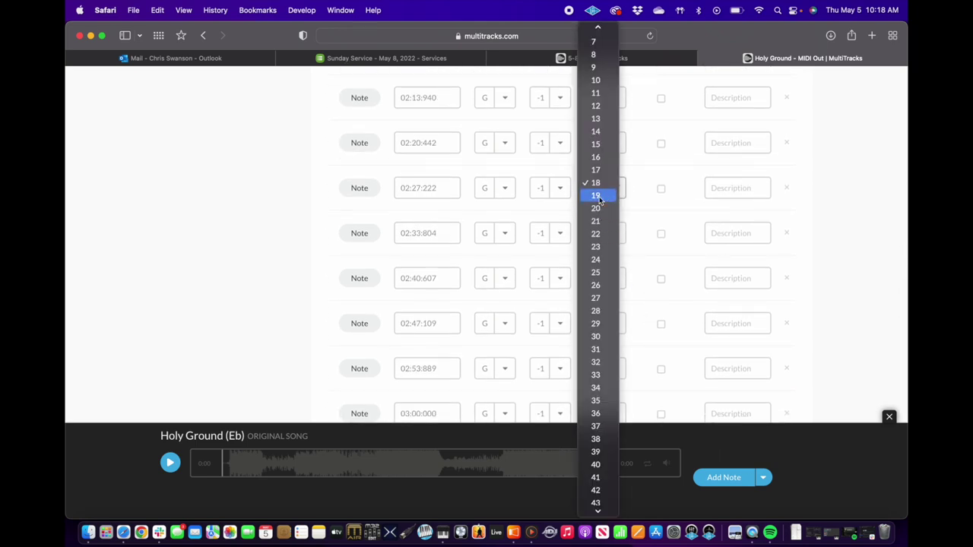
click(599, 196)
- Set the velocity of the Lyrics note at 02:33:804 to 20 and the one at 02:40:607 to 21
click(614, 234)
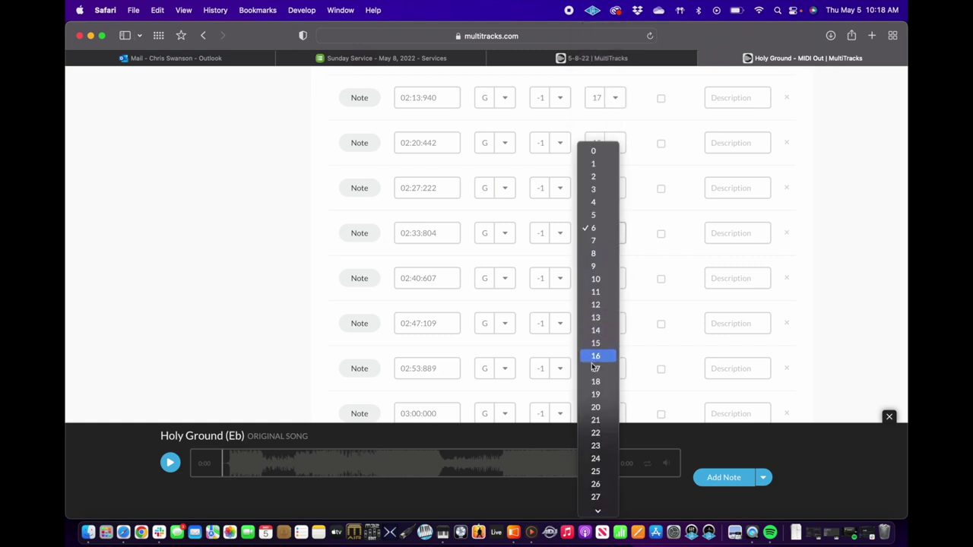
click(597, 409)
scroll(630, 341, down, 1)
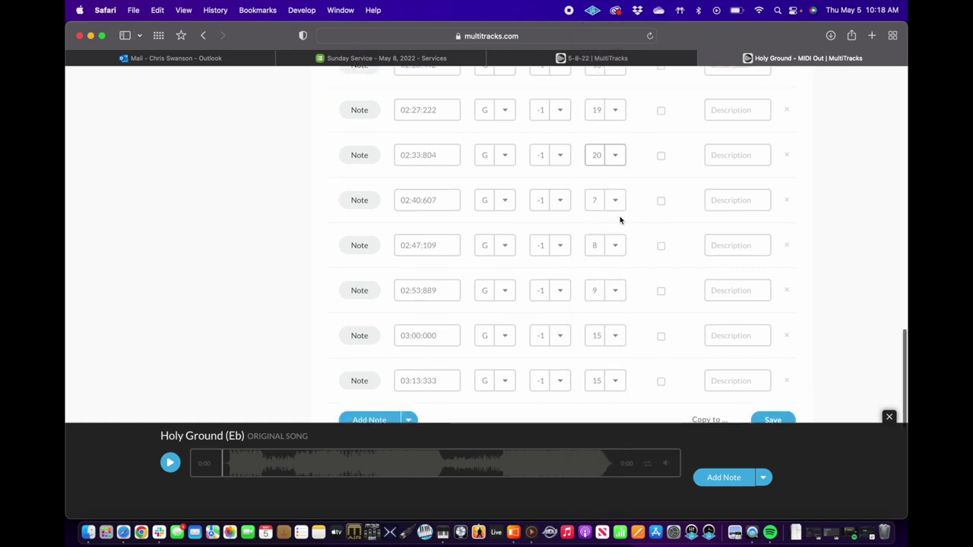
click(616, 203)
click(607, 374)
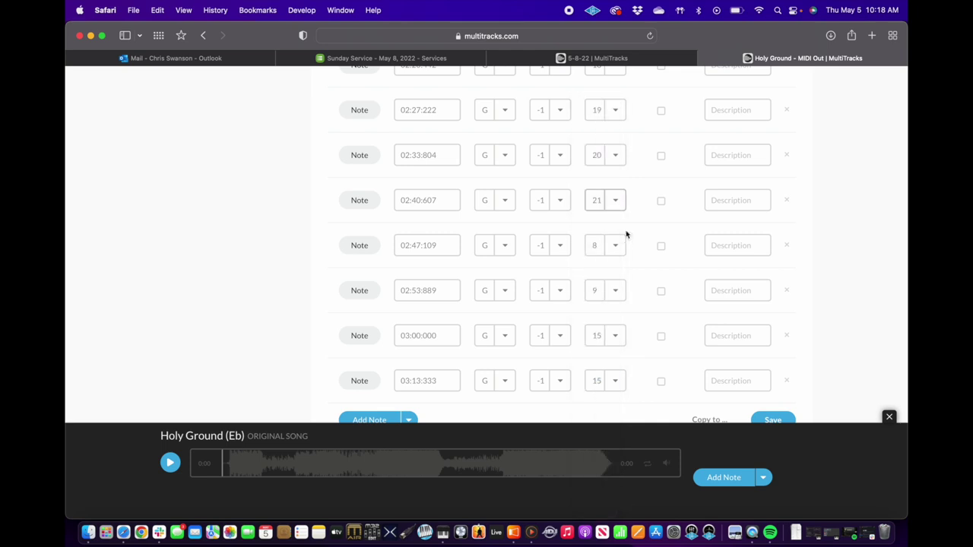
- Set the velocity of the Lyrics note at 02:47:109 to 22 and the one at 02:53:889 to 23
click(615, 249)
click(601, 413)
scroll(630, 325, down, 2)
scroll(630, 325, down, 1)
click(614, 199)
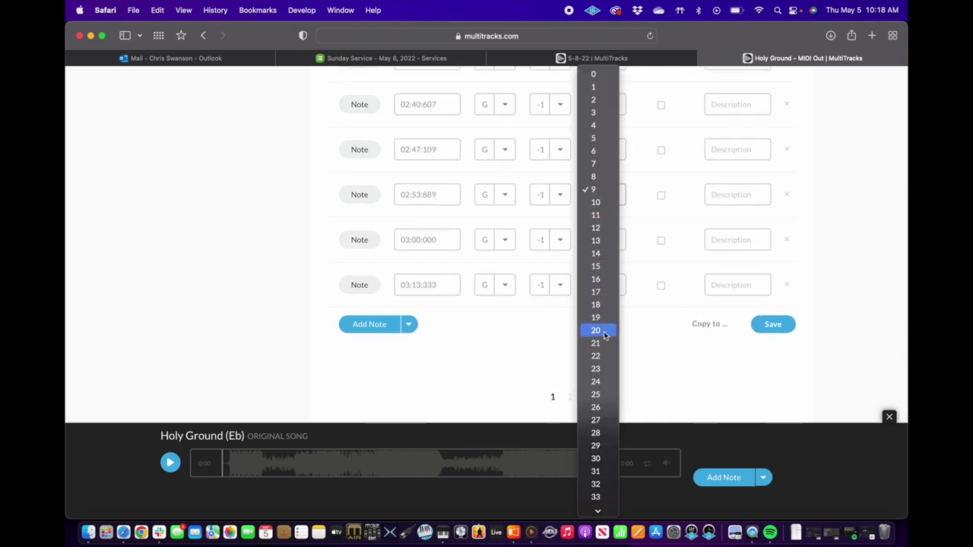
click(618, 271)
- Set the velocity of the Lyrics notes at 03:00:000 and 03:13:333 to 24 and 25, and save the cues
click(616, 242)
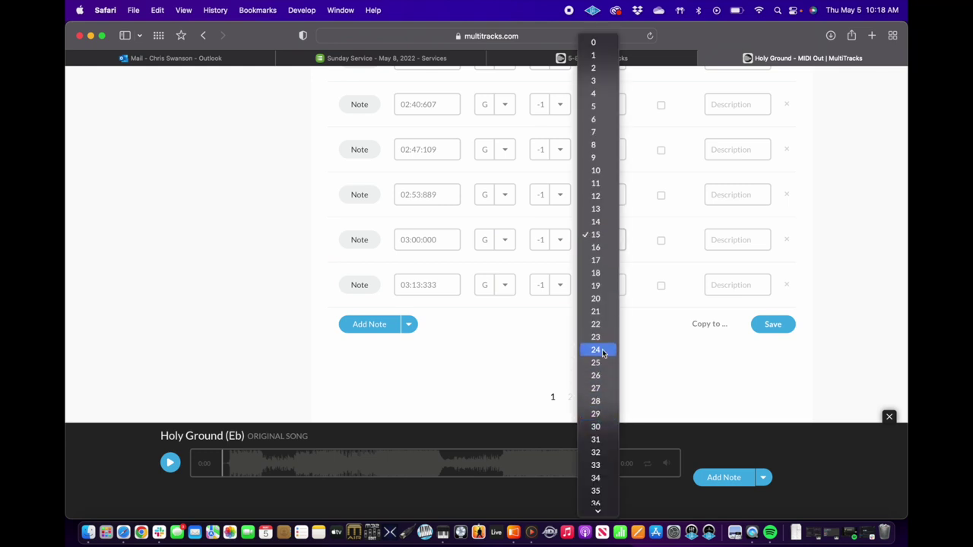
click(603, 351)
click(617, 285)
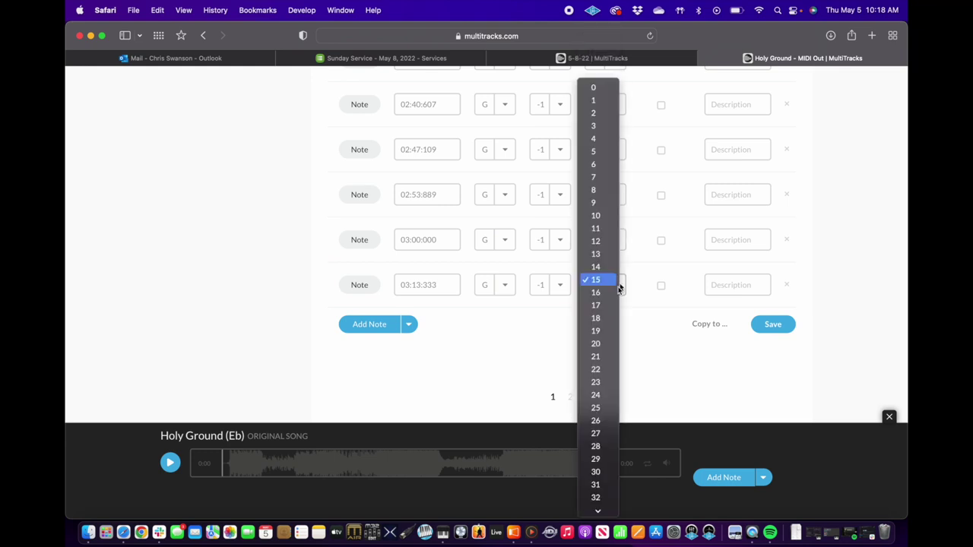
click(601, 409)
click(780, 325)
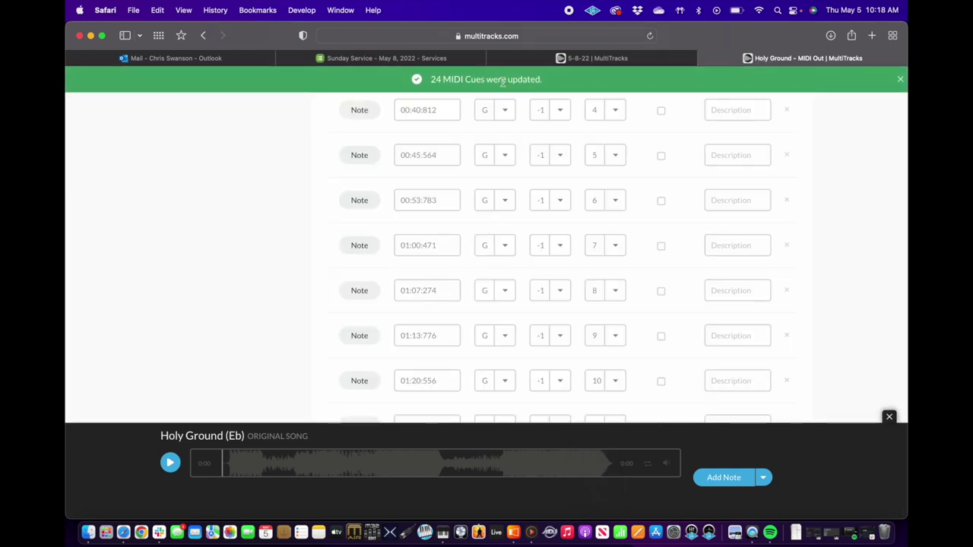
- Check the saved Lyrics velocities on the first page and open the second page of cues
scroll(643, 287, down, 3)
scroll(643, 287, up, 10)
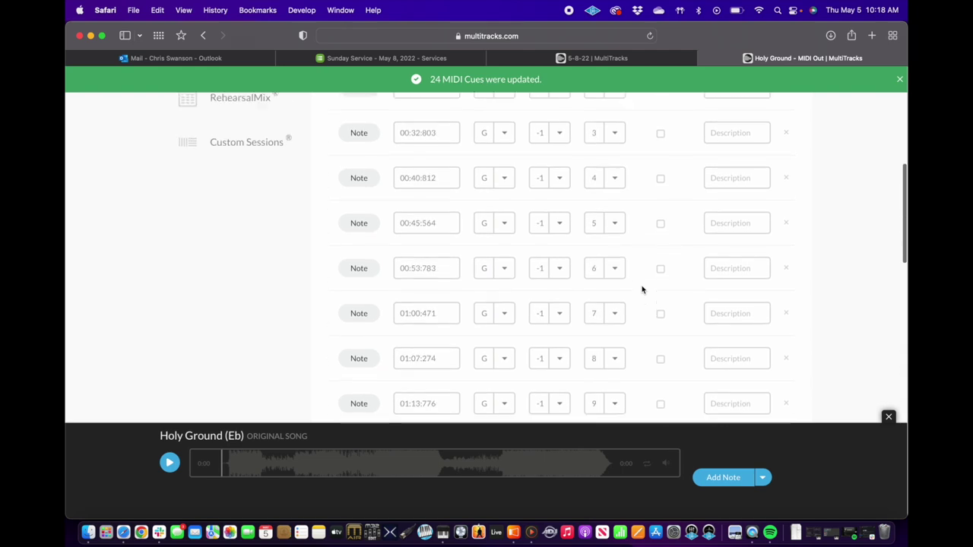
scroll(649, 325, down, 15)
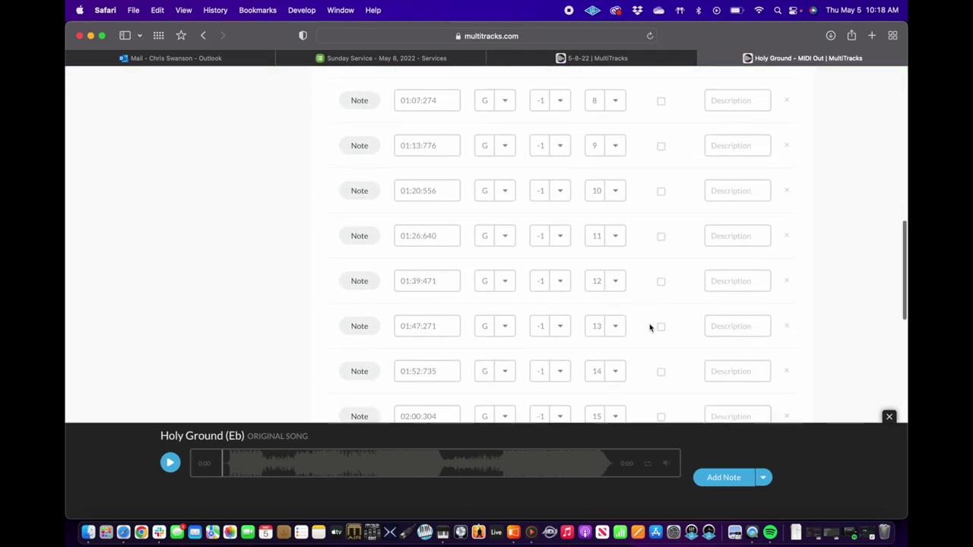
scroll(649, 328, down, 10)
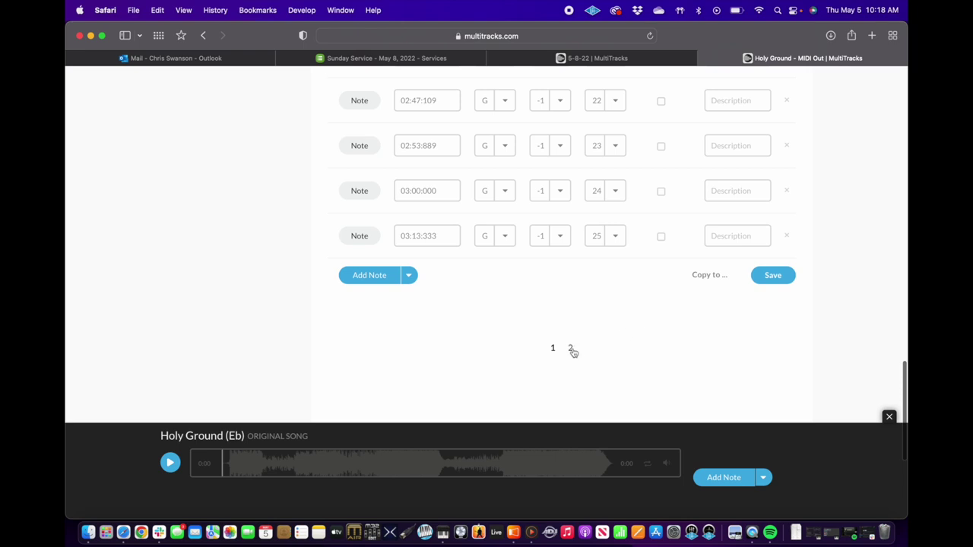
click(571, 349)
- Set the velocity of the Lyrics note at 03:26:000 to 26 and the one at 03:39:371 to 27
scroll(630, 191, up, 5)
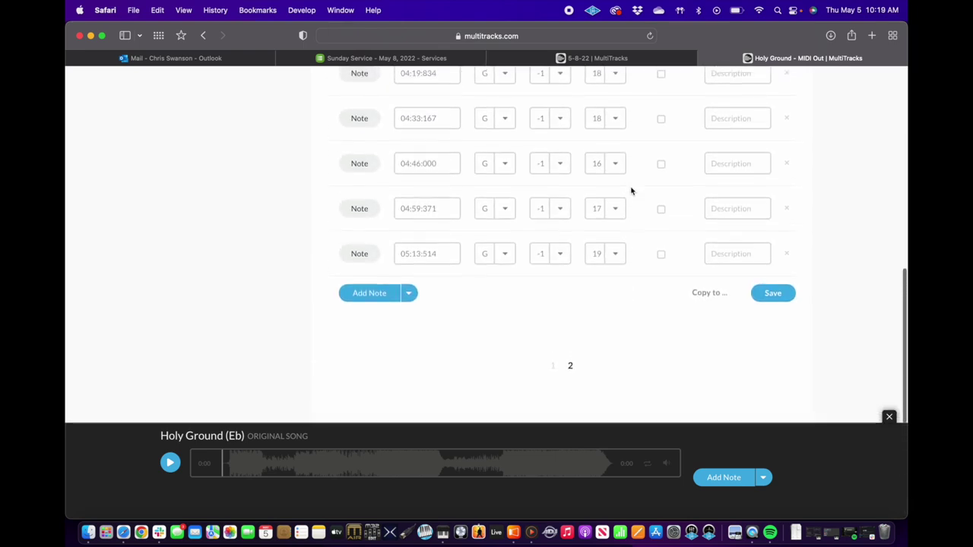
scroll(630, 191, up, 3)
click(630, 191)
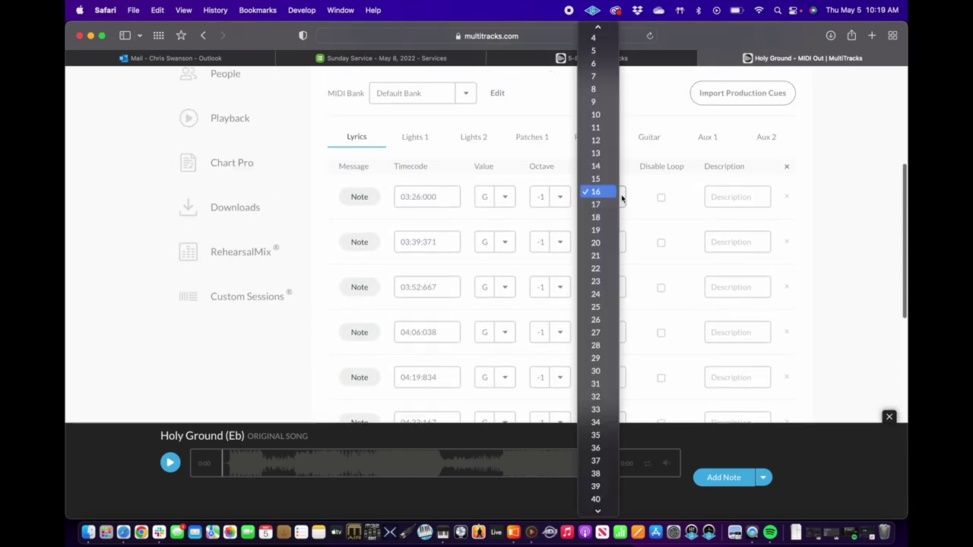
click(597, 321)
click(613, 247)
click(597, 365)
- Set the velocity of the Lyrics note at 03:52:667 to 28 and the one at 04:06:038 to 29
click(615, 289)
click(597, 436)
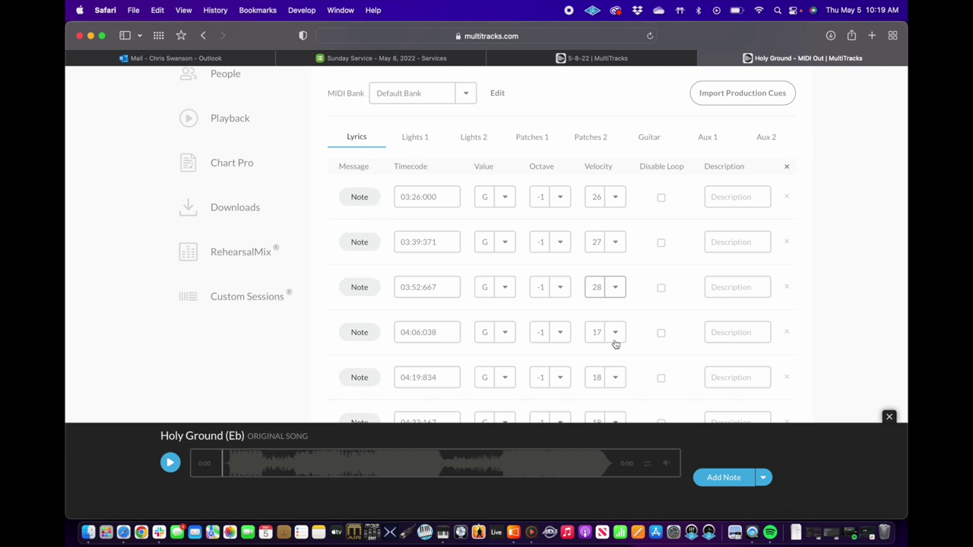
click(616, 345)
click(597, 479)
- Set the velocity of the Lyrics note at 04:19:834 to 30 and the one at 04:33:167 to 31
scroll(638, 346, down, 2)
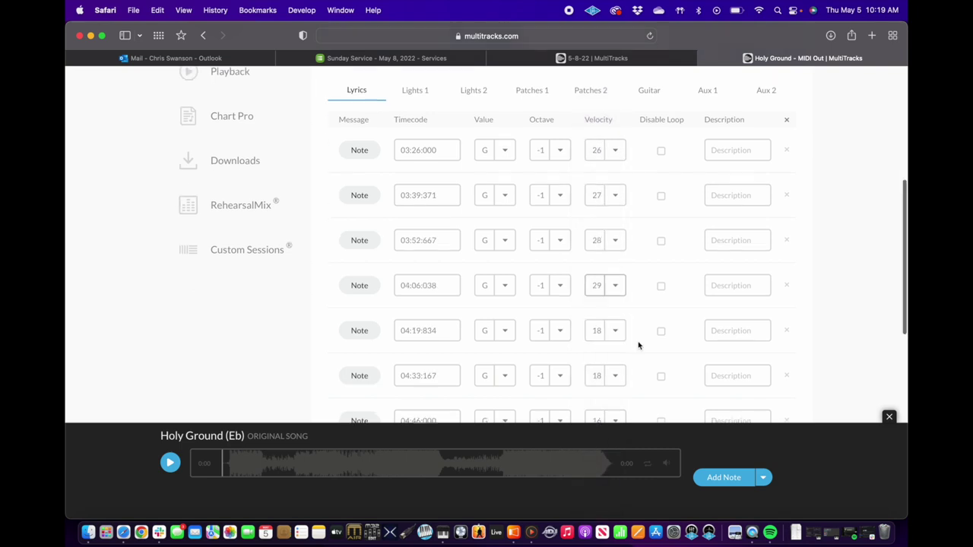
scroll(638, 346, down, 3)
click(616, 206)
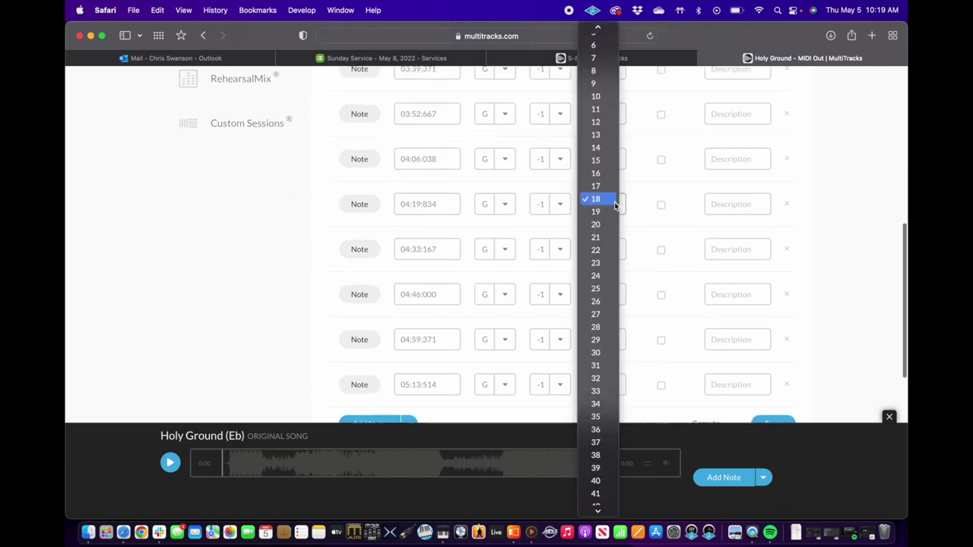
click(593, 355)
scroll(637, 289, down, 2)
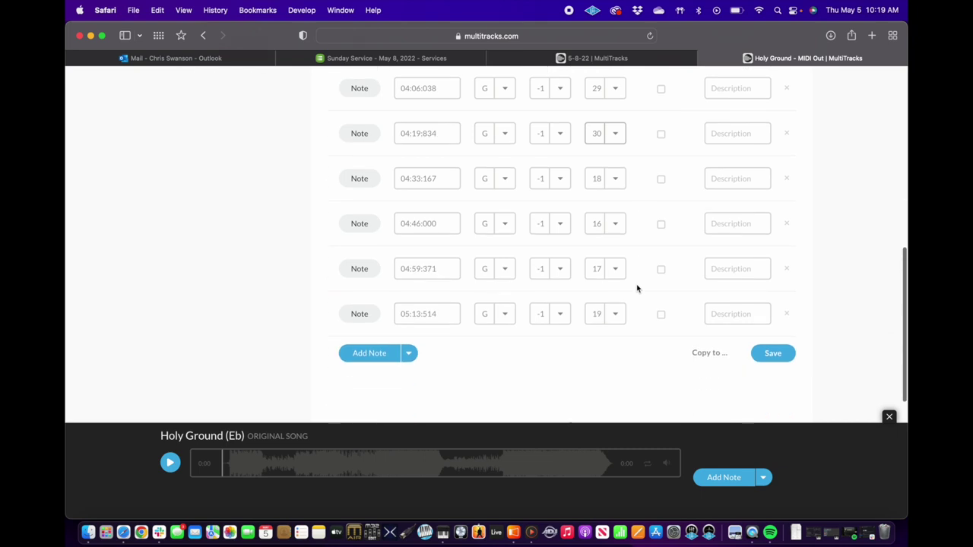
click(616, 181)
click(595, 339)
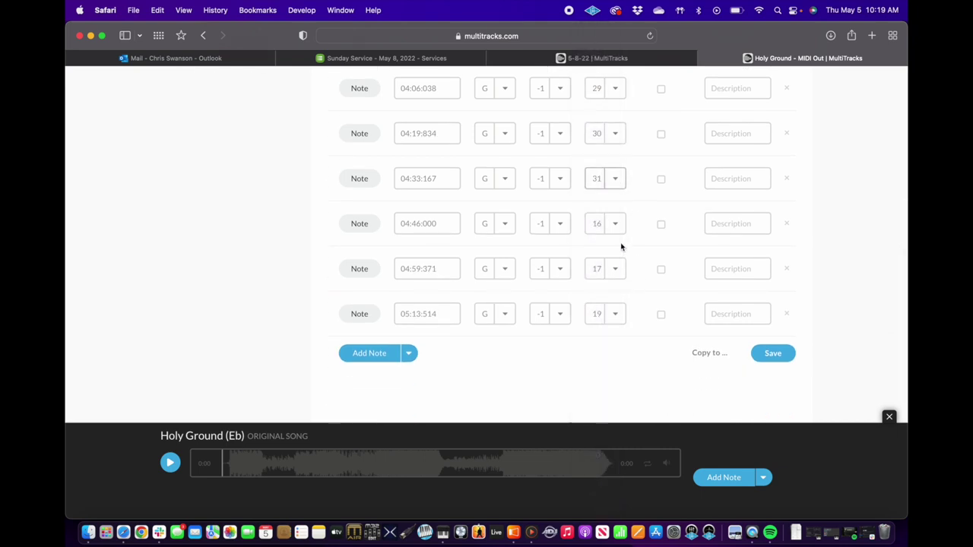
- Set the velocity of the Lyrics note at 04:46:000 to 32 and the one at 04:59:371 to 33
scroll(621, 247, down, 1)
click(615, 203)
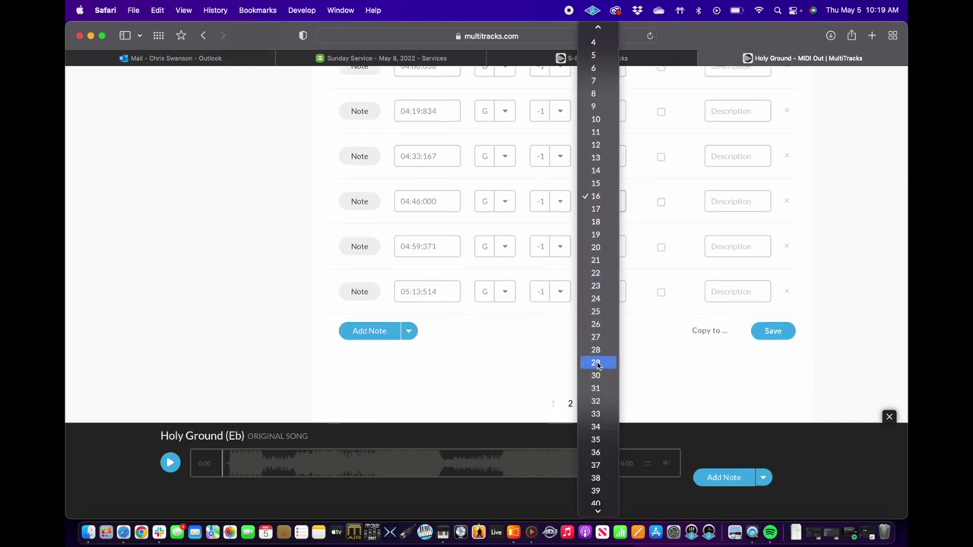
click(596, 401)
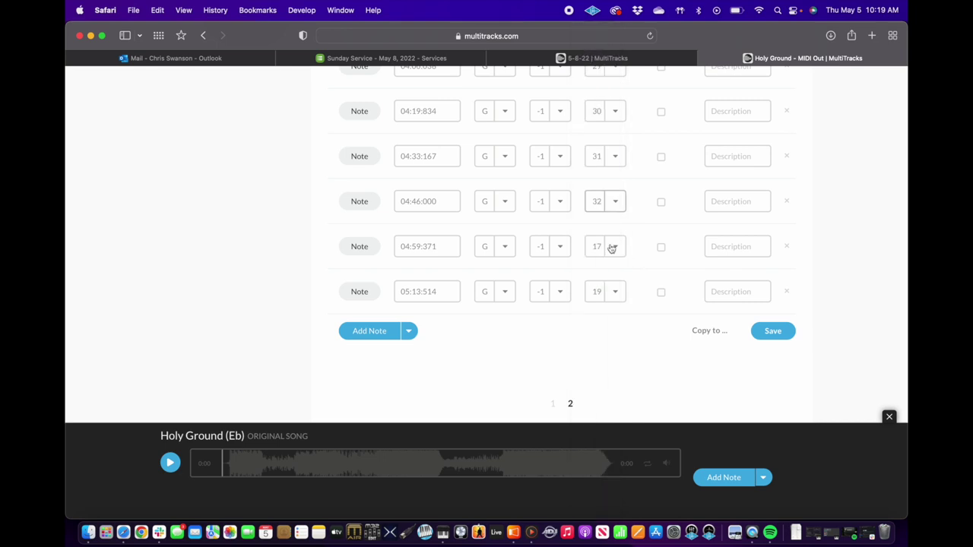
click(612, 247)
click(603, 351)
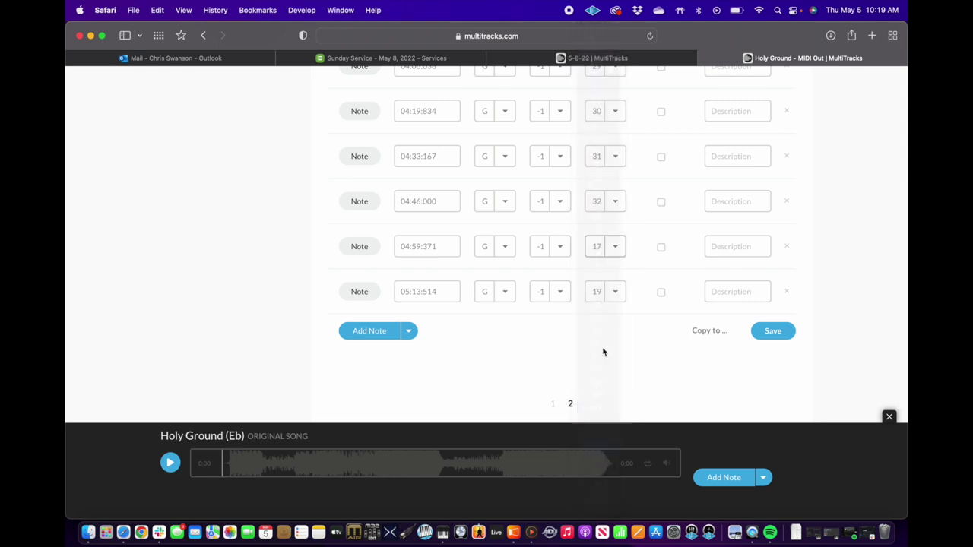
- Set the velocity of the last Lyrics note at 05:13:514 to 34 and save the second page of cues
click(615, 294)
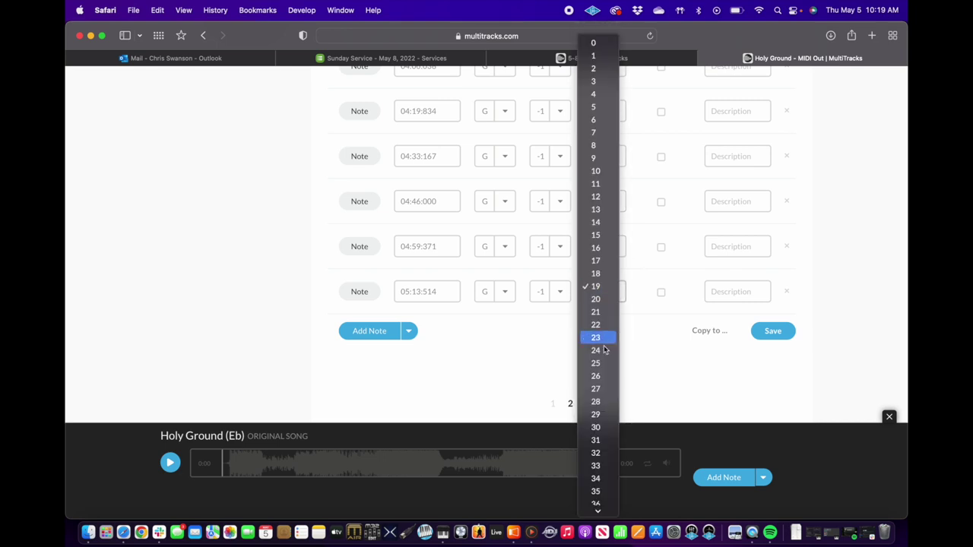
click(597, 479)
click(773, 332)
- Switch to ProPresenter to compare Holy Ground's final slide numbers with the cue velocities, and return to the MultiTracks cue list in Safari
key(ctrl+Up)
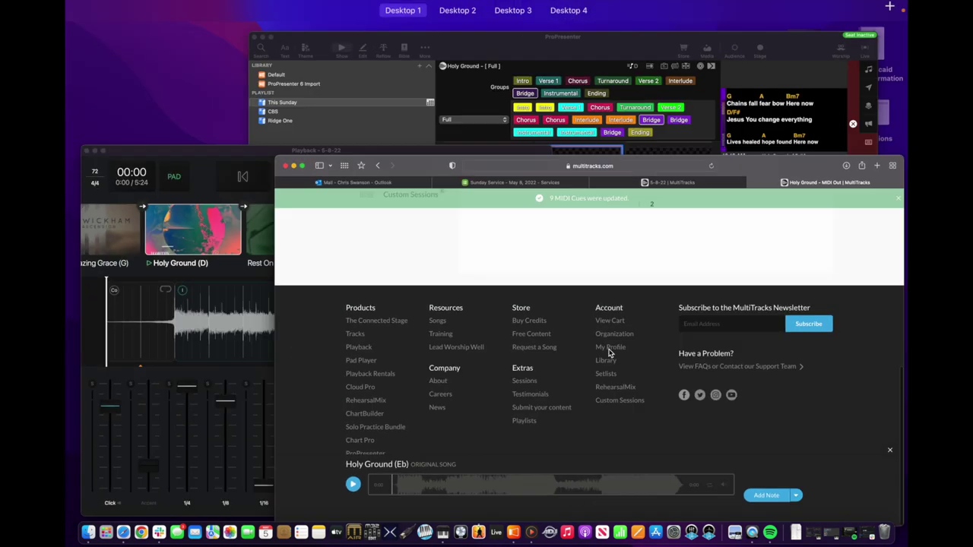
click(487, 228)
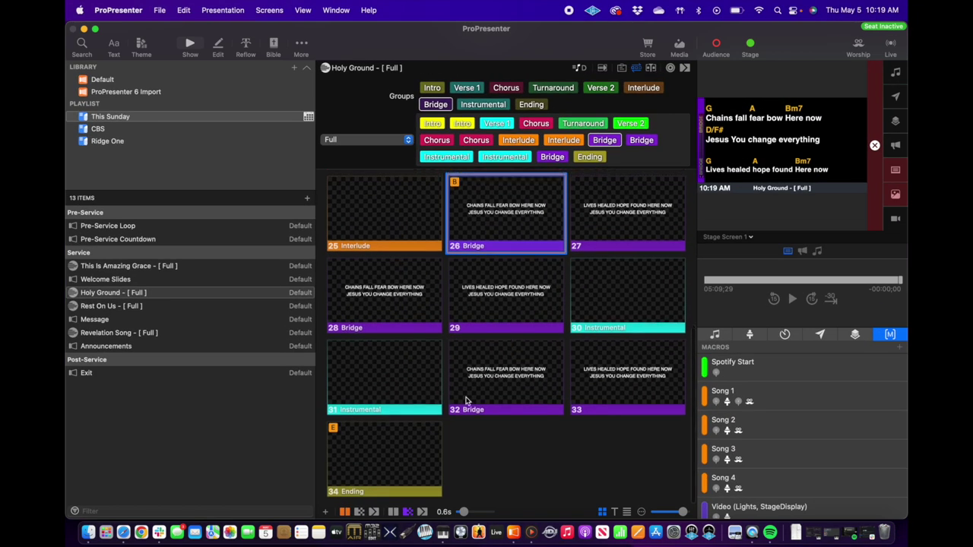
key(ctrl+Up)
click(532, 221)
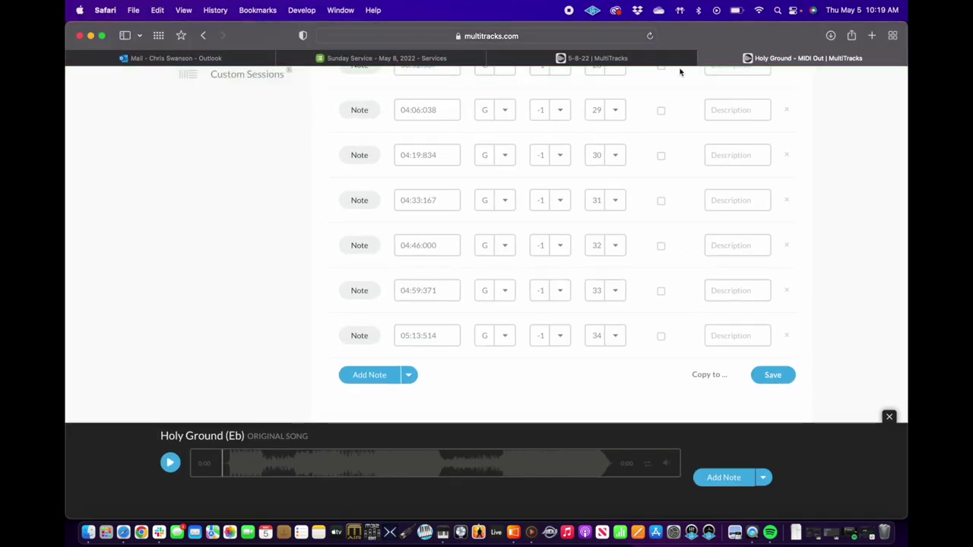
- Close the Holy Ground MIDI Out page and switch to the Playback app
click(706, 58)
key(ctrl+Up)
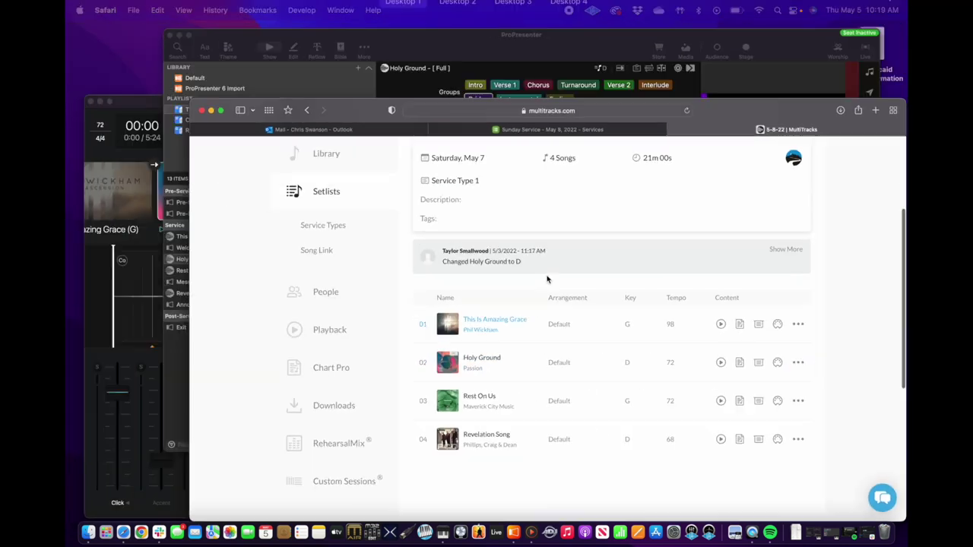
click(308, 270)
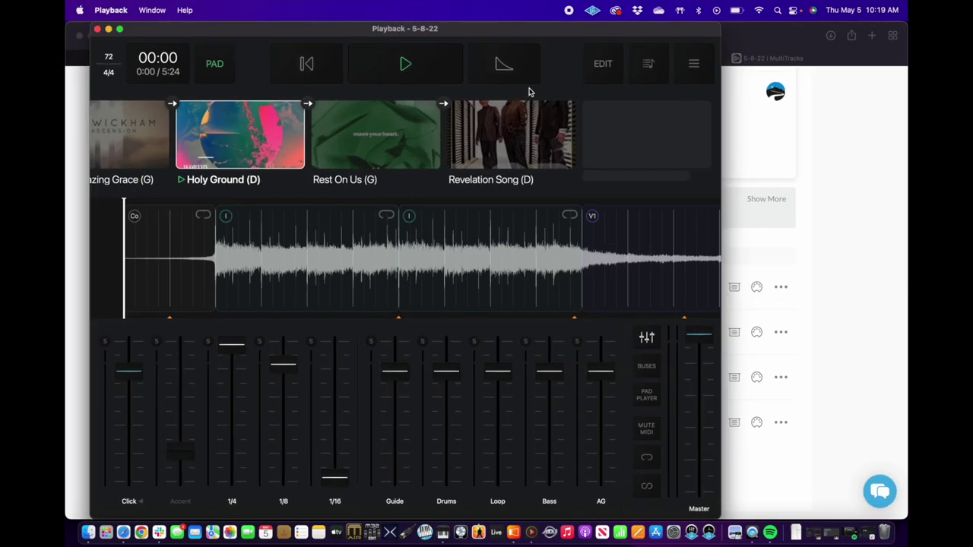
- Open Holy Ground's song settings in Playback's edit mode and examine the available Lyrics Bus cue sources
click(603, 65)
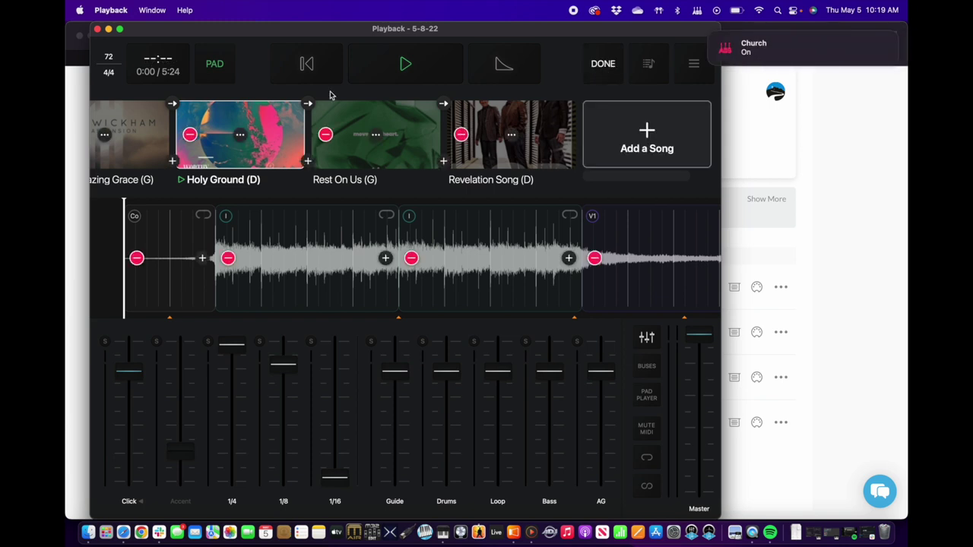
click(239, 136)
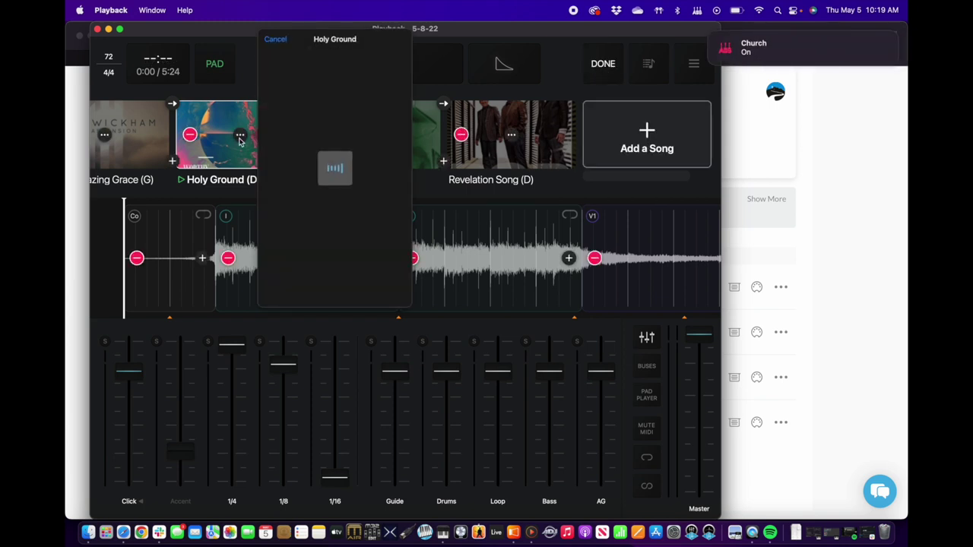
scroll(348, 218, down, 5)
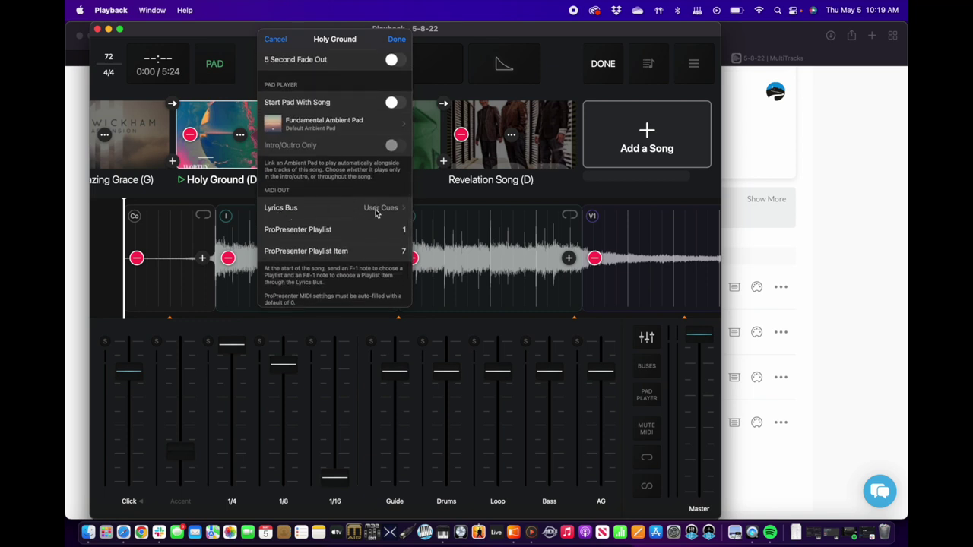
click(380, 213)
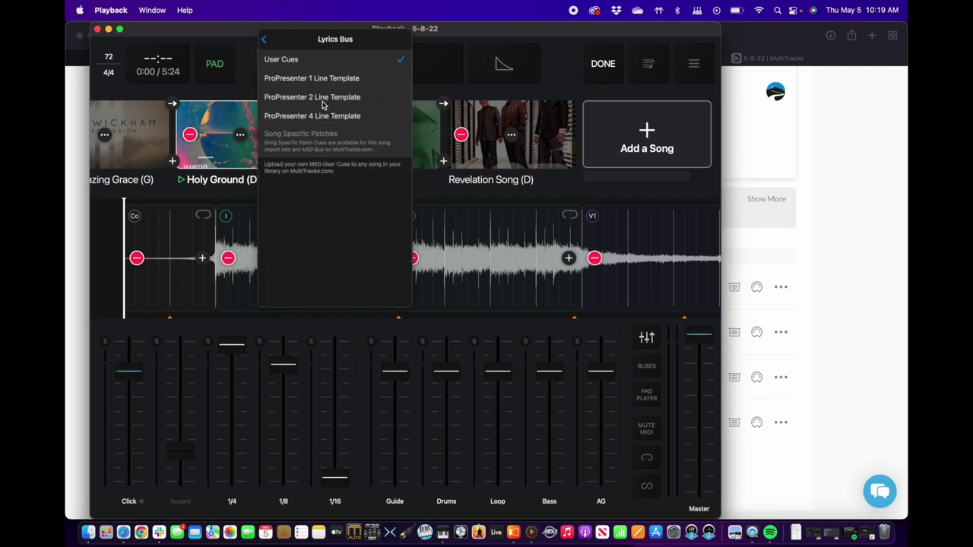
click(264, 41)
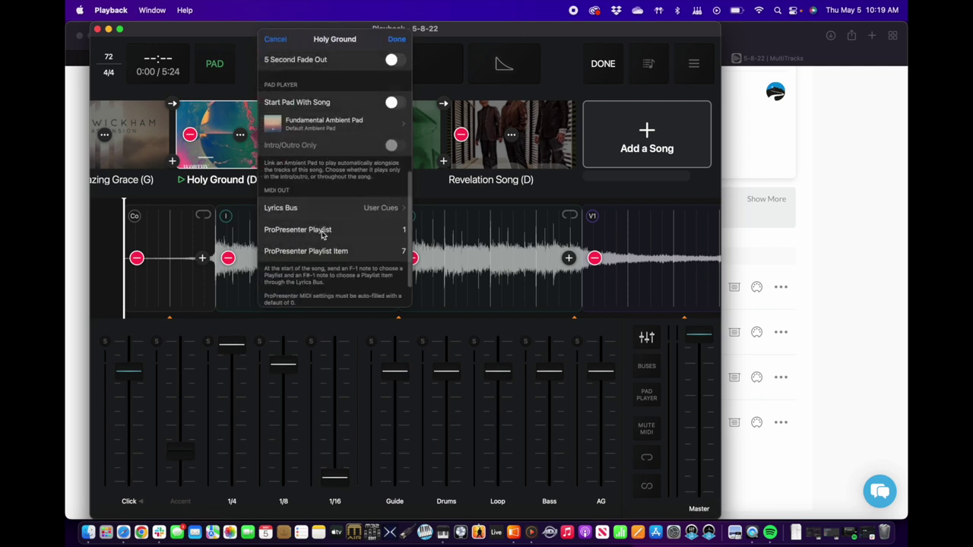
- Look over Holy Ground's remaining MIDI Out settings, including the cue refresh option, and close the settings and edit mode
scroll(355, 287, down, 3)
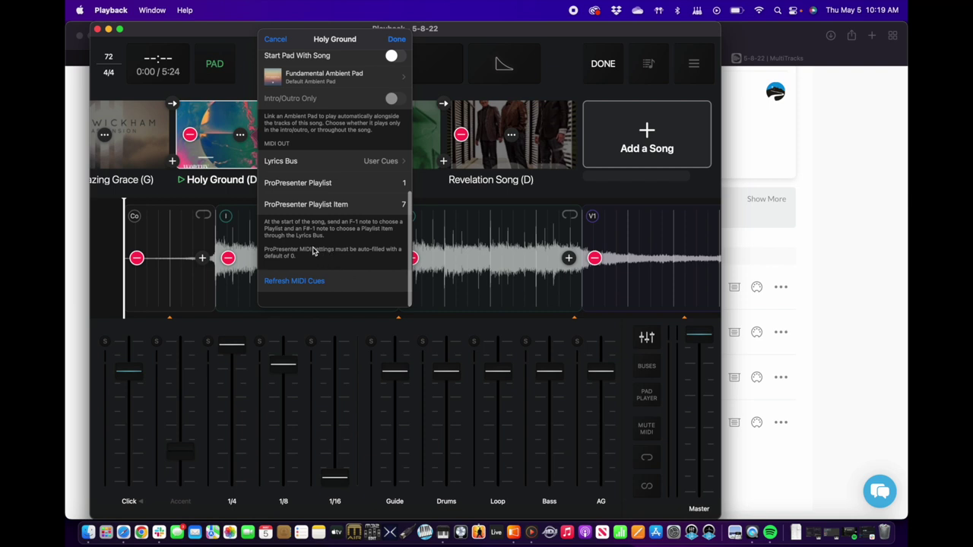
click(393, 42)
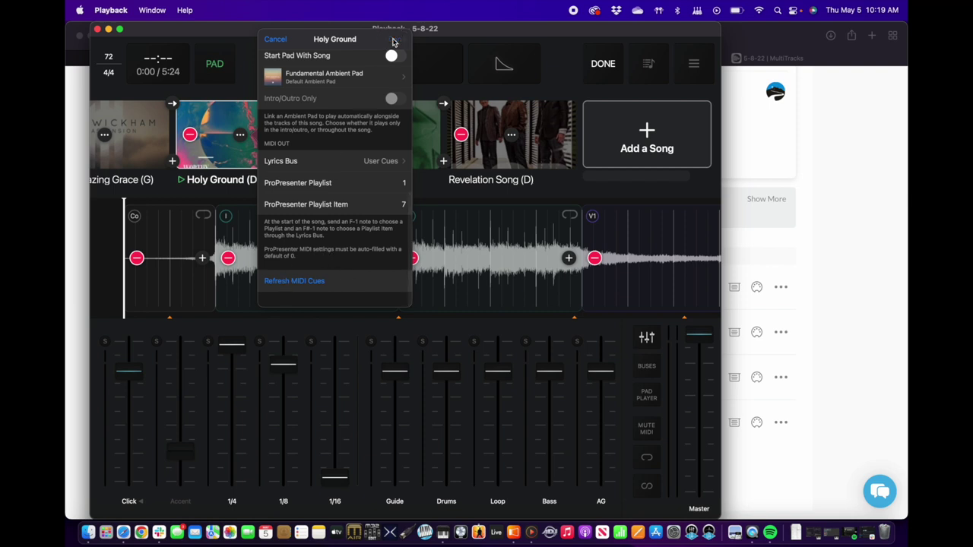
click(601, 65)
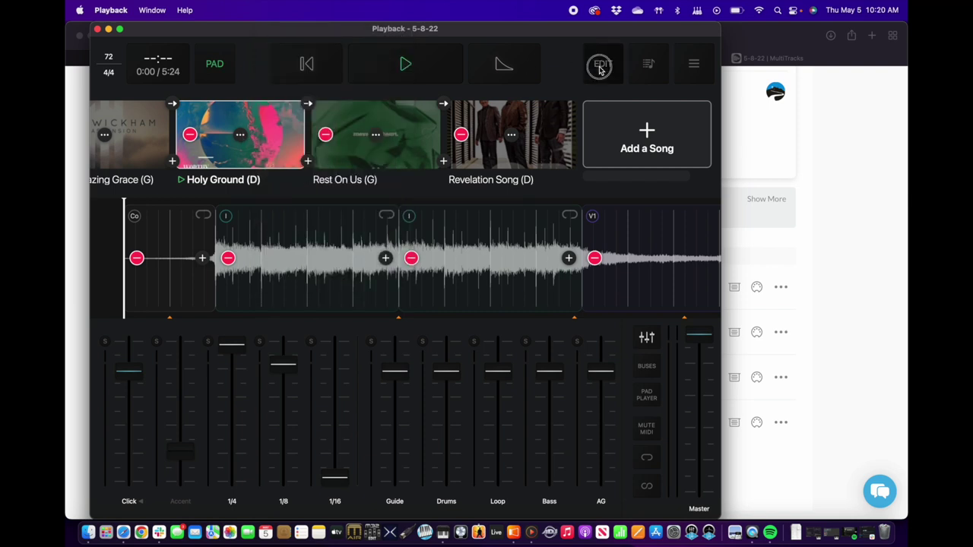
click(608, 61)
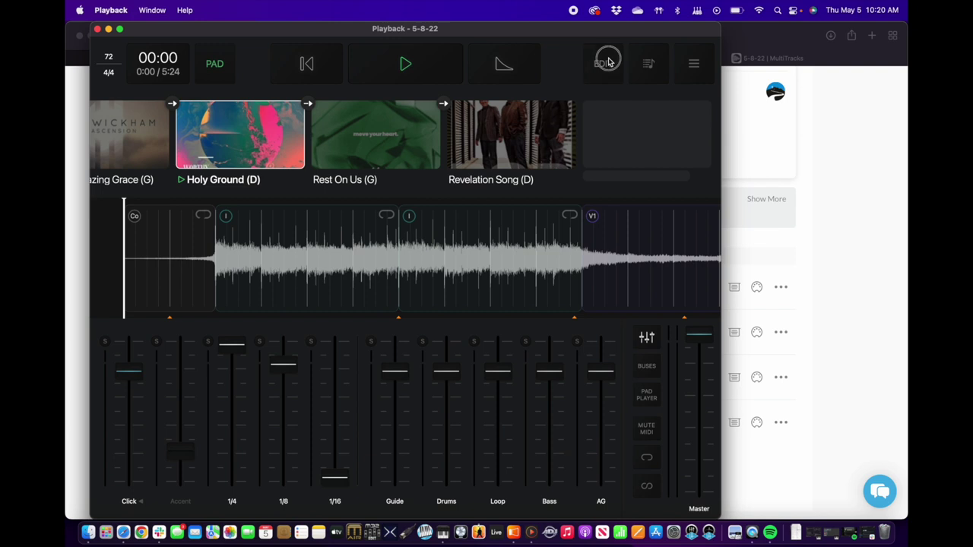
- Open MIDI cue editing for Holy Ground, check the velocity of the Ending section's cue, and leave the cue editing mode
click(578, 120)
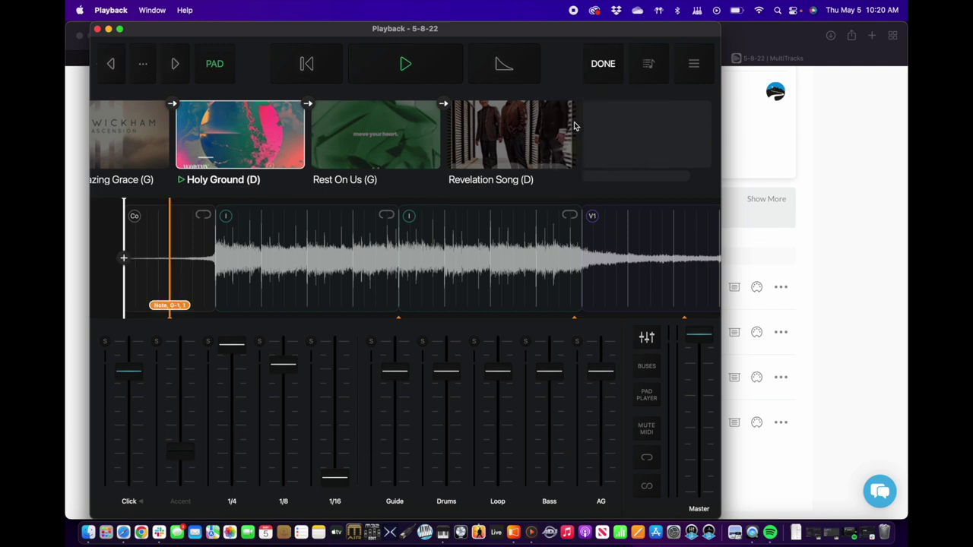
scroll(415, 261, right, 10)
scroll(414, 260, left, 5)
click(182, 307)
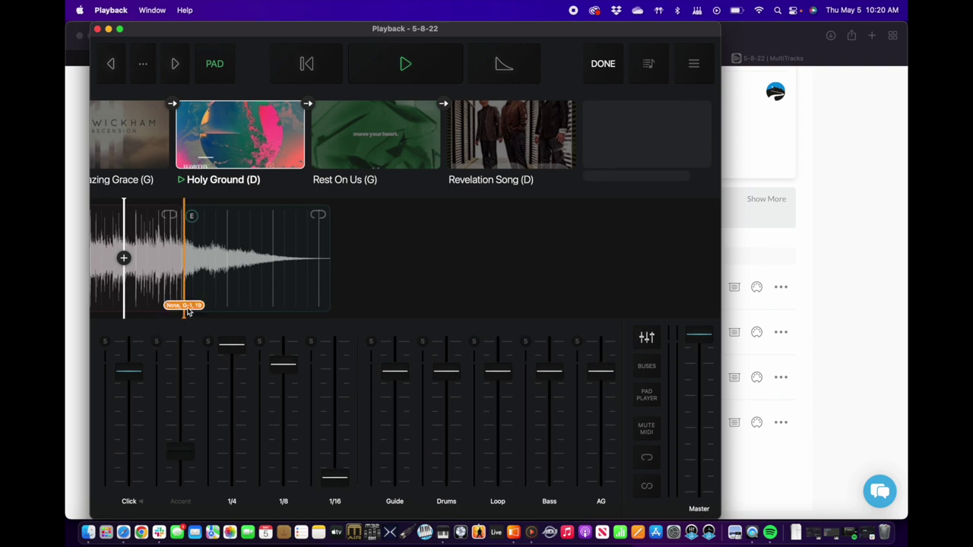
click(604, 75)
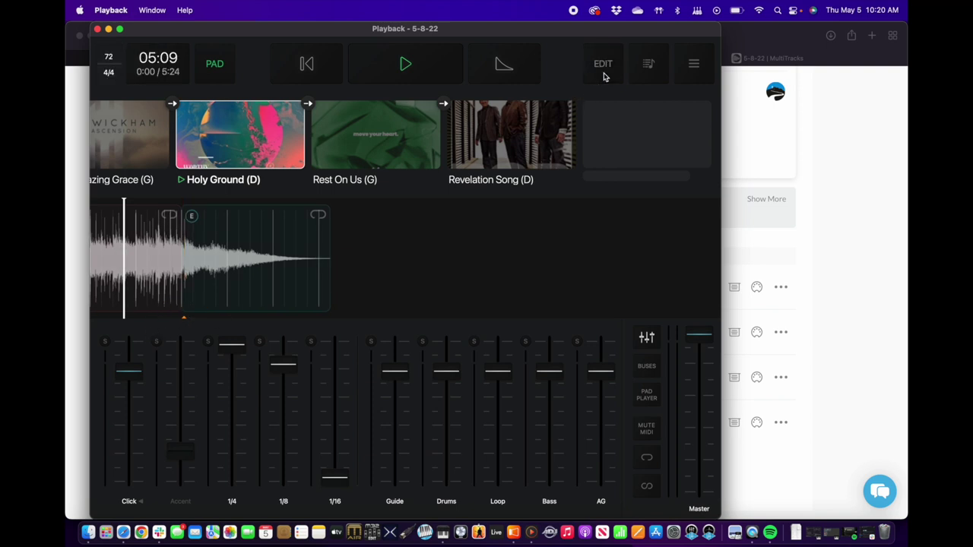
- Refresh Holy Ground's MIDI cues in its song settings, confirm the settings, and exit setlist editing
click(602, 67)
click(240, 140)
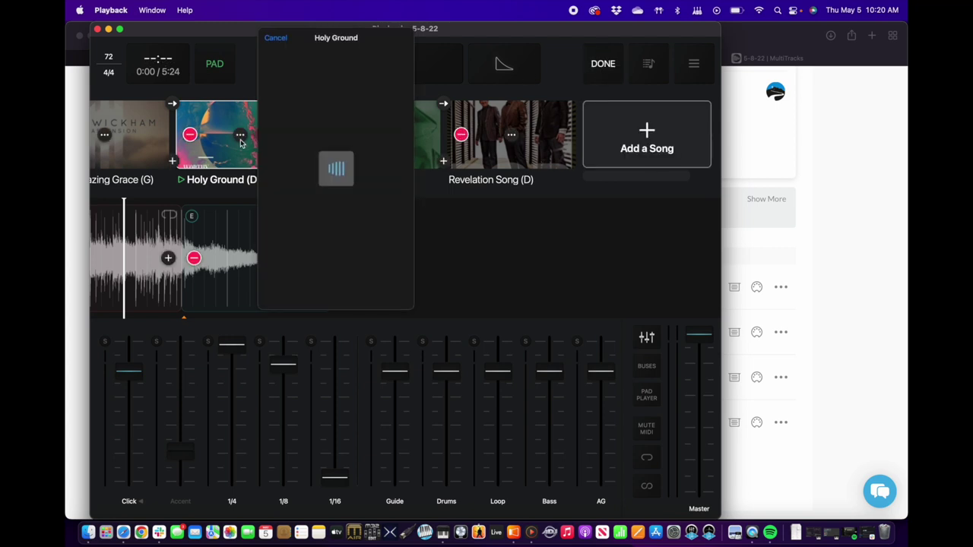
scroll(335, 217, down, 5)
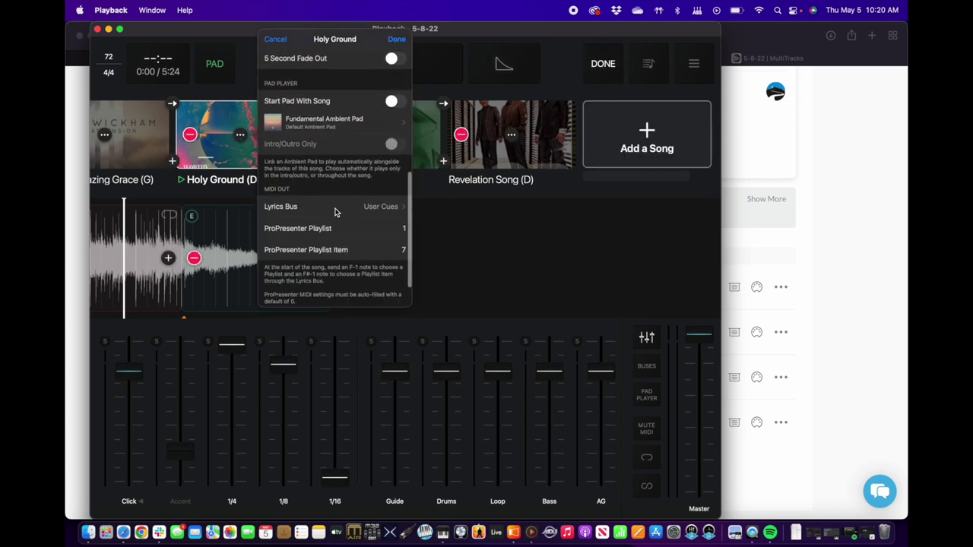
scroll(328, 251, down, 2)
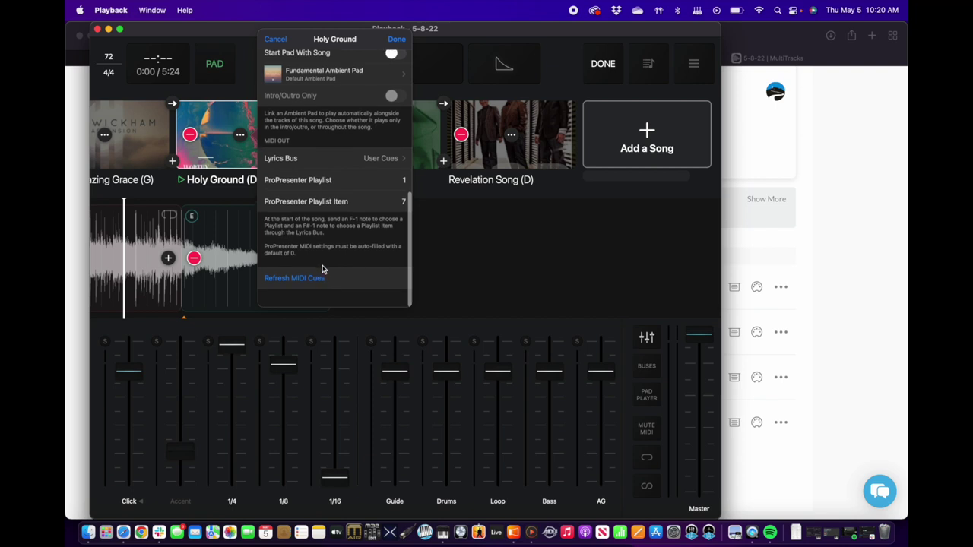
click(289, 281)
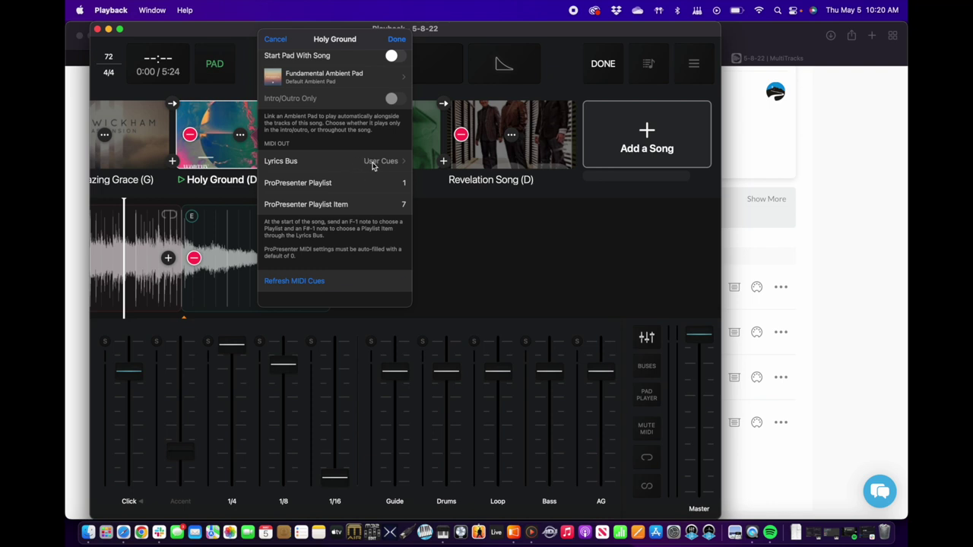
click(398, 42)
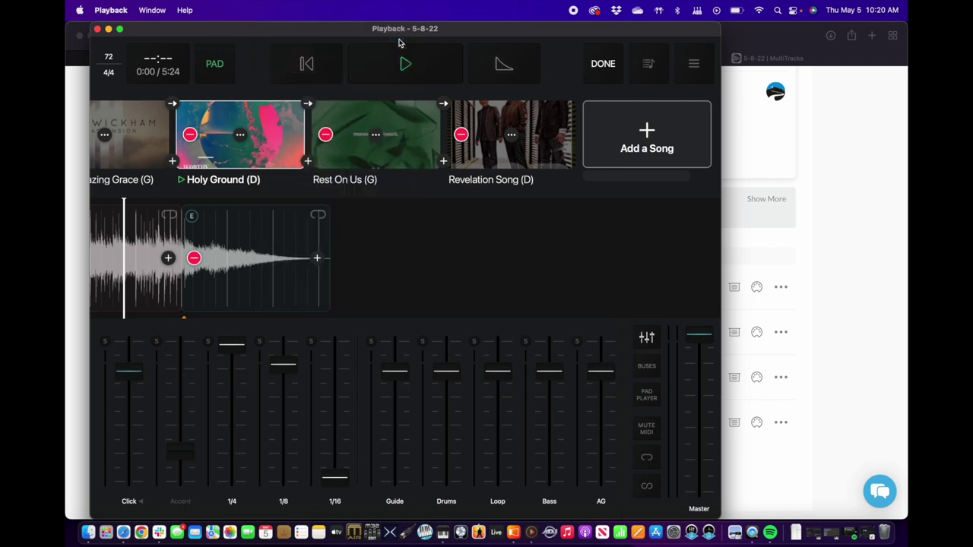
click(601, 63)
- Reopen MIDI cue editing for Holy Ground and check the refreshed cues at the Ending and the count-in
click(601, 65)
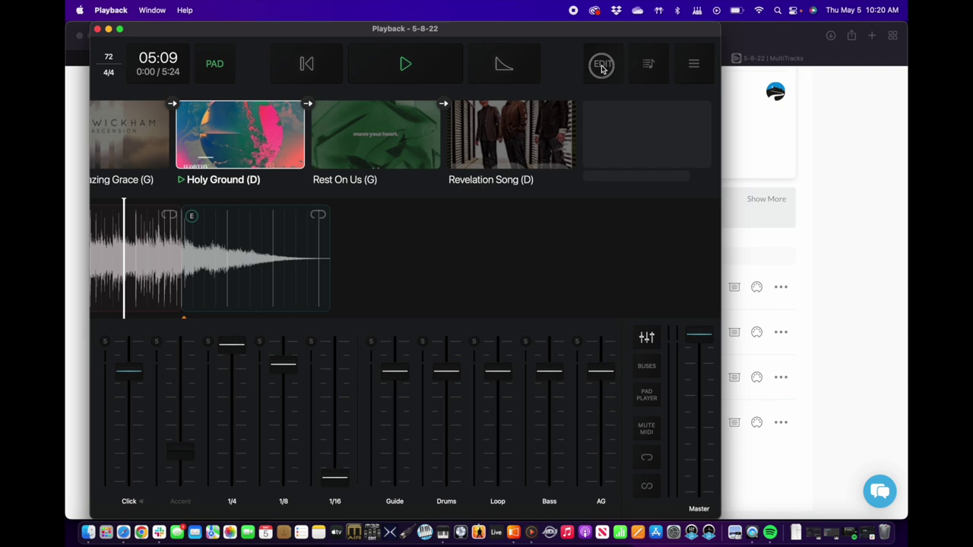
click(575, 120)
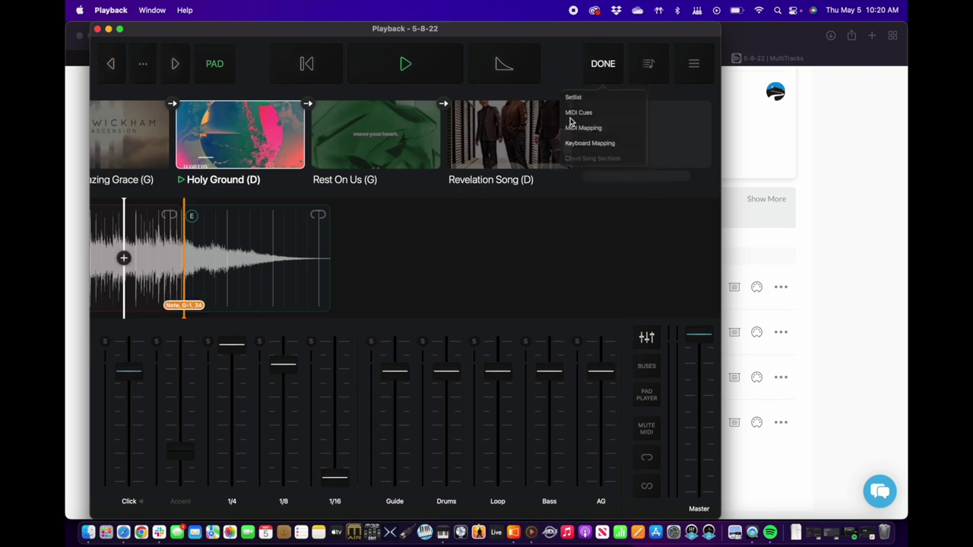
click(144, 67)
click(144, 67)
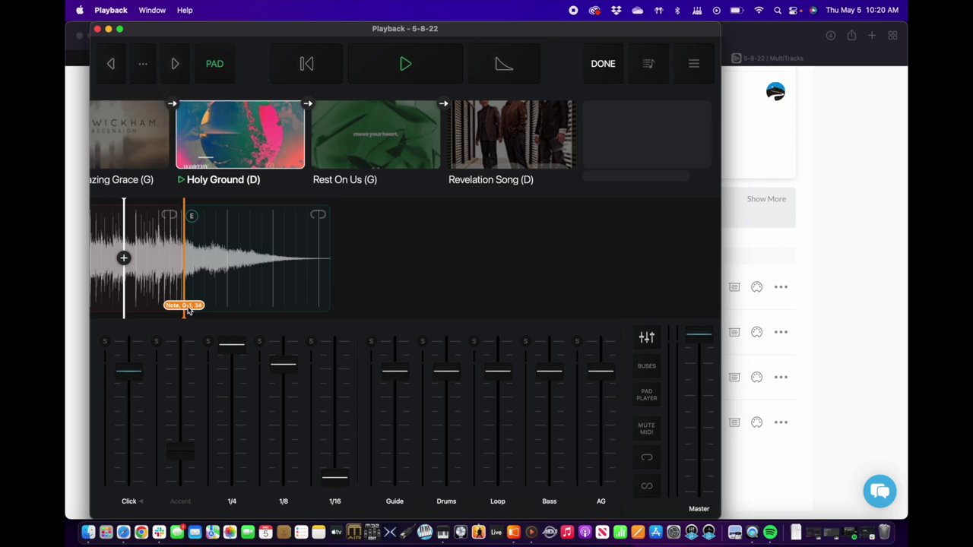
click(382, 230)
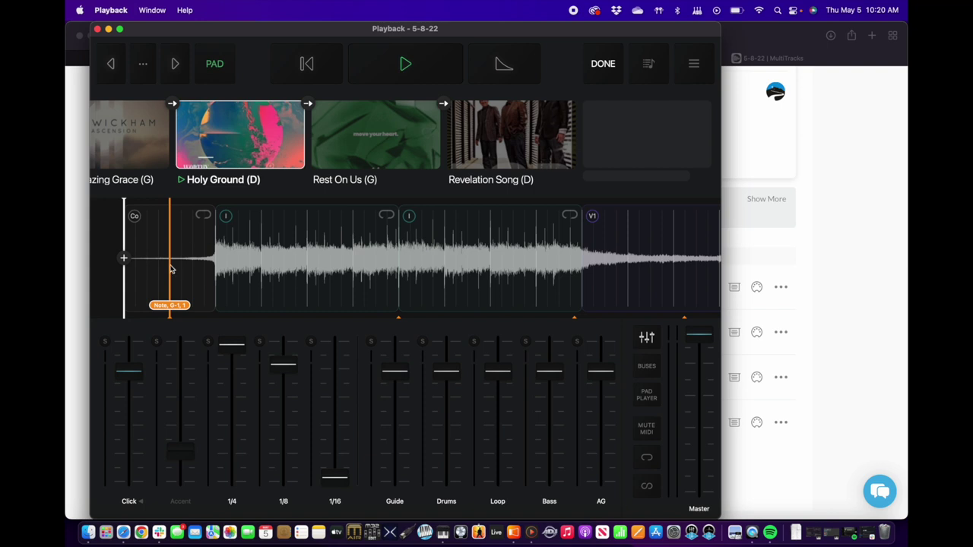
- Examine the placement of the cue just before Verse 1 and inspect the cues that follow within the verse
click(482, 288)
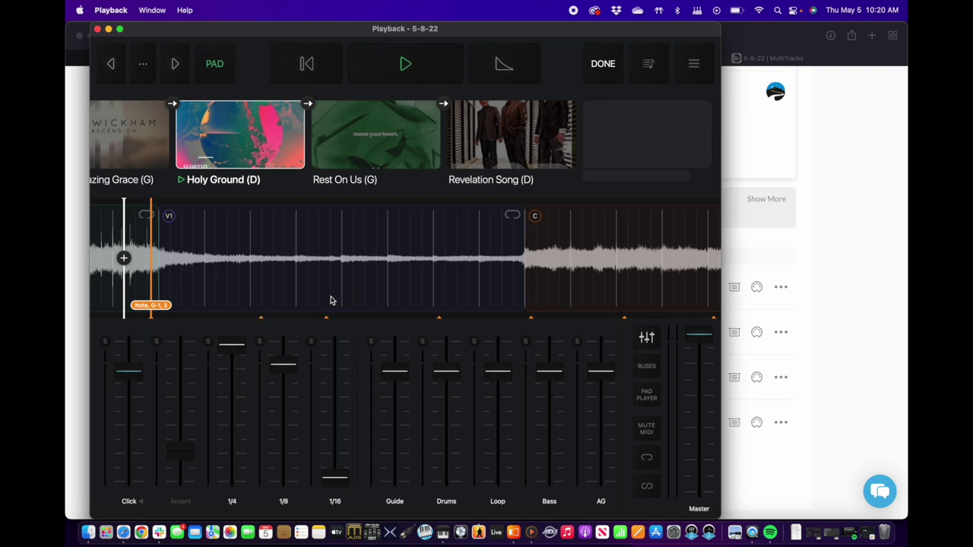
scroll(394, 435, right, 10)
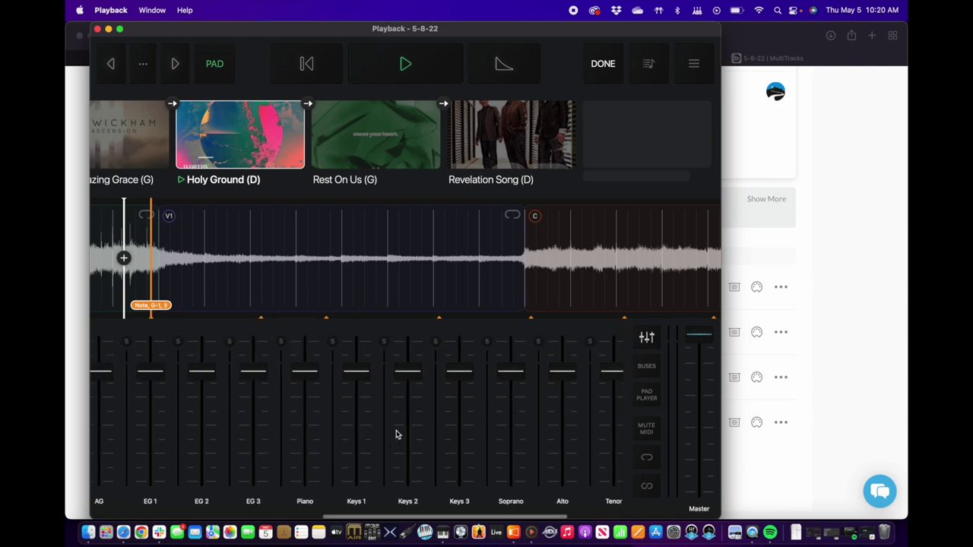
scroll(395, 433, left, 10)
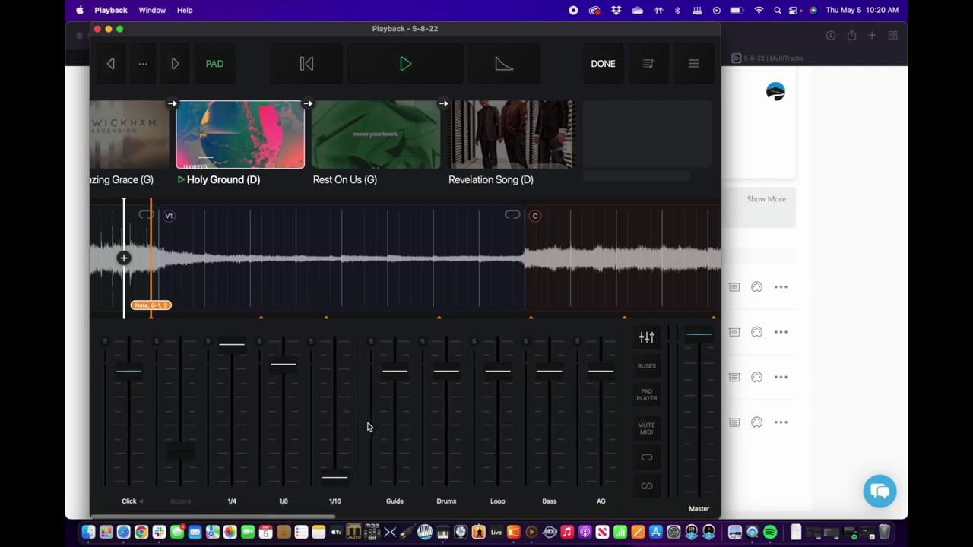
scroll(257, 266, left, 5)
scroll(257, 266, right, 7)
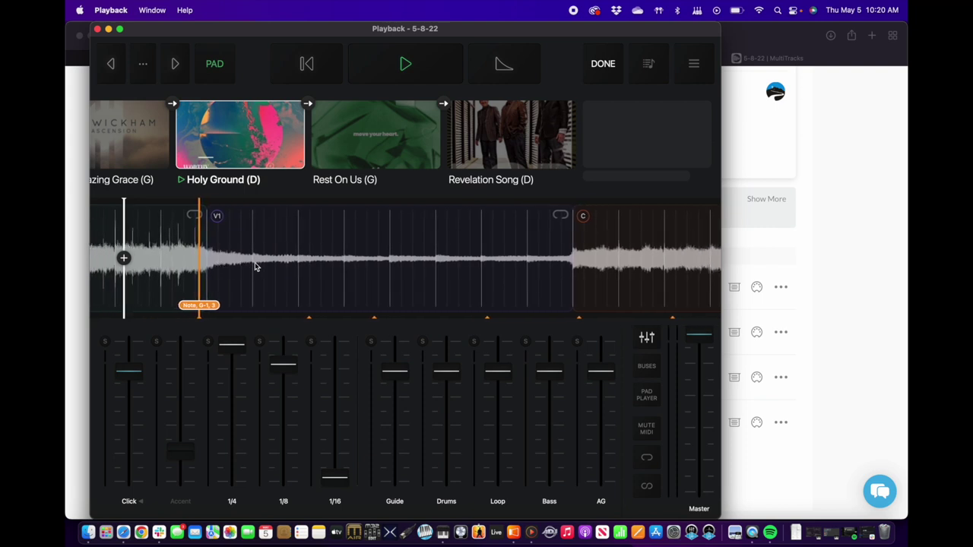
scroll(256, 266, left, 1)
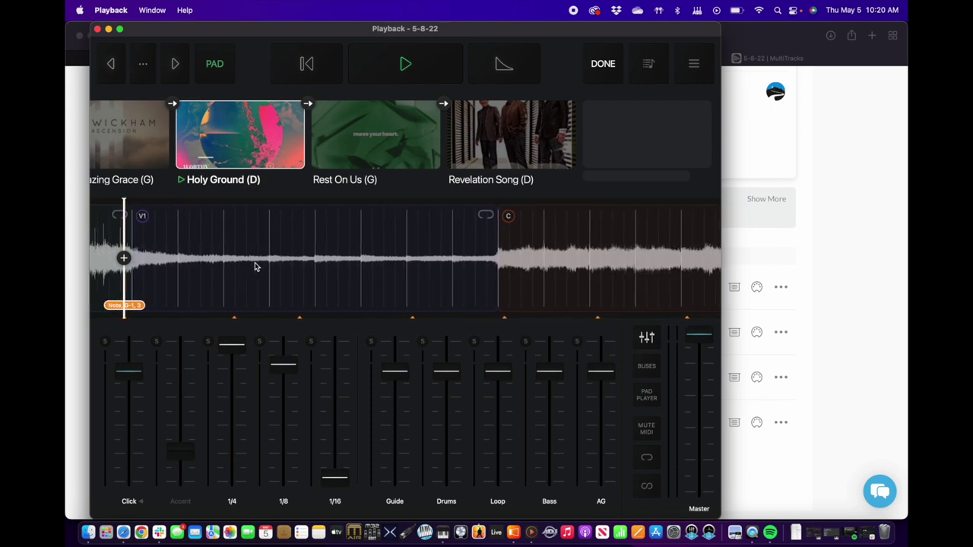
scroll(256, 266, right, 1)
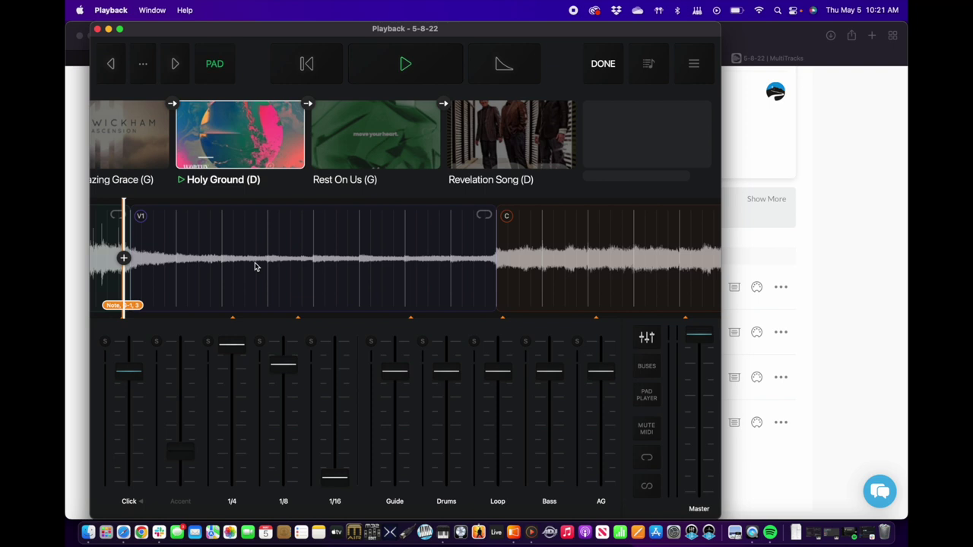
scroll(256, 266, right, 2)
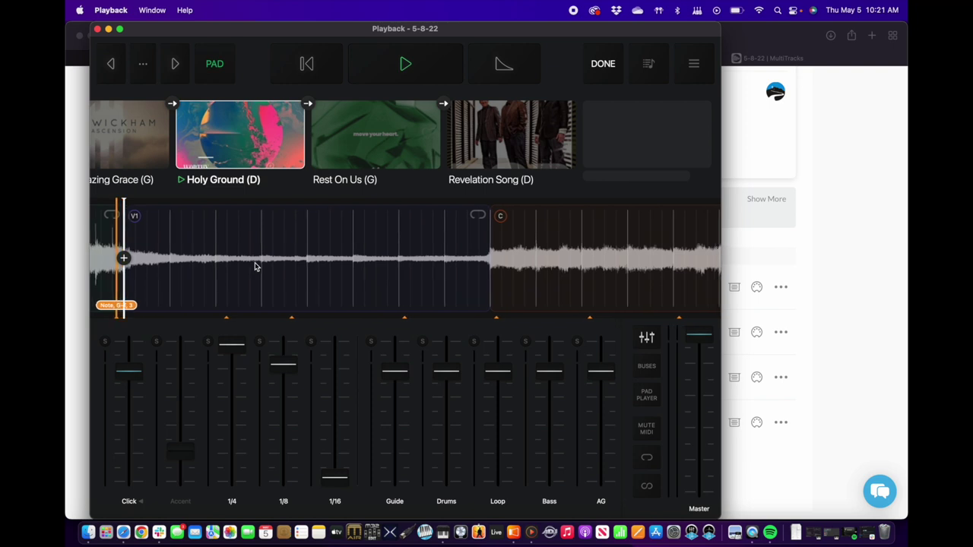
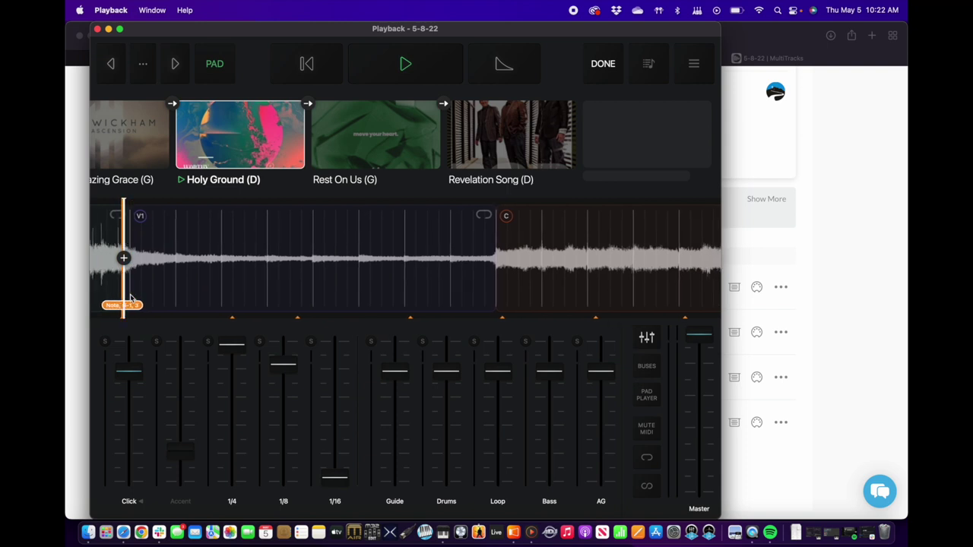
click(226, 318)
click(292, 318)
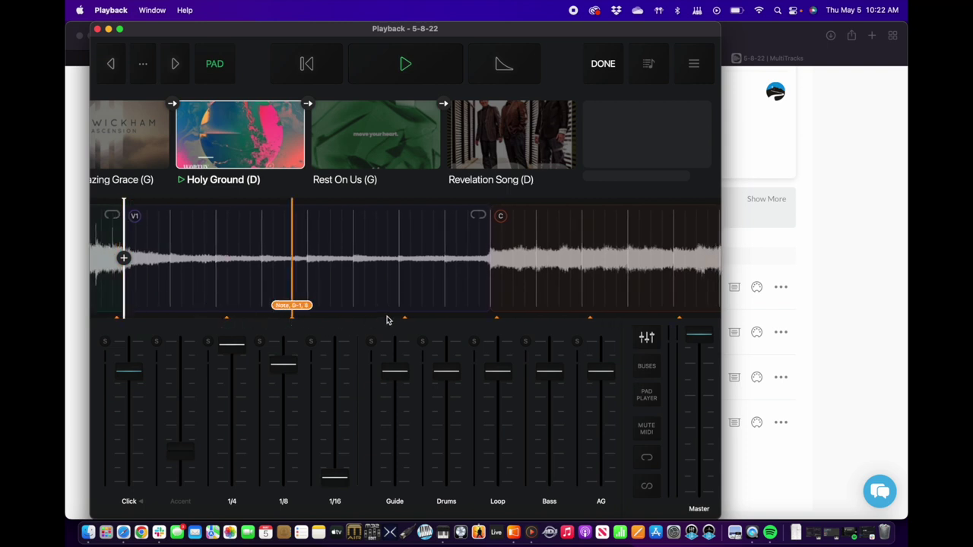
click(403, 318)
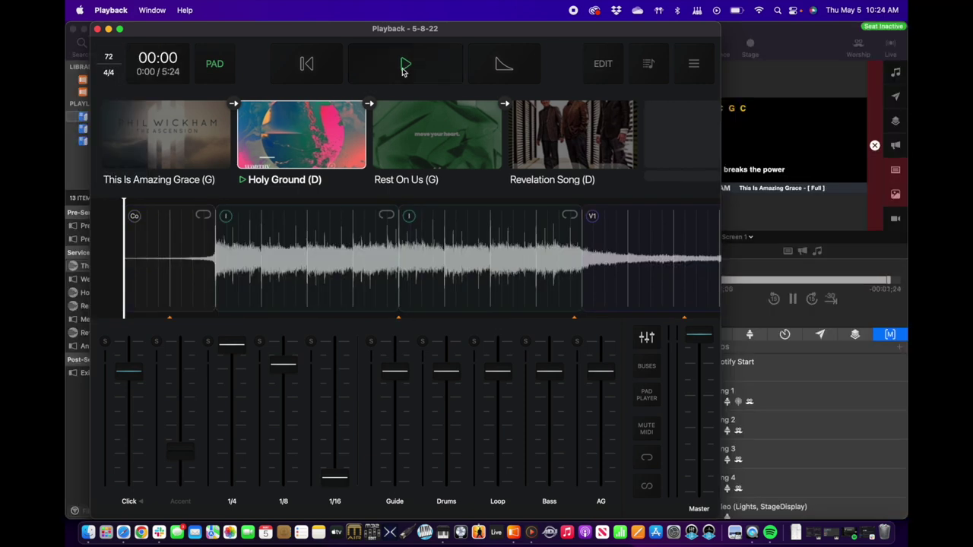
- Play Holy Ground through the intro towards Verse 1, and switch to ProPresenter to check that the cues trigger the right slides
click(403, 67)
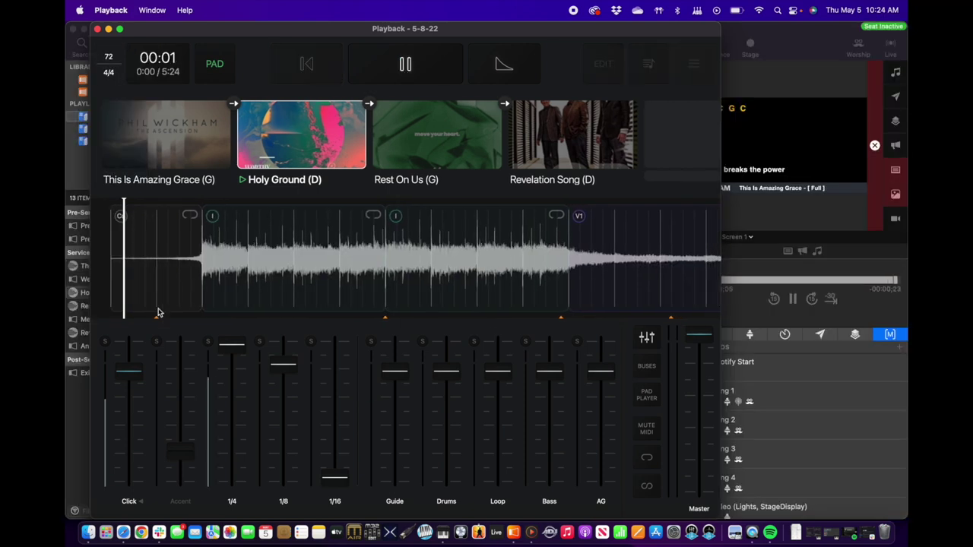
click(784, 38)
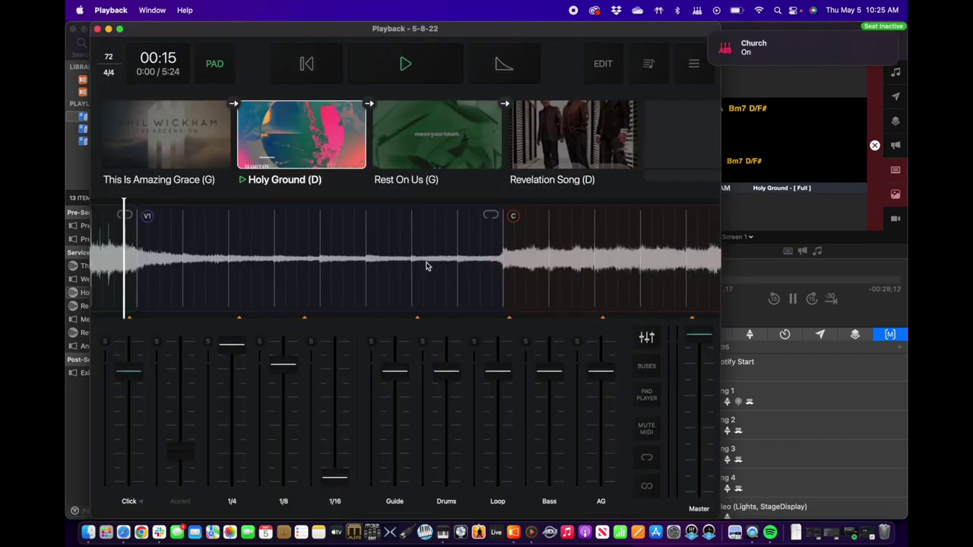
click(397, 69)
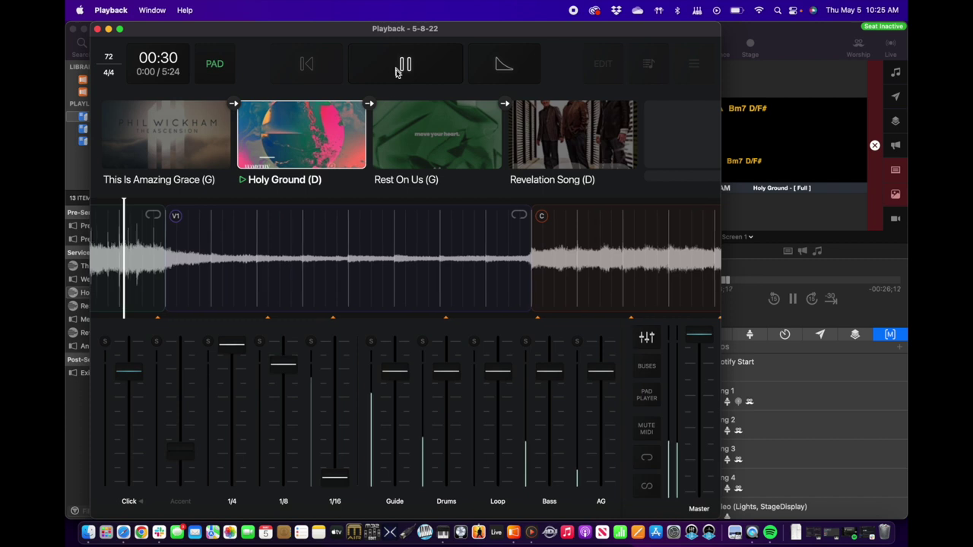
key(ctrl+Up)
click(609, 316)
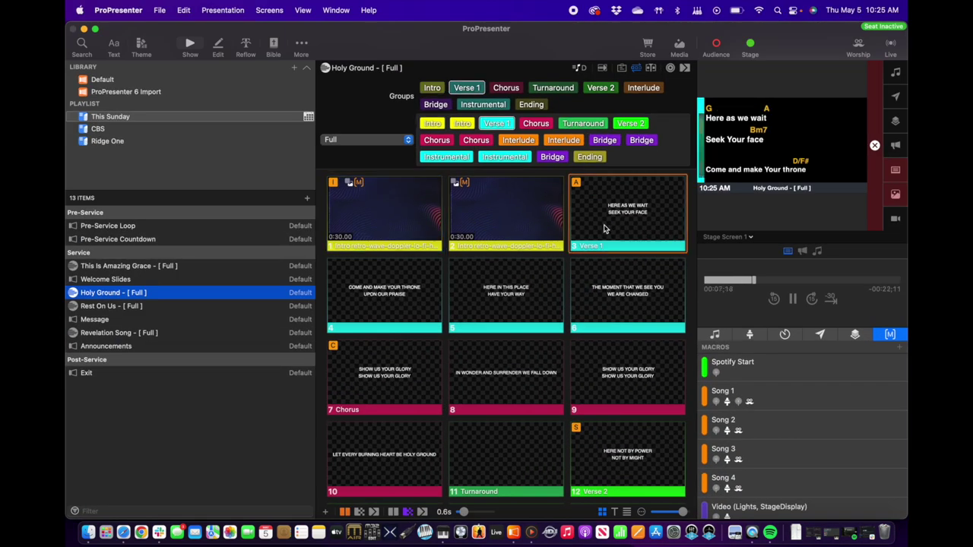
- Switch back to the Playback app and pause Holy Ground
key(ctrl+Up)
click(221, 341)
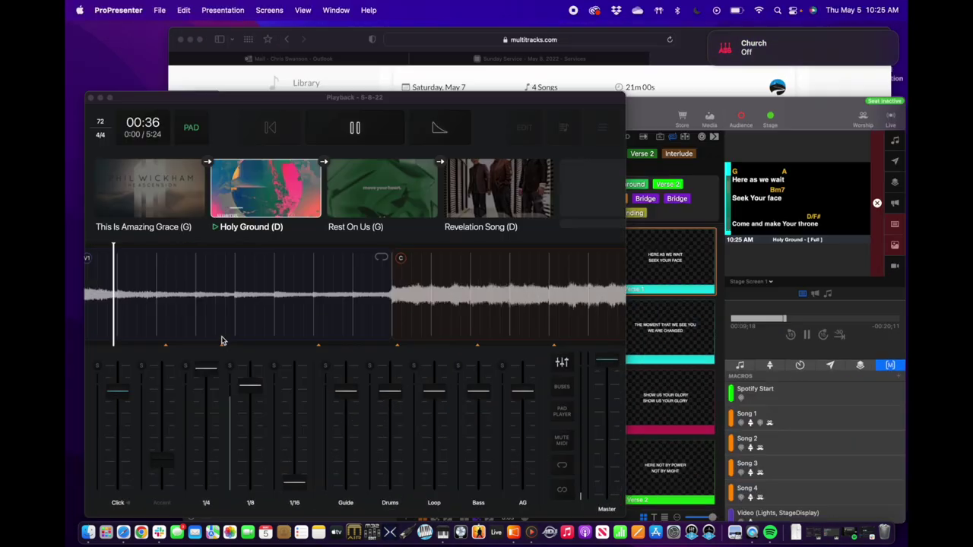
click(406, 63)
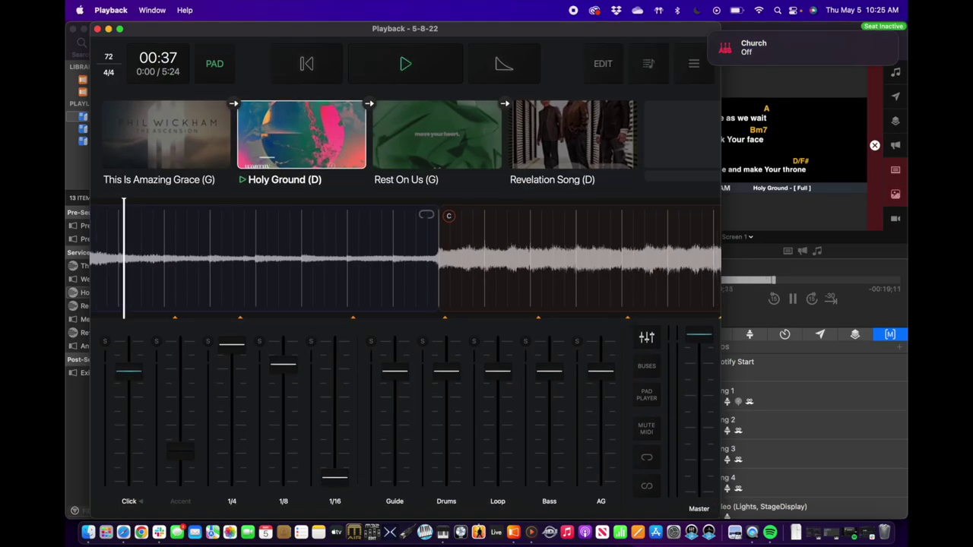
- Select This Is Amazing Grace, unmute its Accent click track, and raise that track's level to maximum
click(186, 160)
click(179, 501)
drag(181, 454, 171, 354)
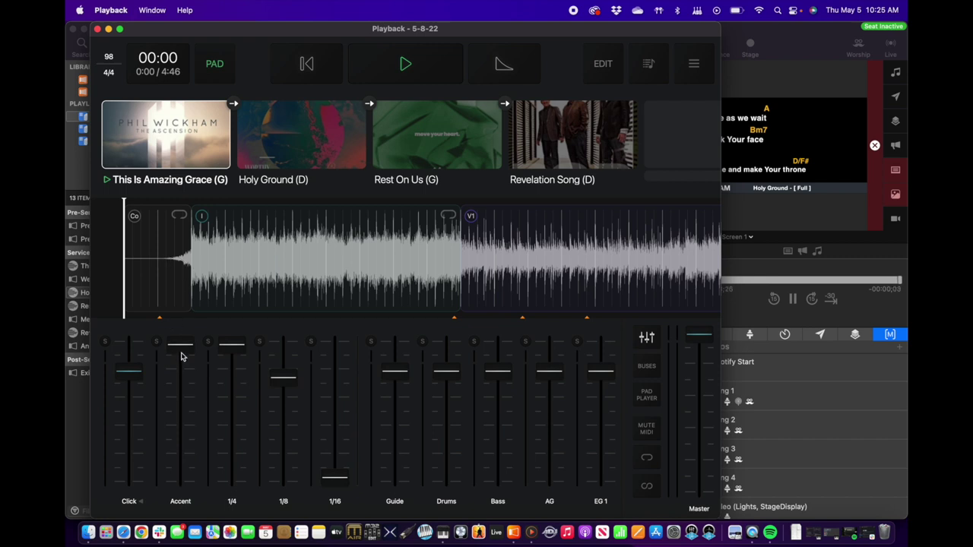
- Select Holy Ground, unmute its Accent click track, and raise that track's level to maximum
click(259, 166)
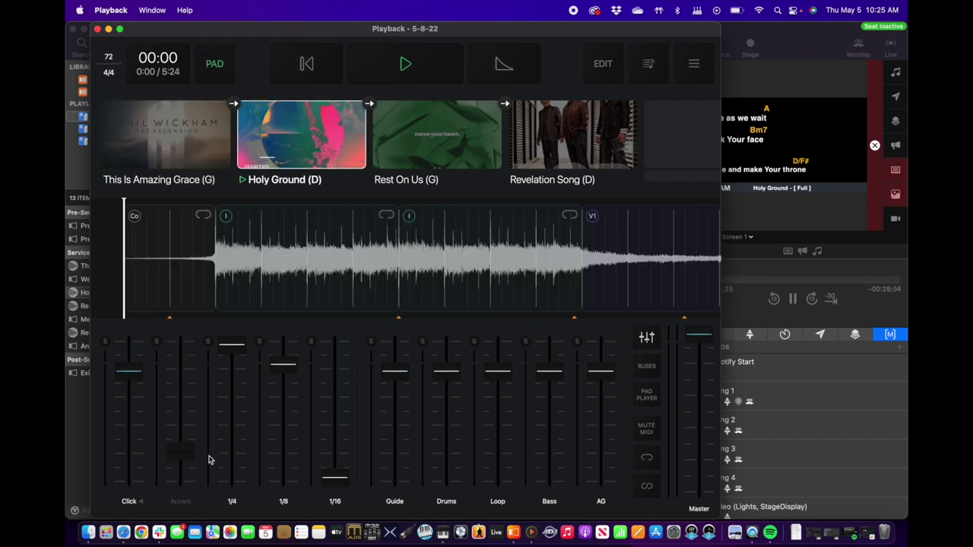
click(181, 501)
drag(180, 451, 176, 289)
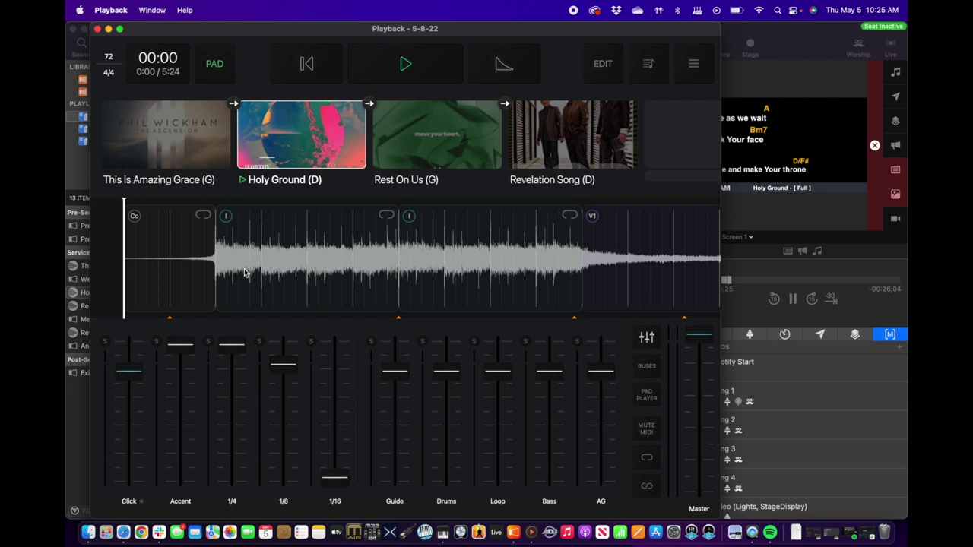
- Raise the Accent click track to maximum level in Rest On Us and Revelation Song
click(430, 150)
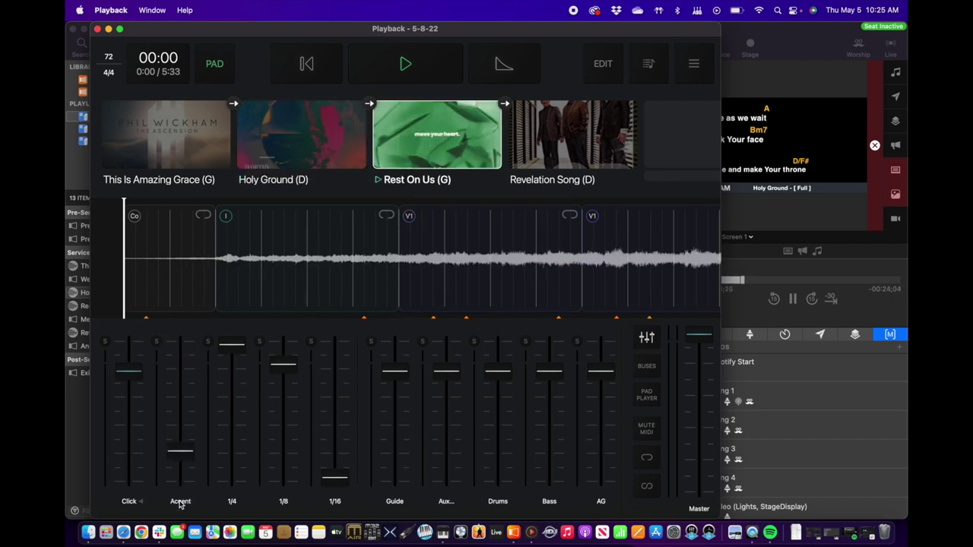
drag(180, 457, 215, 299)
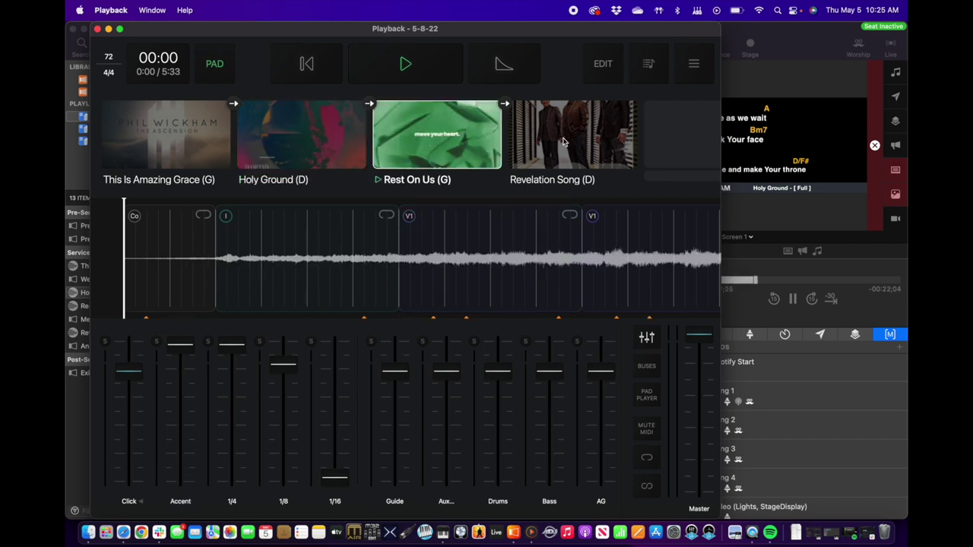
click(566, 143)
drag(180, 451, 174, 297)
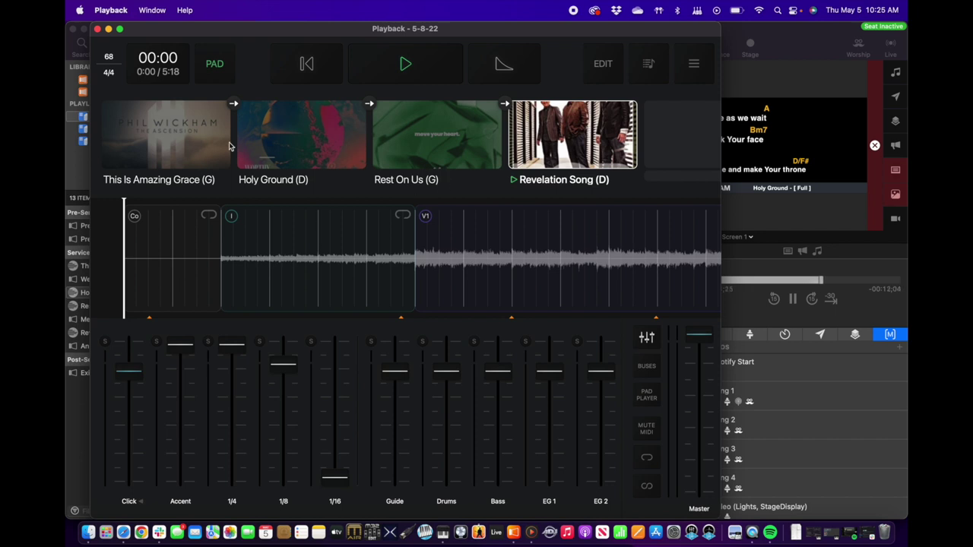
- Select This Is Amazing Grace and mute its Drums, Bass, AG, EG 1, EG 2, Keys 1 and BGVS tracks
click(165, 136)
scroll(309, 437, right, 5)
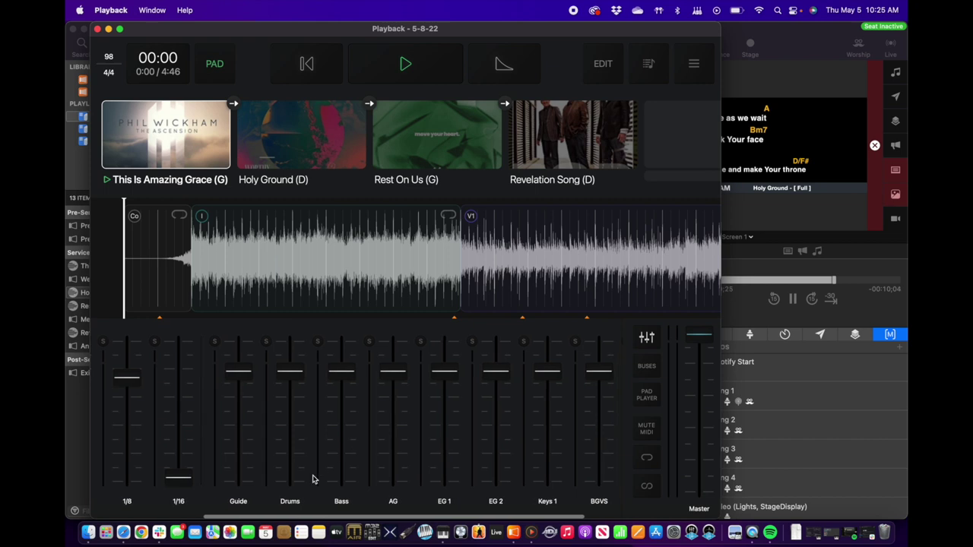
click(289, 501)
click(340, 501)
click(395, 502)
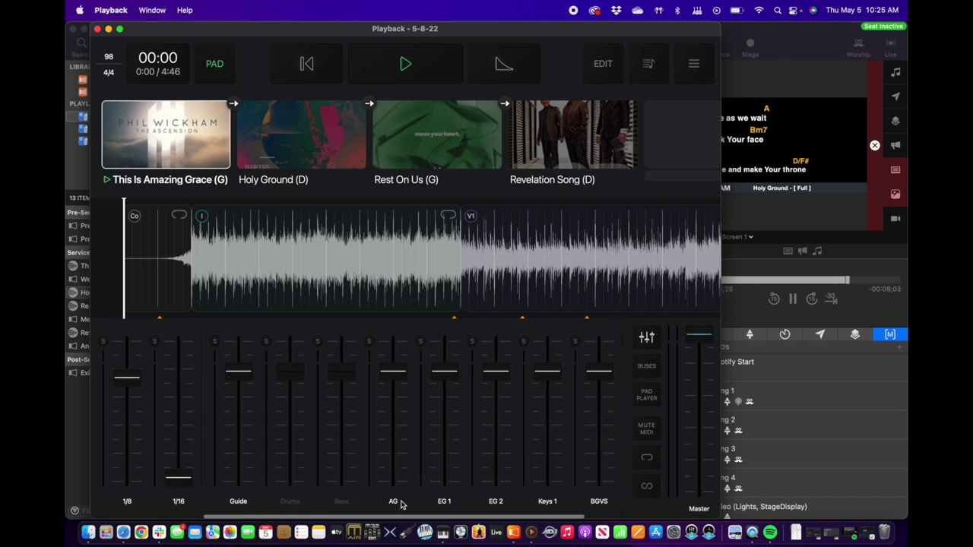
click(444, 502)
click(496, 502)
scroll(496, 502, right, 2)
click(544, 502)
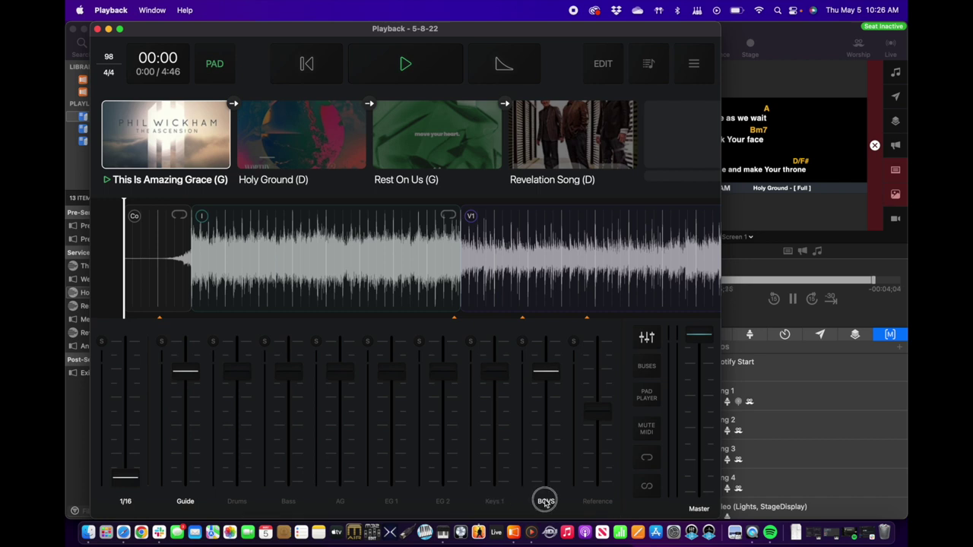
click(492, 503)
click(493, 504)
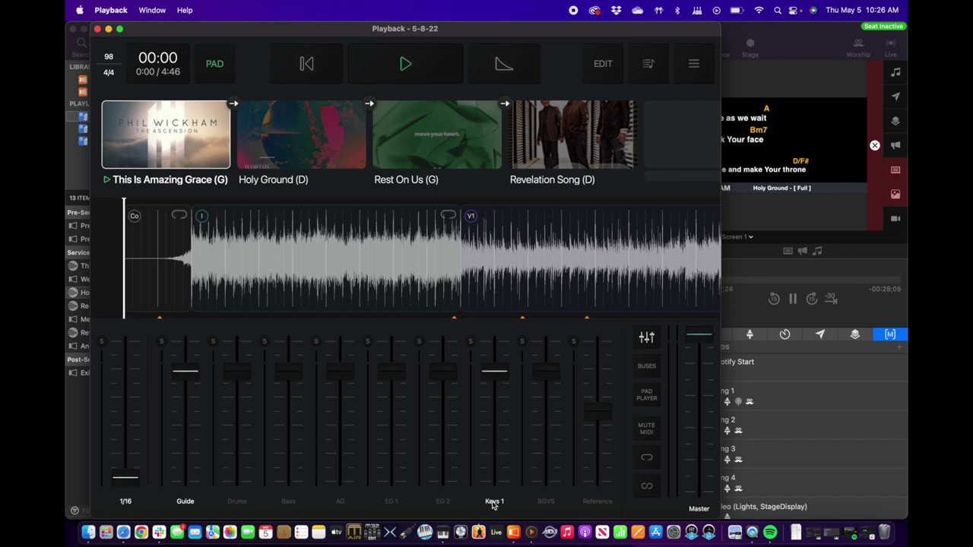
click(493, 503)
- Select Holy Ground and mute its Drums, Loop, Bass, AG, EG 1, EG 2 and EG 3 tracks
click(309, 158)
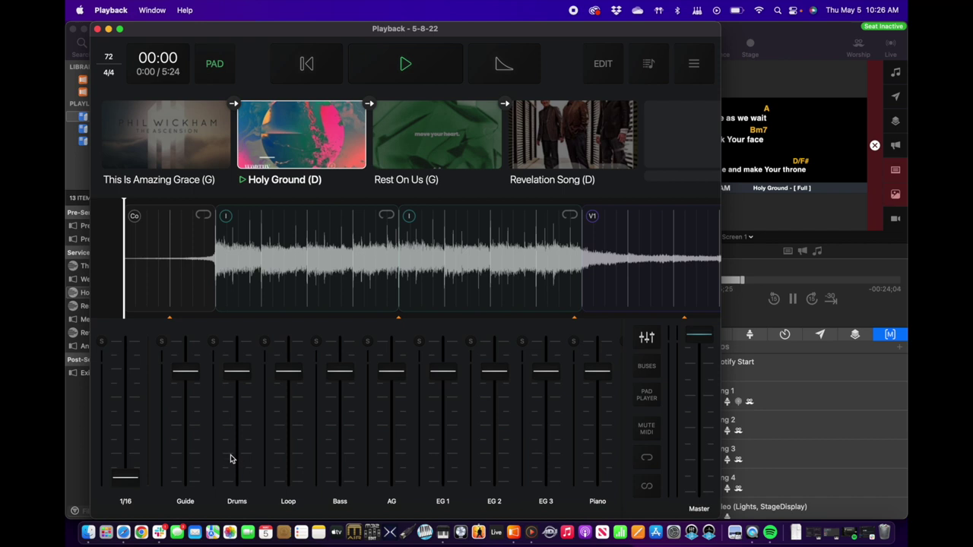
click(236, 502)
click(287, 502)
click(339, 501)
click(390, 502)
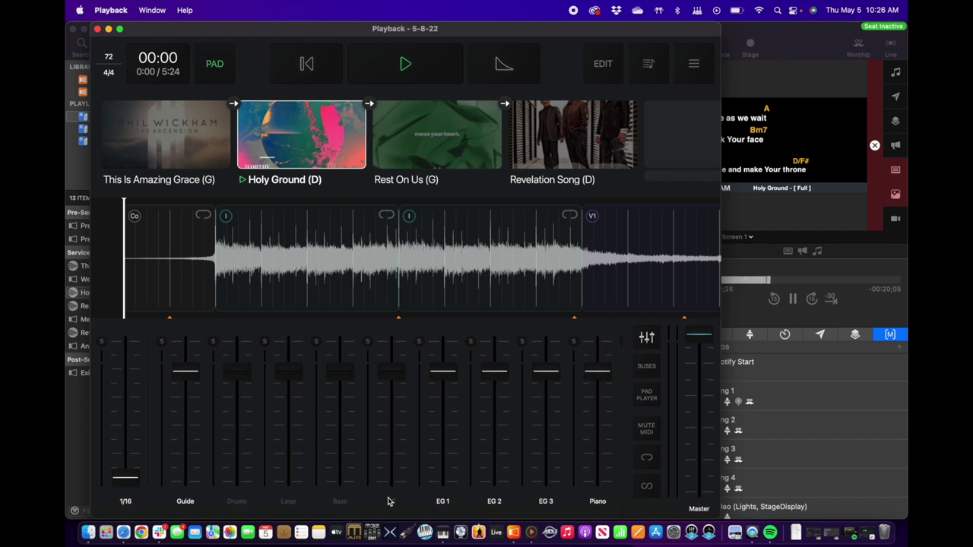
click(443, 502)
click(495, 502)
click(546, 502)
scroll(554, 502, right, 3)
- Mute Holy Ground's Piano, Keys 1, Keys 2, Keys 3, Soprano, Alto, Tenor and BGVS tracks
click(511, 502)
click(566, 501)
scroll(568, 502, right, 3)
click(478, 502)
click(528, 502)
scroll(520, 502, right, 3)
click(490, 502)
click(538, 502)
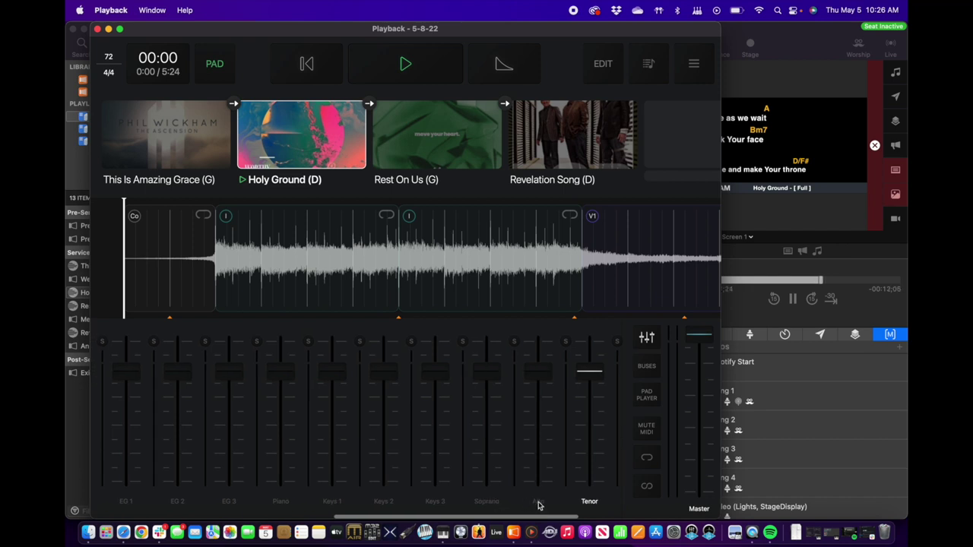
click(590, 501)
scroll(577, 502, right, 3)
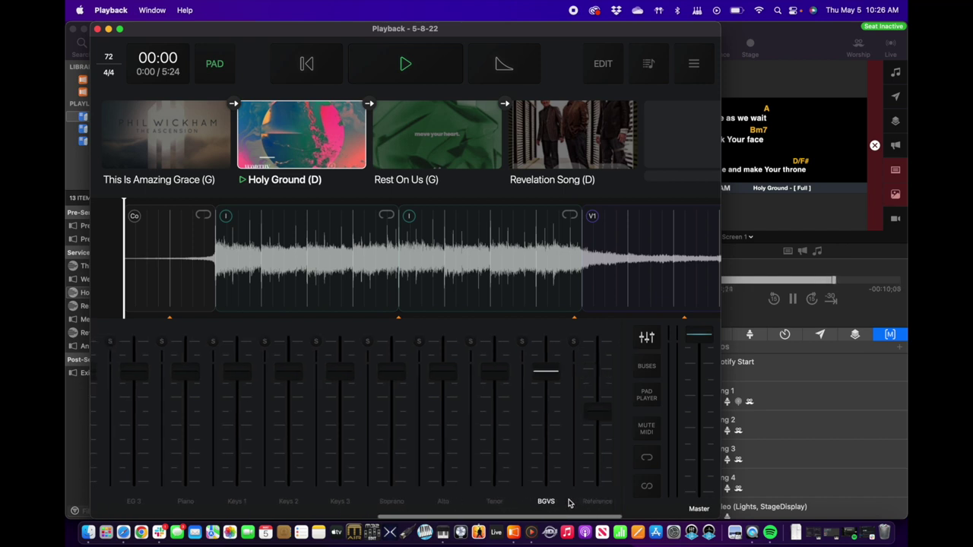
click(544, 502)
scroll(346, 506, left, 2)
scroll(346, 505, left, 2)
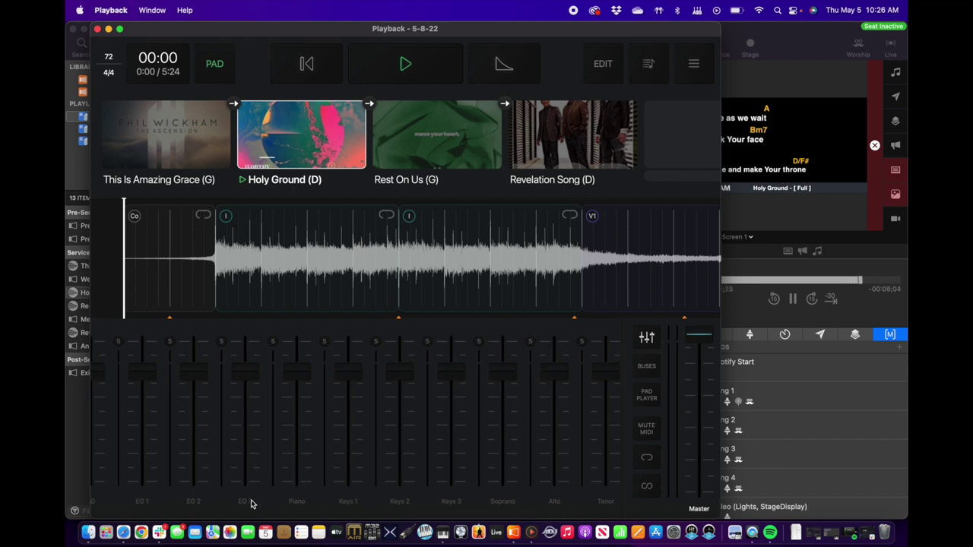
- Select Rest On Us and mute its Aux, Drums, Bass, AG, EG 1, Piano, Organ, Keys and Choir tracks
click(378, 158)
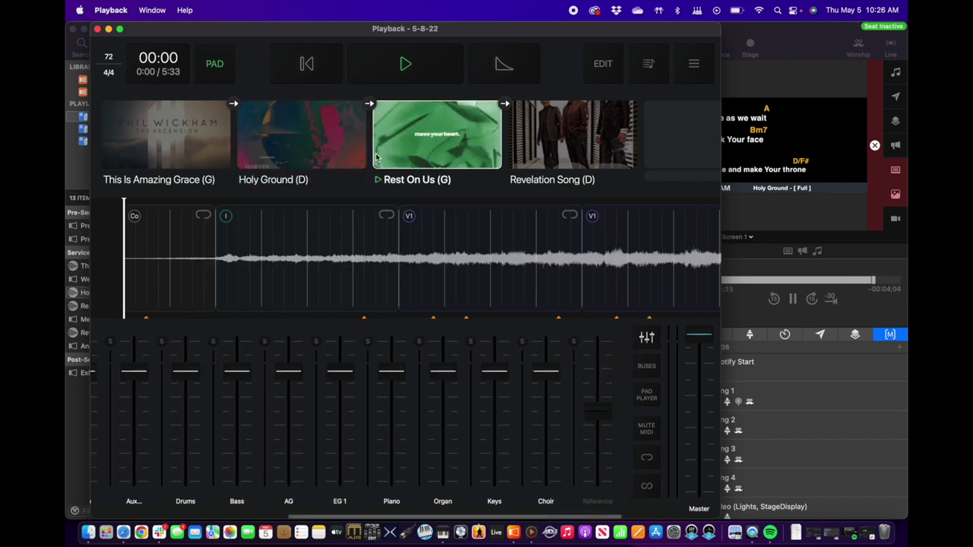
click(184, 502)
scroll(183, 502, left, 2)
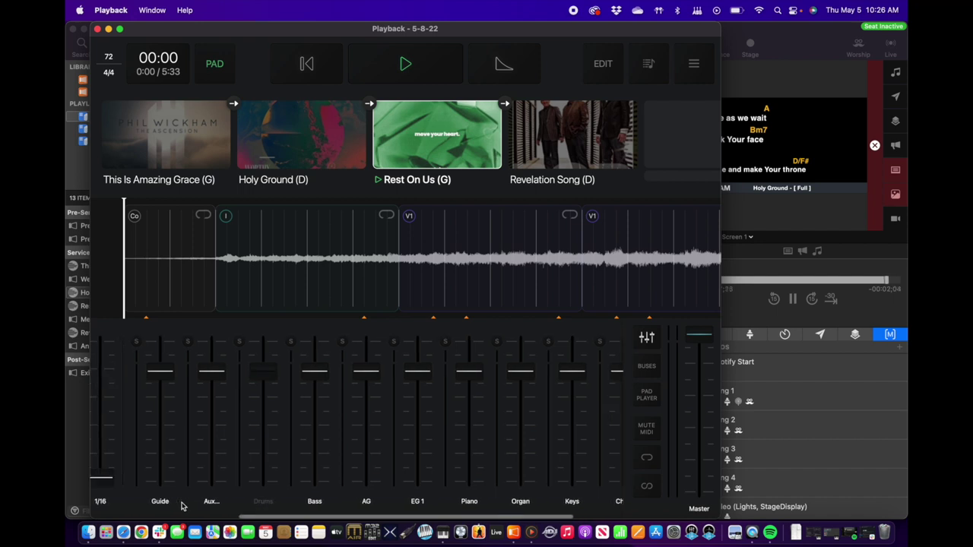
click(212, 502)
click(315, 502)
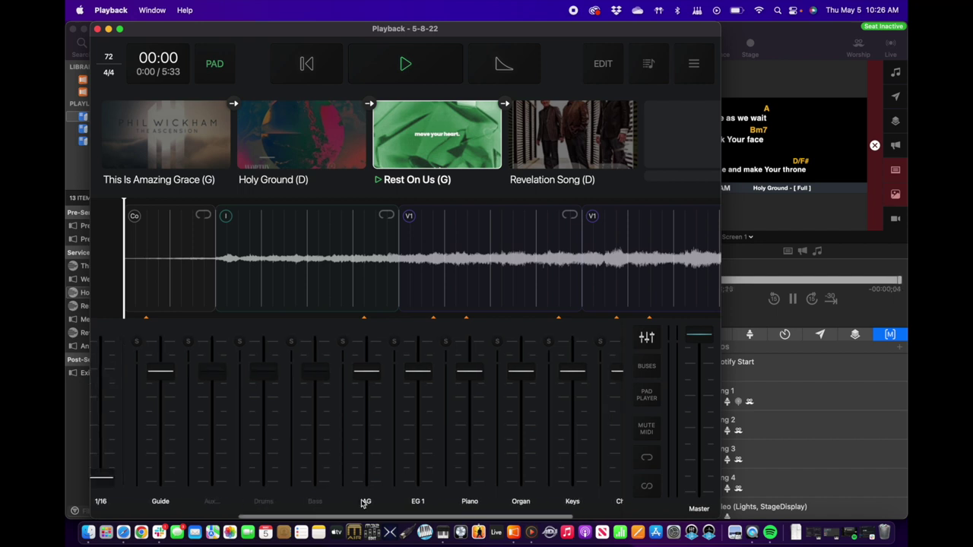
click(366, 502)
click(417, 502)
click(469, 502)
click(521, 502)
click(572, 501)
scroll(568, 504, right, 2)
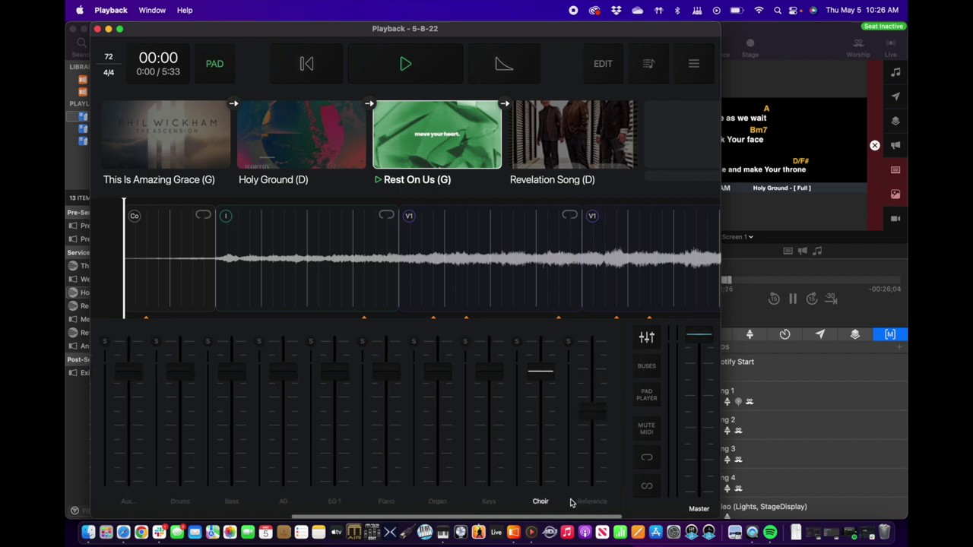
click(547, 502)
- Select Revelation Song and mute its Drums, Bass, EG 1, EG 2, Piano, Keys 1, BGVS and Choir tracks
click(569, 139)
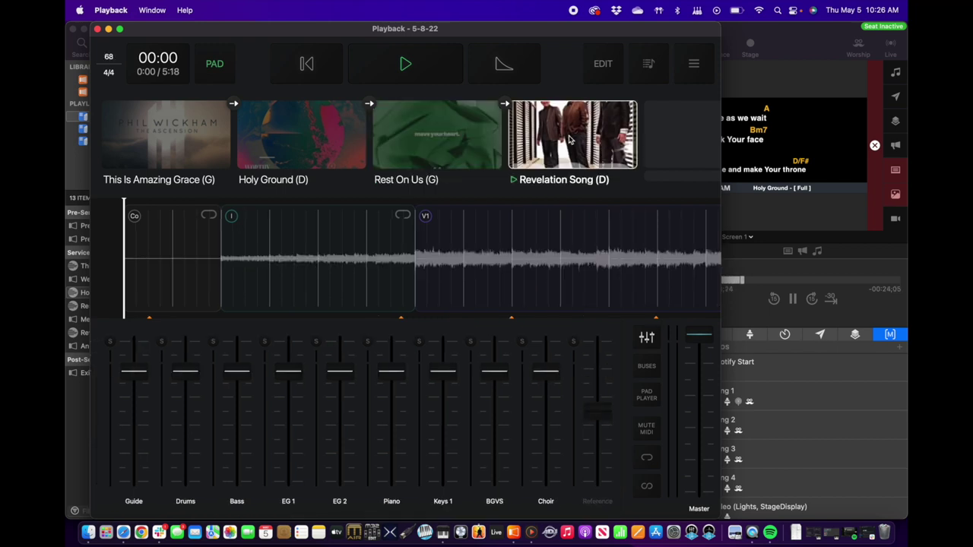
click(184, 503)
click(237, 502)
click(287, 502)
click(339, 503)
click(391, 502)
click(443, 502)
click(491, 502)
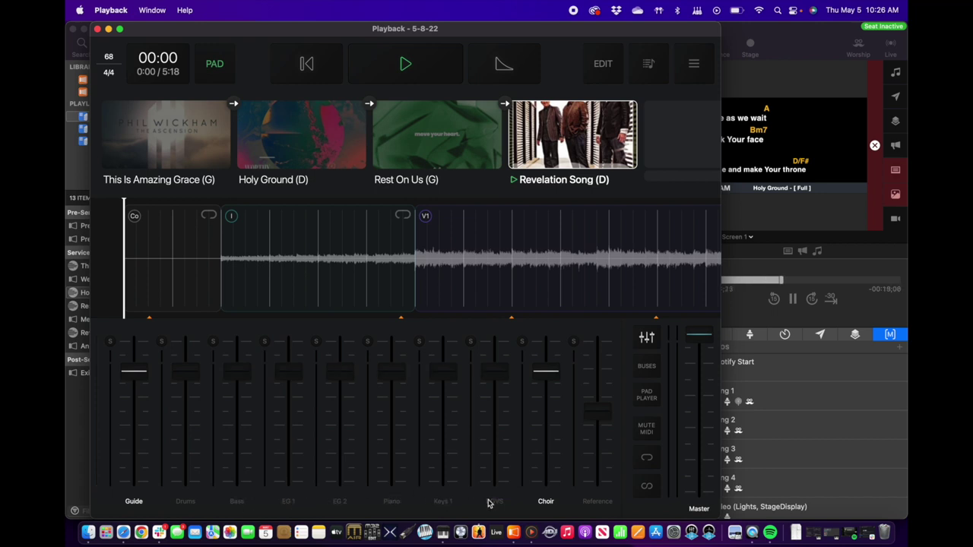
click(546, 501)
scroll(388, 456, left, 3)
scroll(387, 456, left, 4)
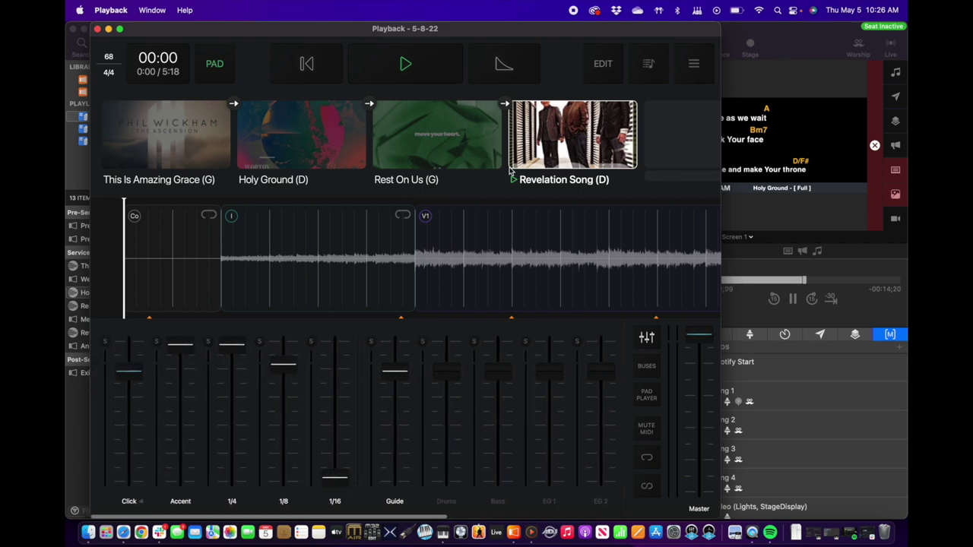
- Return to This Is Amazing Grace and save the 5-8-22 setlist to the cloud without a change note
click(192, 158)
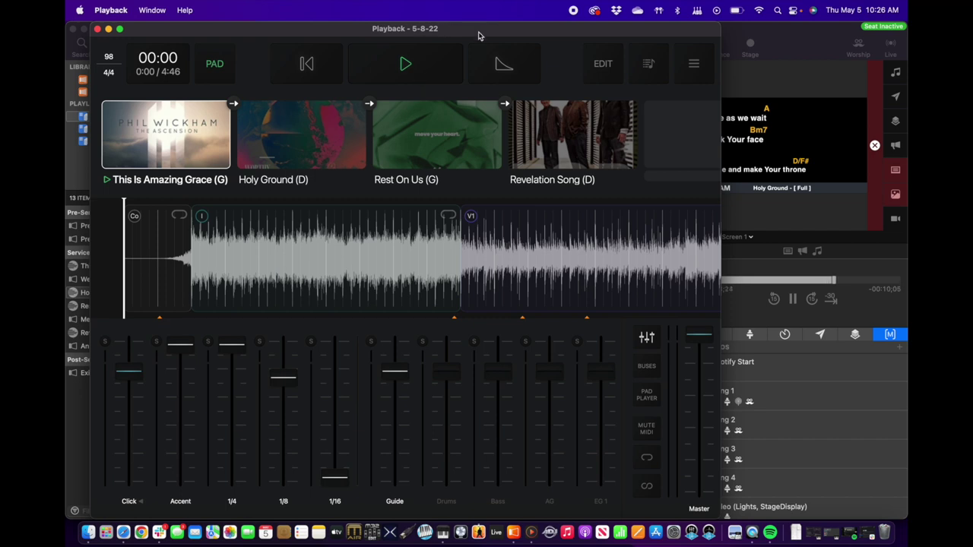
click(648, 64)
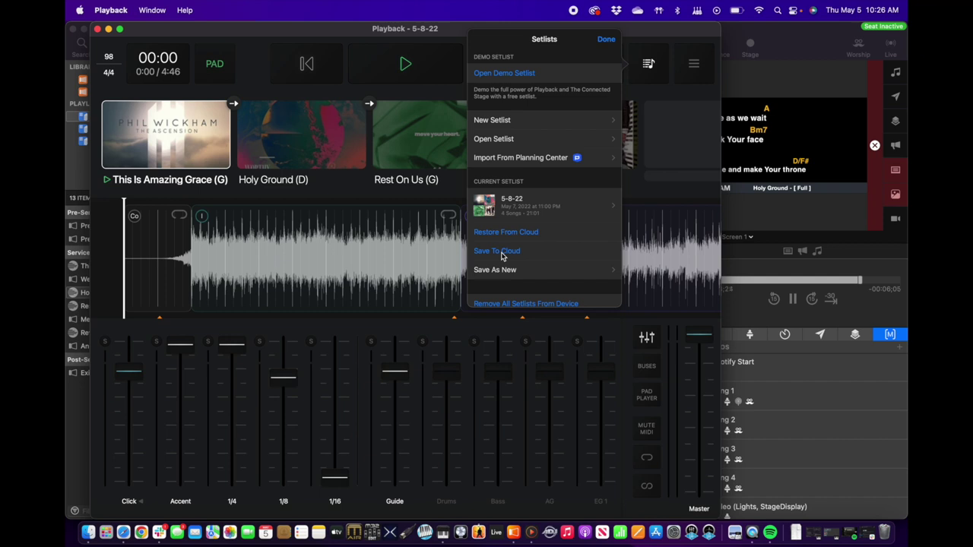
click(641, 68)
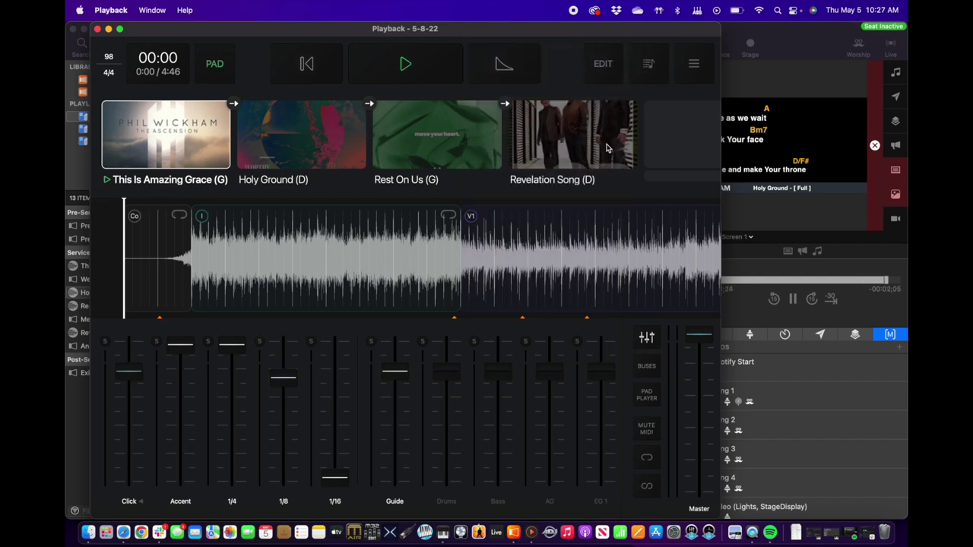
click(644, 69)
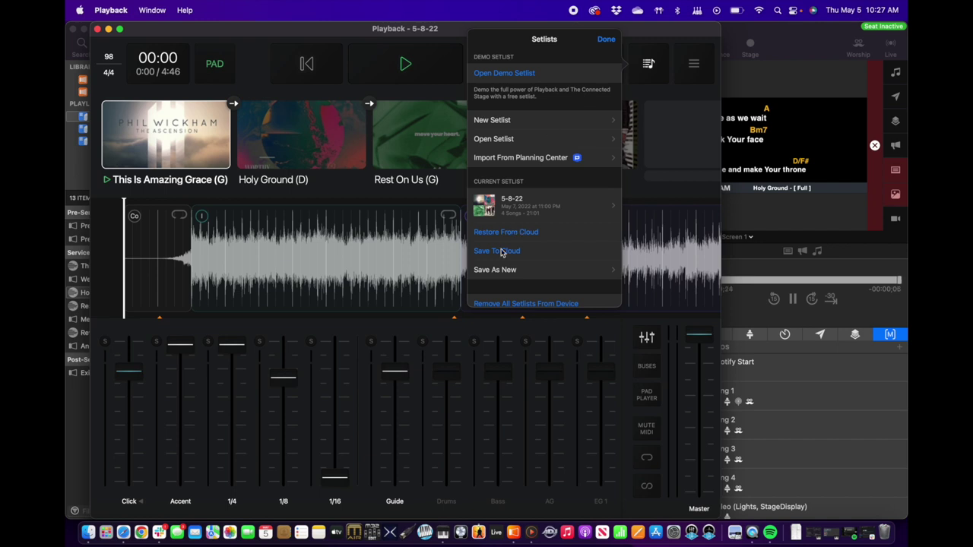
click(500, 252)
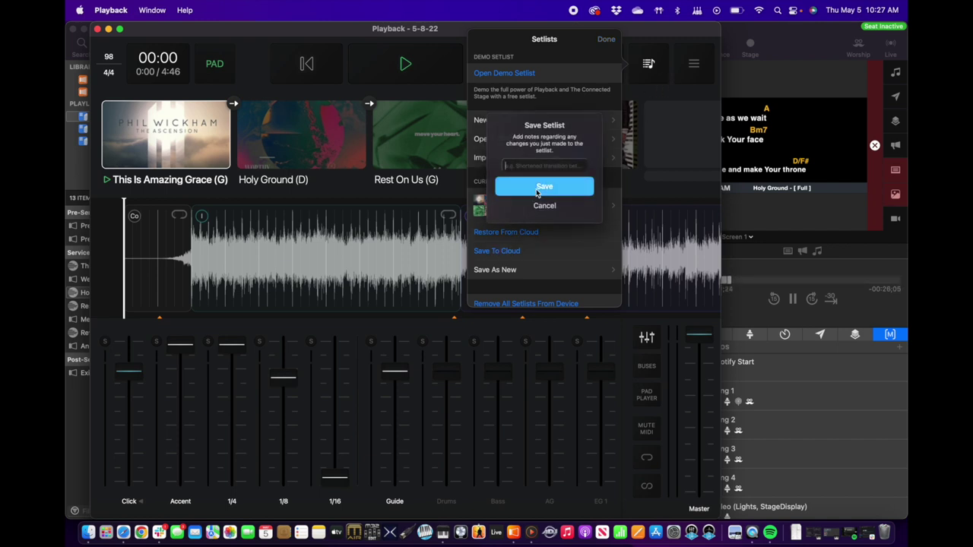
click(525, 187)
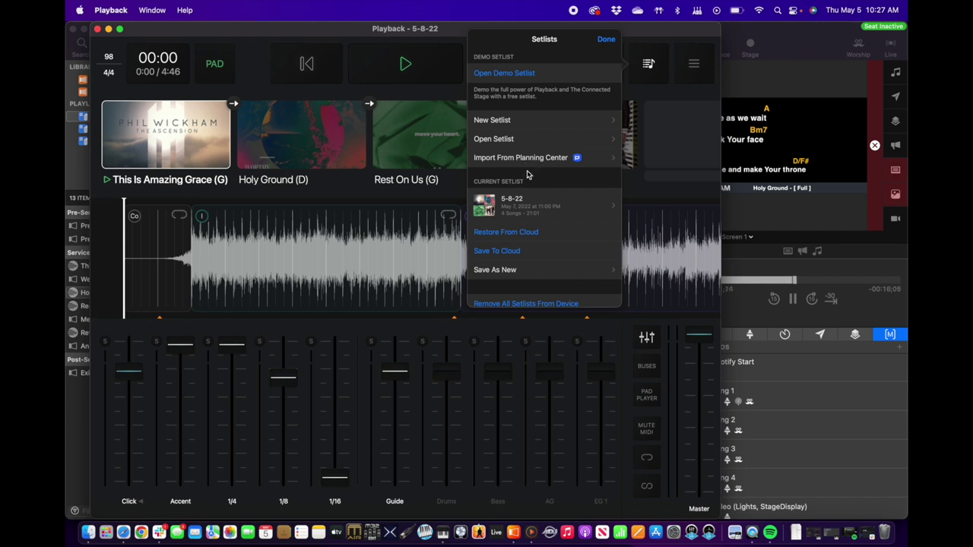
scroll(530, 176, down, 2)
scroll(530, 175, up, 2)
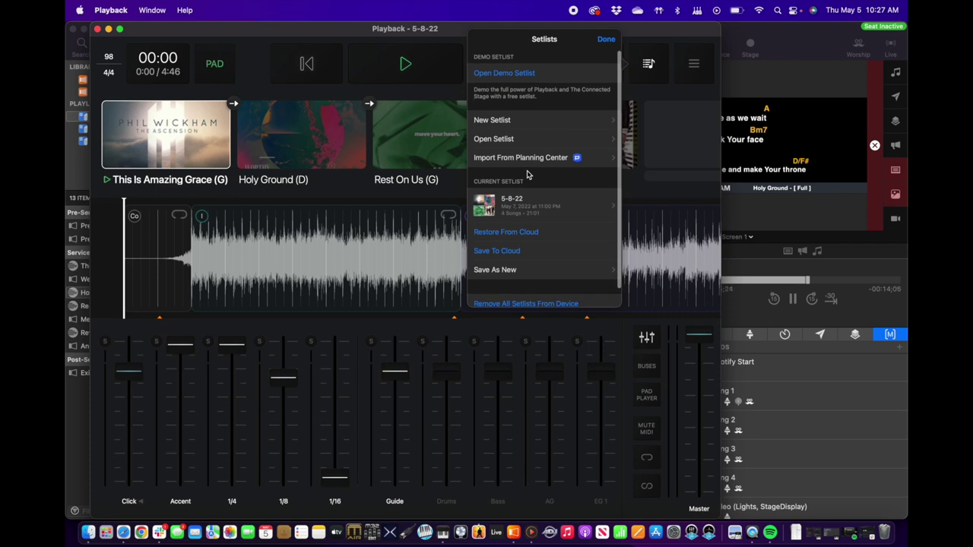
click(605, 39)
- Switch to MultiTracks.com in Safari and reopen the 5-8-22 setlist from the setlist overview to check its latest change entry
key(ctrl+Up)
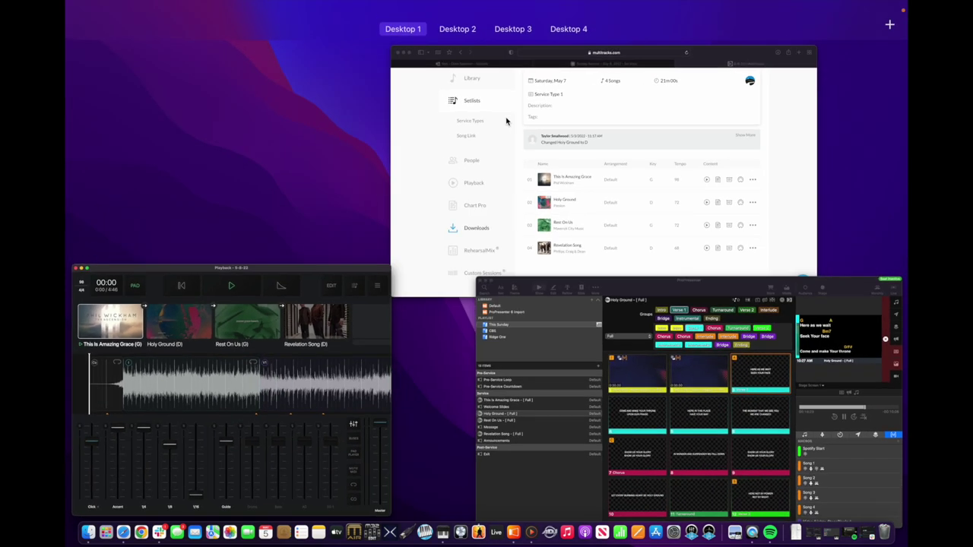
click(506, 123)
scroll(504, 239, up, 5)
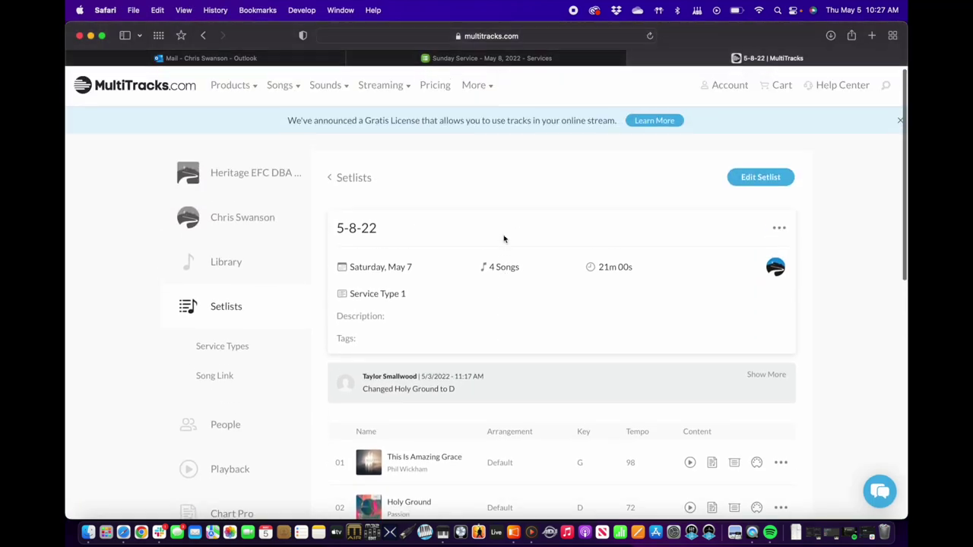
scroll(503, 239, down, 4)
scroll(503, 239, up, 2)
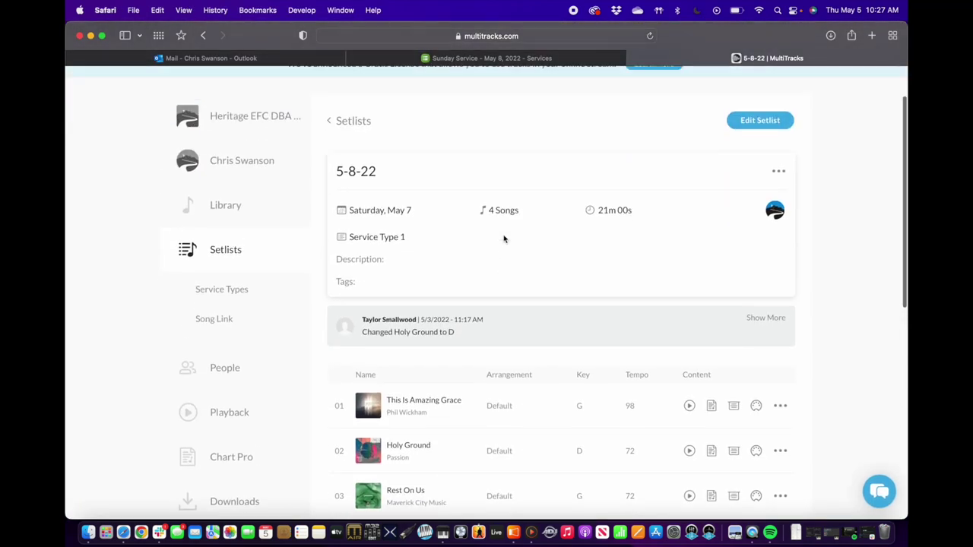
scroll(503, 239, up, 2)
click(345, 186)
mouse_move(728, 90)
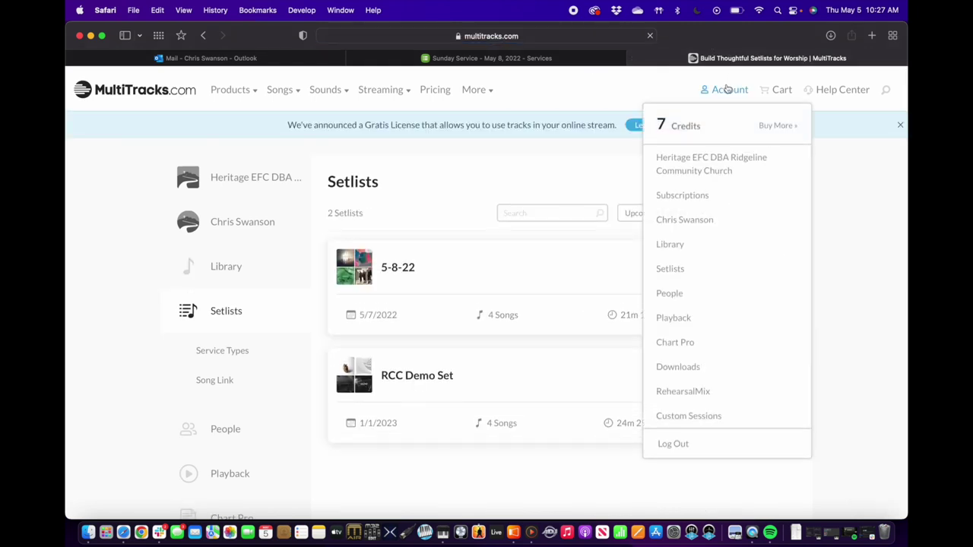
click(675, 272)
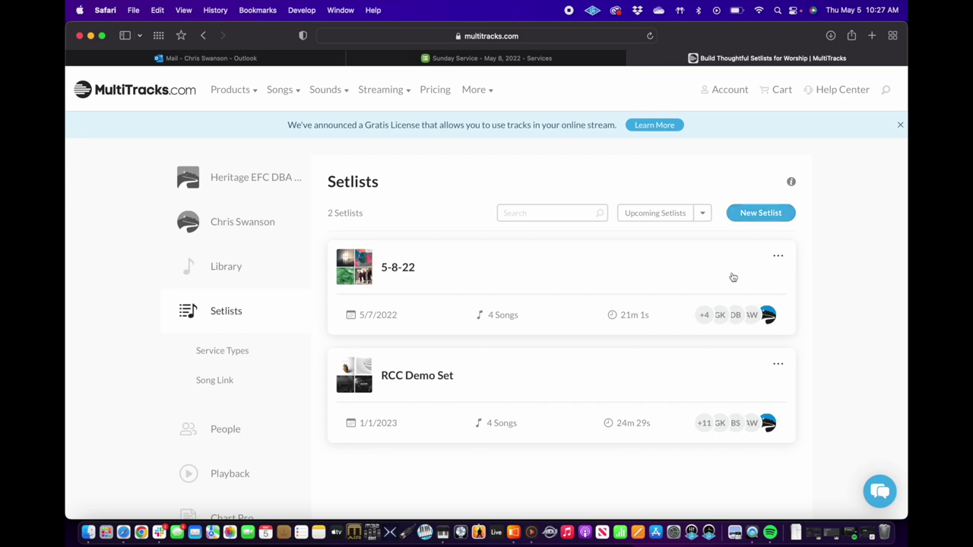
click(461, 272)
scroll(784, 350, down, 3)
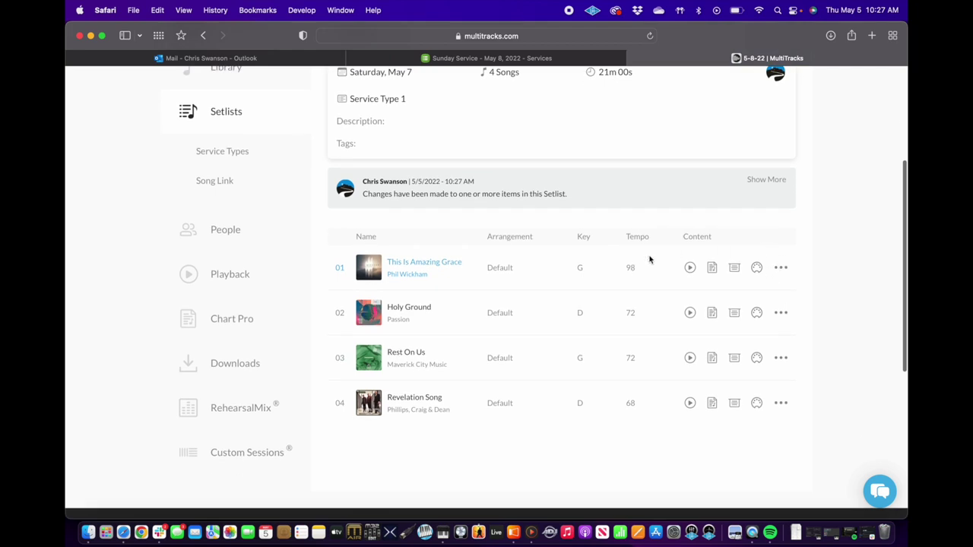
- Switch back to the Playback app and open its setlist options
key(ctrl+Up)
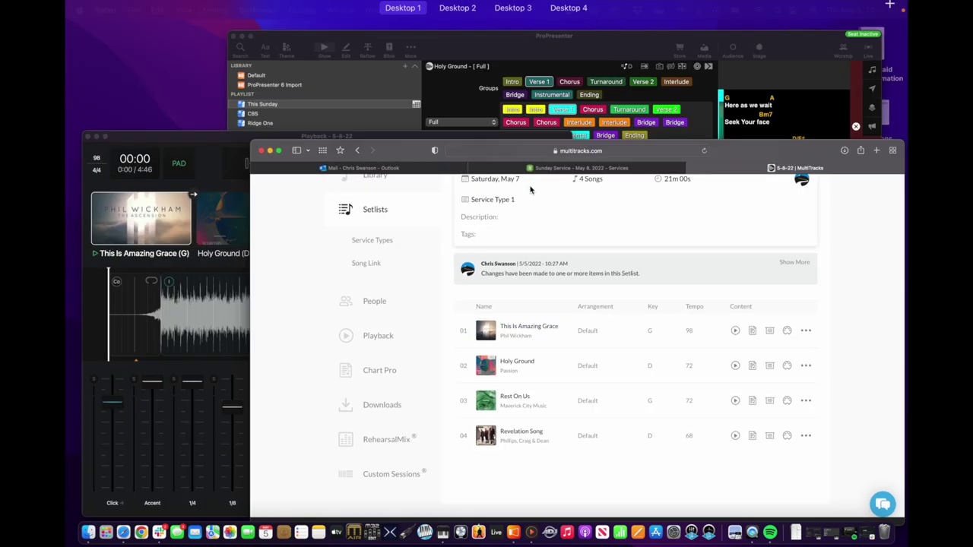
click(308, 323)
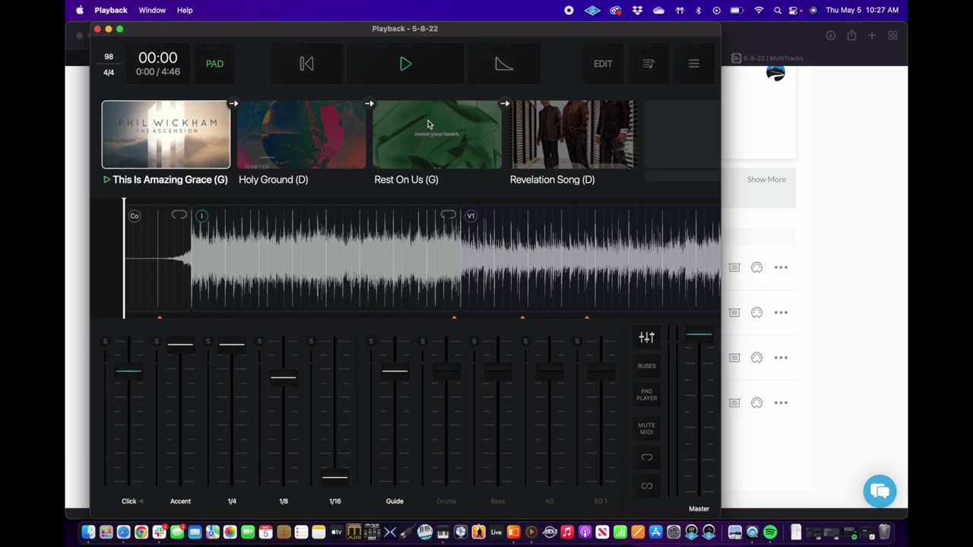
click(643, 70)
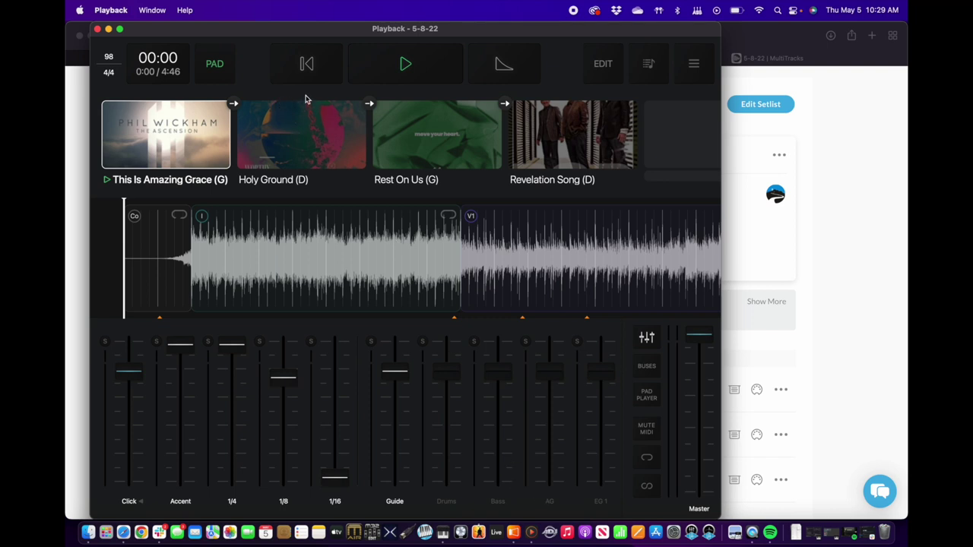
- Review the MIDI mapping assignments of the playback controls, leave the mapping mode, and reopen the edit options
click(600, 66)
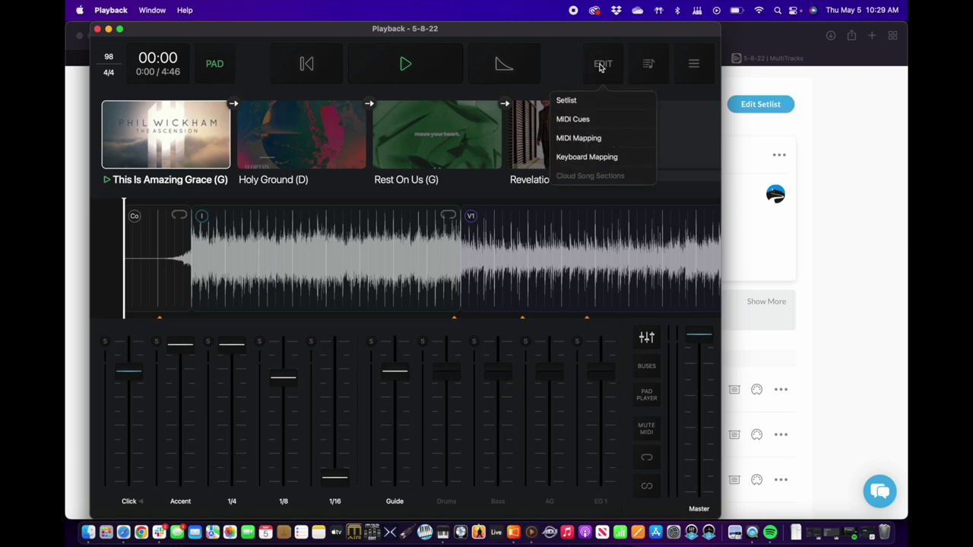
click(577, 139)
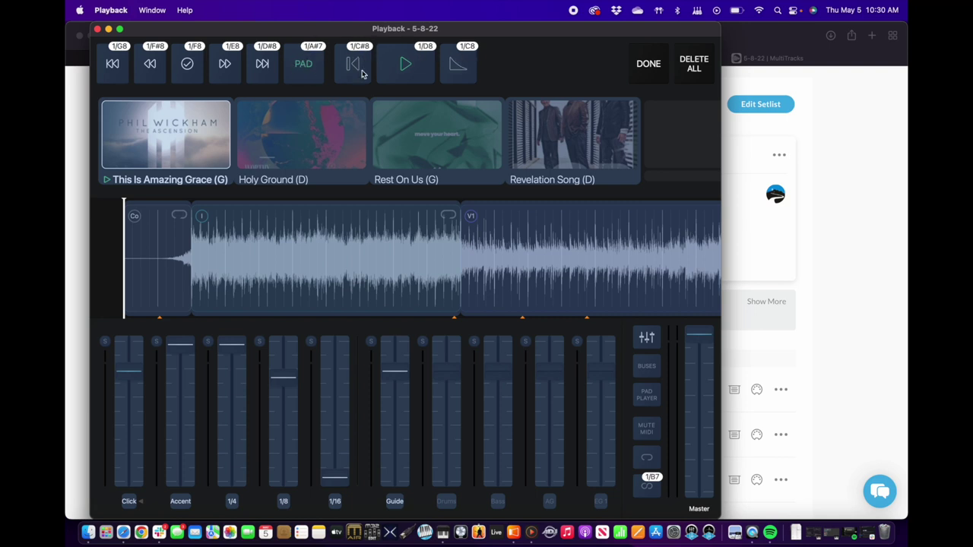
click(649, 65)
click(606, 73)
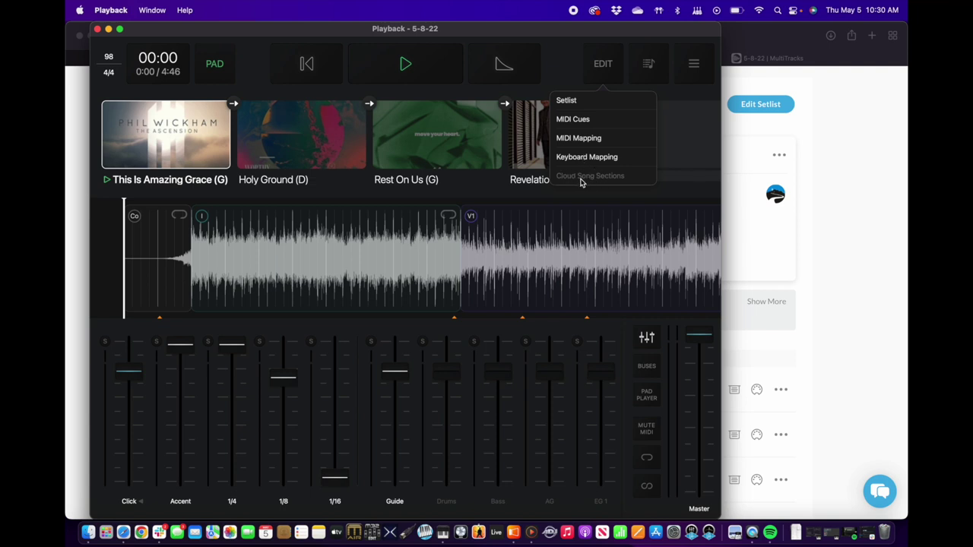
- Dismiss the edit options, review the setlist management options for opening, restoring and saving setlists, and close them
click(602, 65)
click(643, 66)
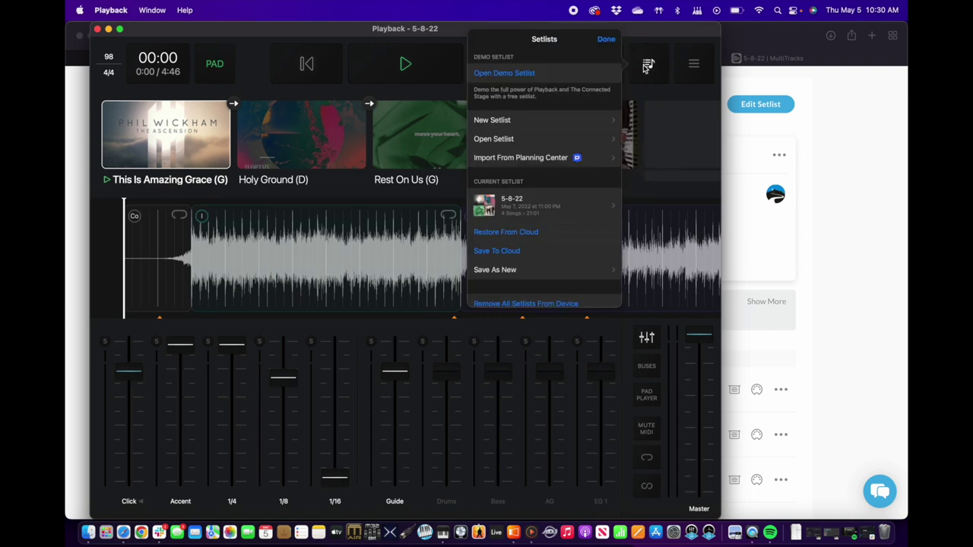
scroll(554, 216, down, 1)
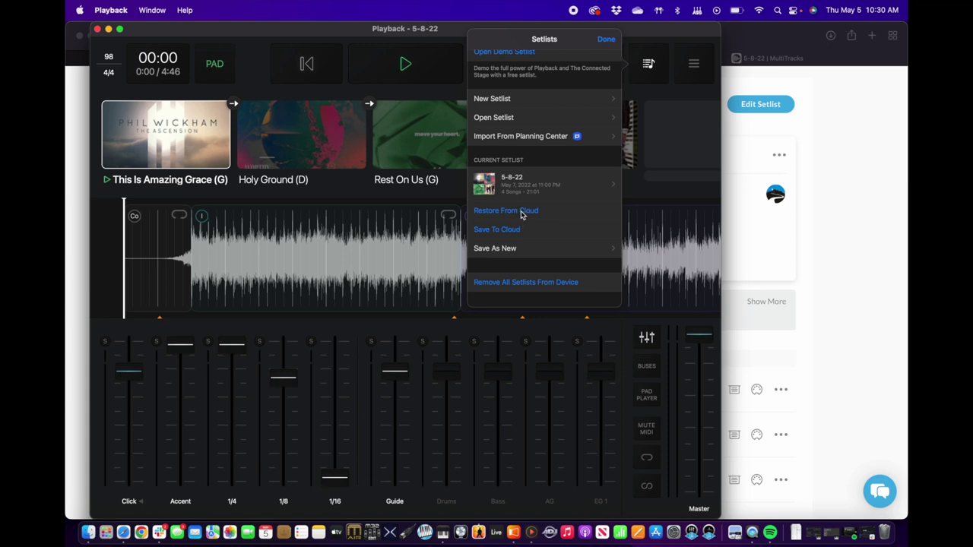
scroll(525, 209, up, 2)
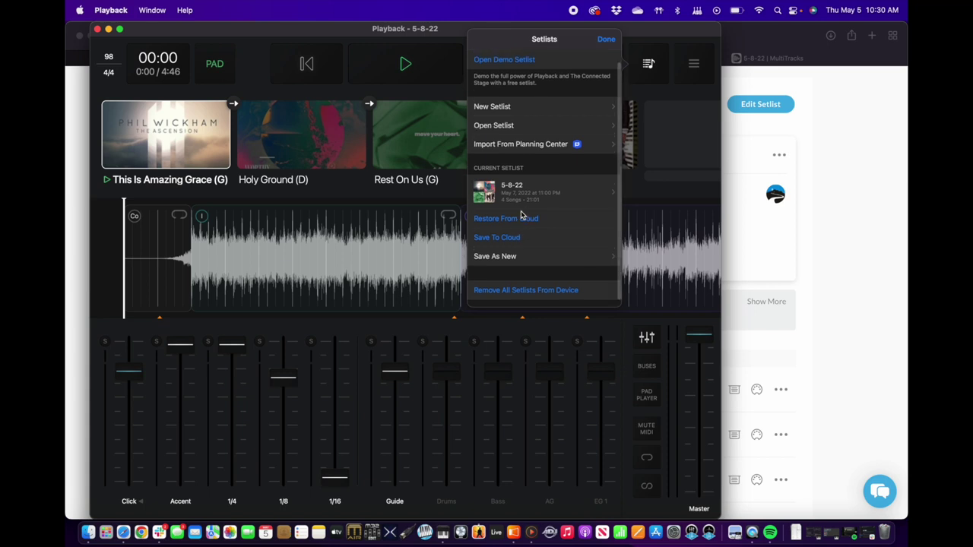
click(606, 42)
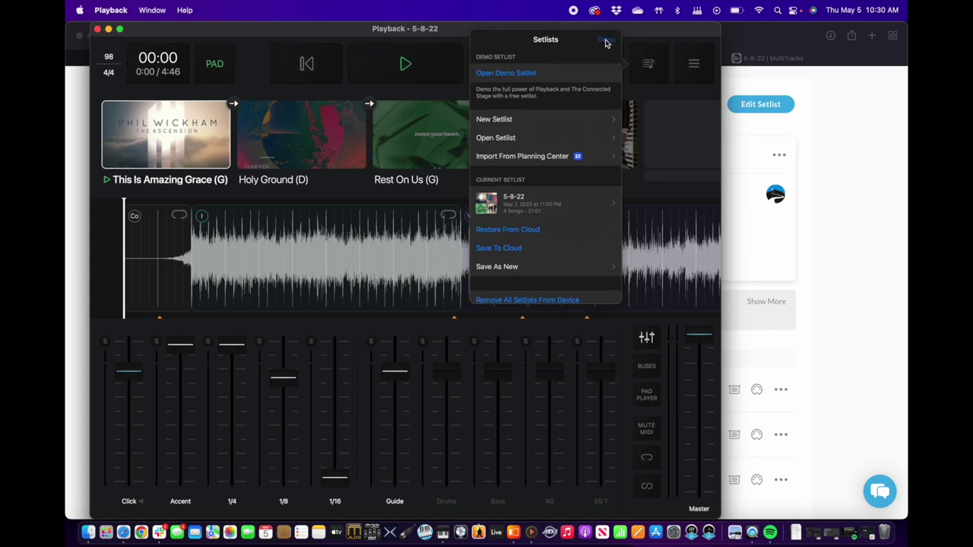
- Review the notification and waveform size options, look over the General settings, and close them
click(692, 69)
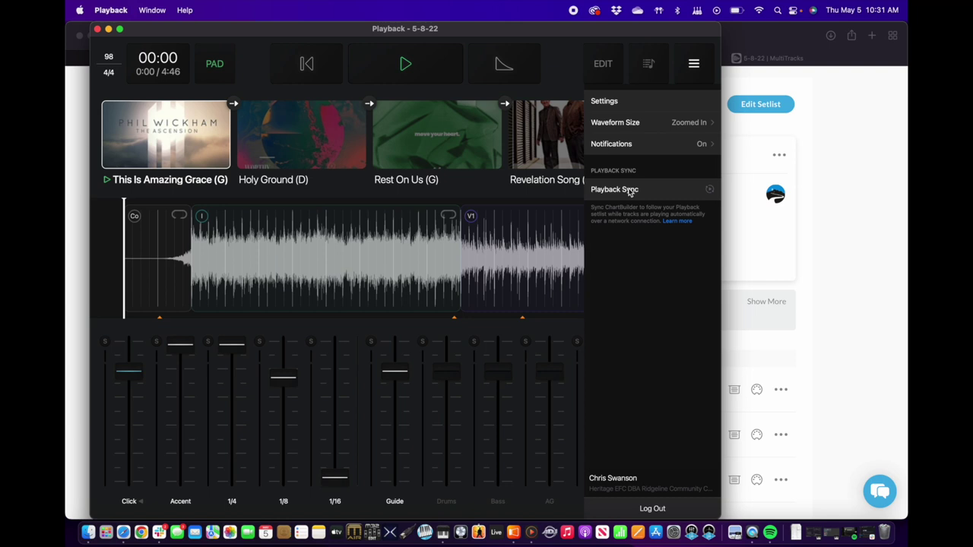
click(643, 146)
click(593, 94)
click(659, 123)
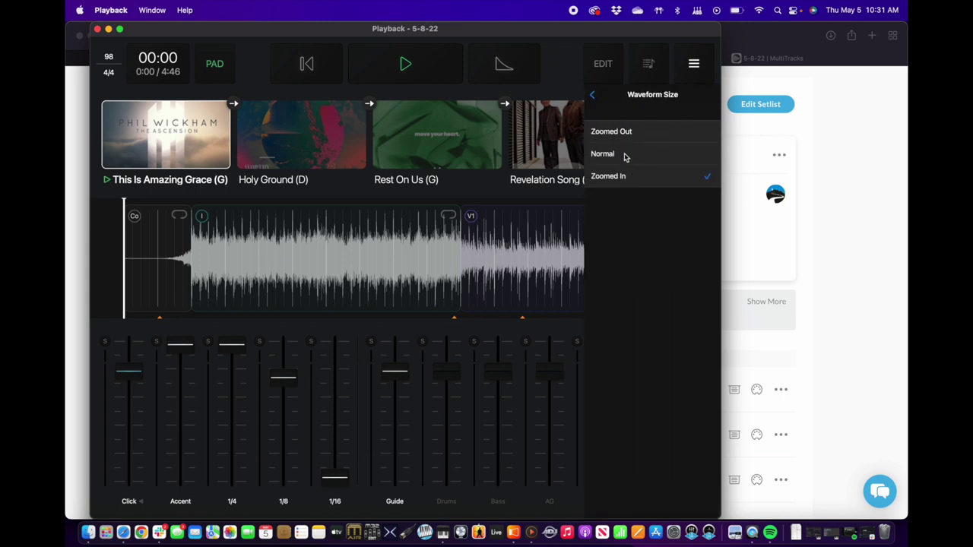
click(593, 94)
click(627, 109)
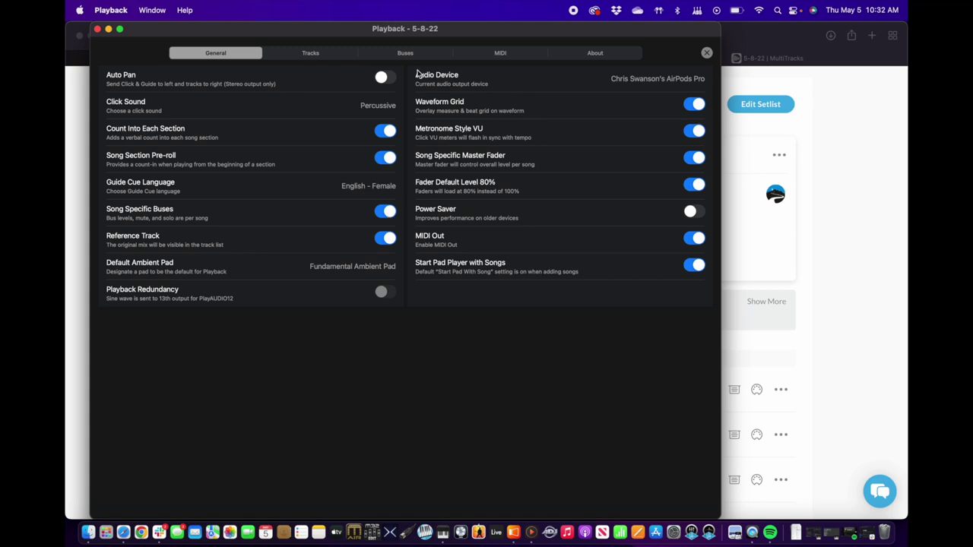
click(707, 52)
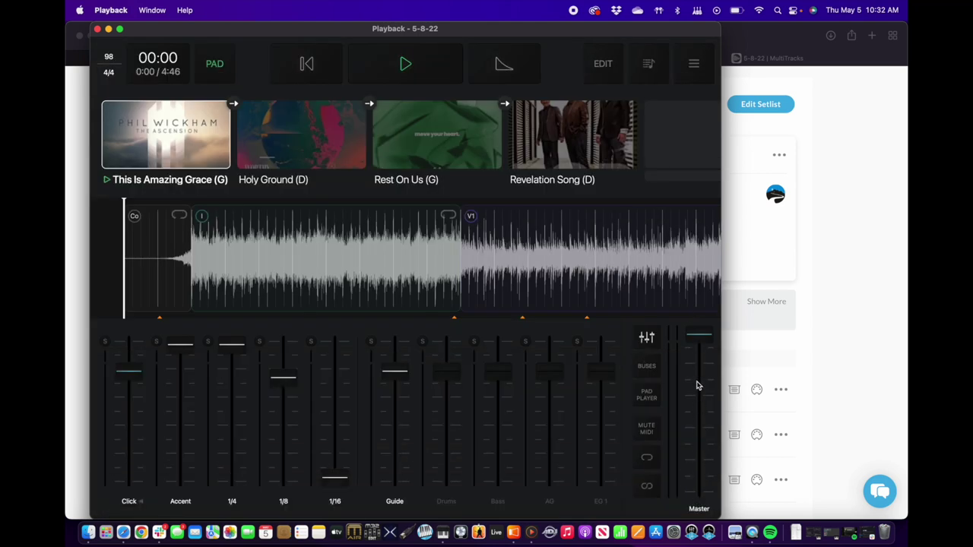
- Show Holy Ground in the setlist and return to This Is Amazing Grace
click(308, 154)
click(340, 137)
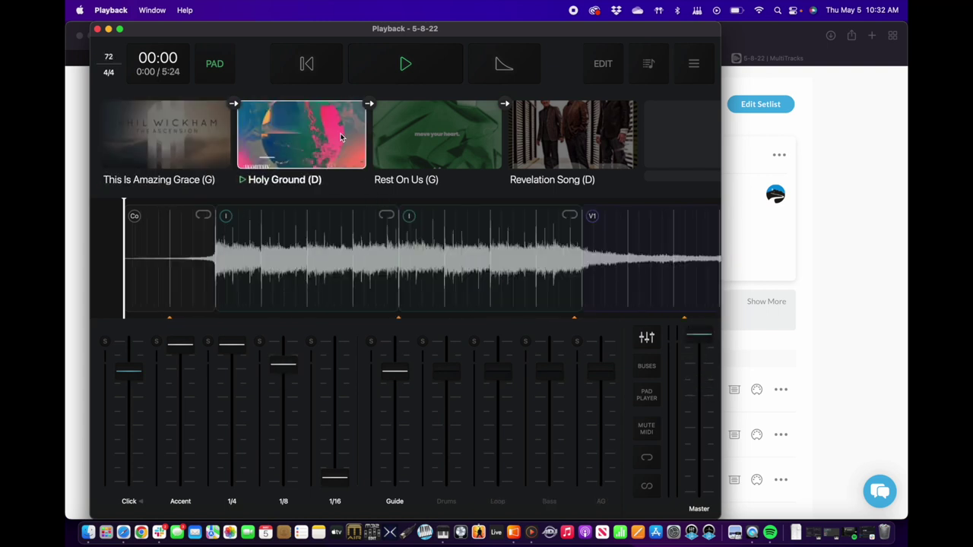
click(188, 162)
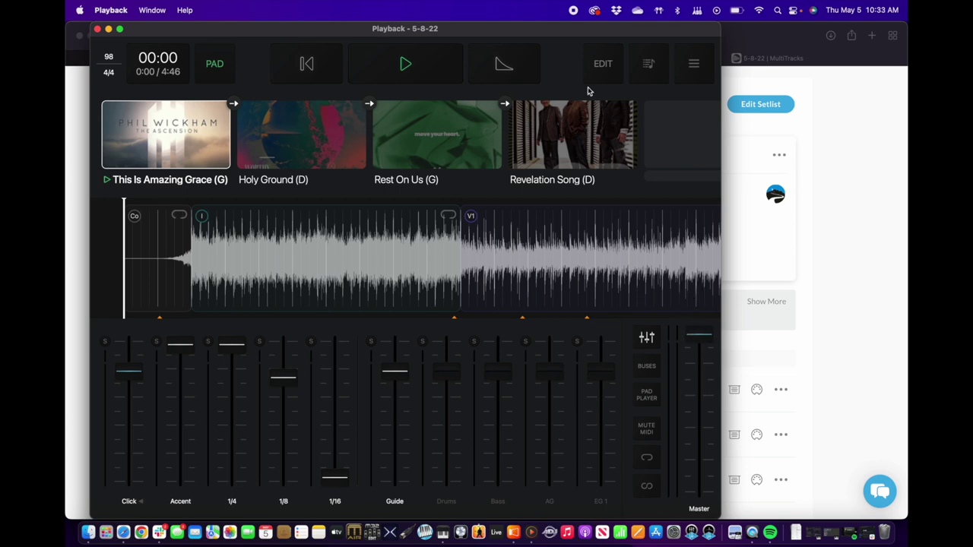
- Reopen the General settings, check the available audio output devices, and turn off Start Pad Player with Songs
click(688, 68)
click(625, 105)
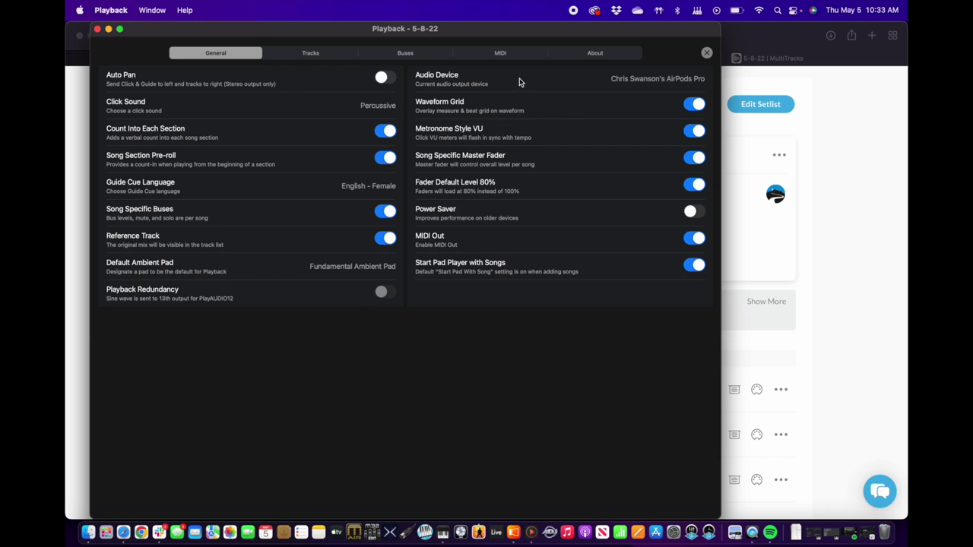
click(605, 77)
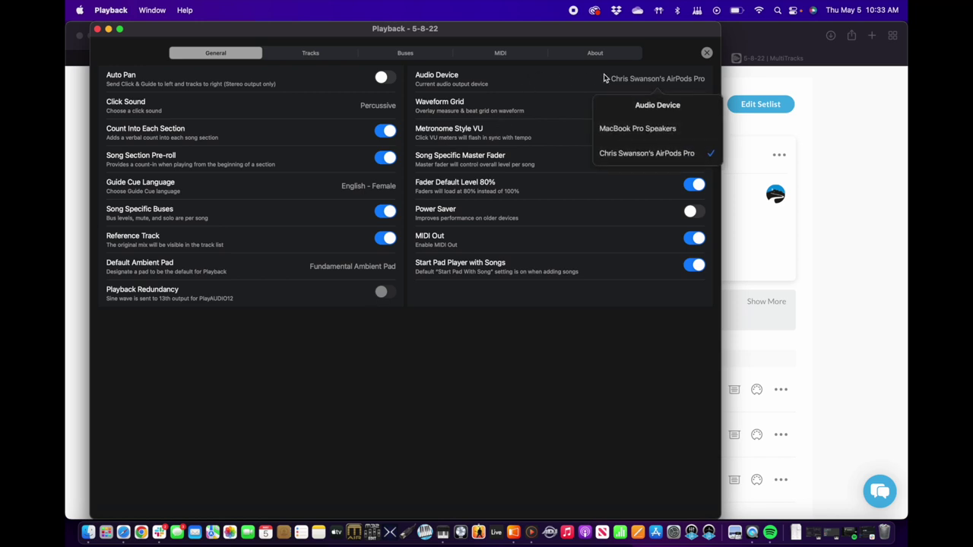
click(552, 82)
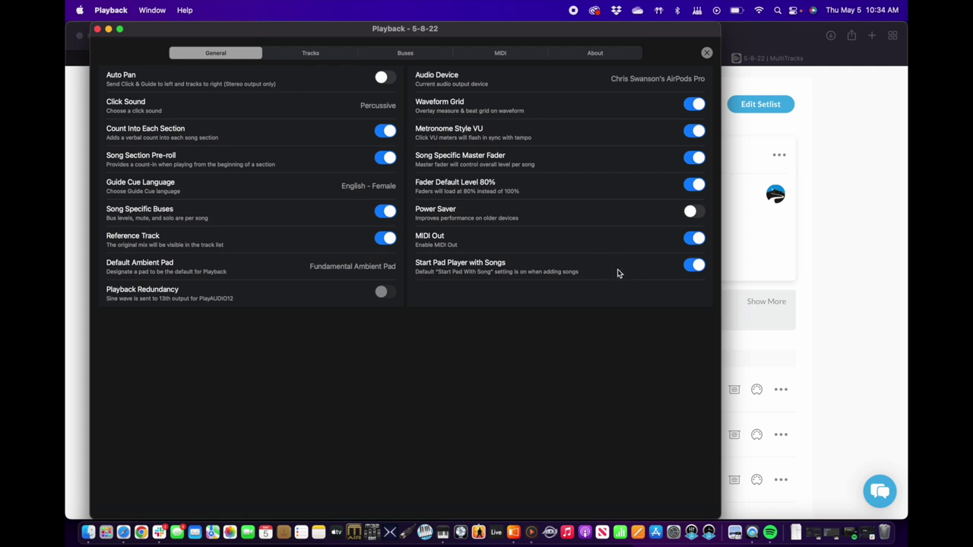
click(695, 266)
- Examine the track settings to see which bus each instrument and vocal track is assigned to
click(314, 53)
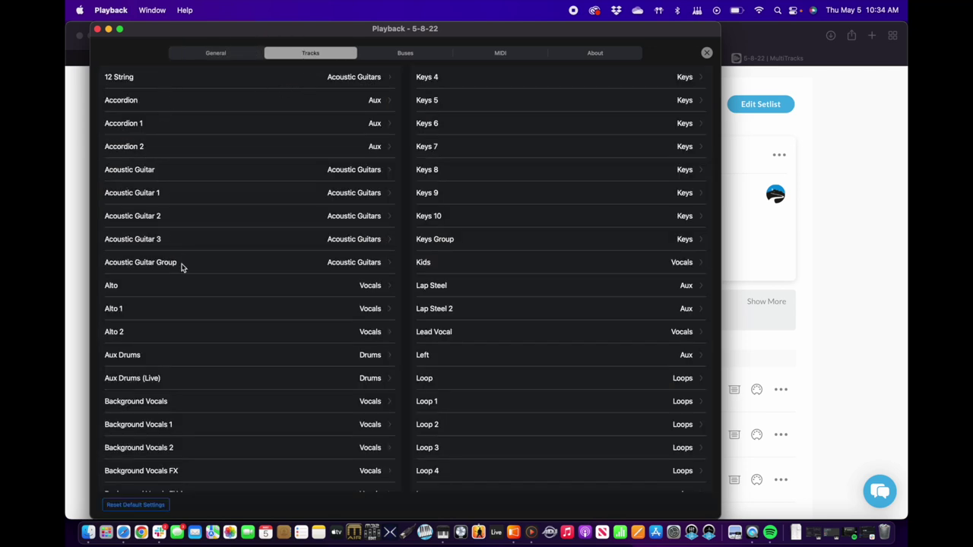
scroll(191, 366, down, 2)
scroll(191, 365, down, 20)
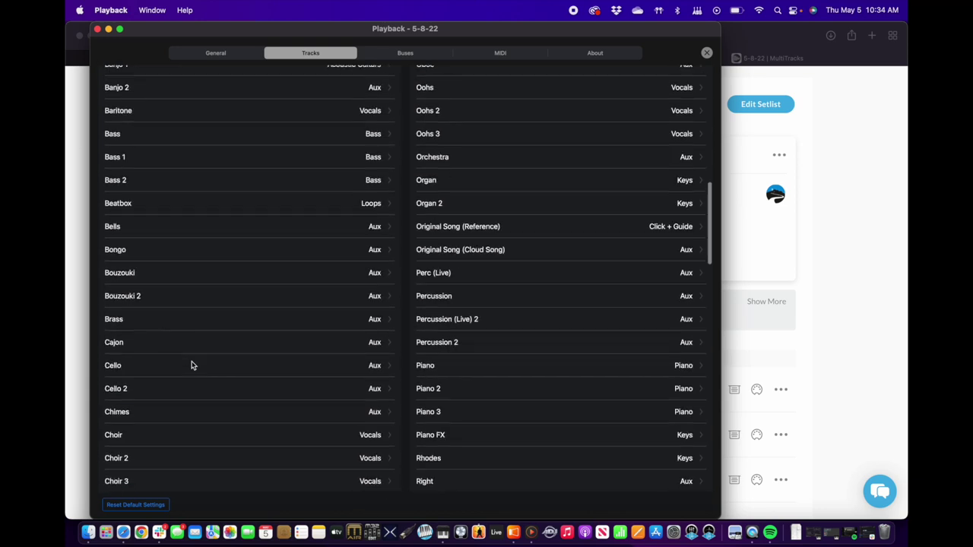
scroll(192, 366, down, 10)
scroll(191, 363, up, 20)
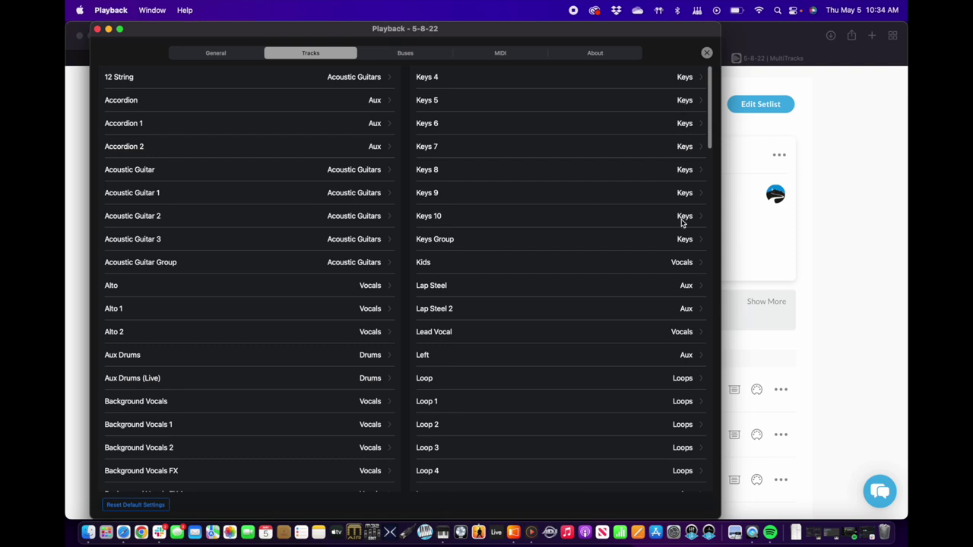
scroll(442, 361, down, 8)
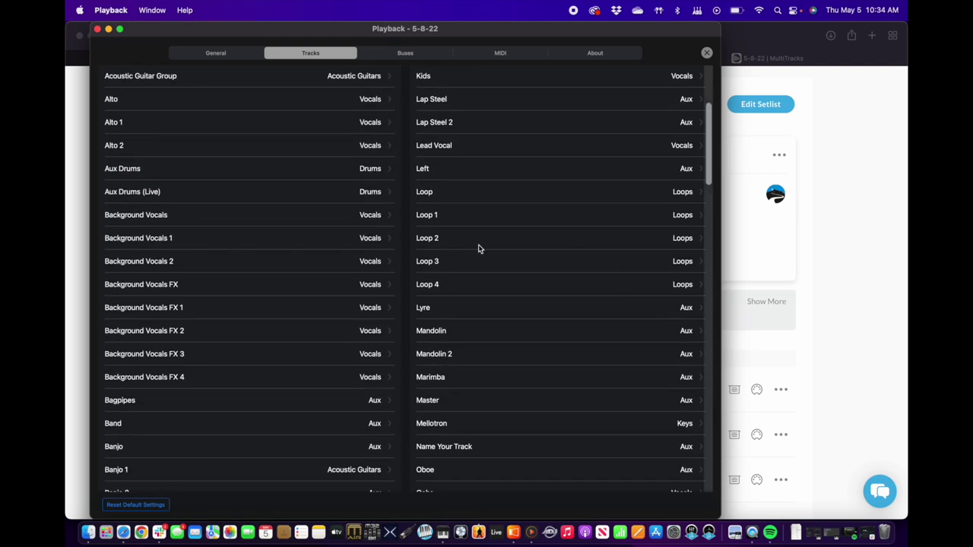
scroll(441, 400, down, 6)
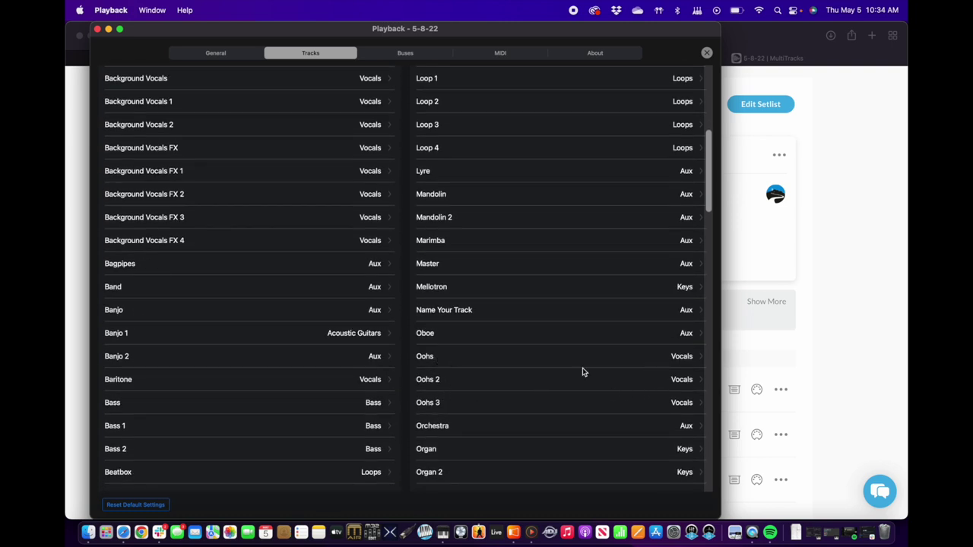
scroll(468, 276, up, 6)
scroll(468, 277, down, 15)
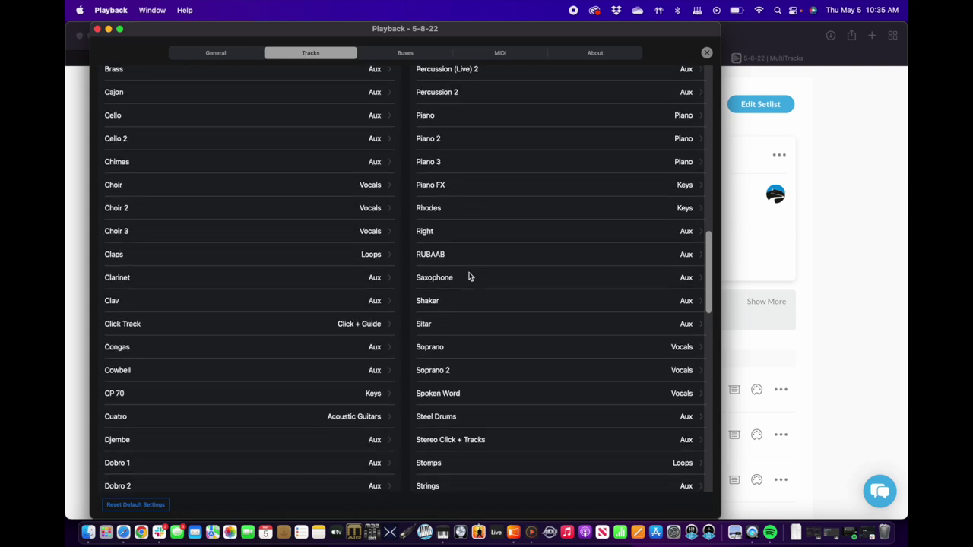
scroll(468, 277, up, 12)
scroll(468, 276, up, 8)
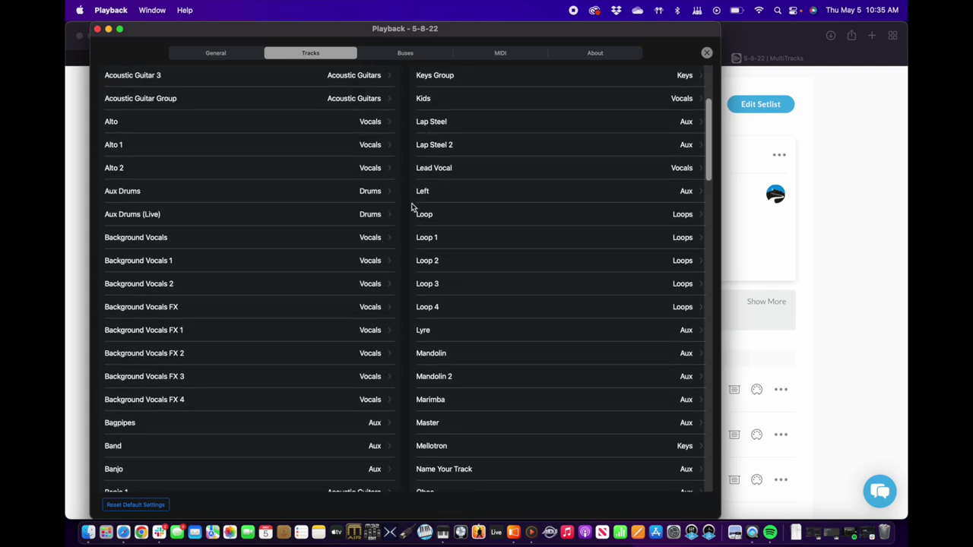
scroll(314, 185, up, 5)
- Review the Buses, MIDI and About settings, return to the General settings, and close the settings
click(400, 53)
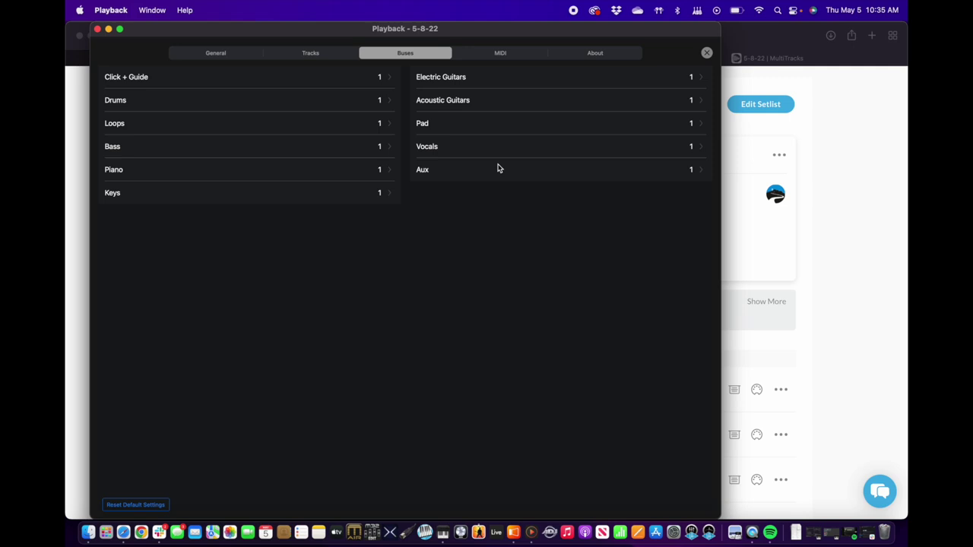
click(495, 56)
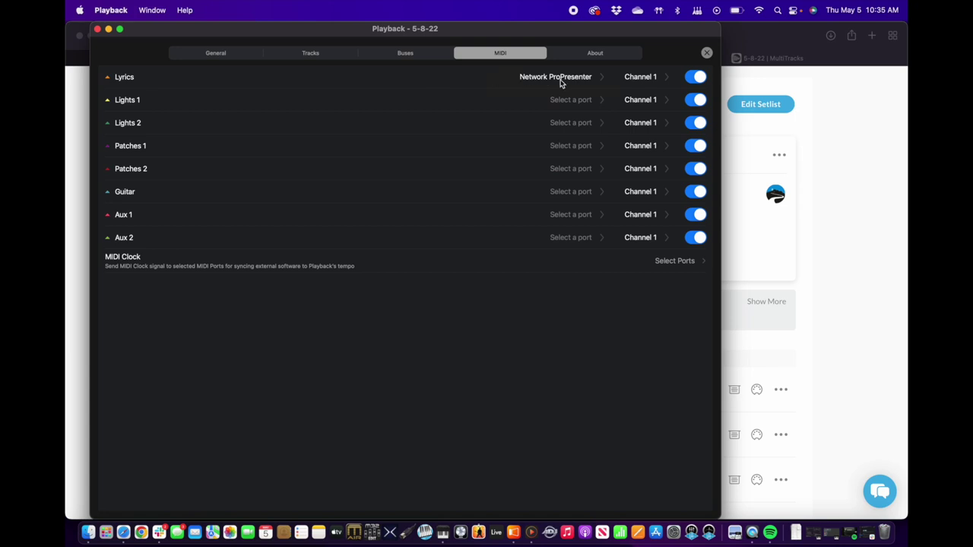
click(582, 57)
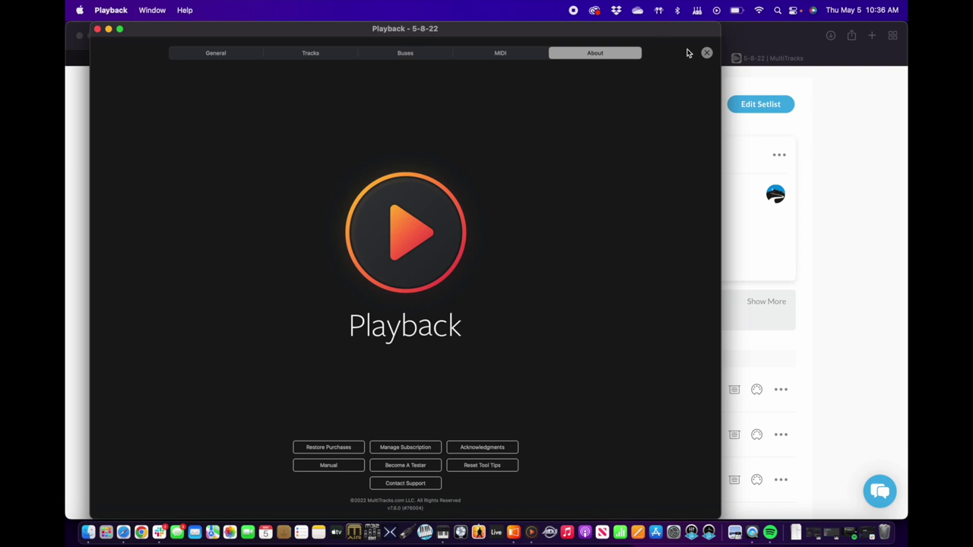
click(202, 52)
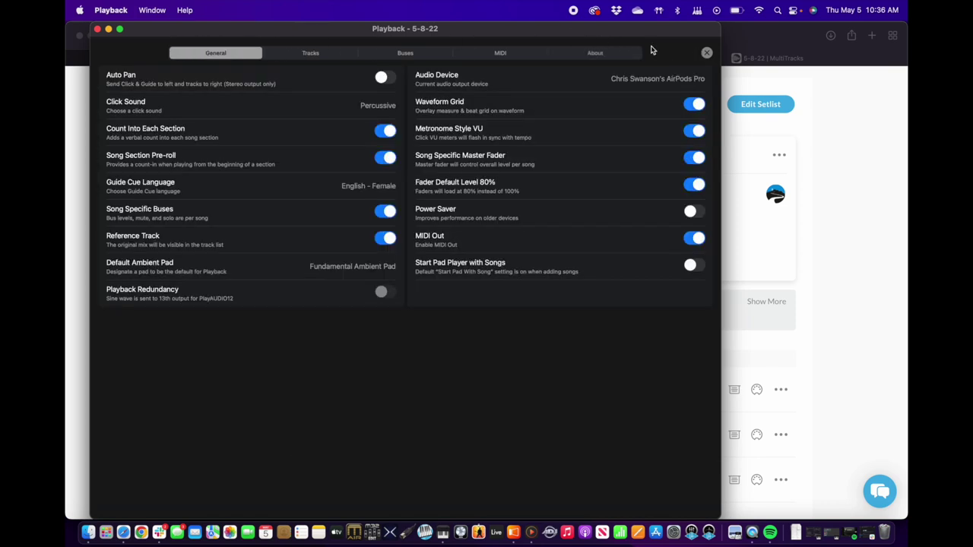
click(707, 52)
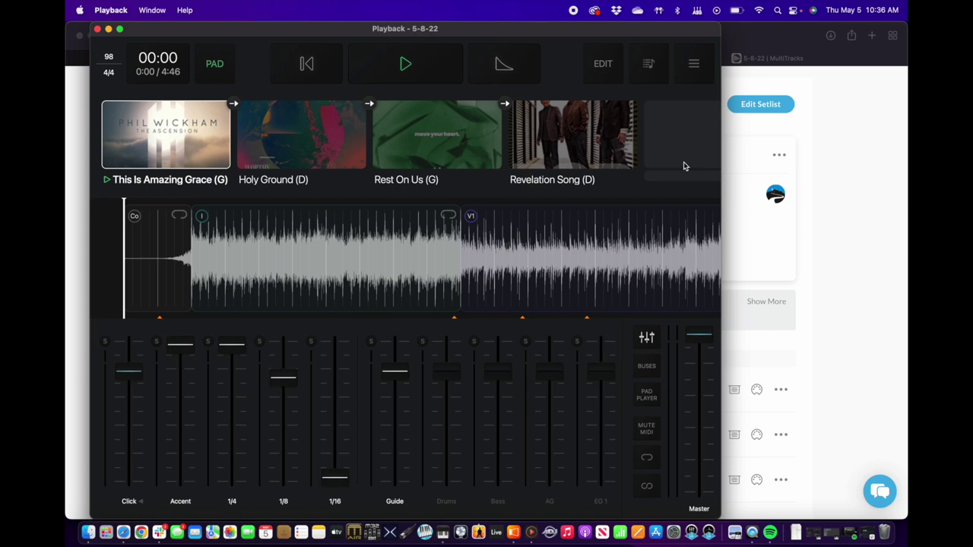
- Enter setlist editing and examine the song sections and MIDI cue markers along the This Is Amazing Grace timeline
click(603, 64)
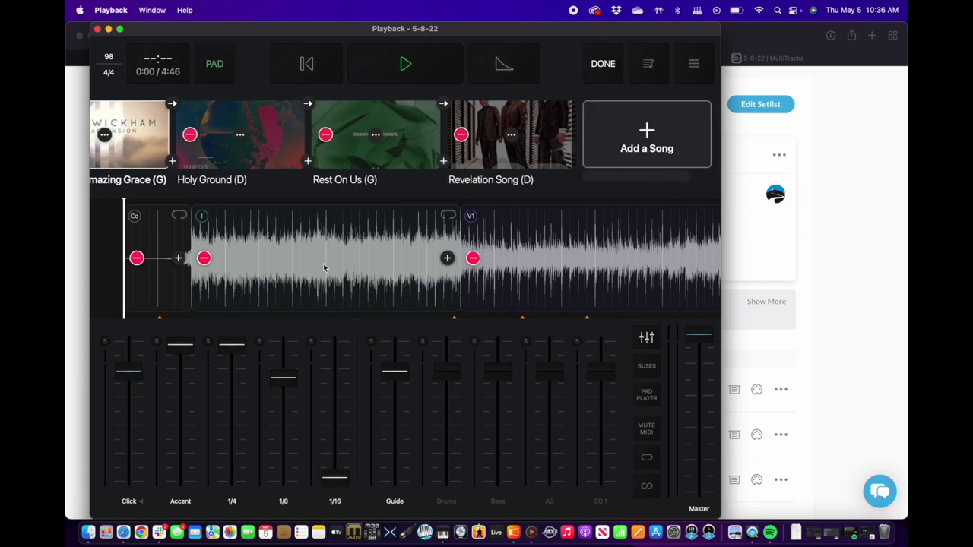
scroll(411, 242, right, 3)
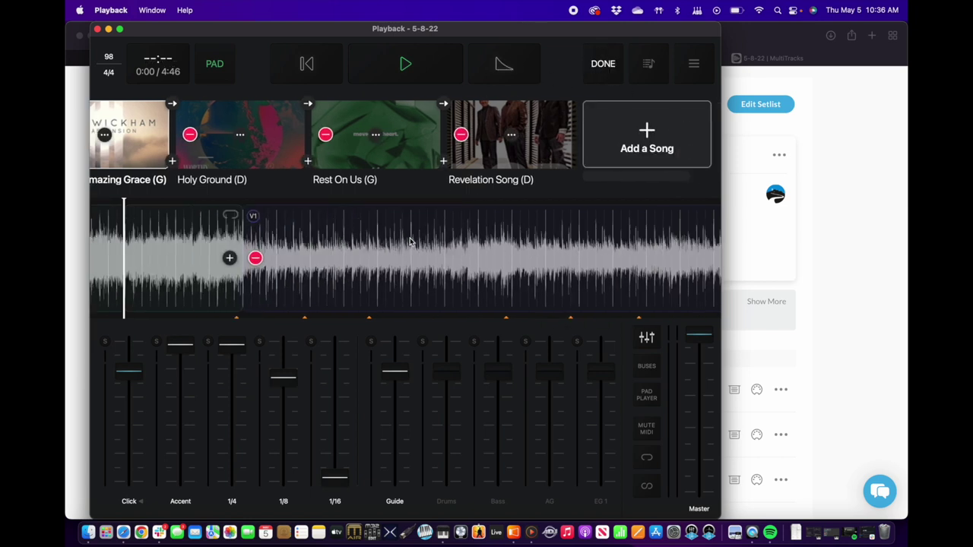
scroll(411, 241, right, 5)
scroll(526, 230, right, 5)
scroll(526, 230, left, 8)
scroll(526, 231, left, 8)
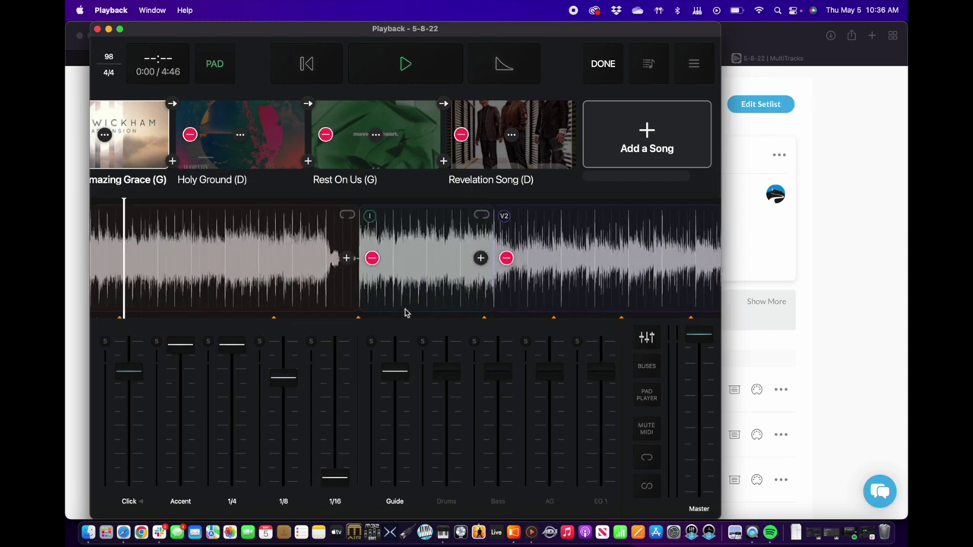
scroll(577, 270, right, 5)
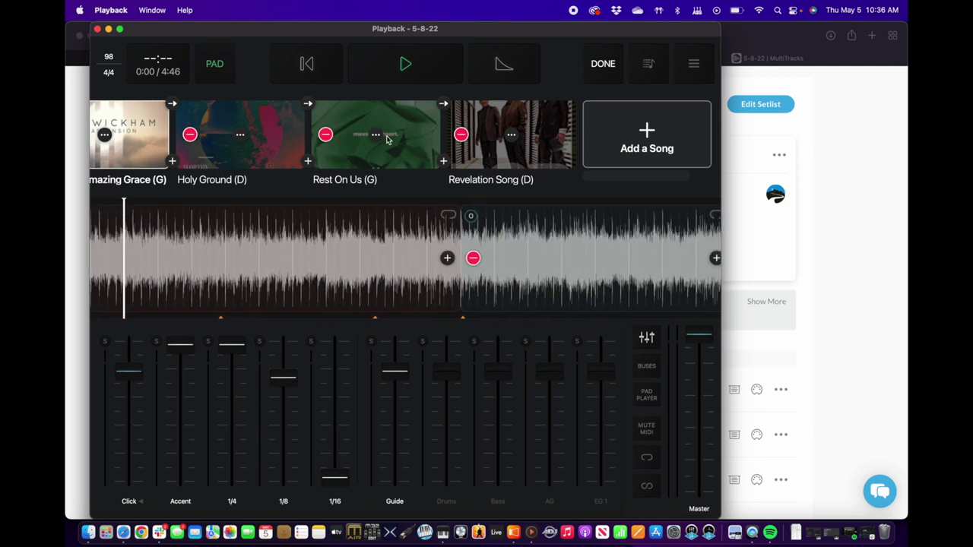
- Leave editing, select Rest On Us, and reopen setlist editing to examine its repeated chorus sections
click(604, 63)
click(368, 134)
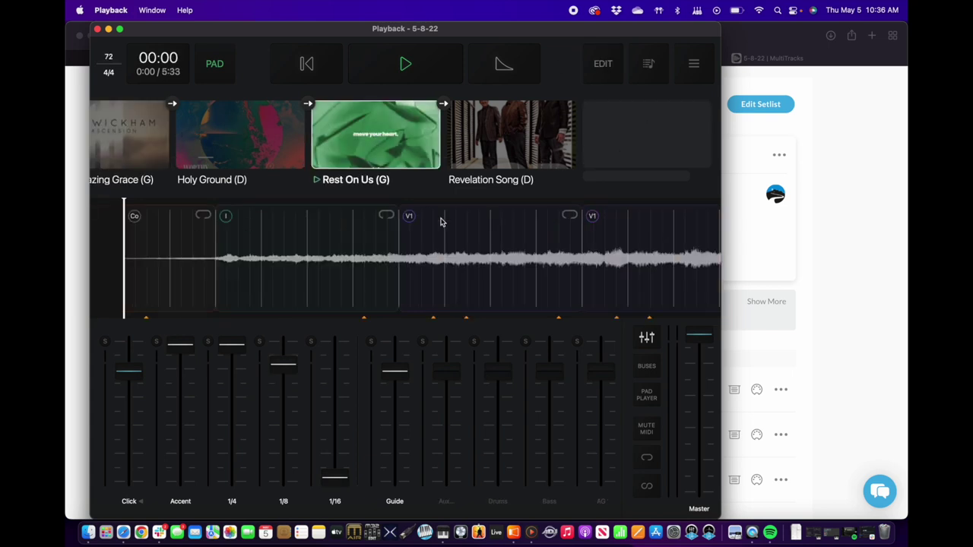
click(596, 74)
scroll(528, 213, right, 15)
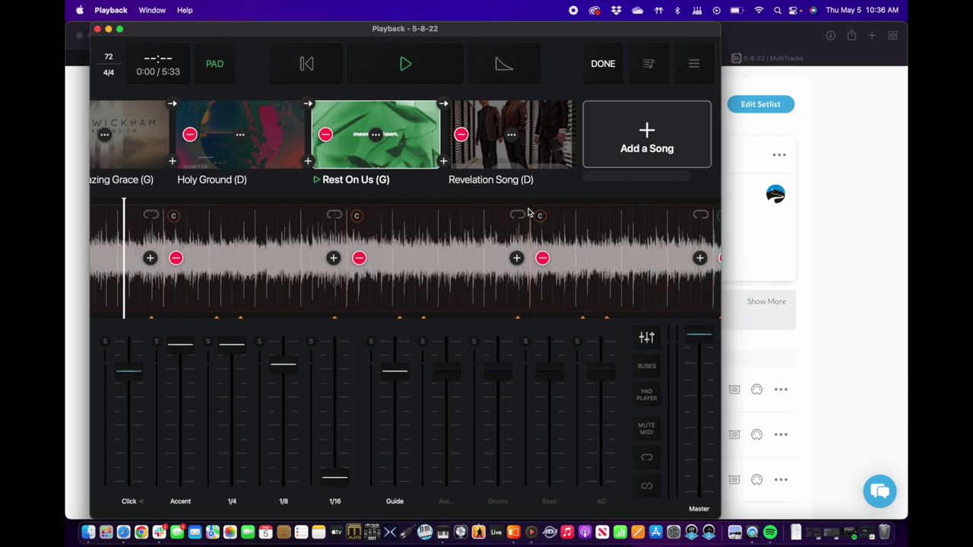
scroll(528, 213, left, 10)
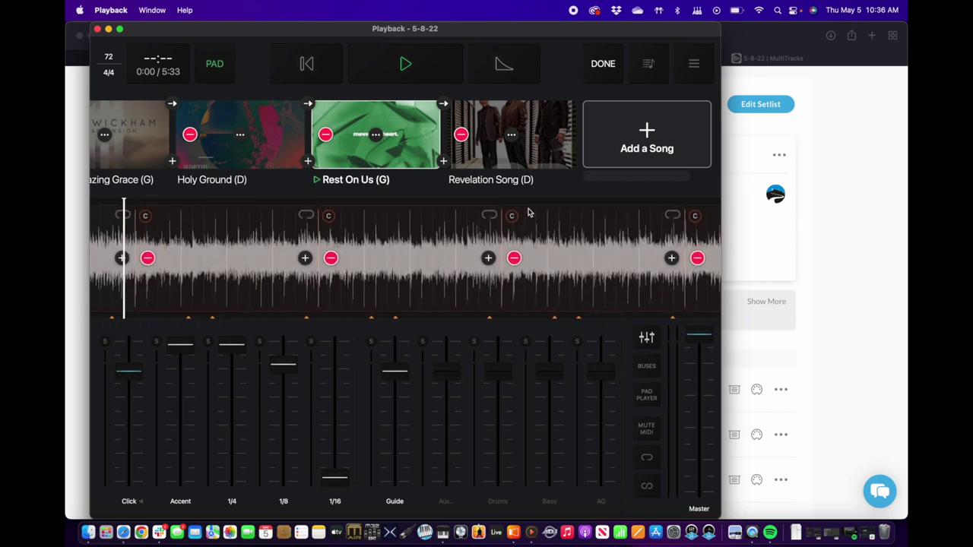
scroll(528, 213, right, 5)
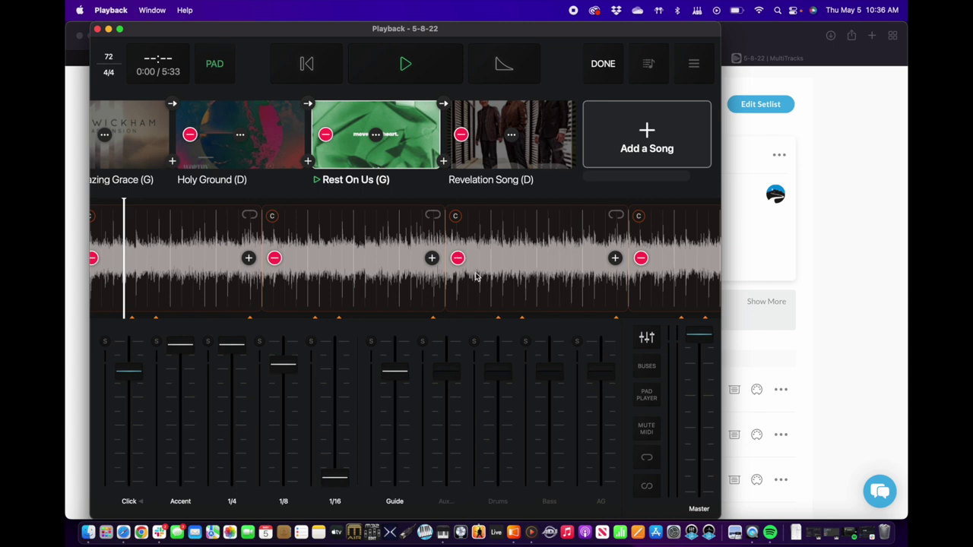
- Switch to ProPresenter, open Rest On Us from the playlist, and examine its closing chorus, outro and ending slides
key(ctrl+Up)
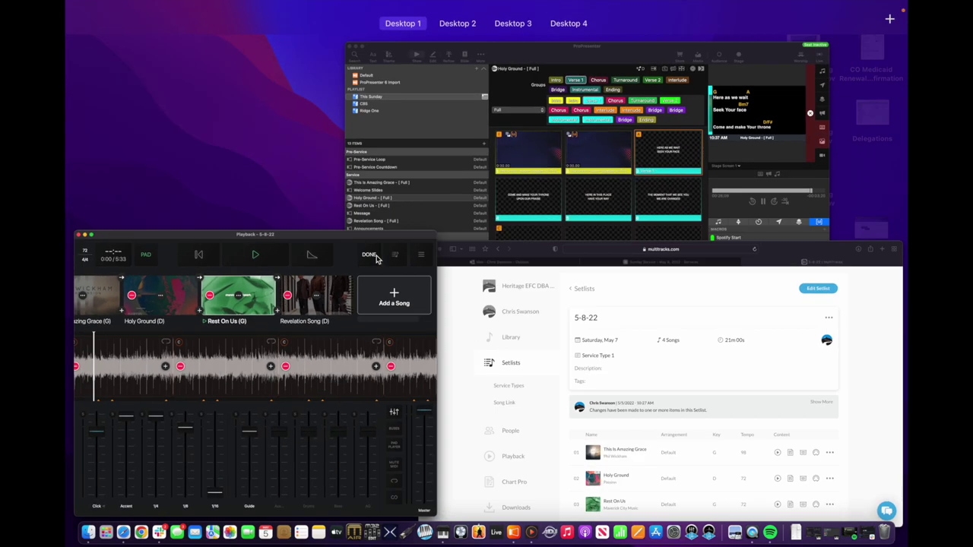
click(410, 213)
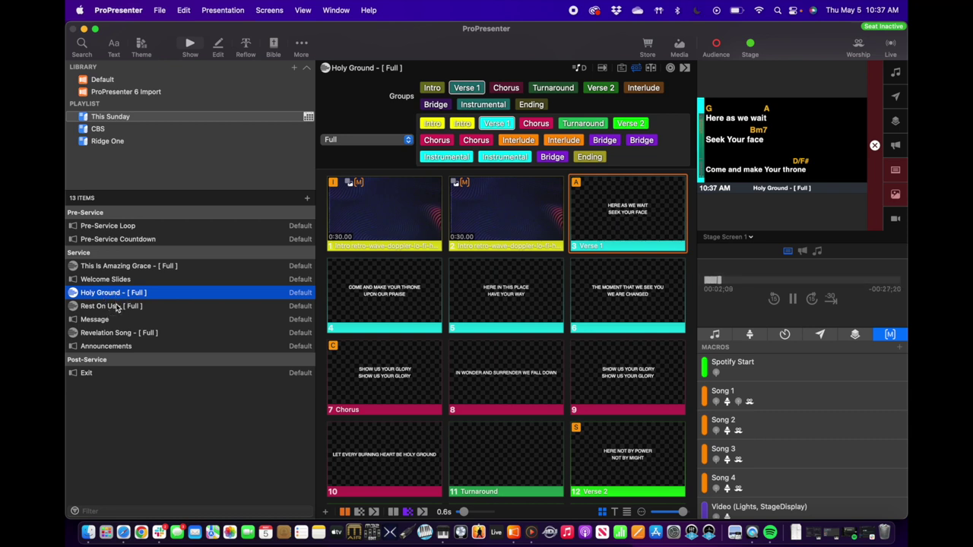
click(116, 306)
scroll(428, 342, down, 15)
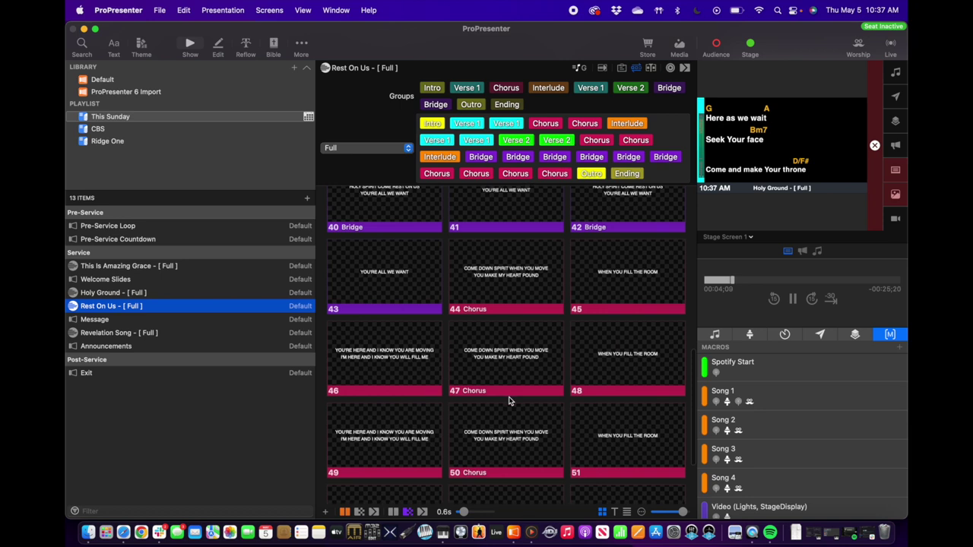
scroll(510, 401, down, 3)
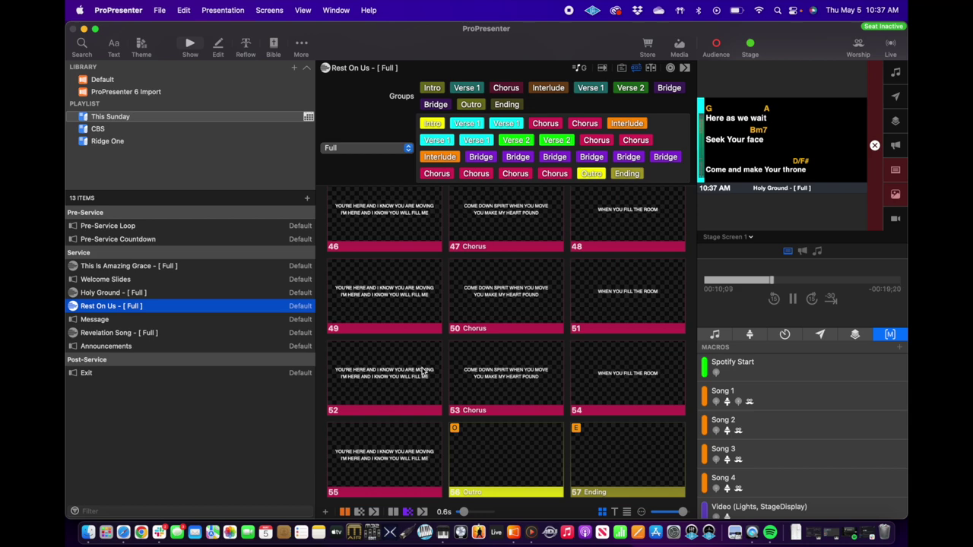
- Return to Playback and view the arrangement, tracks, key and tempo options for Rest On Us, then cancel out of them
key(ctrl+Up)
click(415, 320)
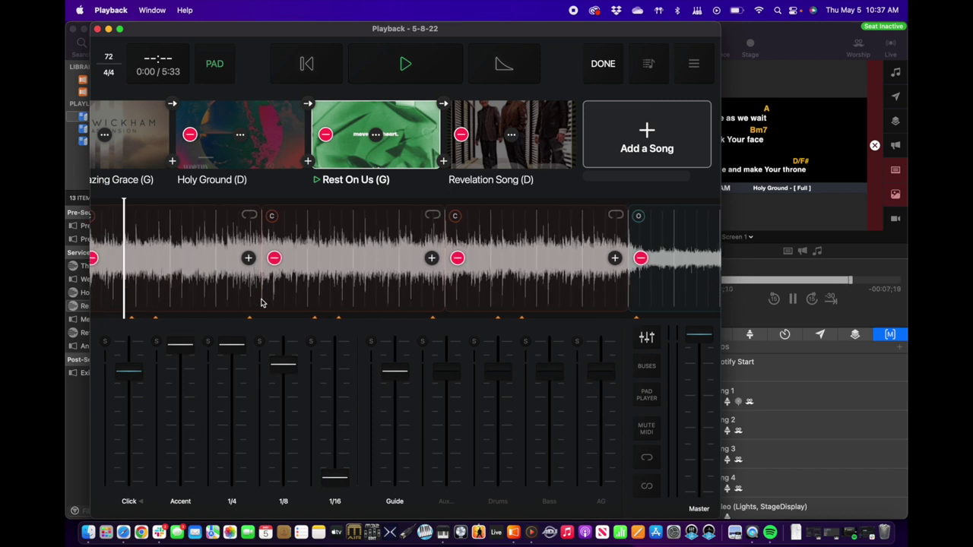
click(602, 65)
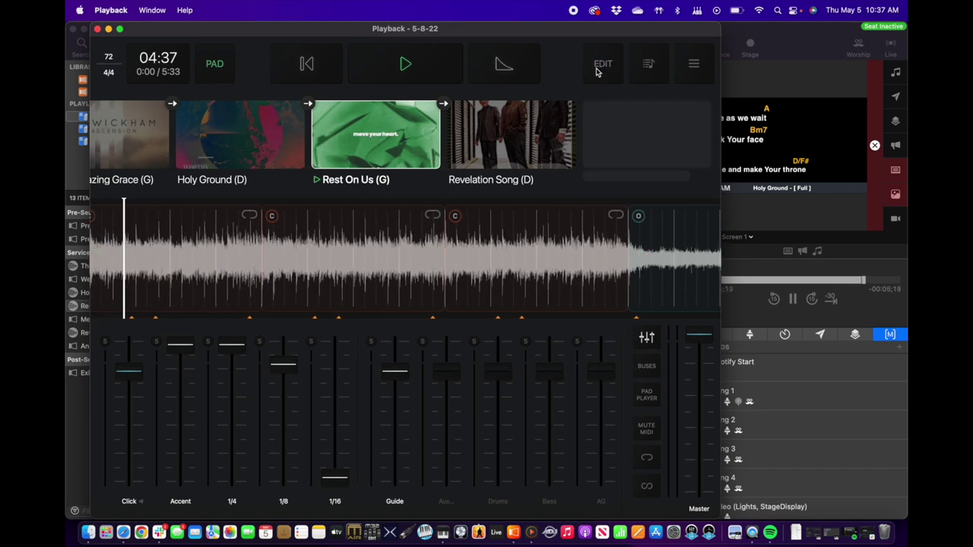
click(601, 65)
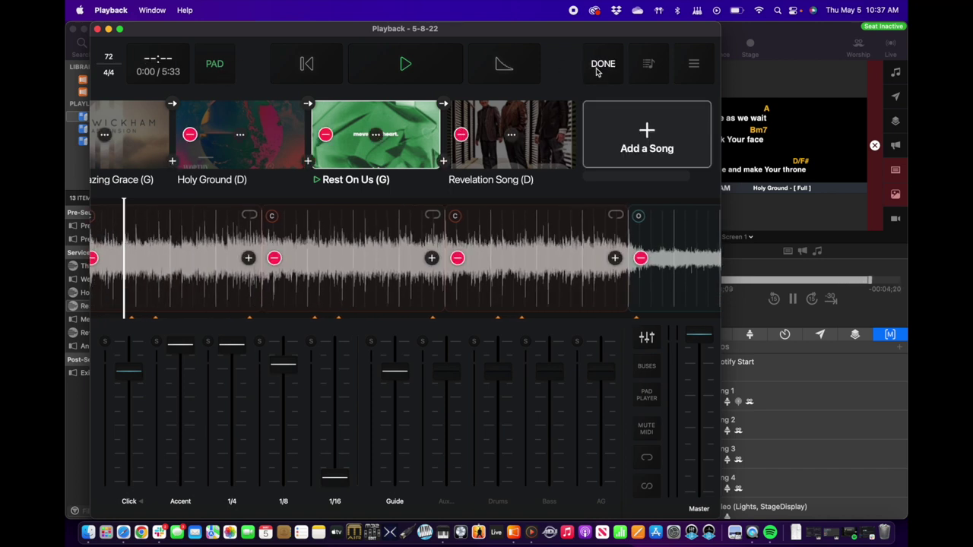
click(375, 135)
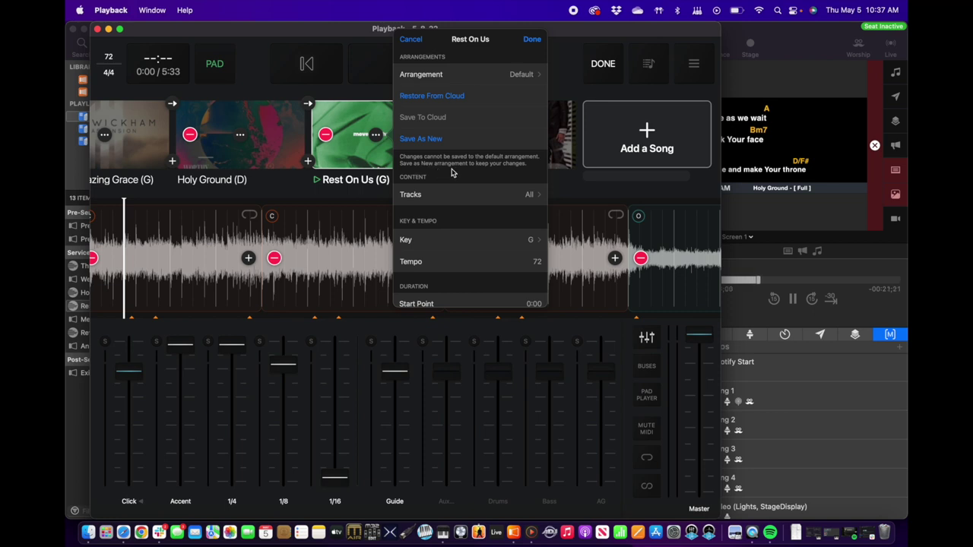
click(411, 39)
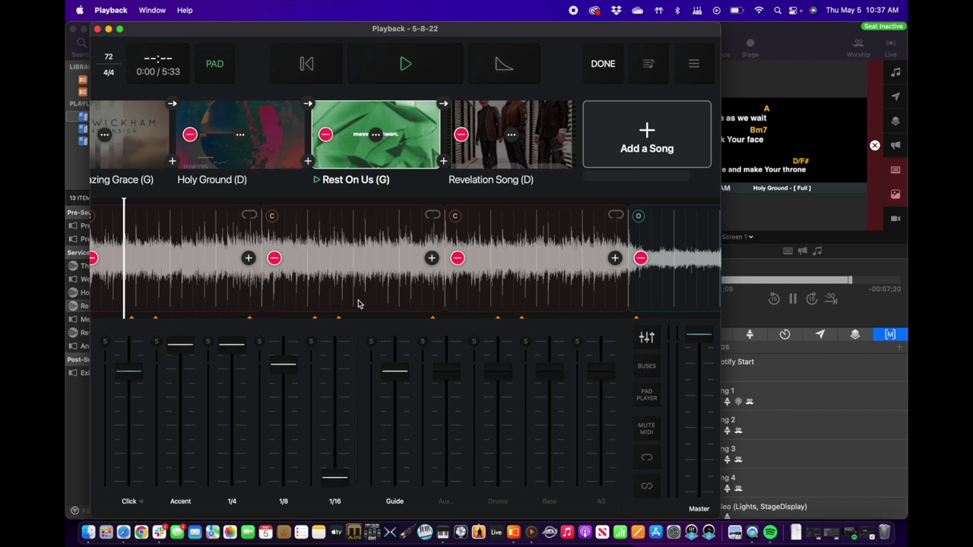
- Examine the repeated chorus sections leading up to the outro on the Rest On Us timeline
scroll(513, 294, right, 3)
scroll(513, 293, right, 5)
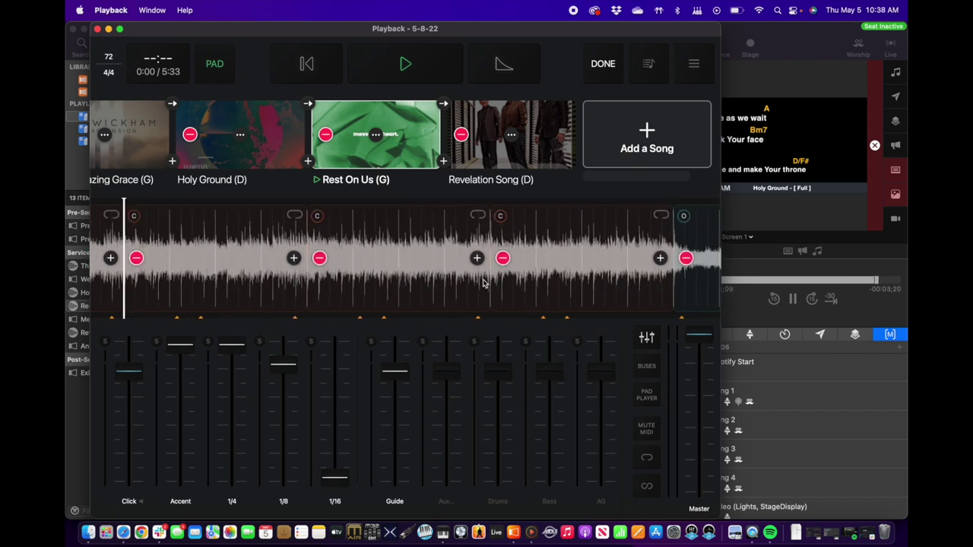
scroll(471, 277, left, 2)
scroll(262, 275, right, 2)
scroll(261, 275, right, 1)
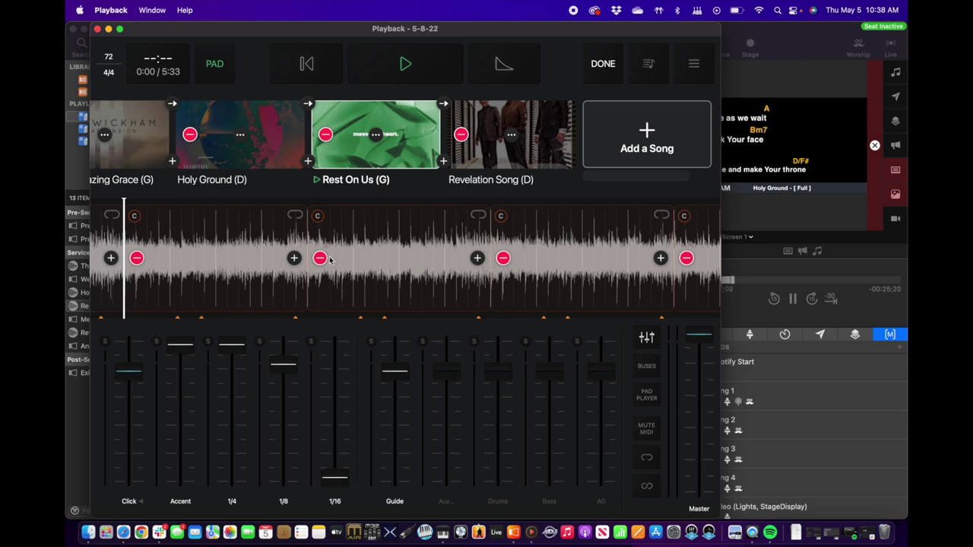
scroll(376, 261, right, 1)
scroll(379, 263, left, 1)
- Switch to ProPresenter and view the arrangement choices for Rest On Us, keeping the Full arrangement
key(ctrl+Up)
click(337, 354)
key(ctrl+Up)
click(598, 385)
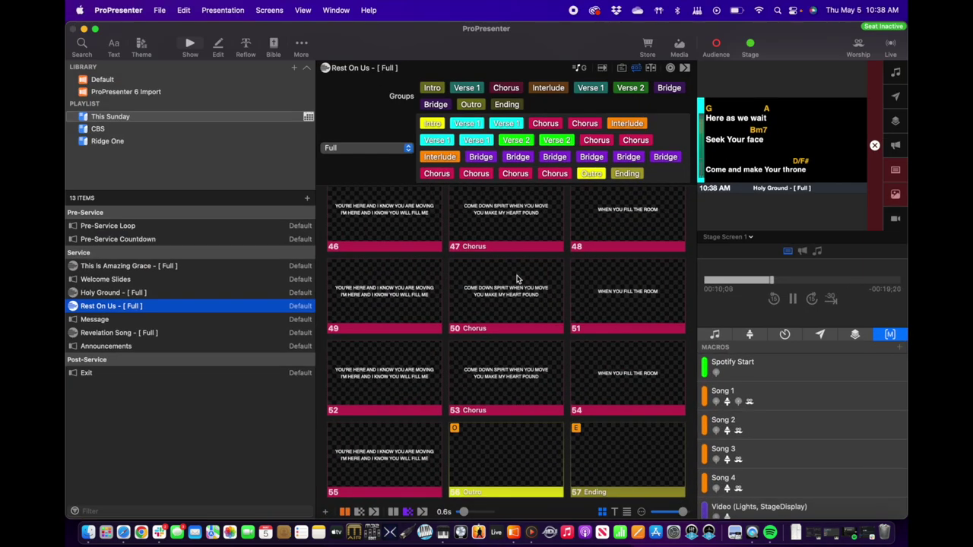
click(408, 150)
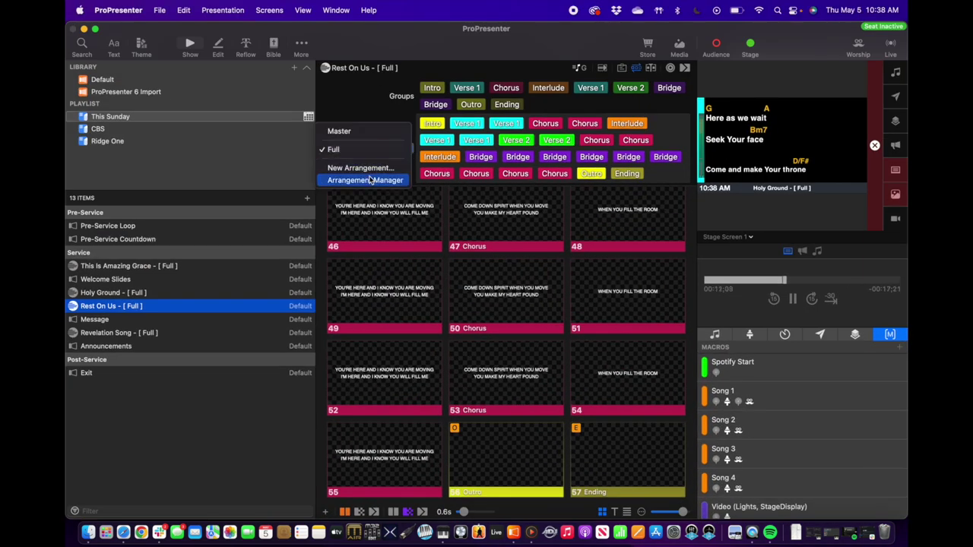
click(327, 275)
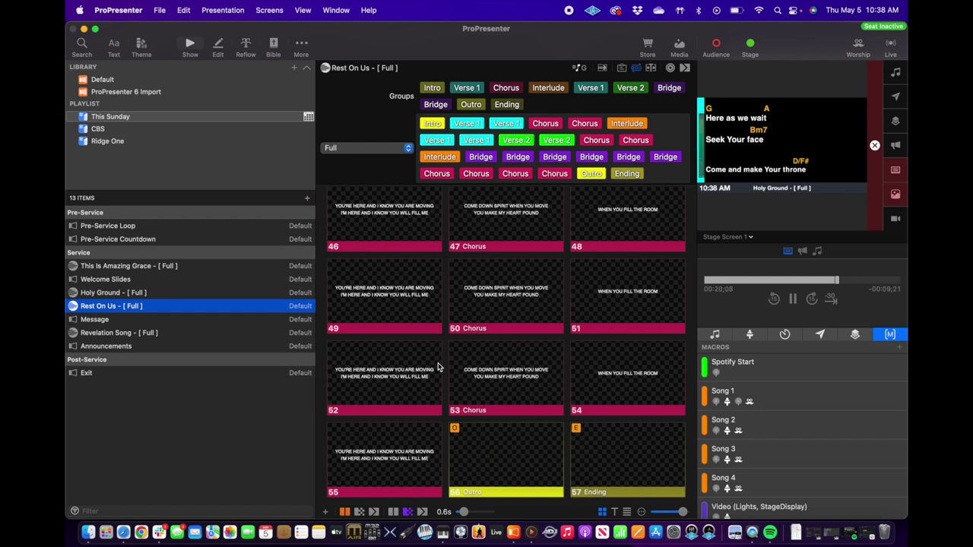
- Compare the repeated choruses on Playback's Rest On Us timeline with the chorus slides in ProPresenter, ending in Playback
key(ctrl+Up)
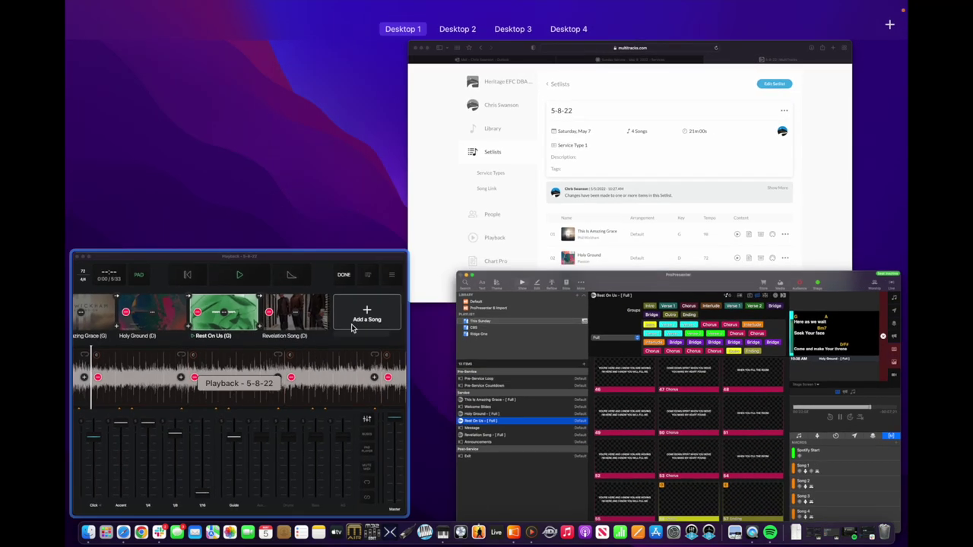
click(350, 322)
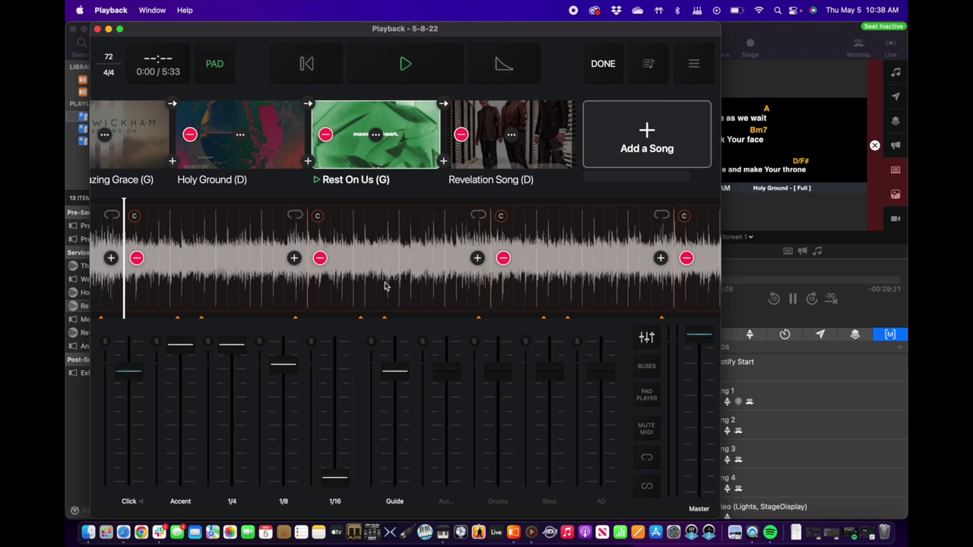
key(ctrl+Up)
click(538, 312)
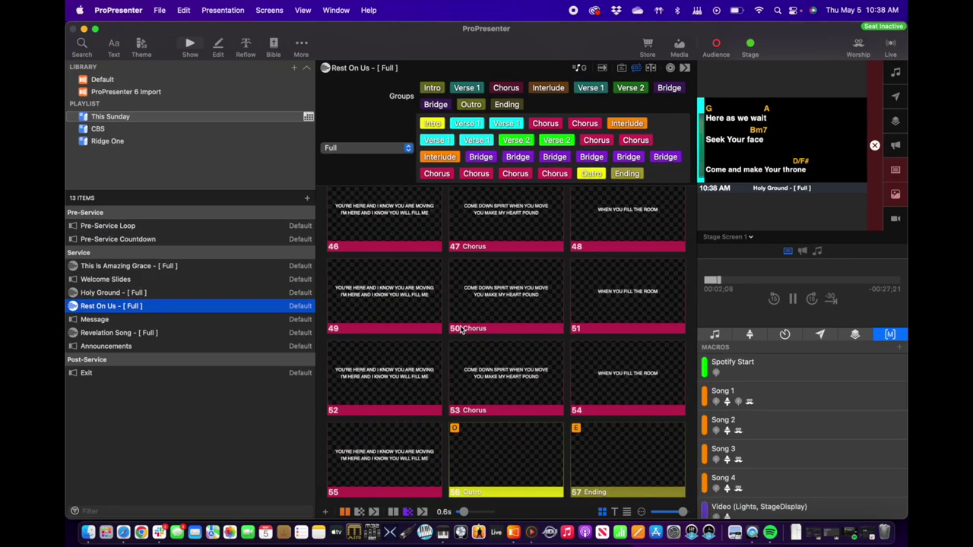
key(ctrl+Up)
click(136, 258)
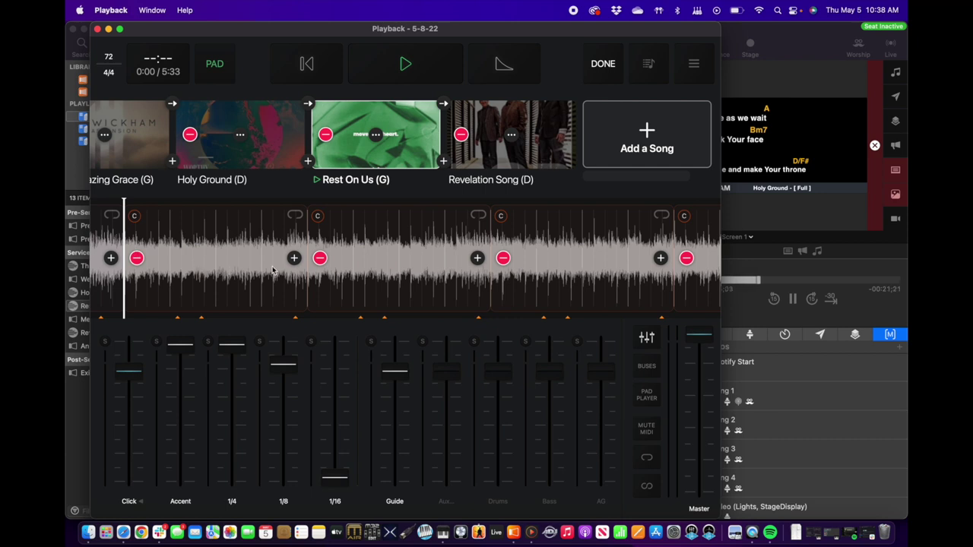
key(ctrl+Up)
click(586, 354)
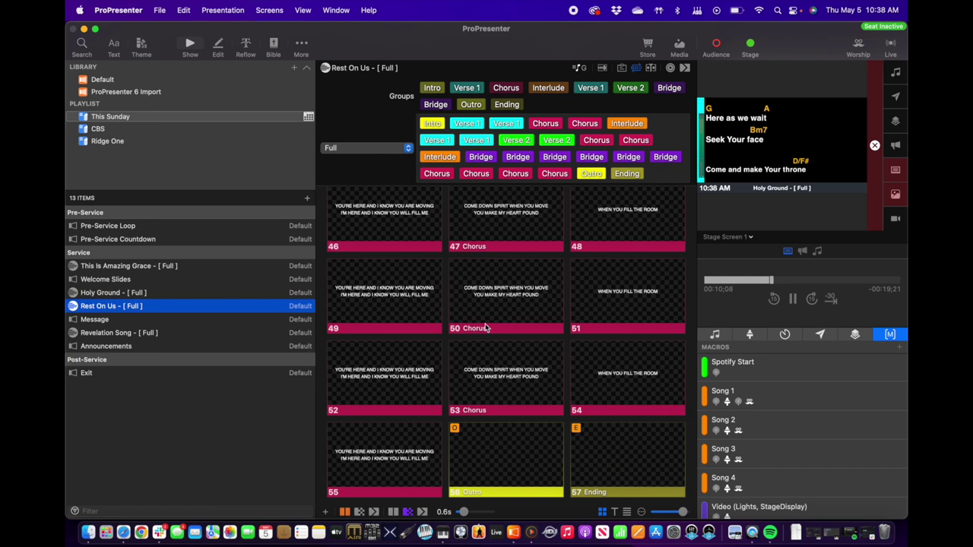
key(ctrl+Up)
click(372, 304)
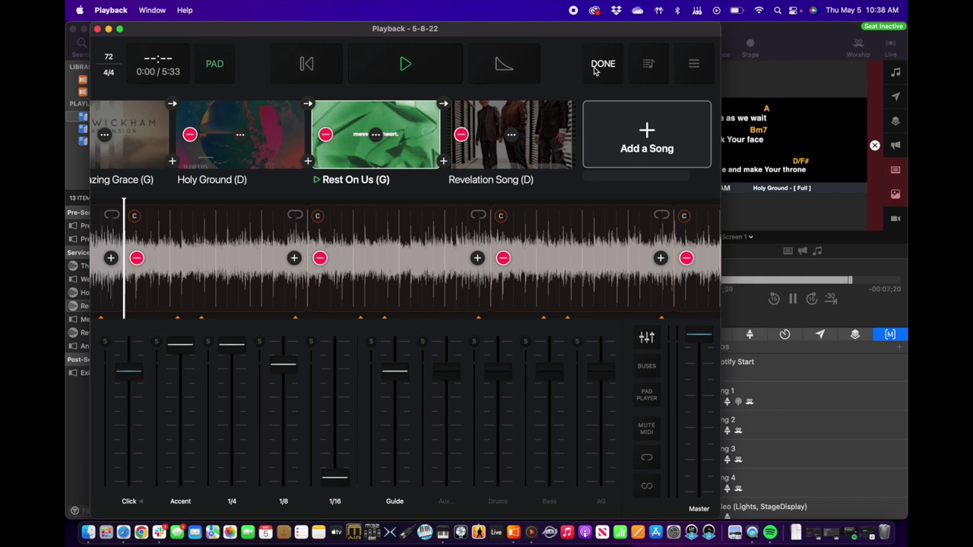
- Leave setlist editing and examine the Rest On Us sections along the timeline from the start to the ending
click(595, 66)
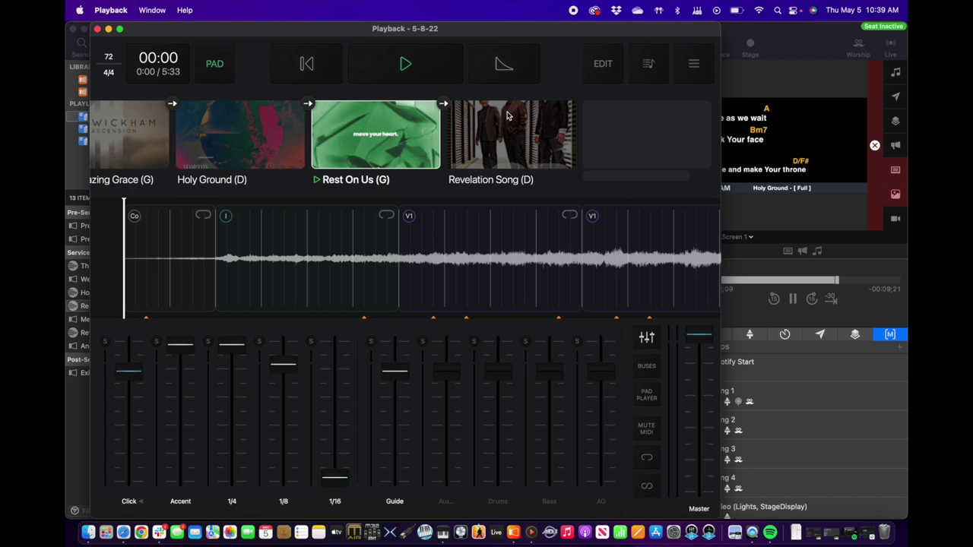
scroll(543, 235, right, 5)
scroll(417, 286, right, 10)
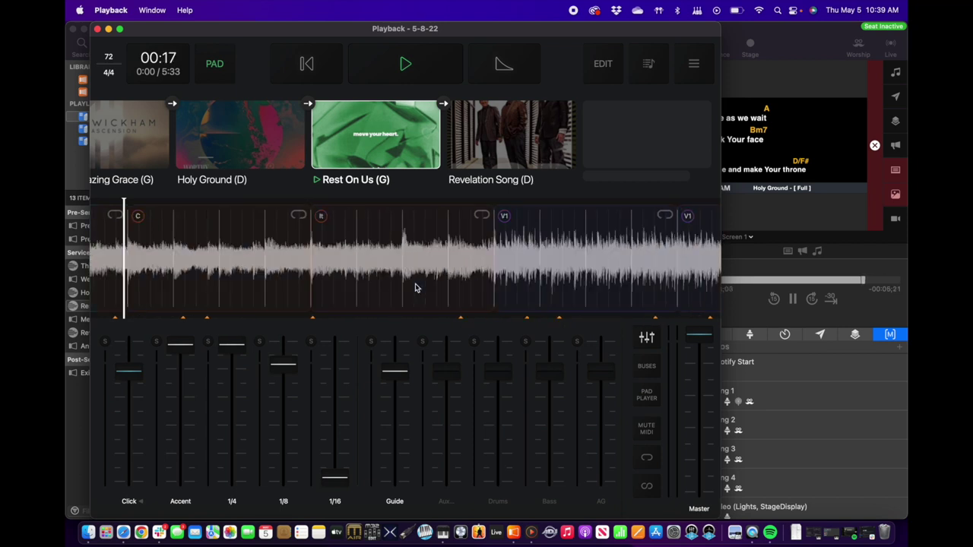
scroll(526, 252, right, 15)
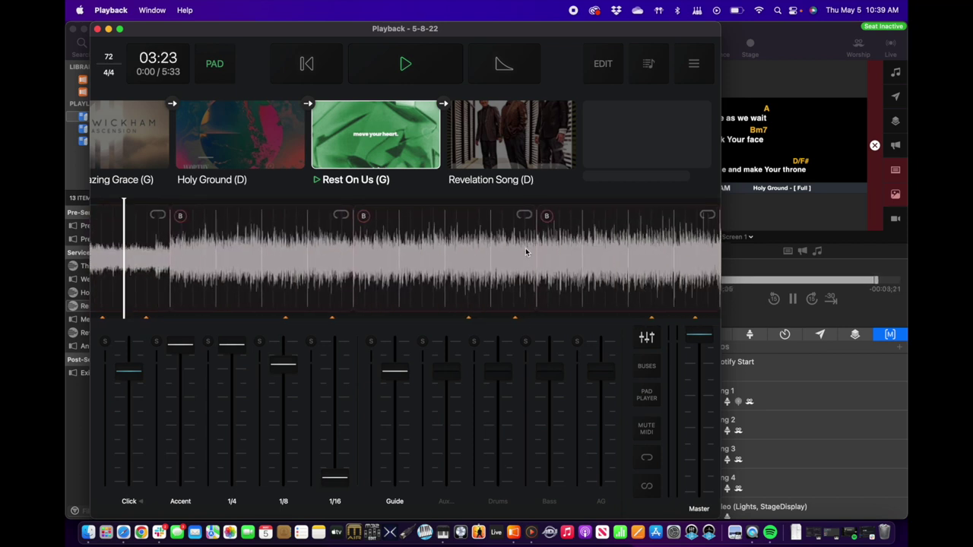
scroll(525, 253, right, 5)
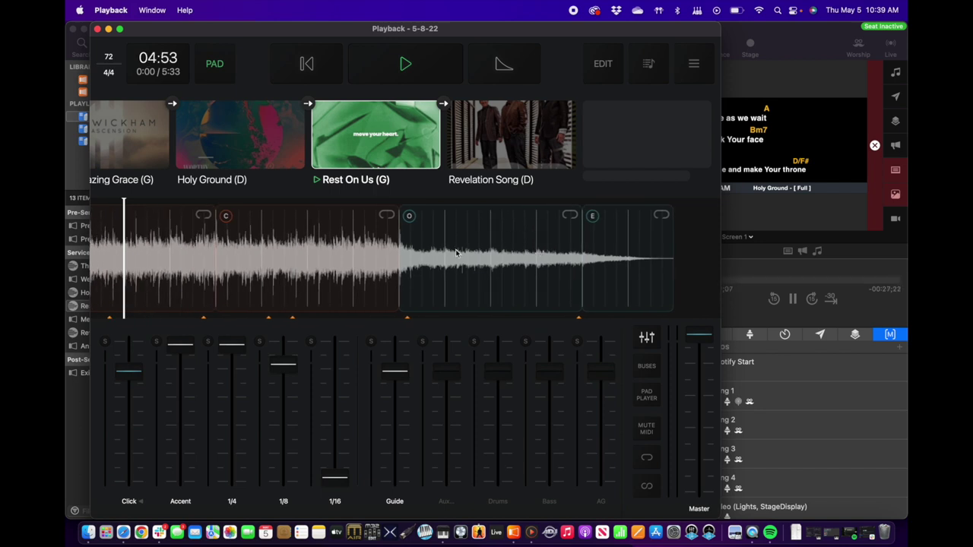
- Compare the final chorus, outro and ending in Playback with the last bridge and chorus slides of Rest On Us in ProPresenter
key(ctrl+Up)
click(487, 275)
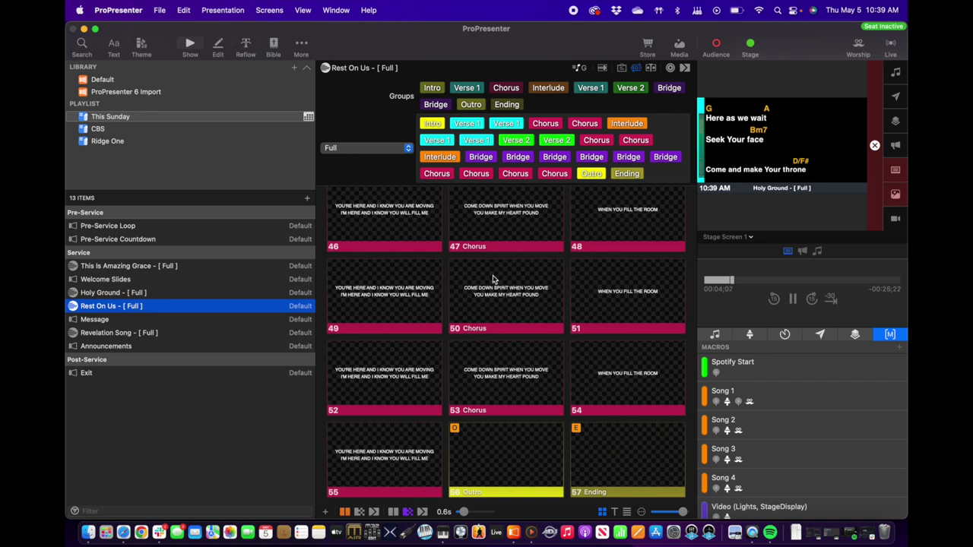
key(ctrl+Up)
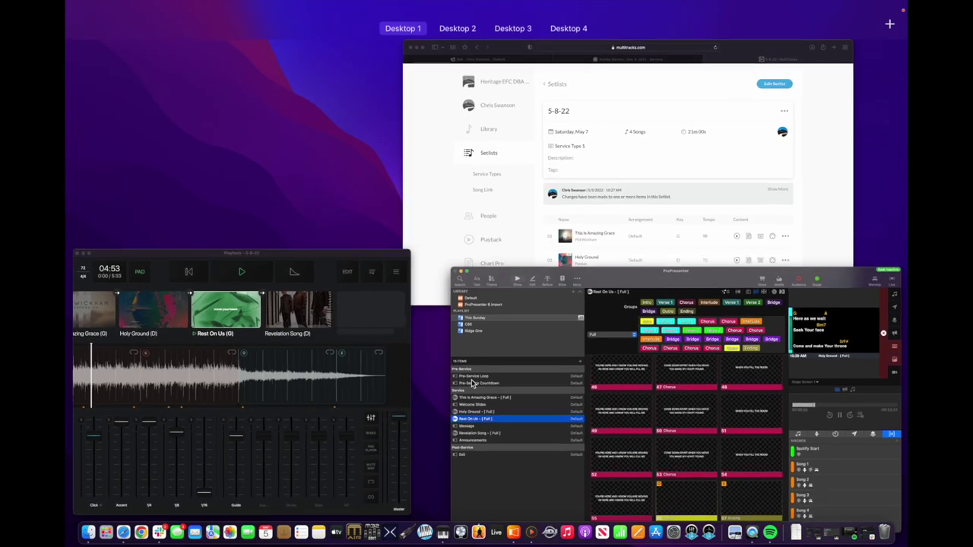
click(224, 300)
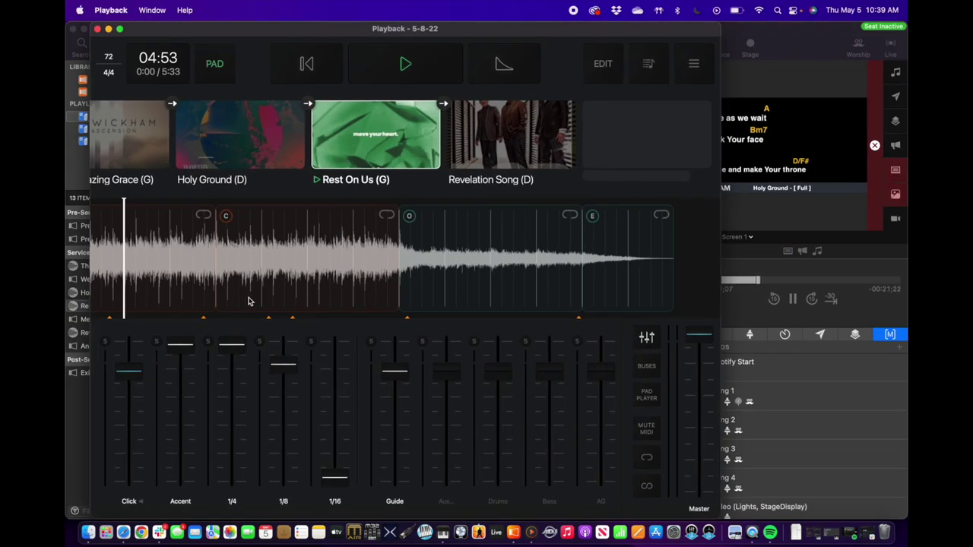
key(ctrl+Up)
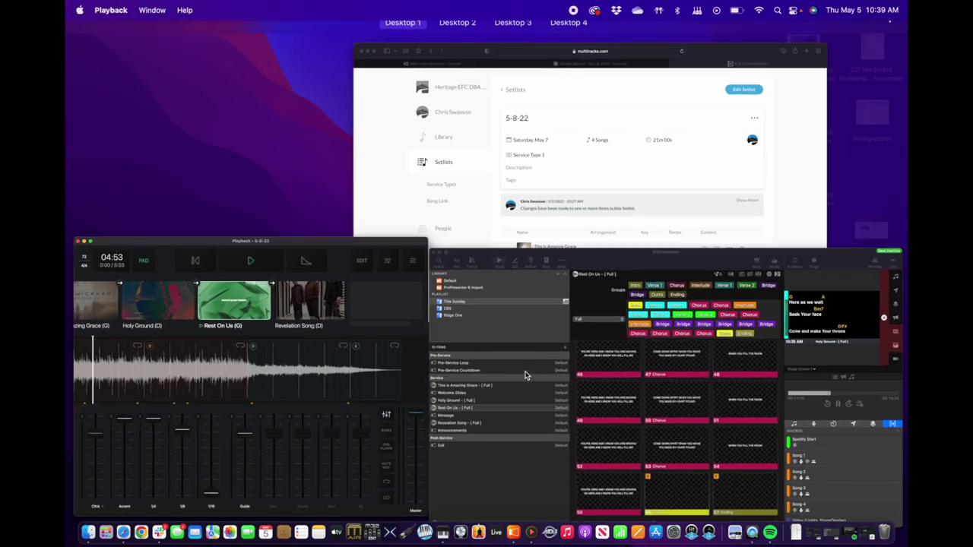
click(524, 376)
scroll(467, 321, up, 3)
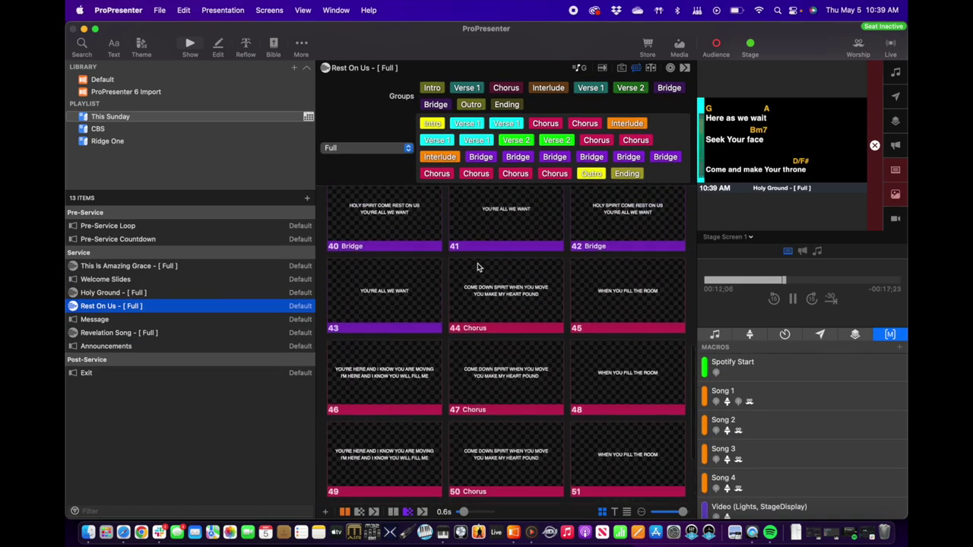
scroll(466, 321, down, 3)
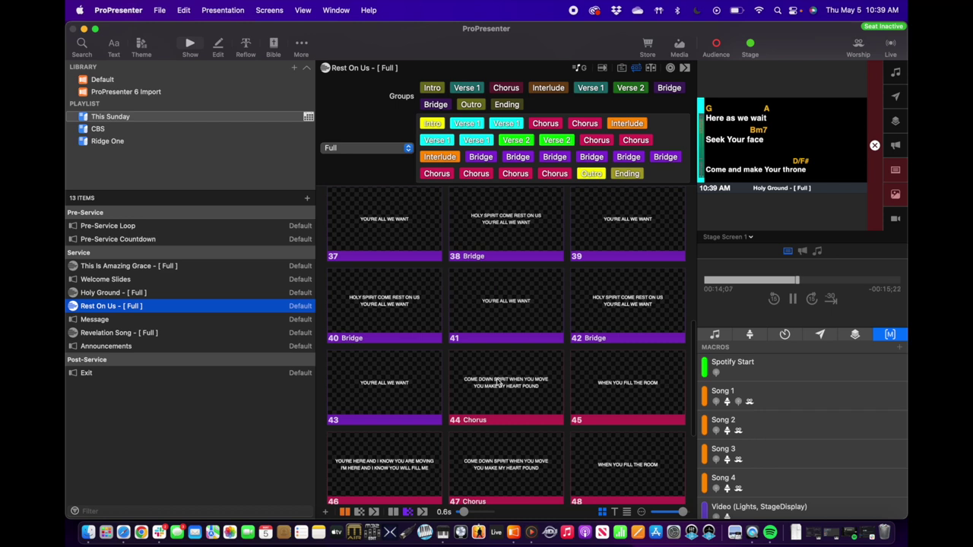
scroll(494, 386, down, 5)
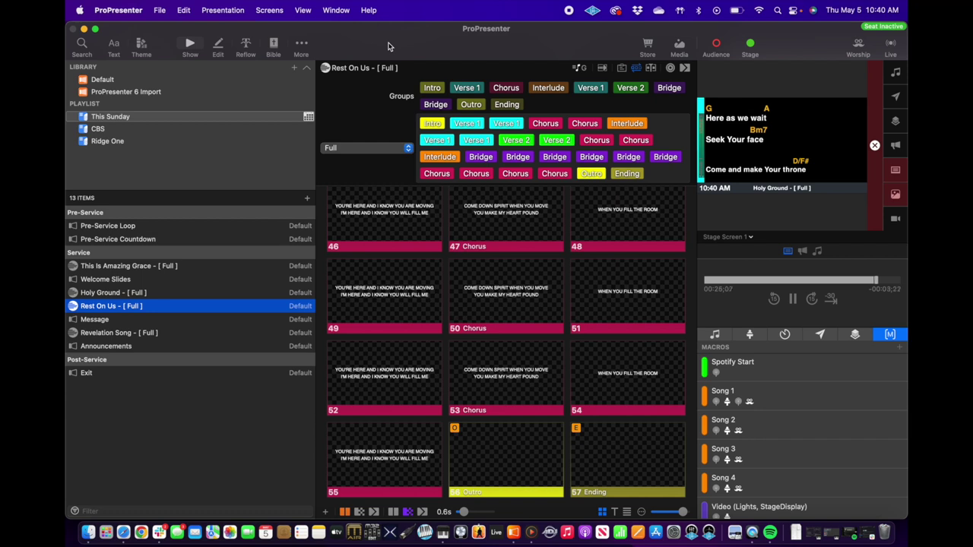
- Review the Rest On Us slides in ProPresenter from the closing choruses back to the intro, and return to Playback
scroll(446, 313, up, 5)
scroll(445, 313, up, 3)
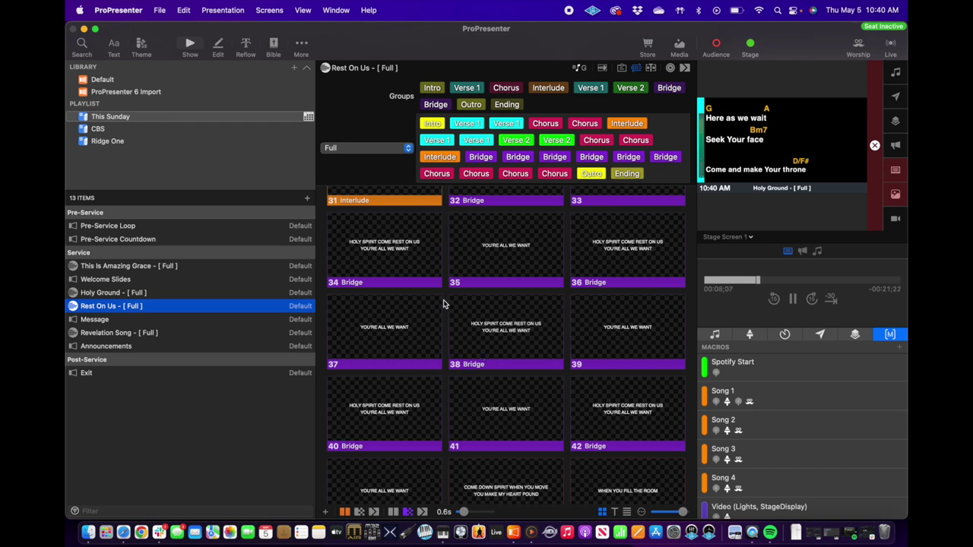
scroll(445, 304, up, 3)
scroll(445, 304, up, 10)
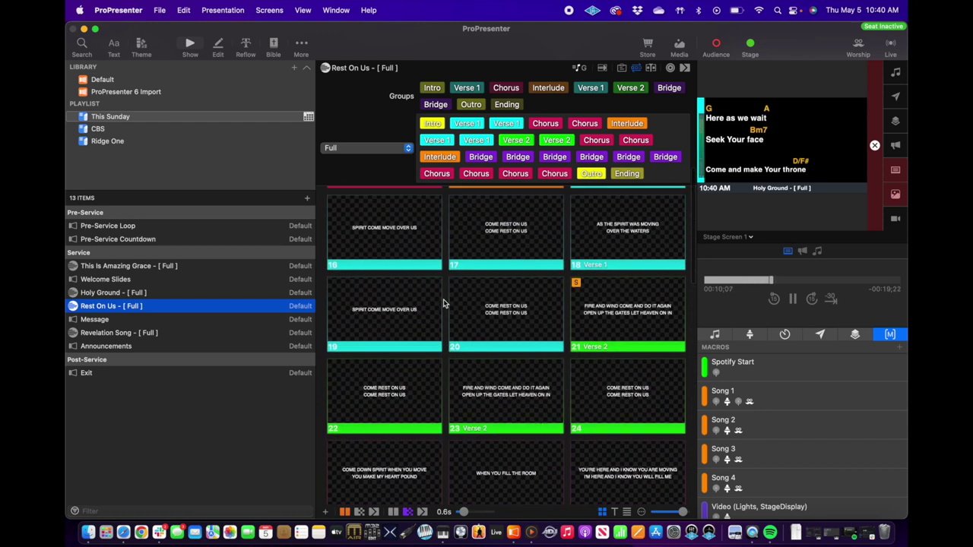
scroll(444, 303, up, 10)
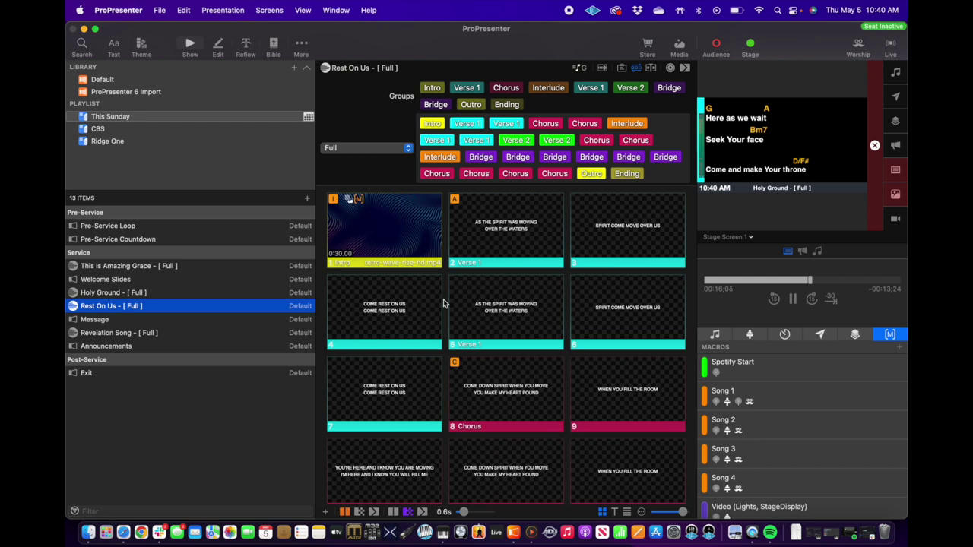
key(ctrl+Up)
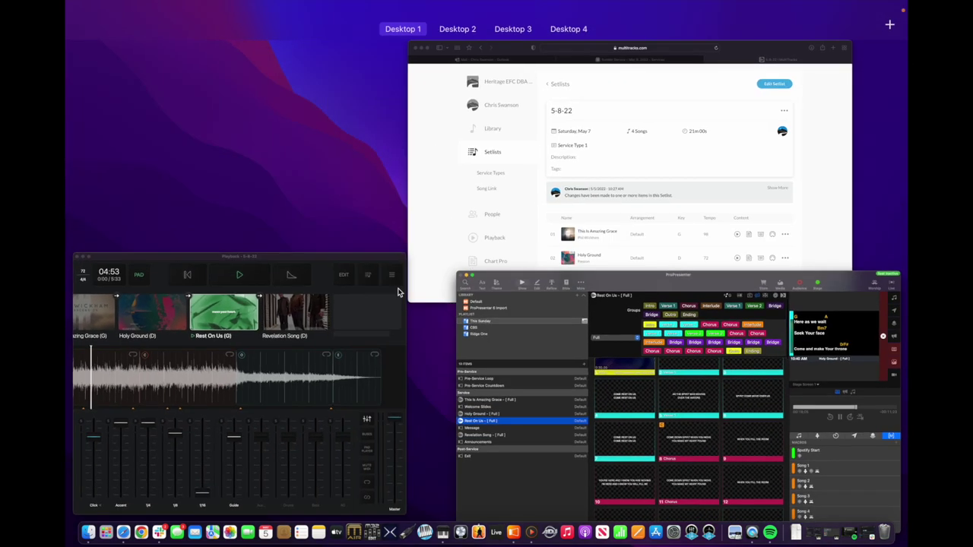
click(329, 300)
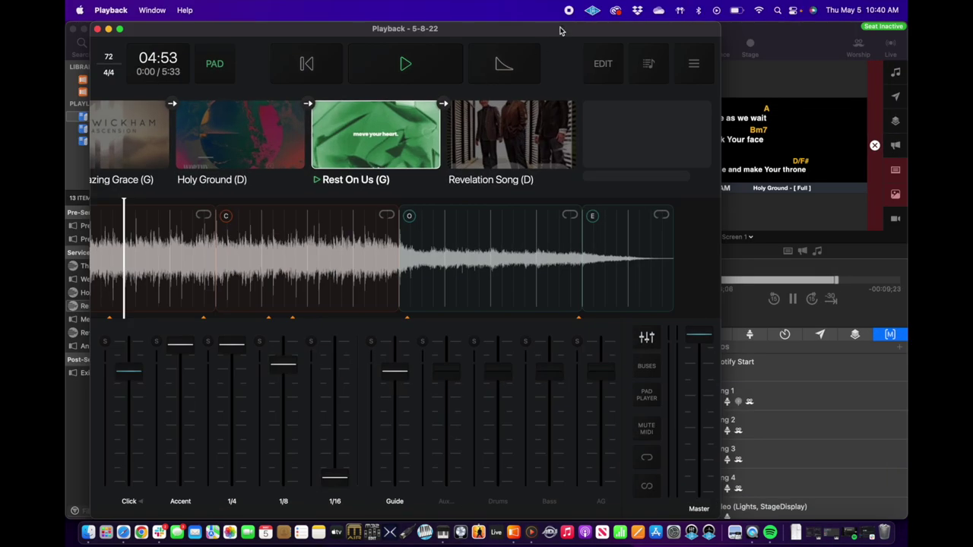